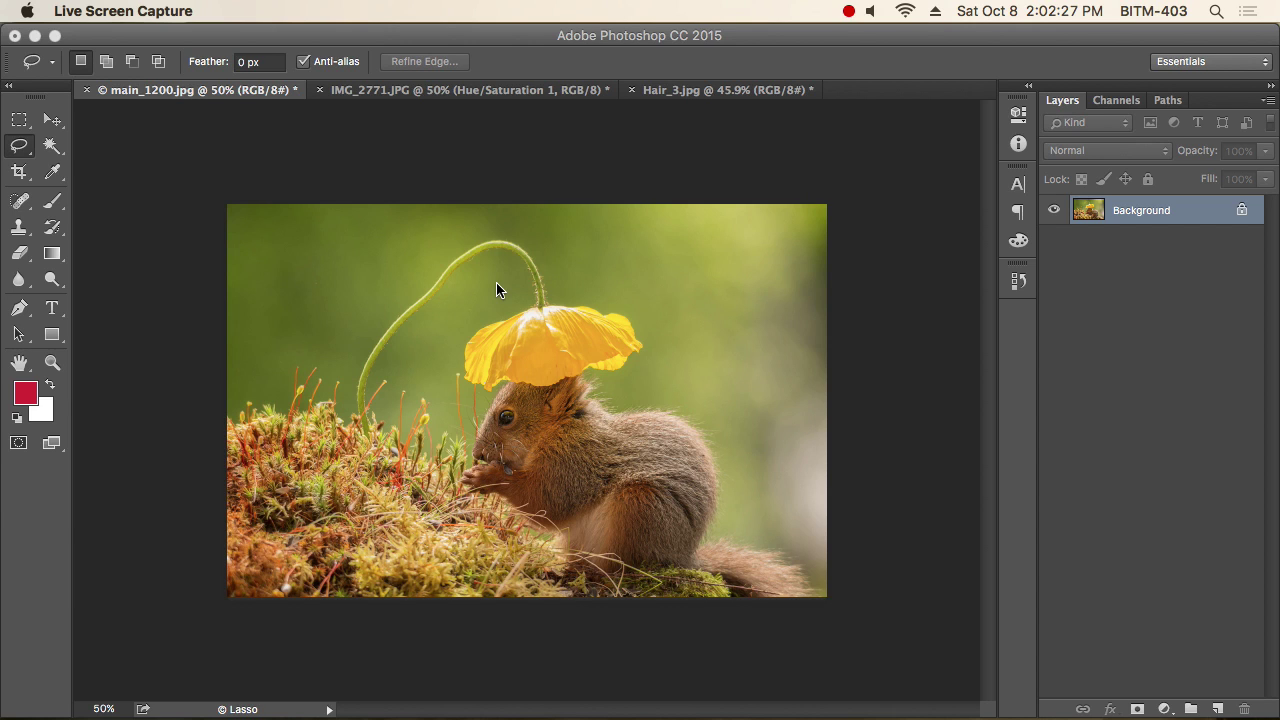
Step: Open the Image Size settings for the squirrel image and move the dialog clear of the picture
left_click(757, 74)
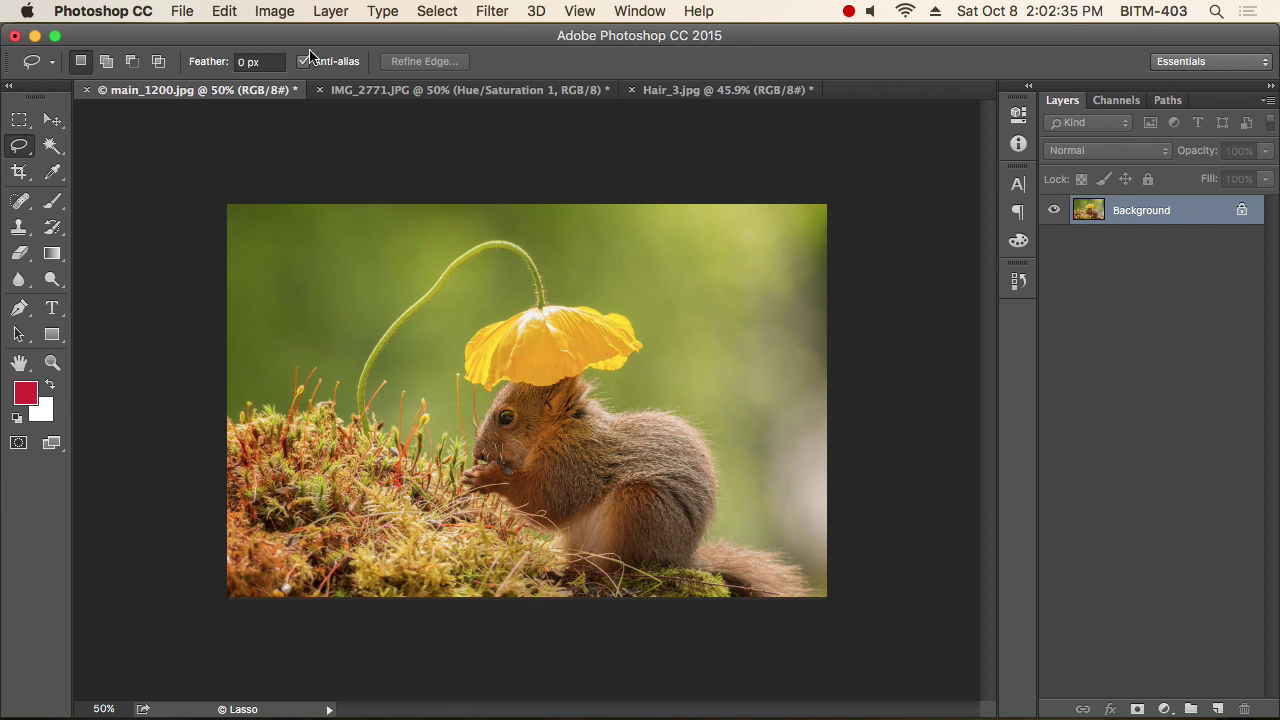
left_click(274, 12)
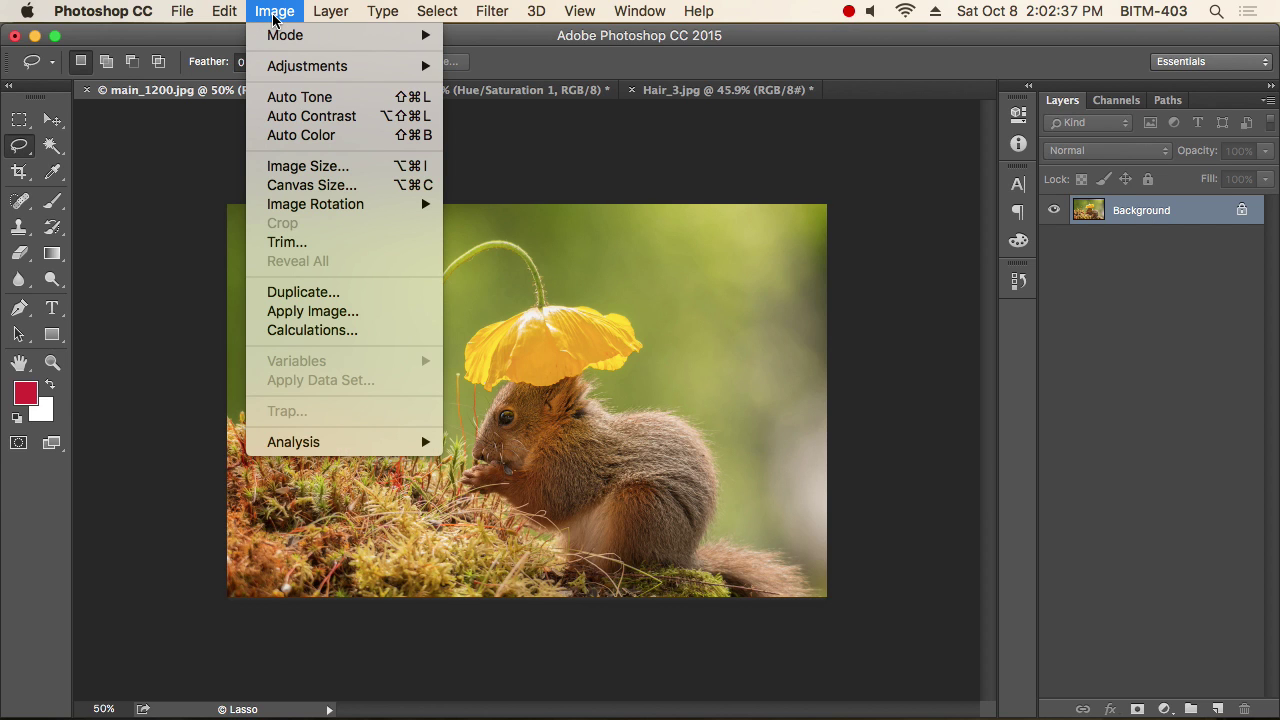
left_click(357, 175)
left_click_drag(1030, 48, 970, 156)
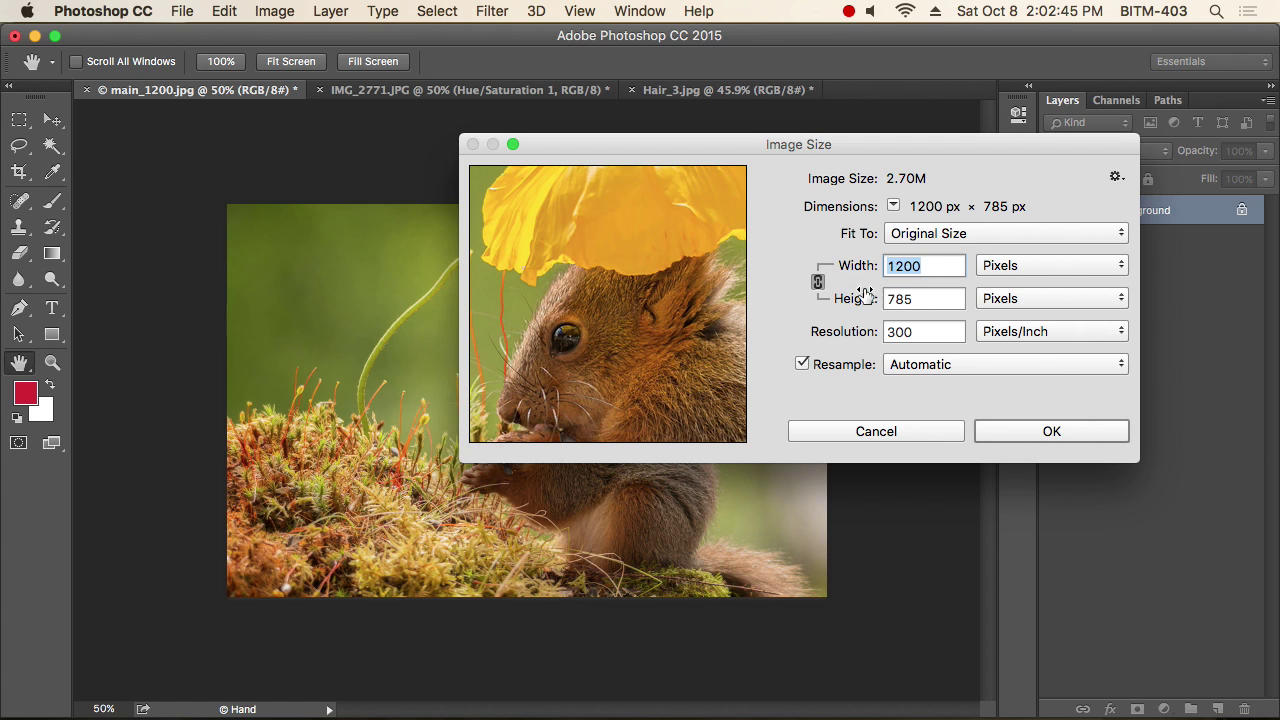
Step: Try a 120-pixel width with the aspect ratio unconstrained, and restore the width to 1200 pixels with the ratio constrained
left_click(817, 283)
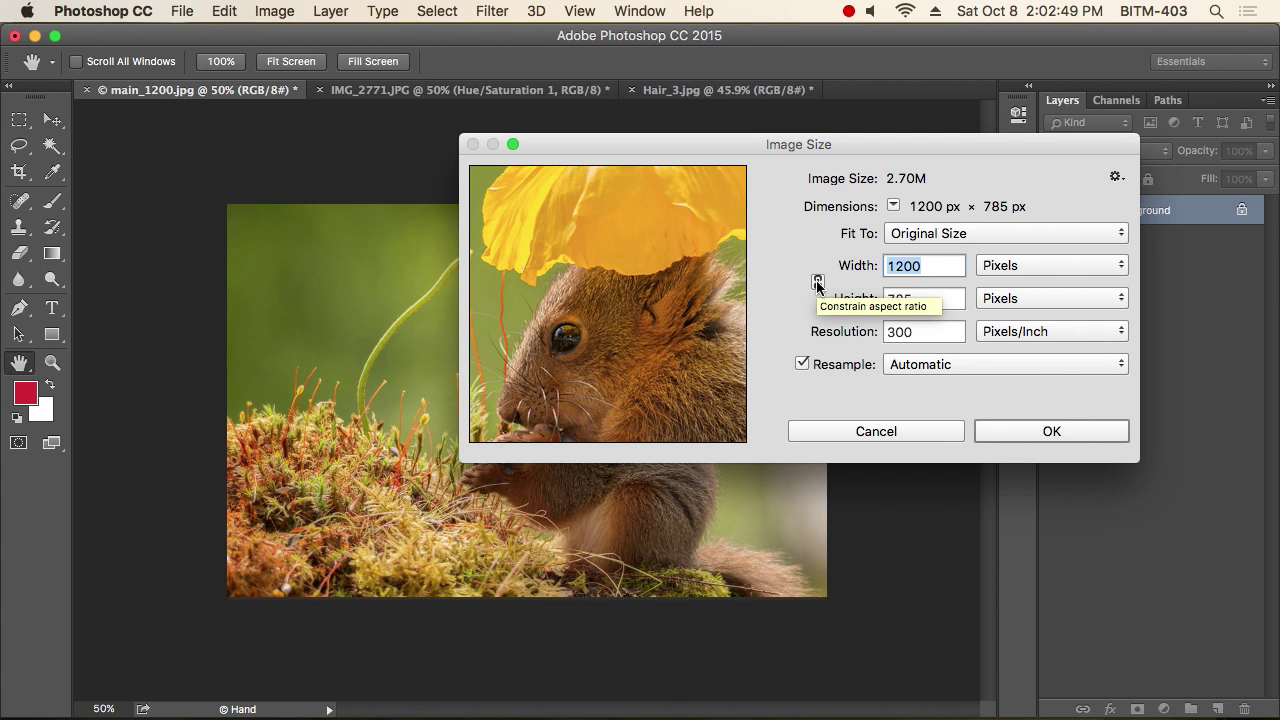
left_click(817, 283)
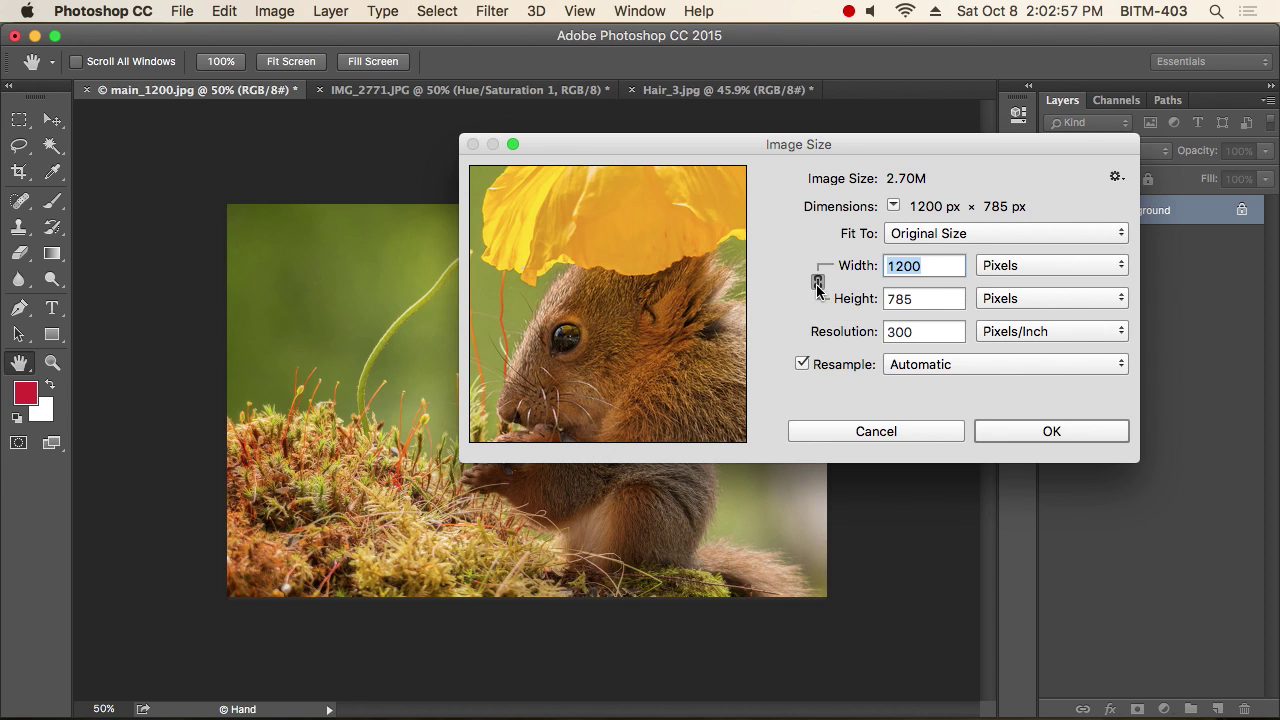
left_click(817, 285)
type("120")
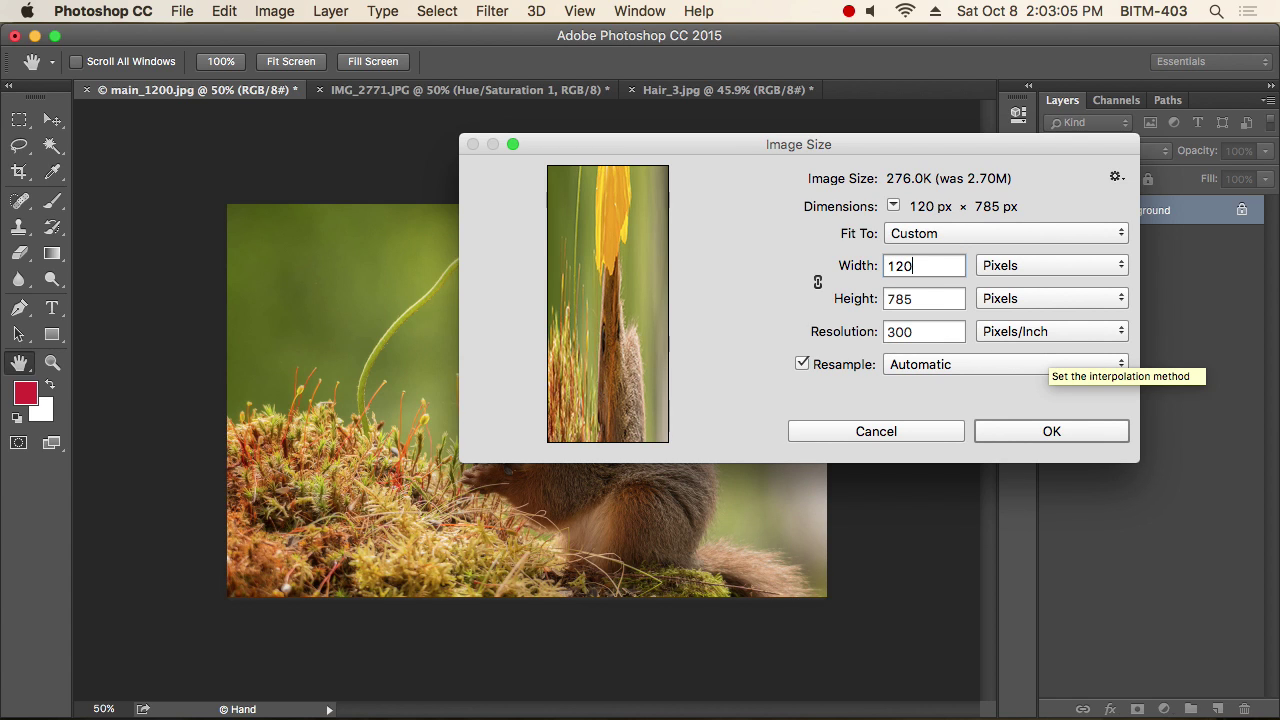
left_click_drag(623, 259, 823, 280)
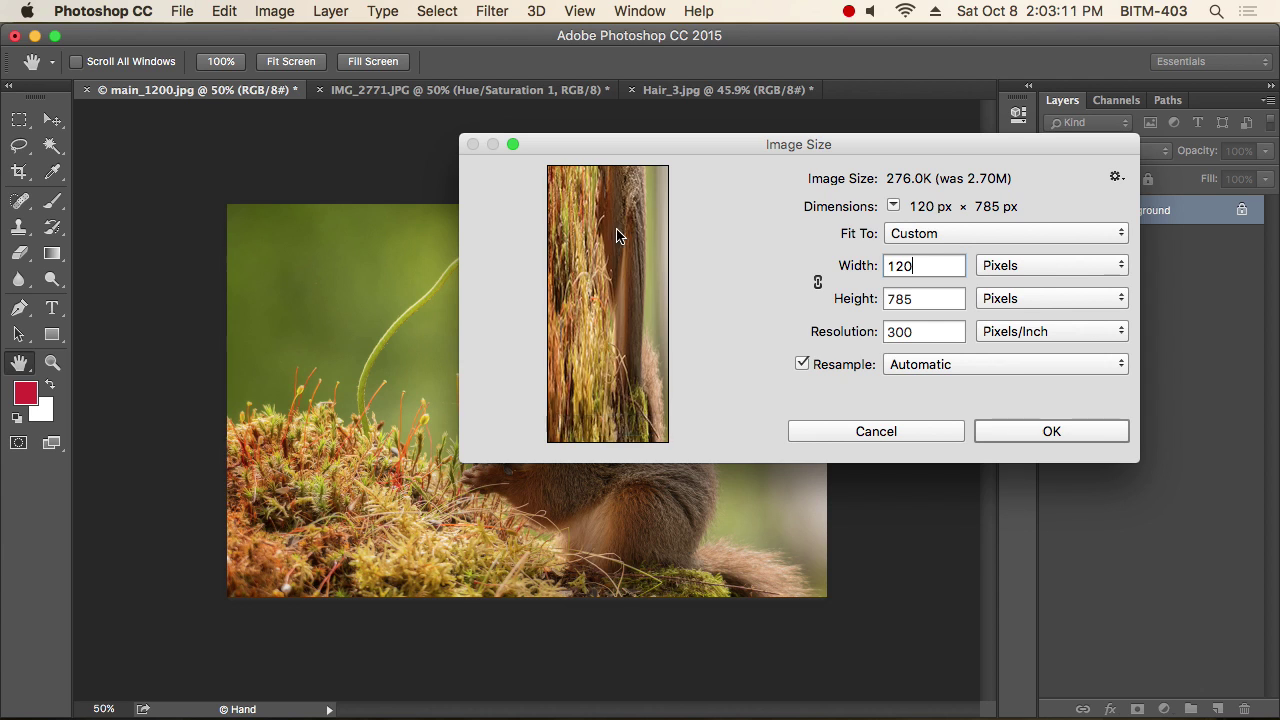
left_click_drag(608, 223, 610, 425)
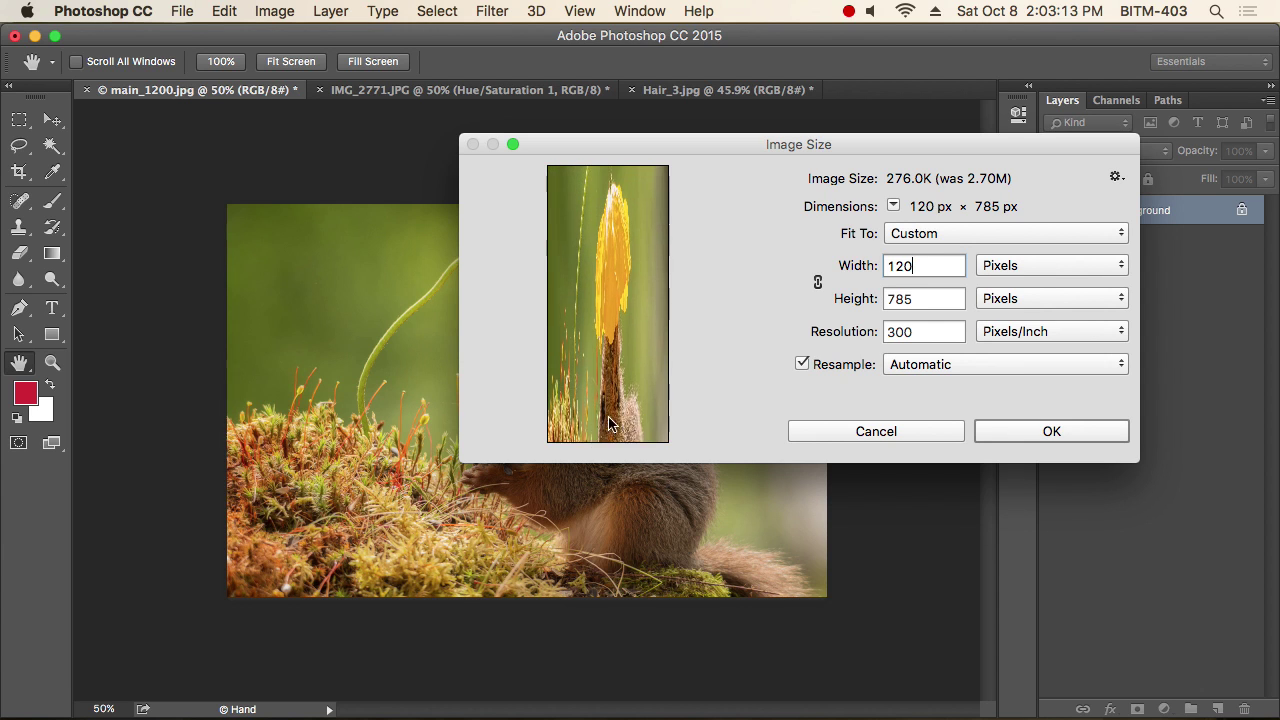
type("0")
left_click(818, 283)
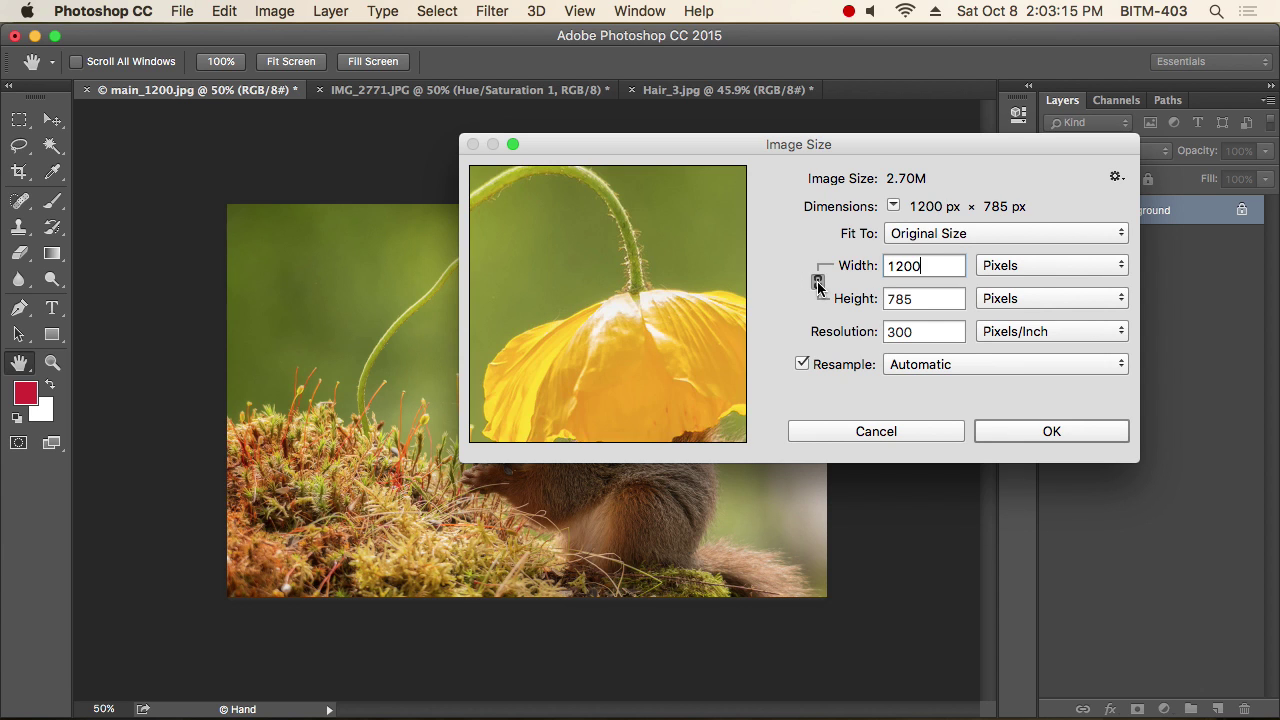
Step: Try a proportional width of 120 pixels, return the width to 1200 pixels and check the preview
left_click(794, 266)
type("120")
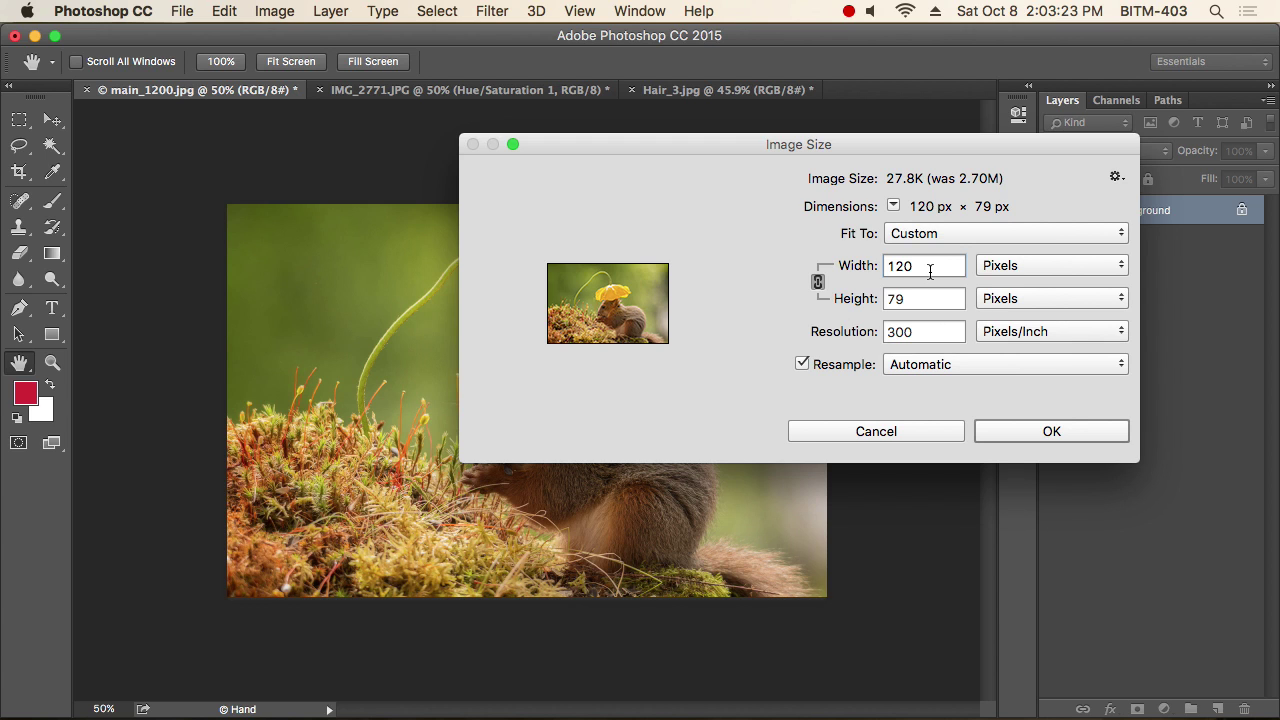
left_click(794, 266)
type("1200")
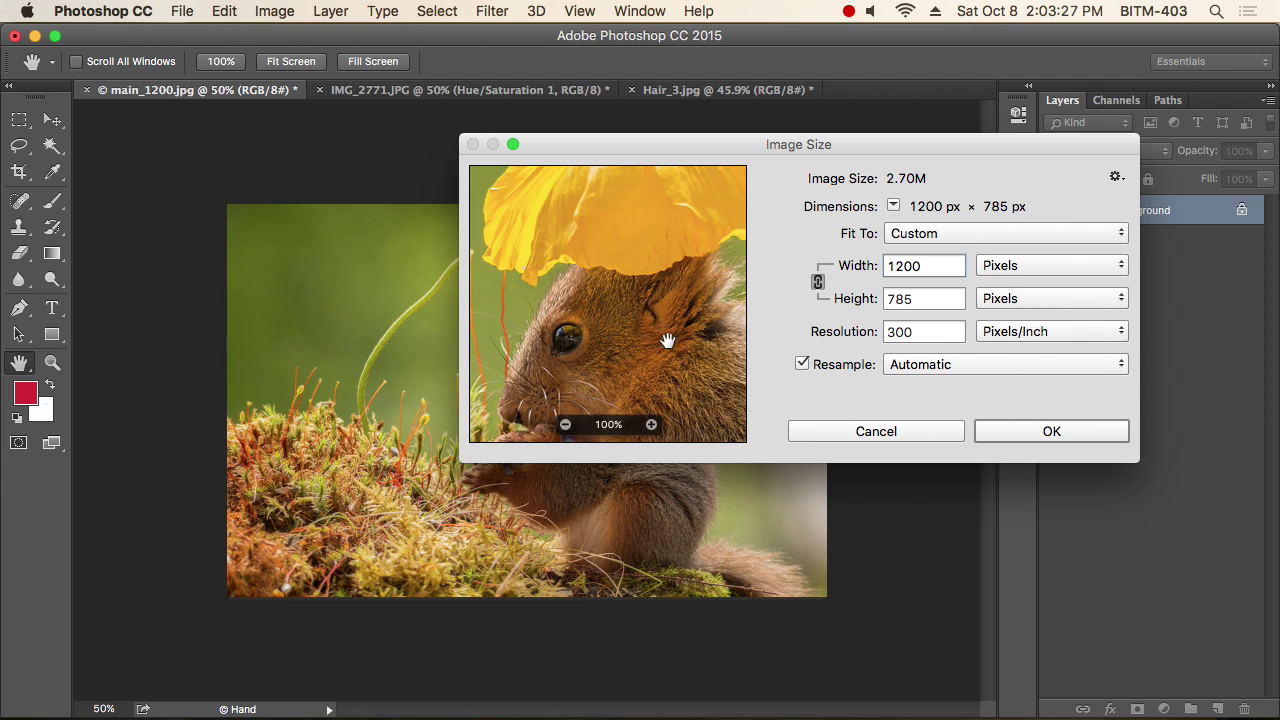
left_click_drag(666, 337, 642, 218)
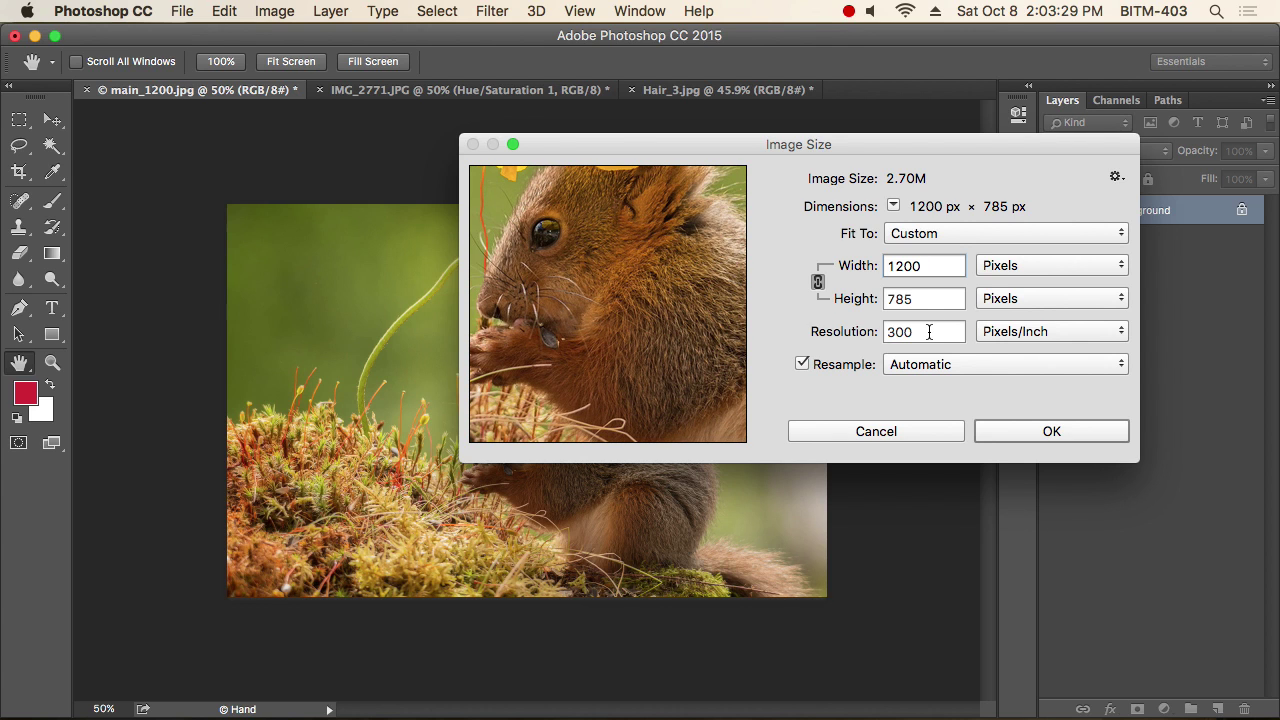
Step: Set the resolution to 72 pixels/inch while keeping the image width at 1200 pixels
left_click(880, 331)
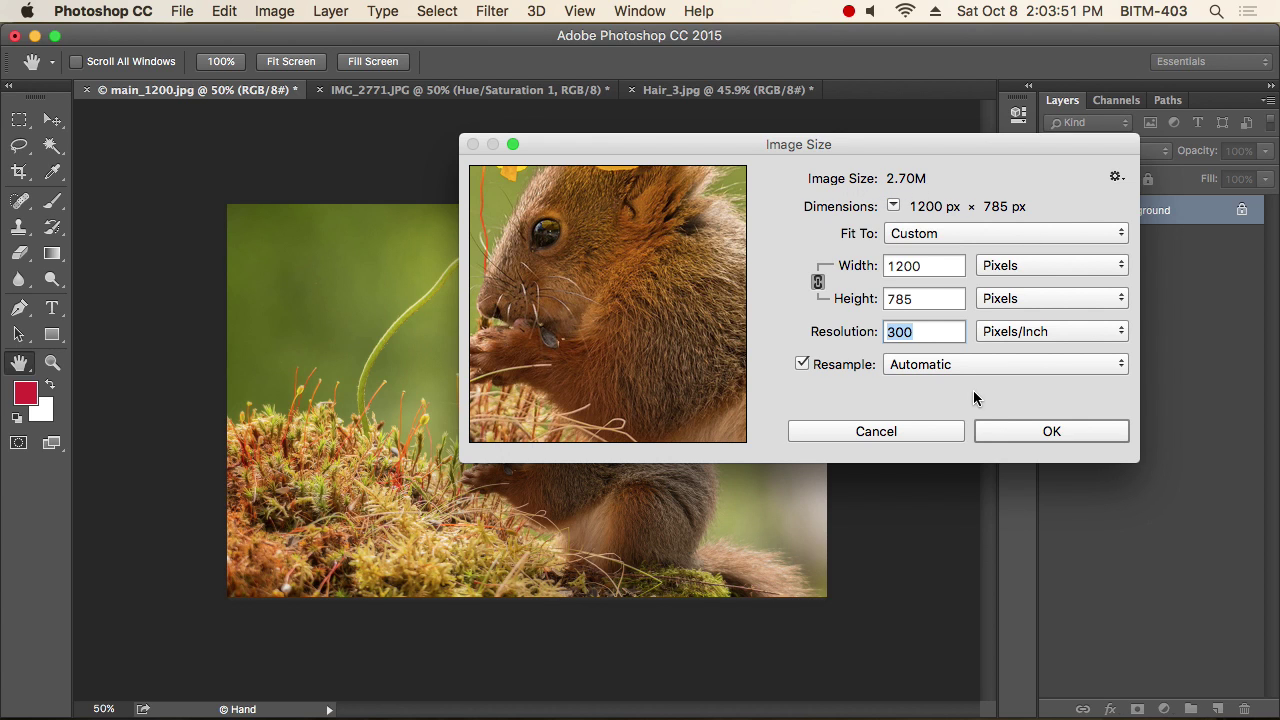
type("72")
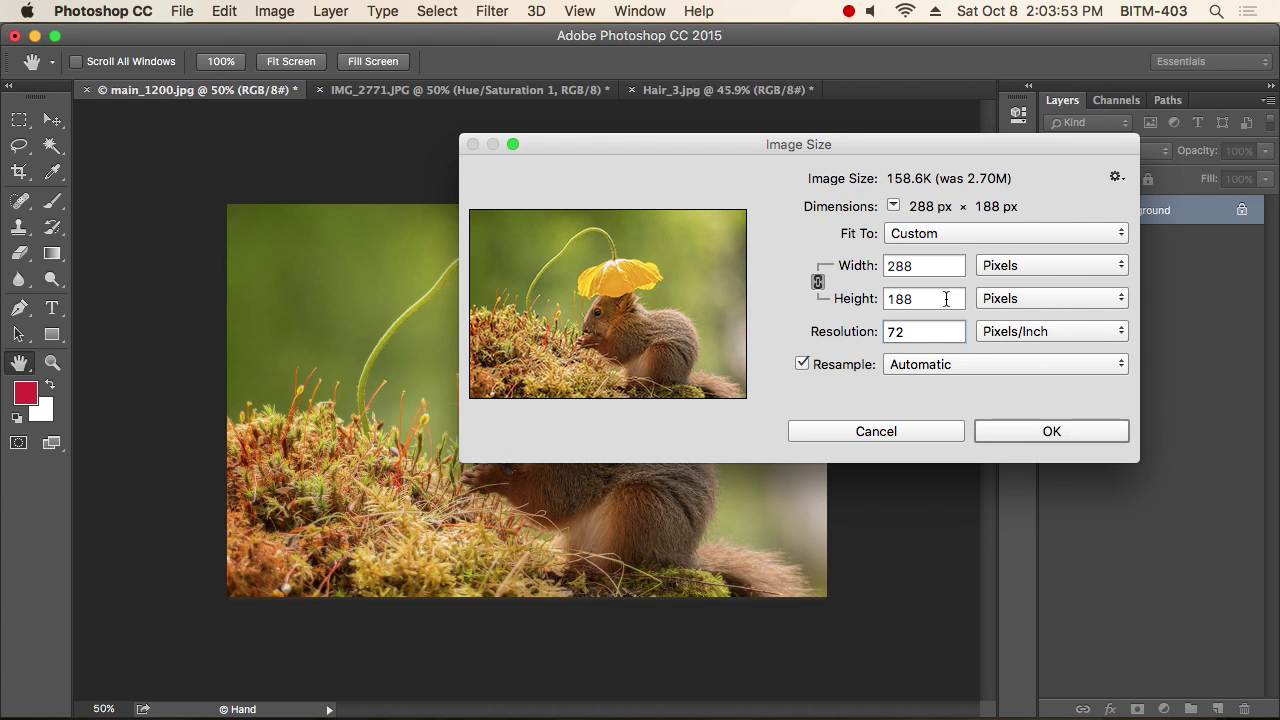
double_click(920, 266)
type("1200")
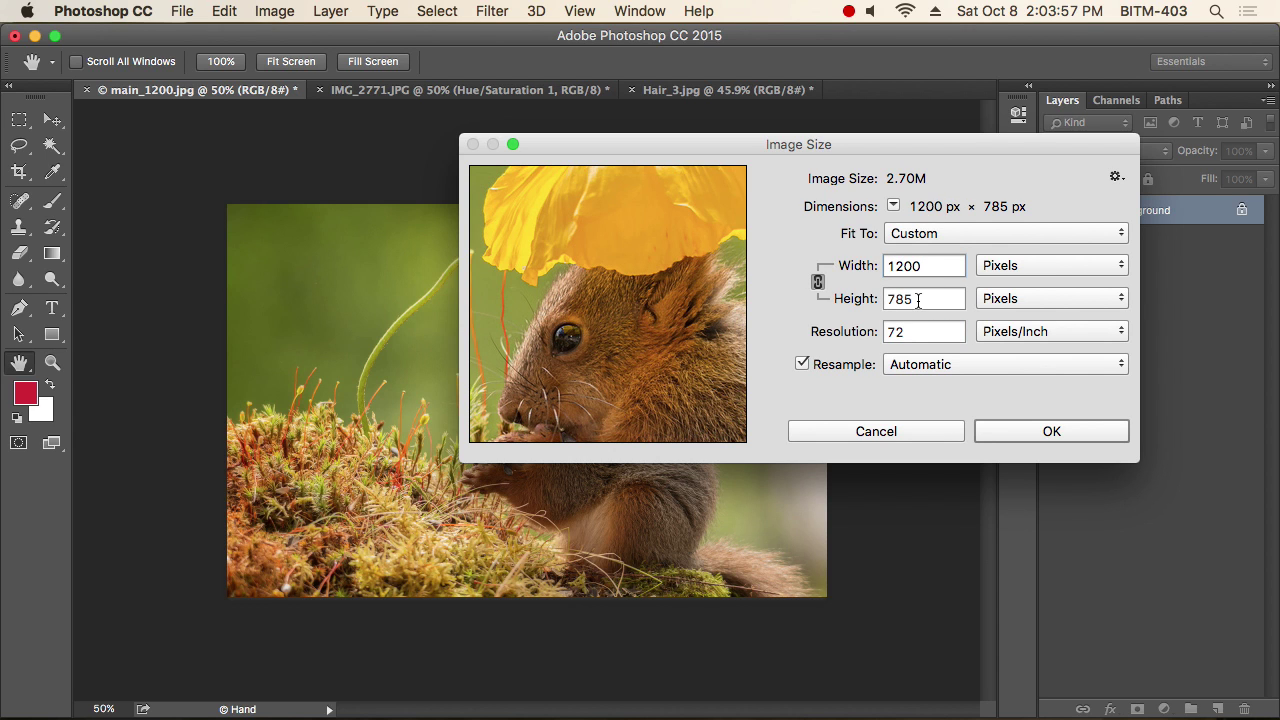
Step: Review the style scaling, dimension unit and resampling options, keep Automatic resampling, and apply the image size settings
left_click(828, 335)
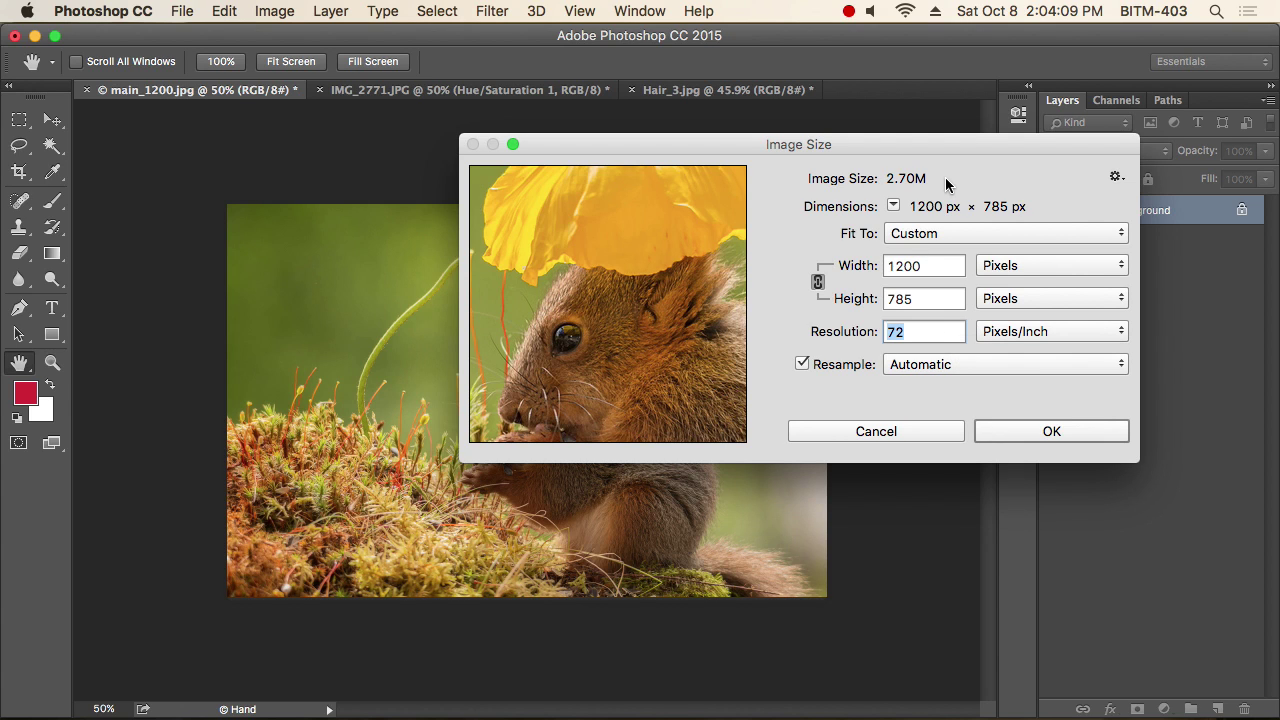
left_click(1116, 177)
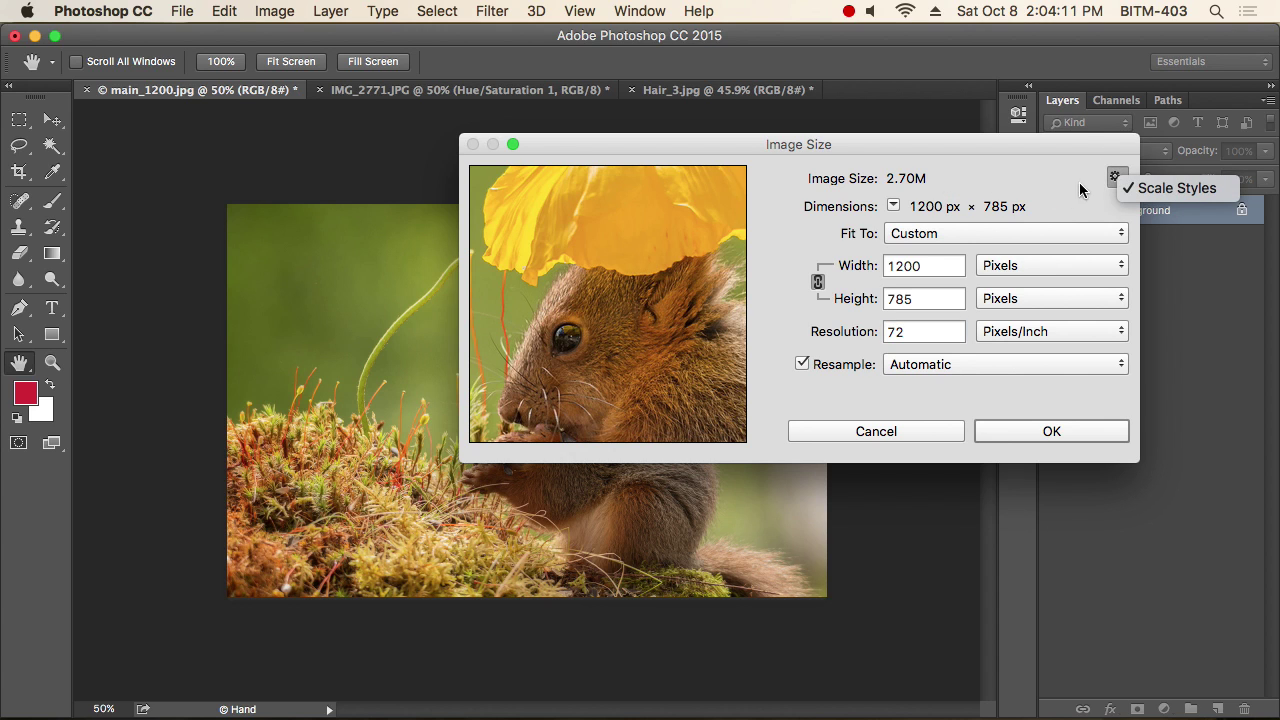
left_click(1004, 188)
left_click(893, 206)
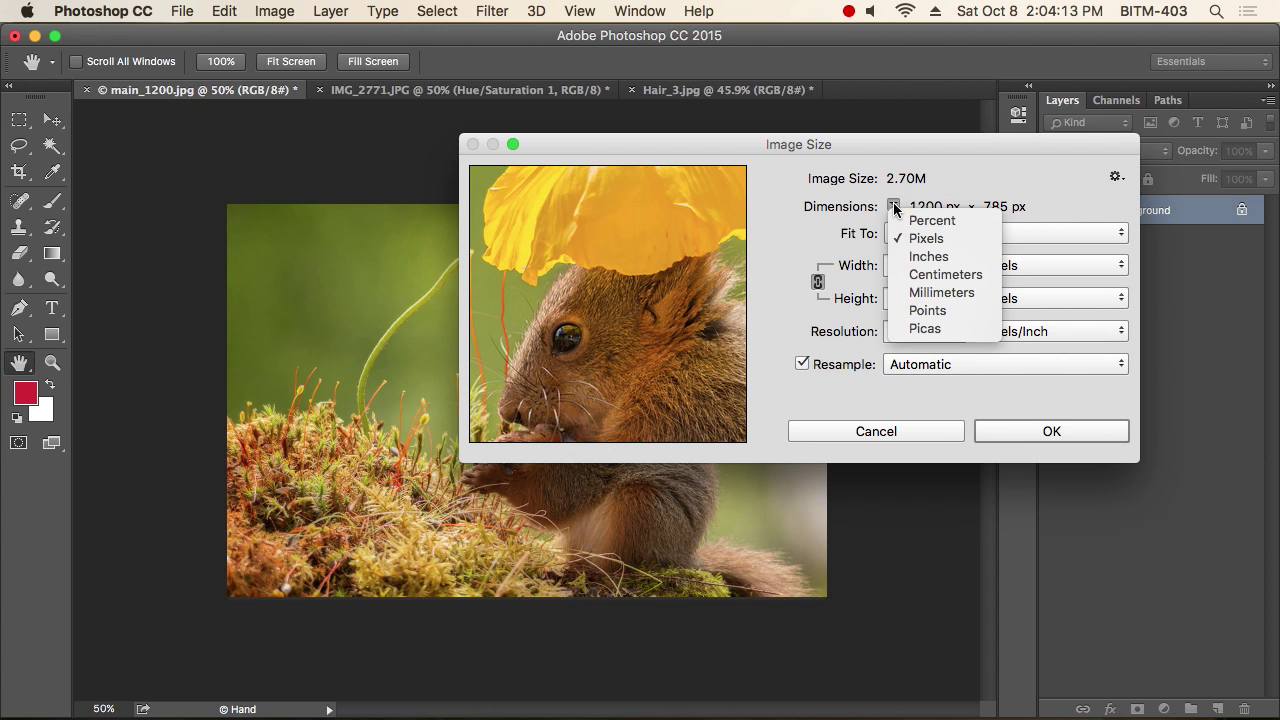
left_click(1094, 194)
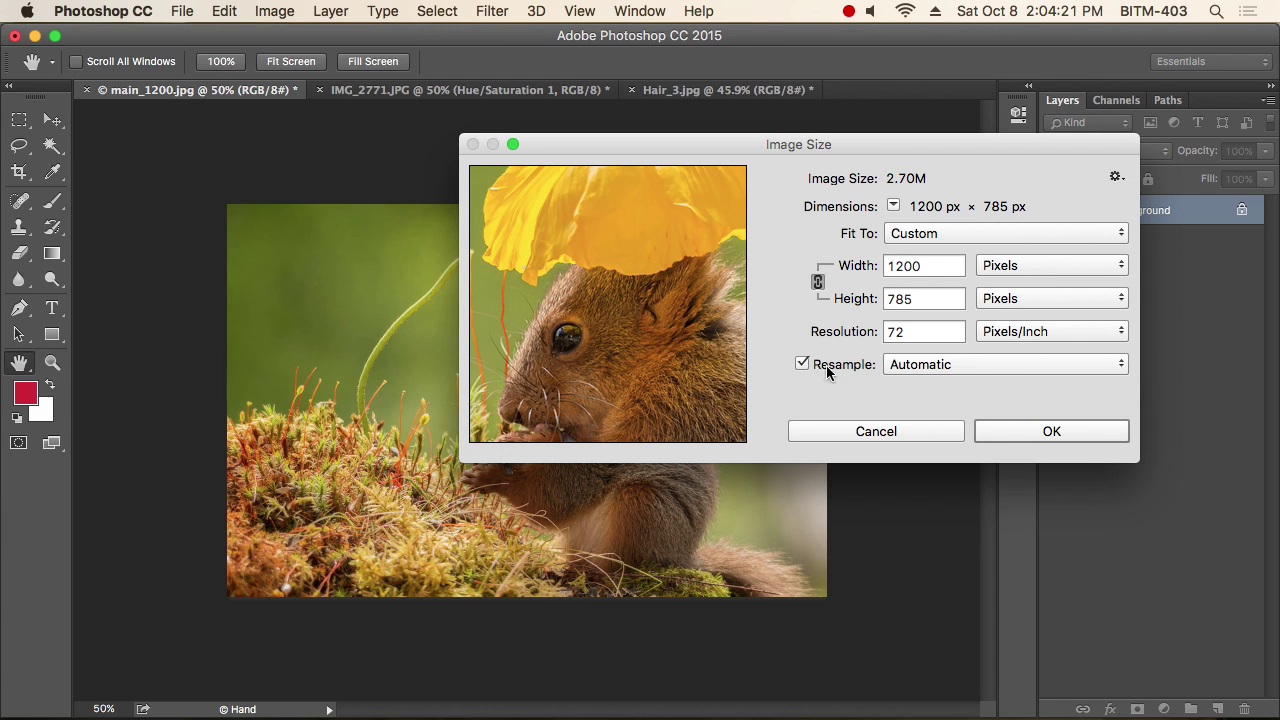
left_click(964, 364)
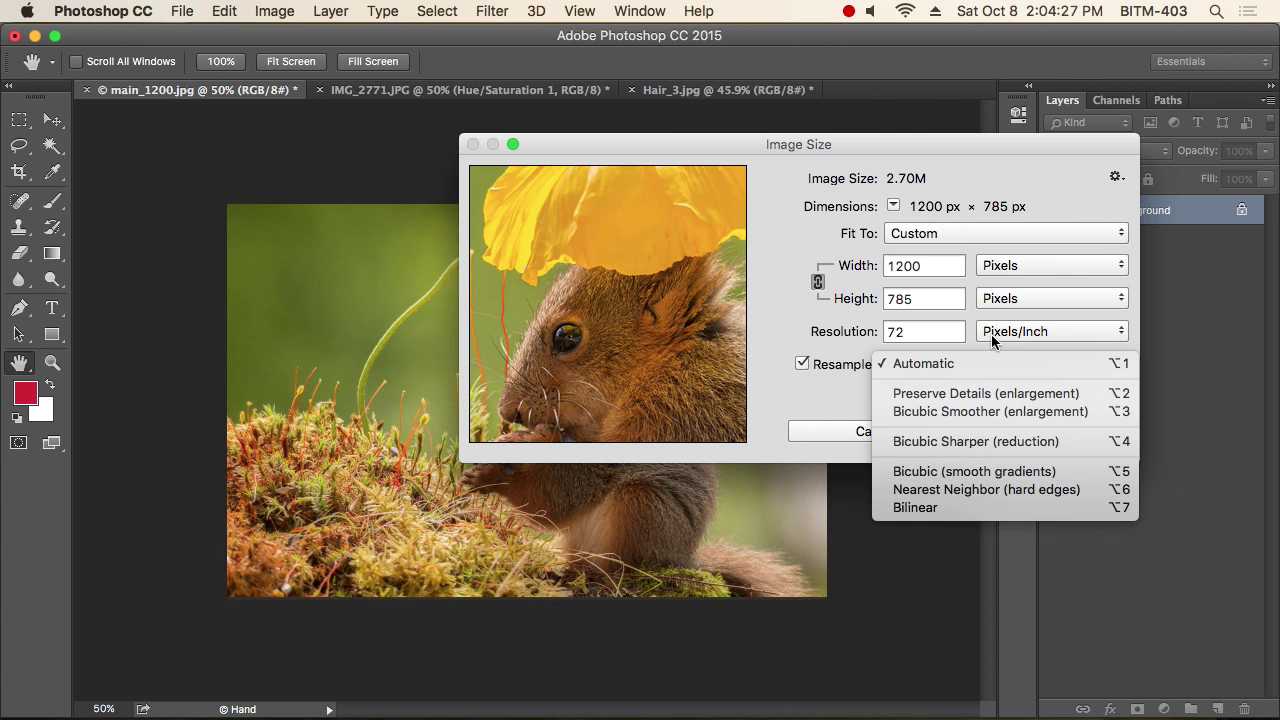
left_click(790, 399)
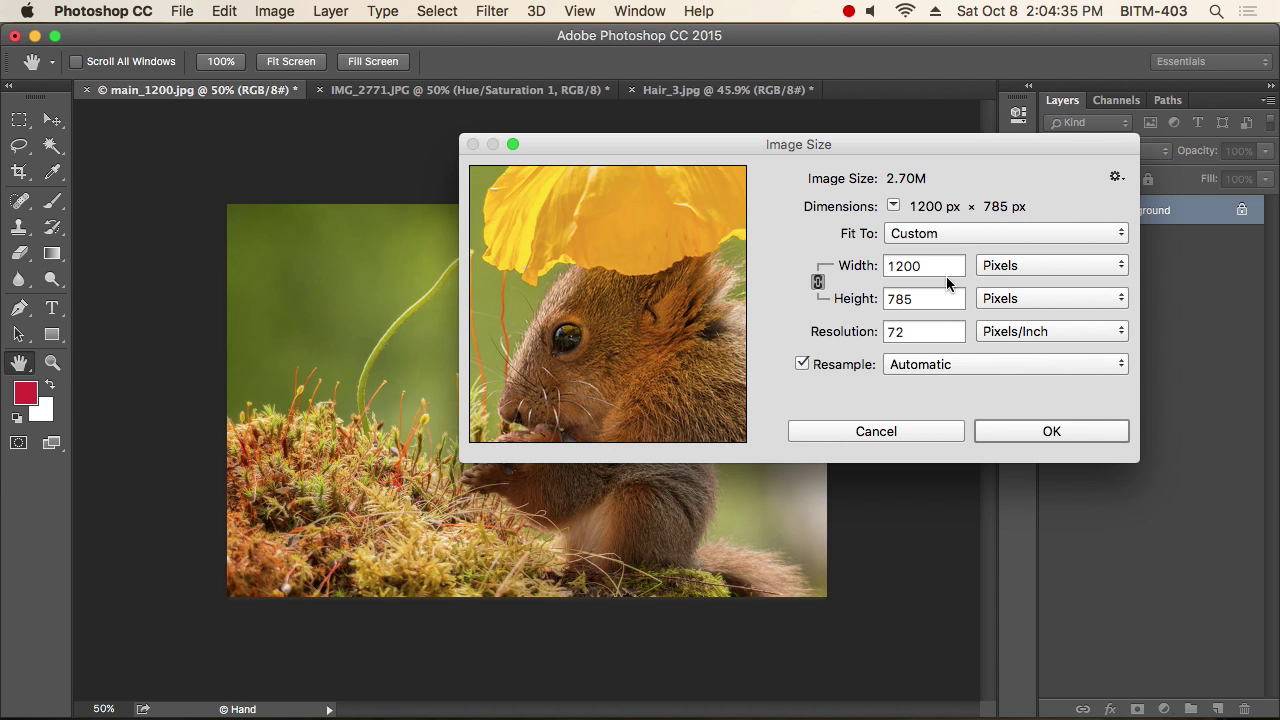
left_click(1050, 431)
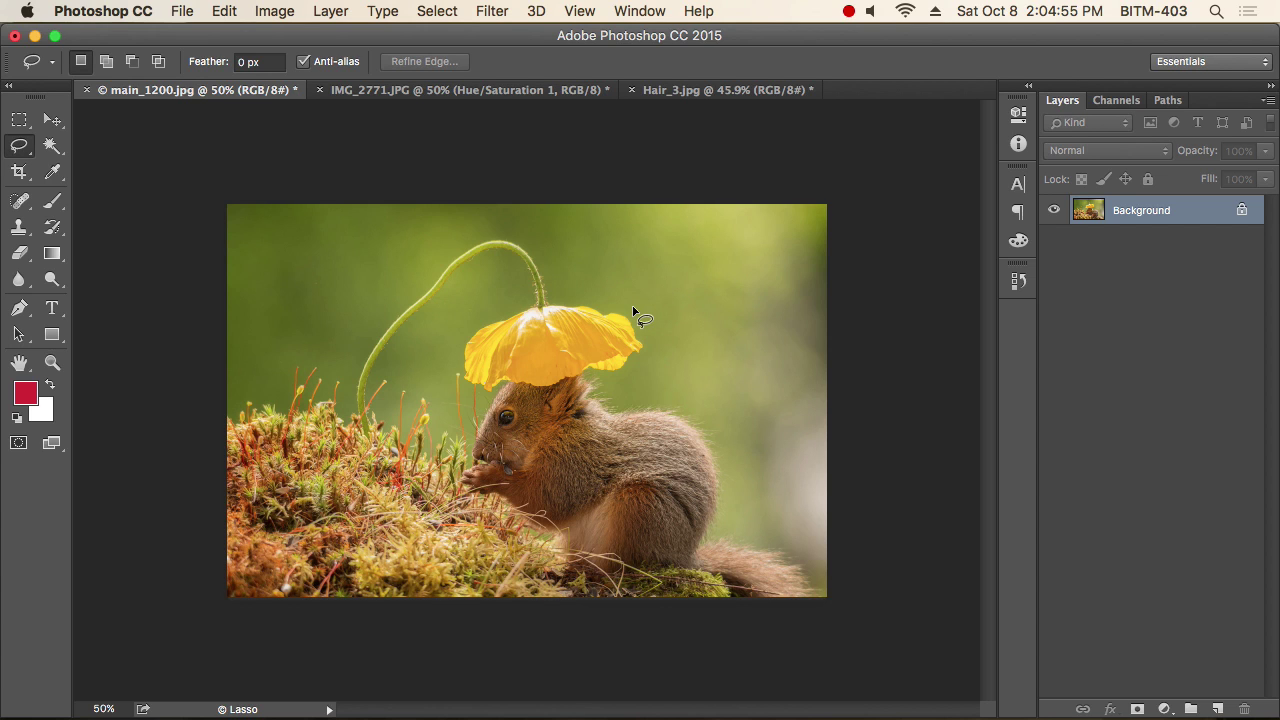
Step: Try enlarging the image proportionally to 2000 pixels wide and examine the squirrel's eye and fur up close
left_click(273, 11)
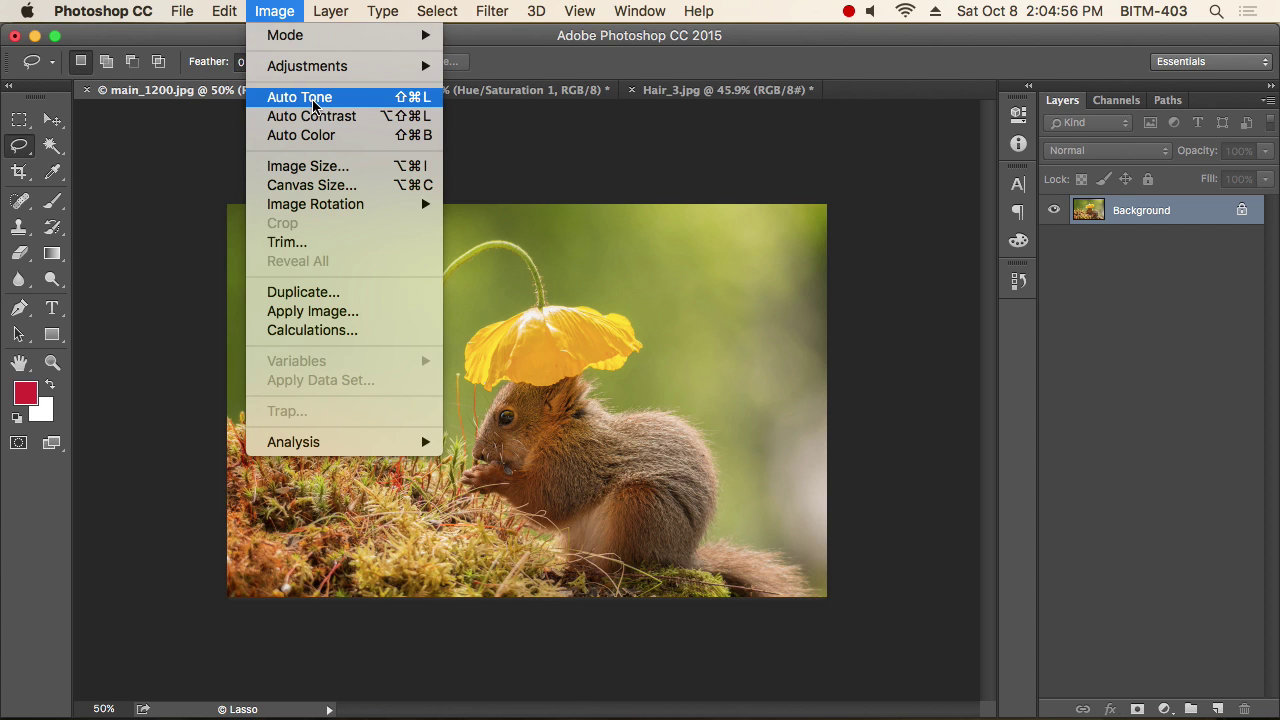
left_click(330, 166)
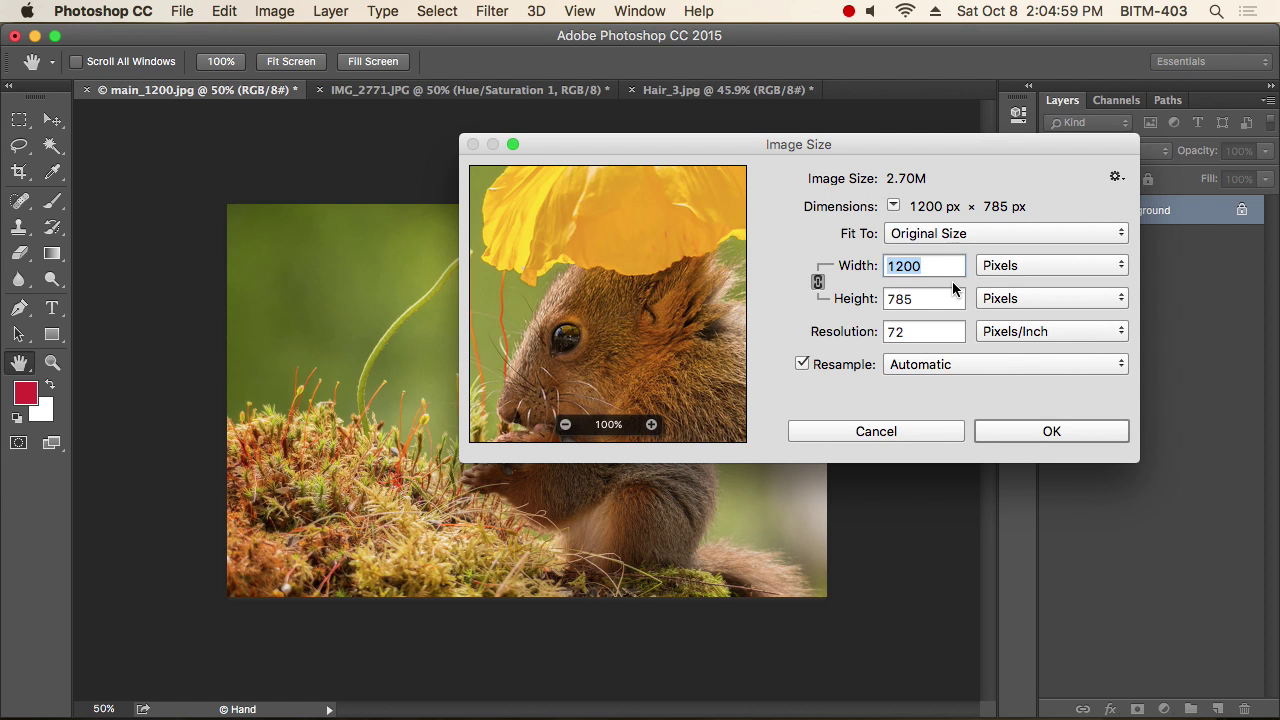
type("2000")
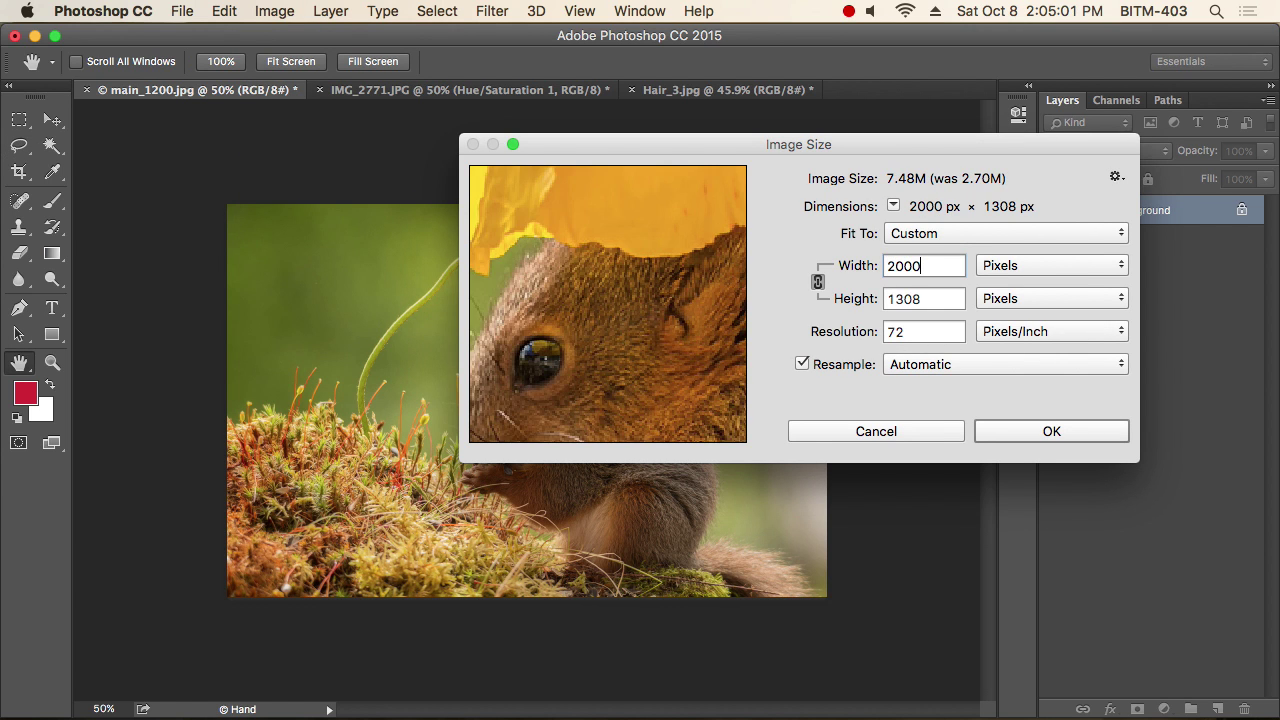
key("Return")
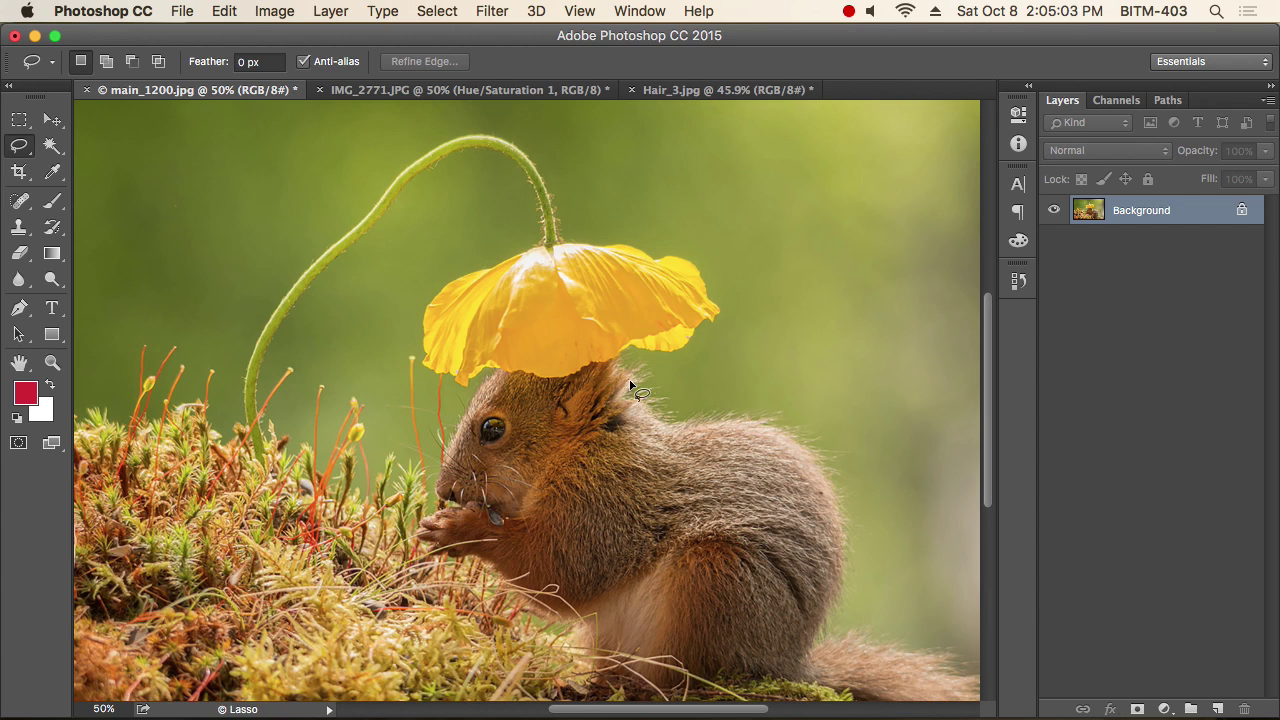
key("super+plus")
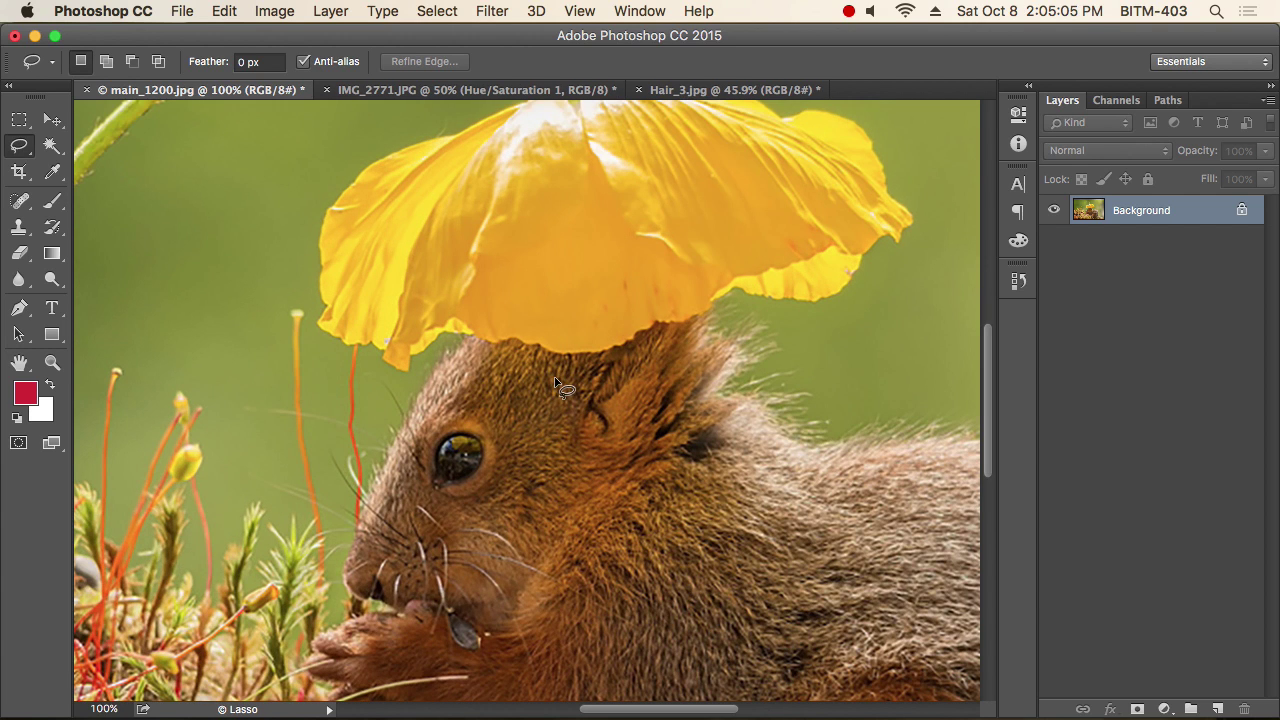
key("super+plus")
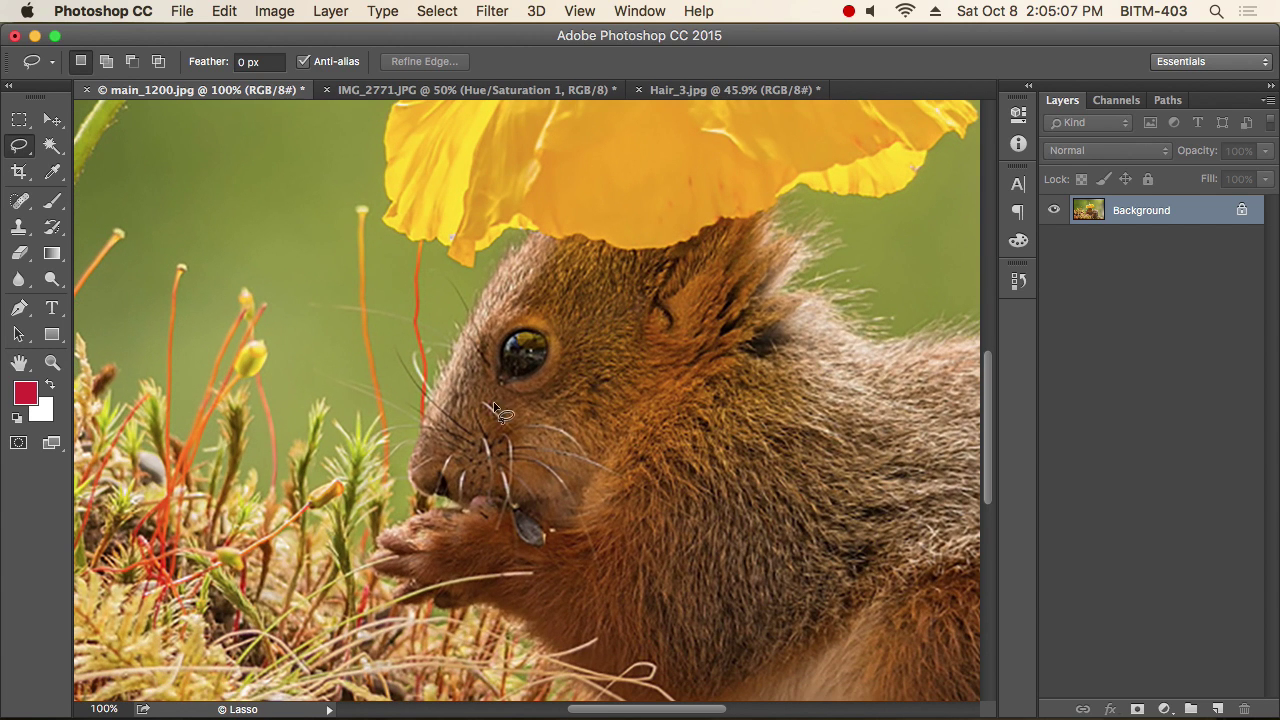
left_click_drag(565, 378, 608, 388)
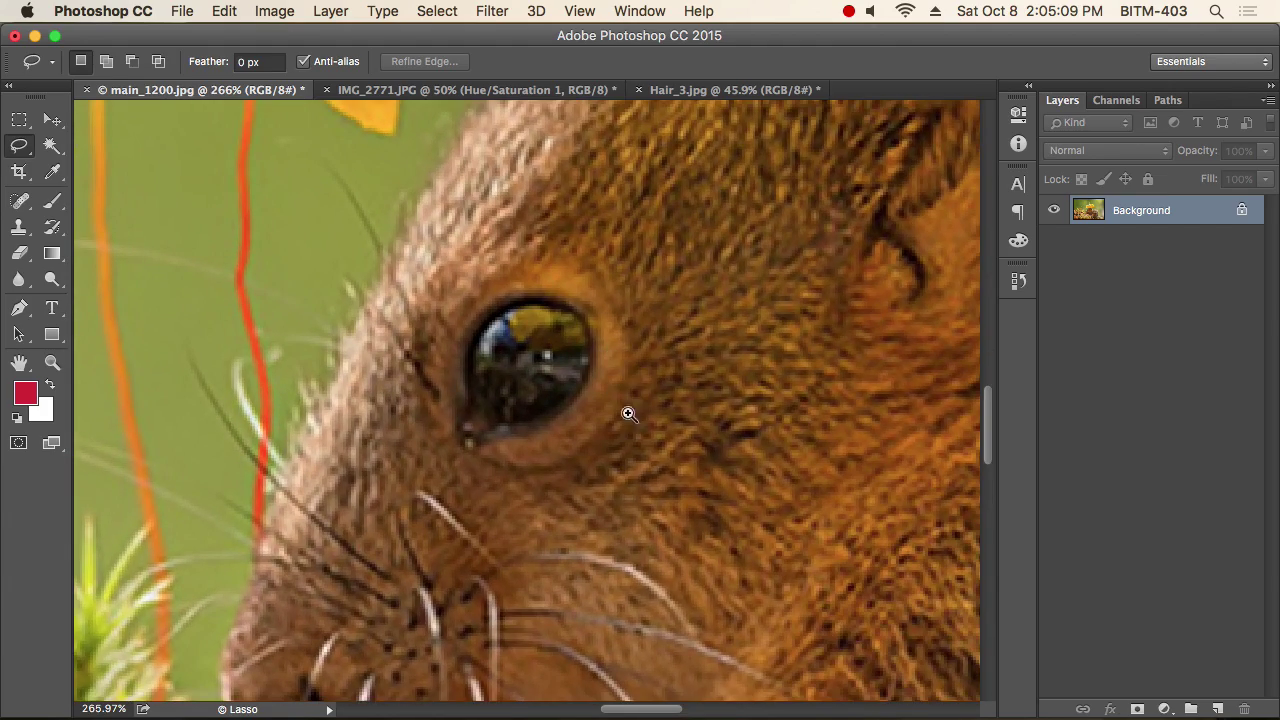
left_click_drag(686, 449, 569, 429)
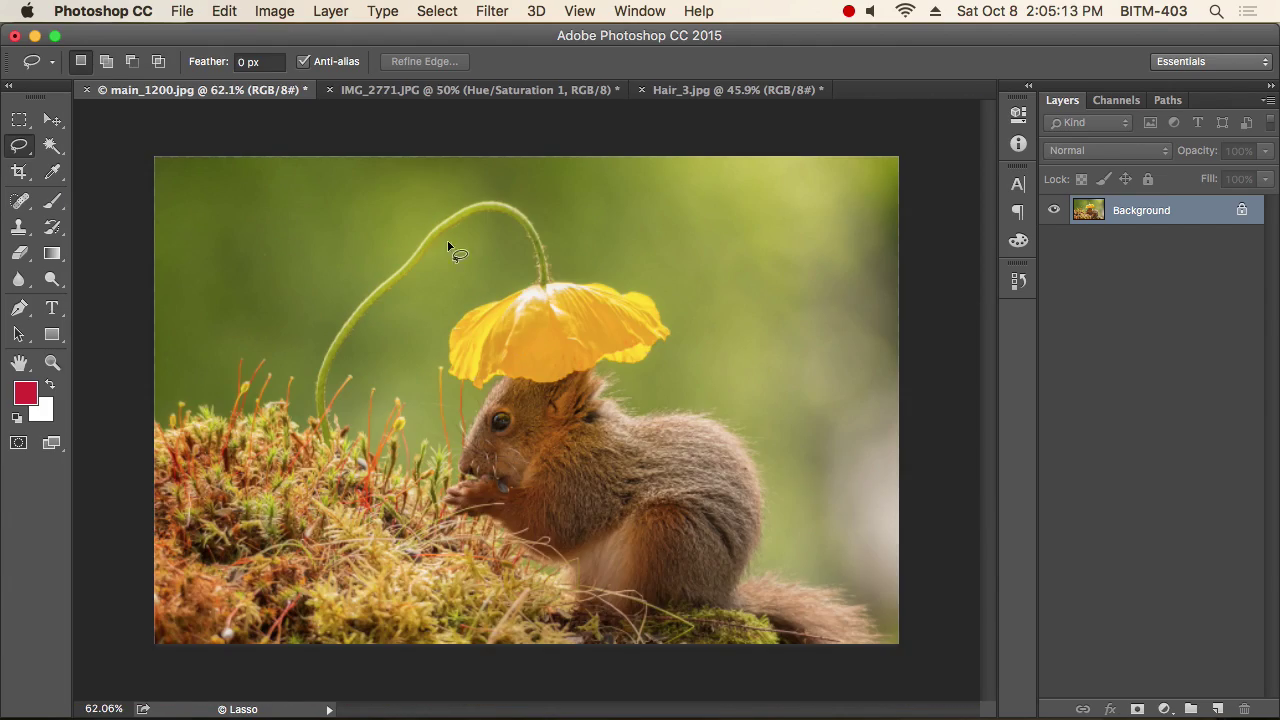
Step: Try widening the canvas to 1500 pixels with a centred anchor and the green custom extension color, and undo it
left_click(262, 10)
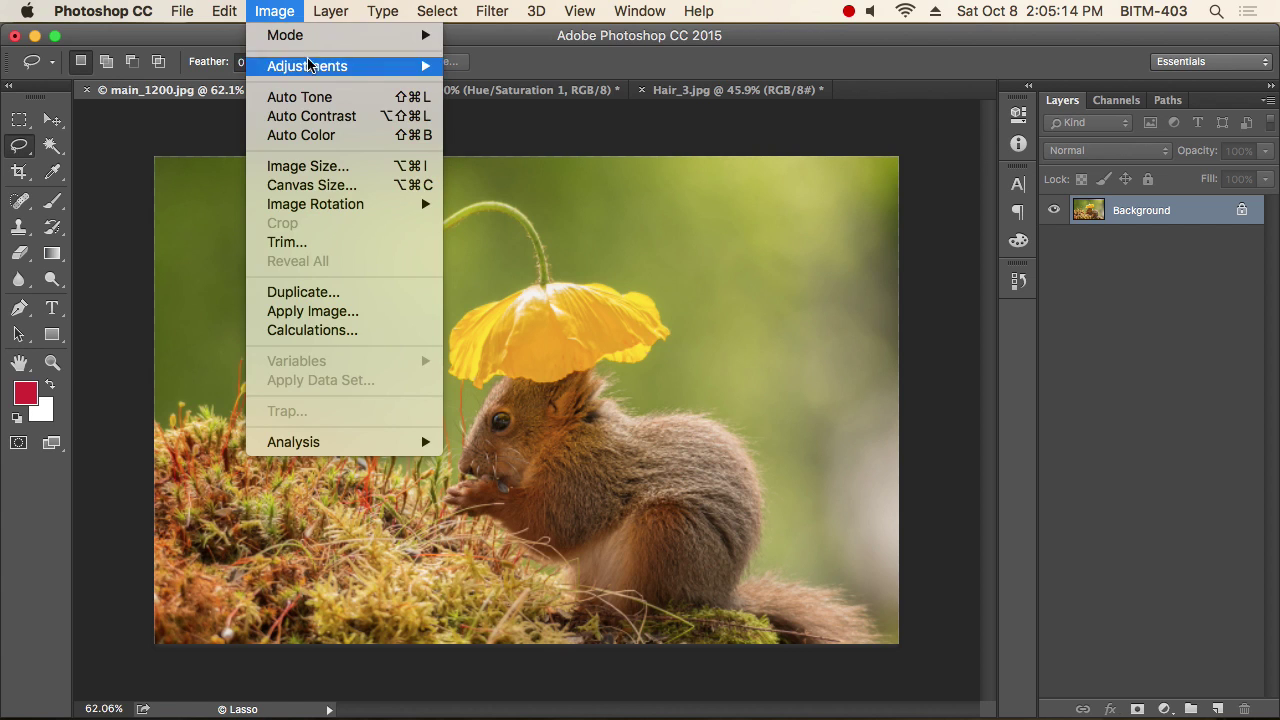
left_click(336, 197)
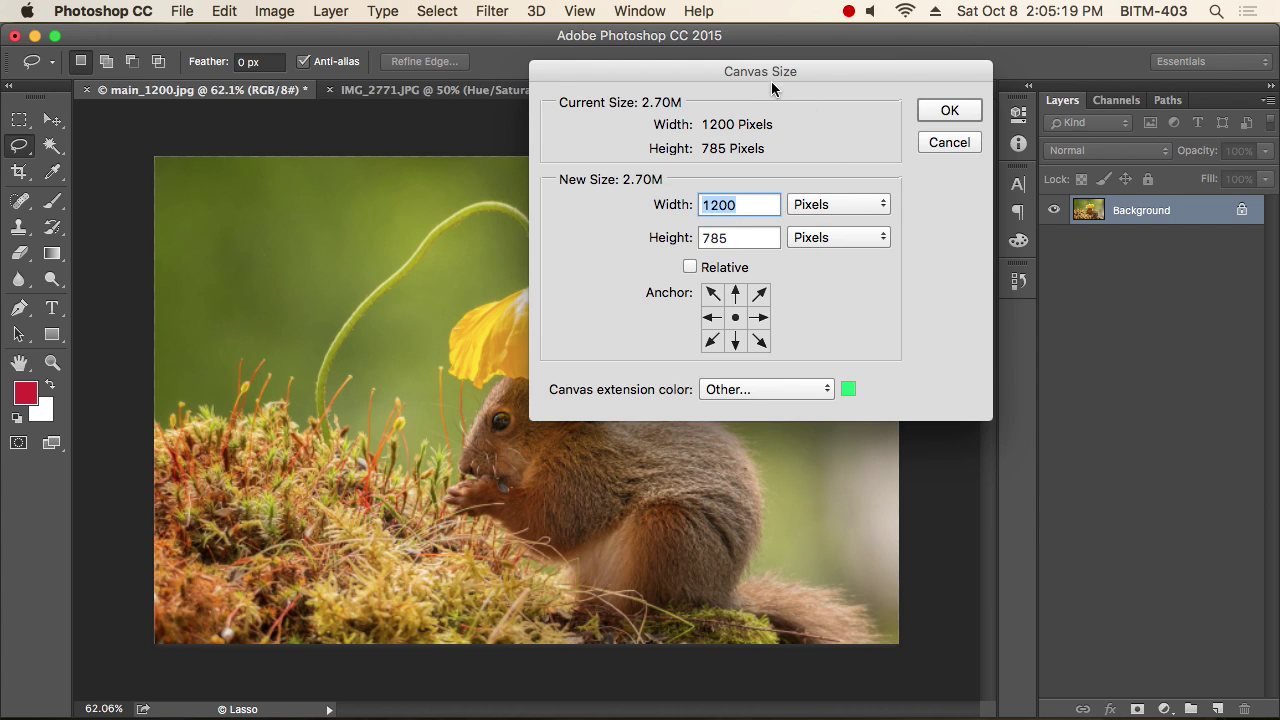
left_click_drag(771, 83, 1026, 149)
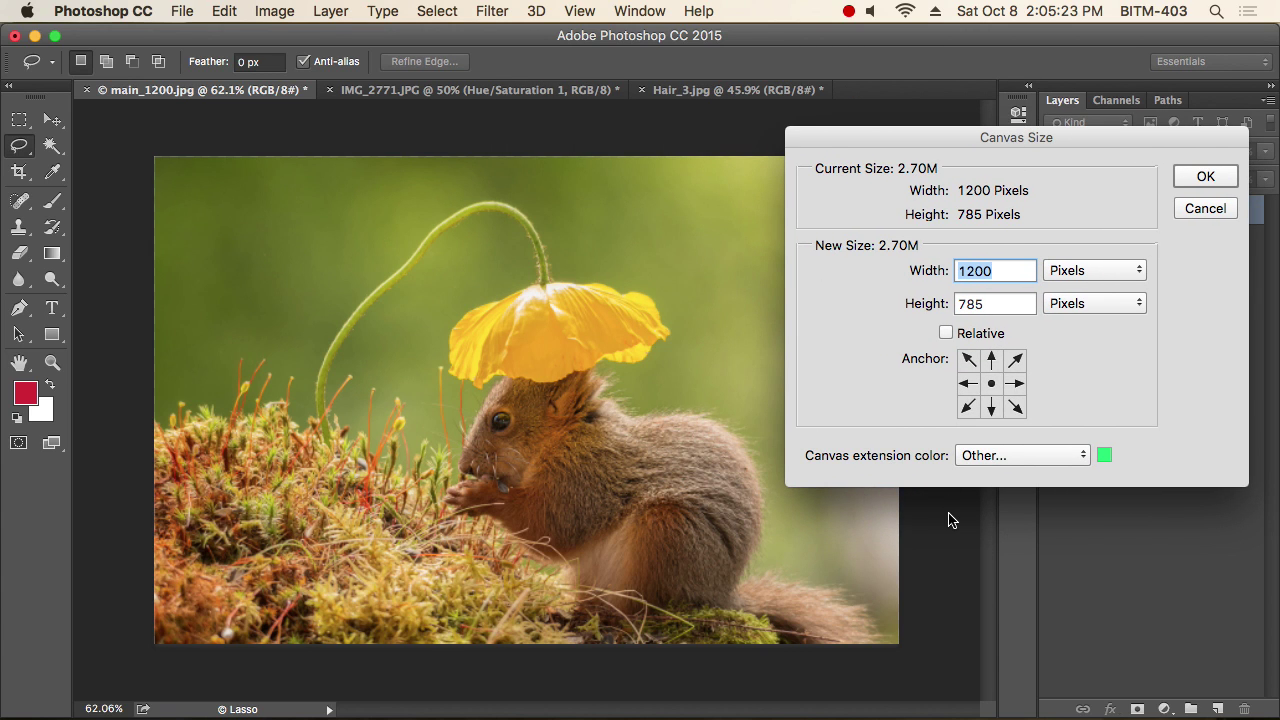
left_click_drag(951, 135, 772, 123)
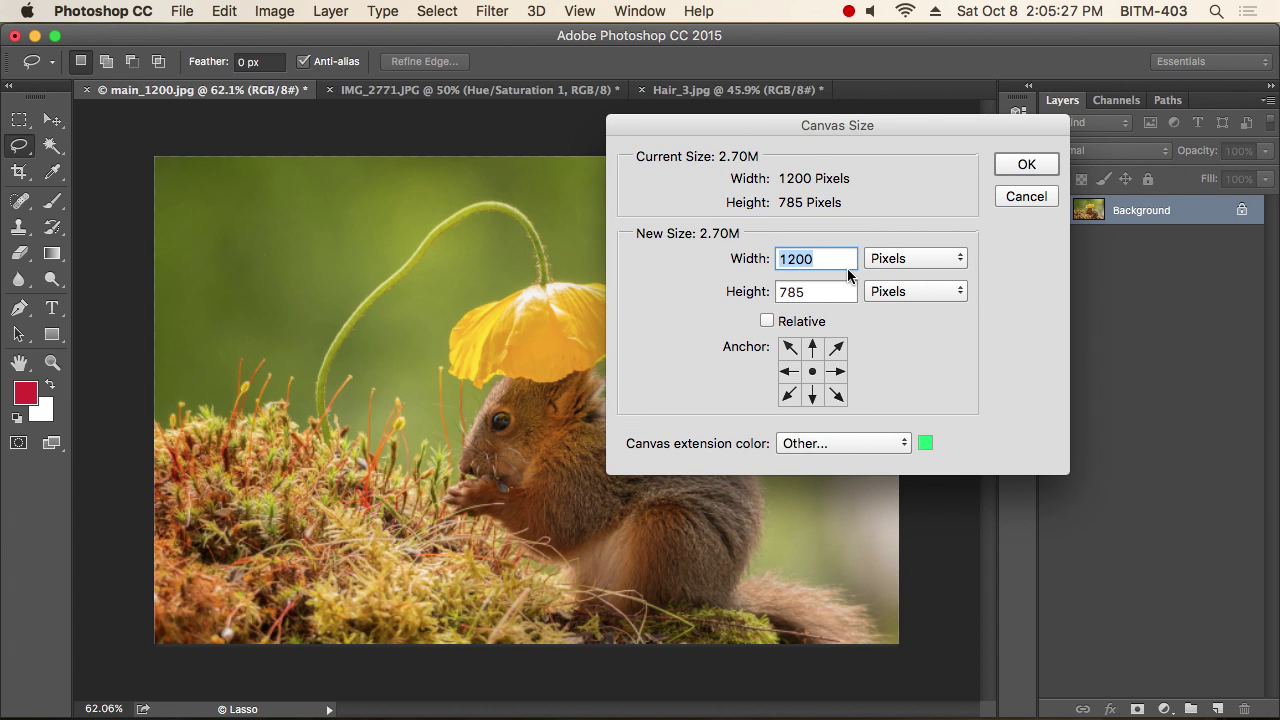
type("1500")
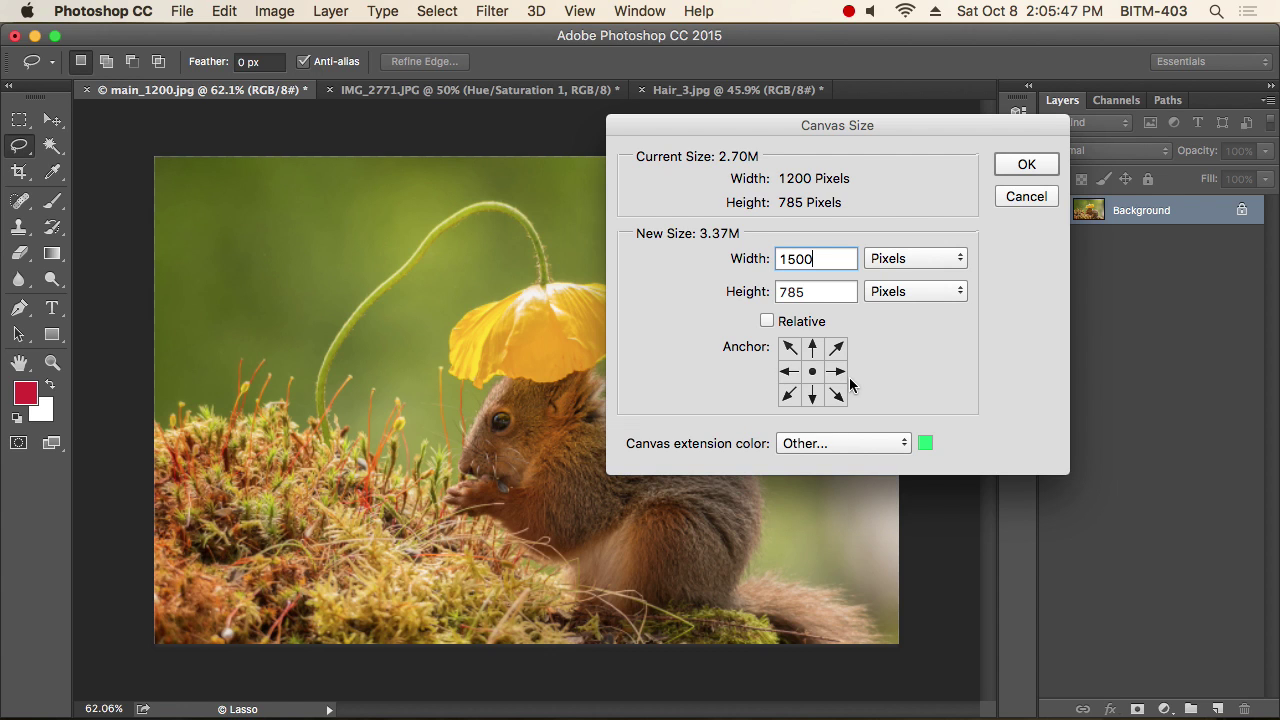
left_click(1025, 166)
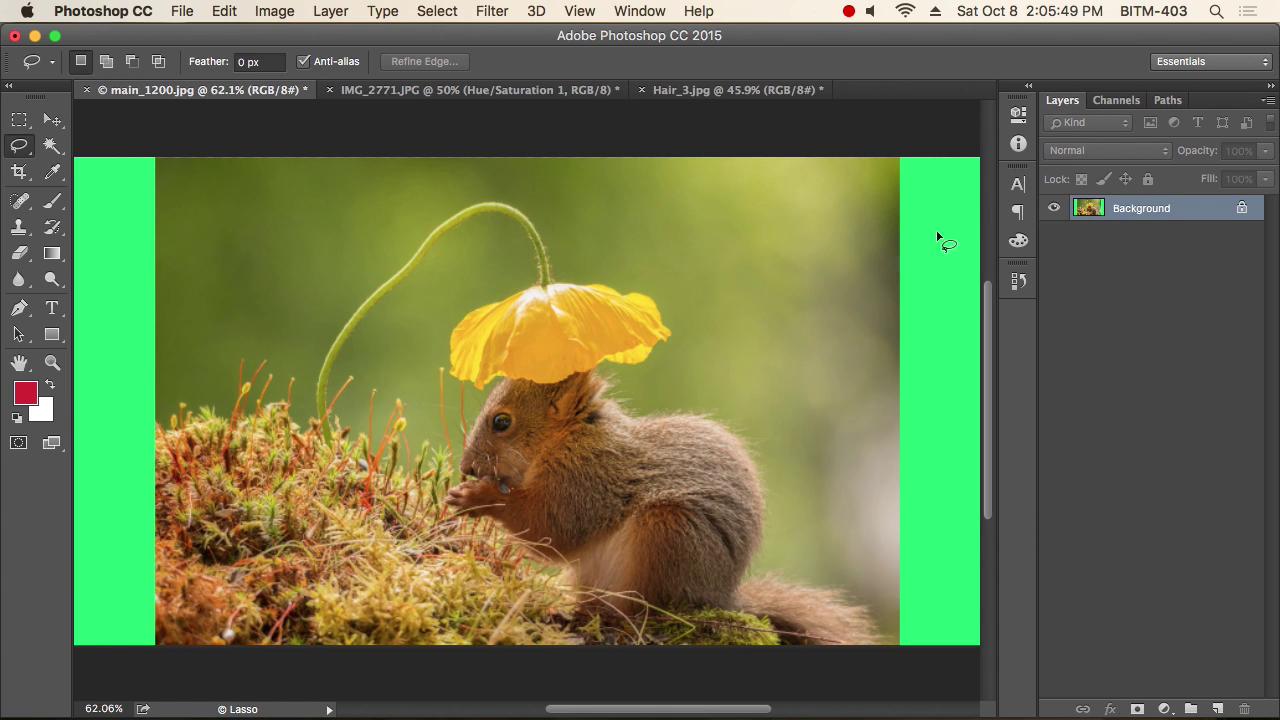
left_click(538, 424, "alt+super")
left_click(538, 424, "alt+super")
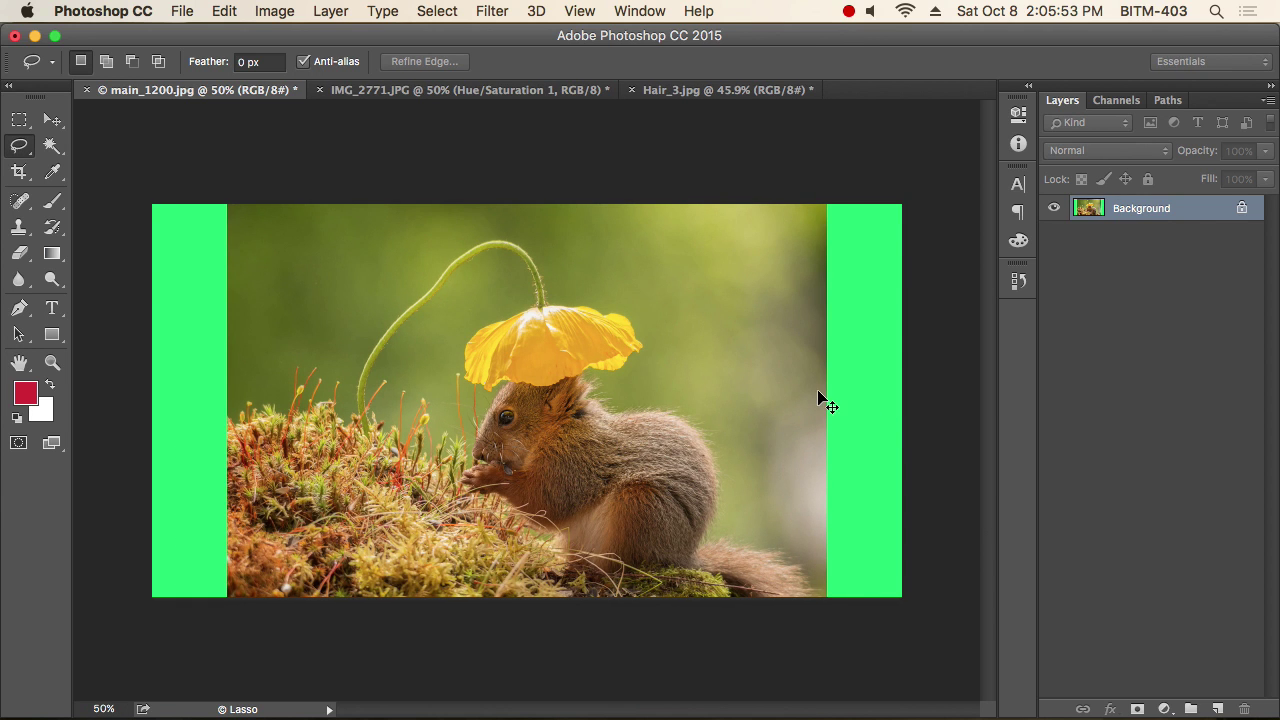
key("super+z")
Step: Try extending the canvas height to 1500 pixels with a white extension color and a centred anchor, and undo it
left_click(274, 11)
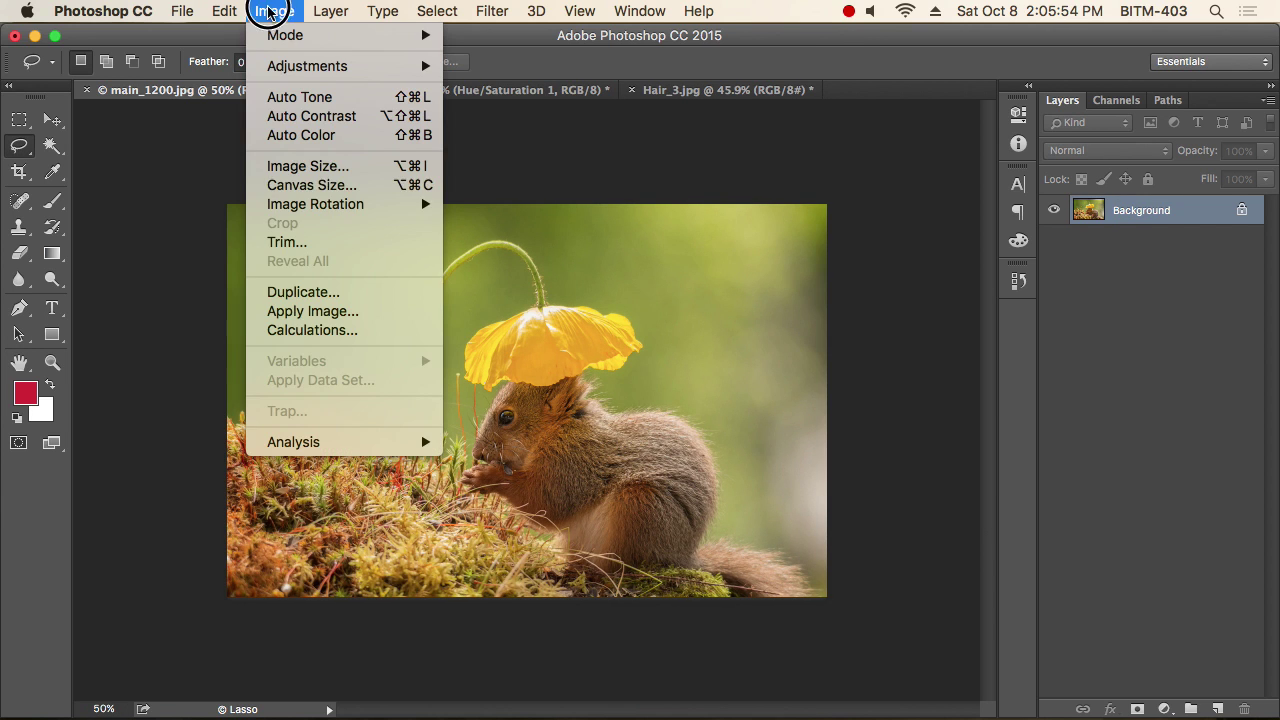
left_click(330, 185)
double_click(824, 292)
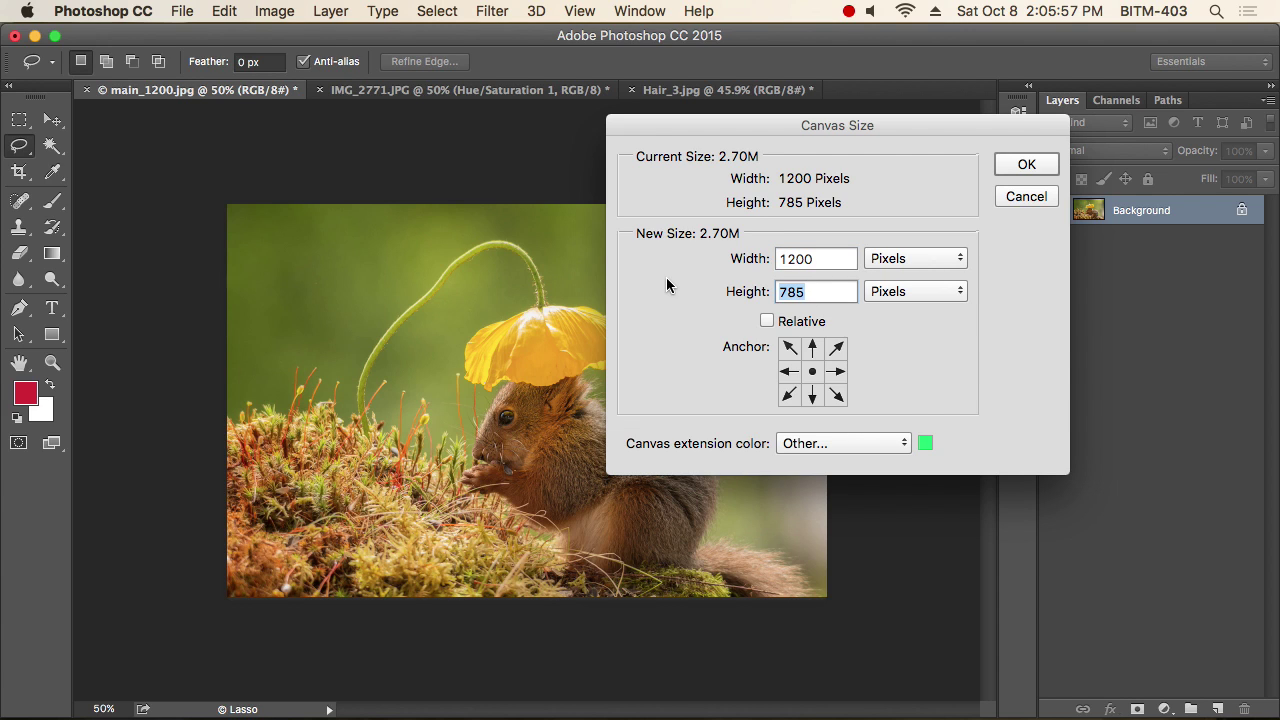
type("1500")
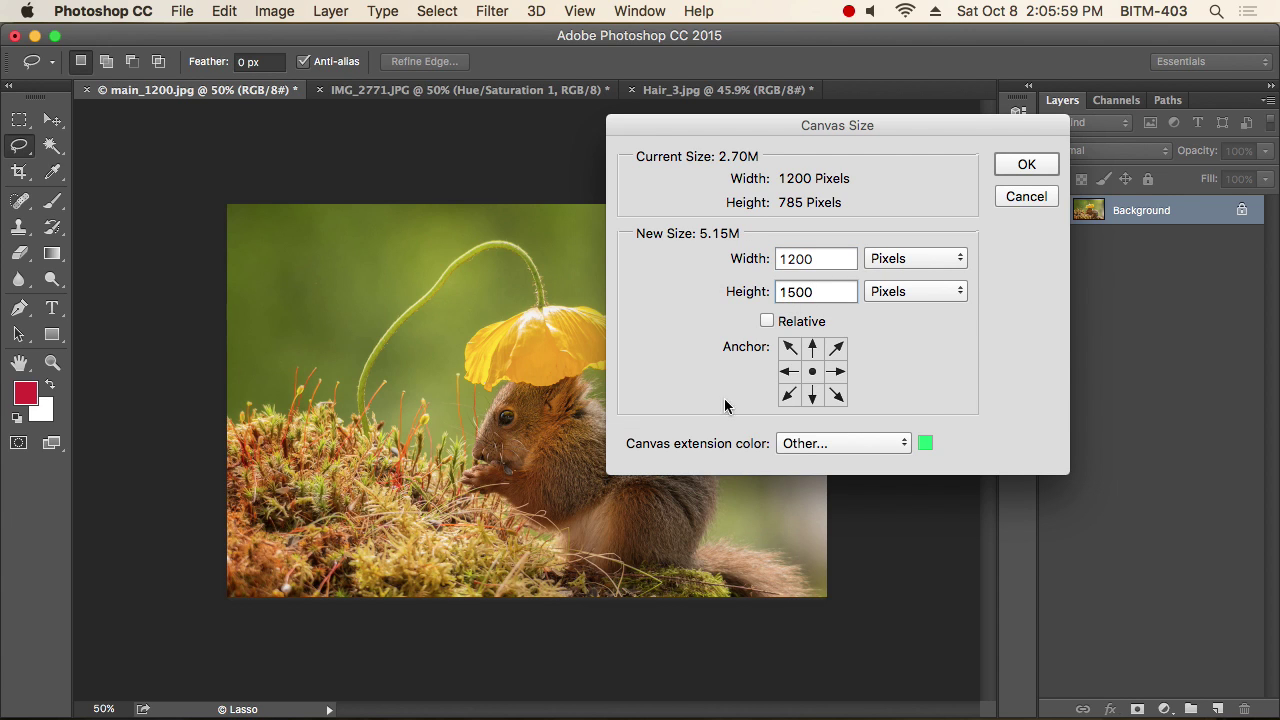
left_click(874, 438)
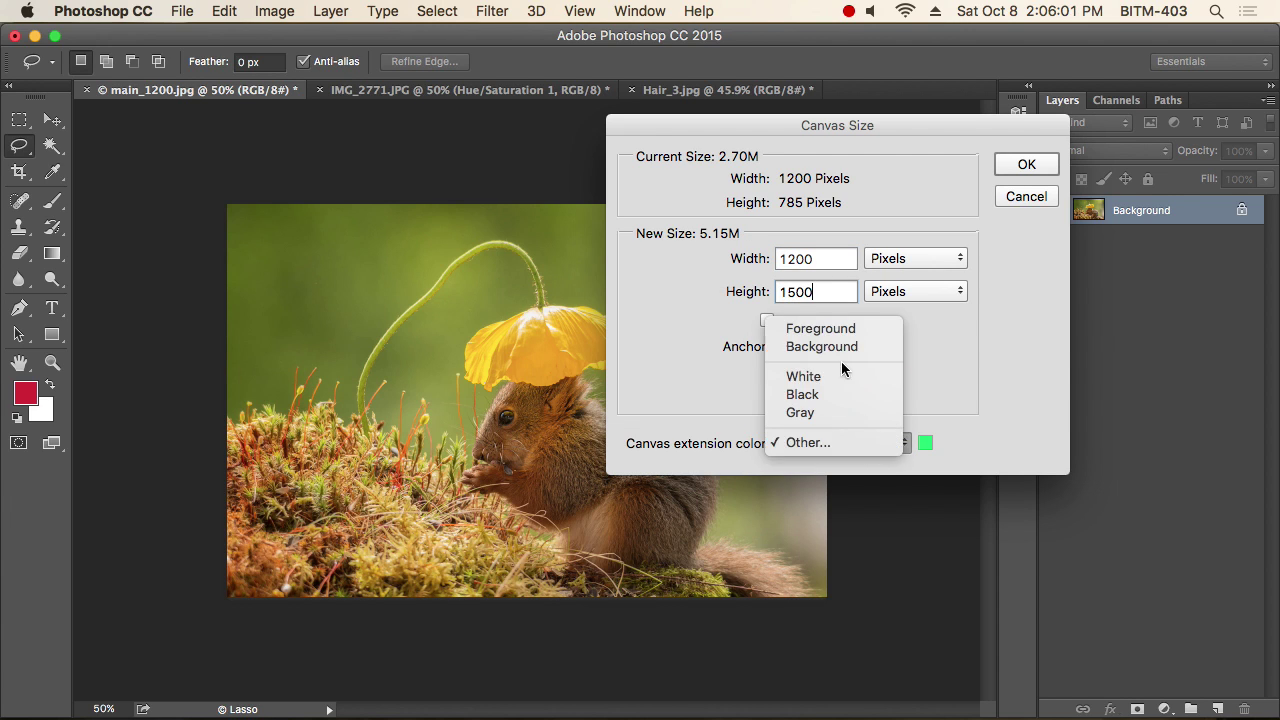
left_click(849, 379)
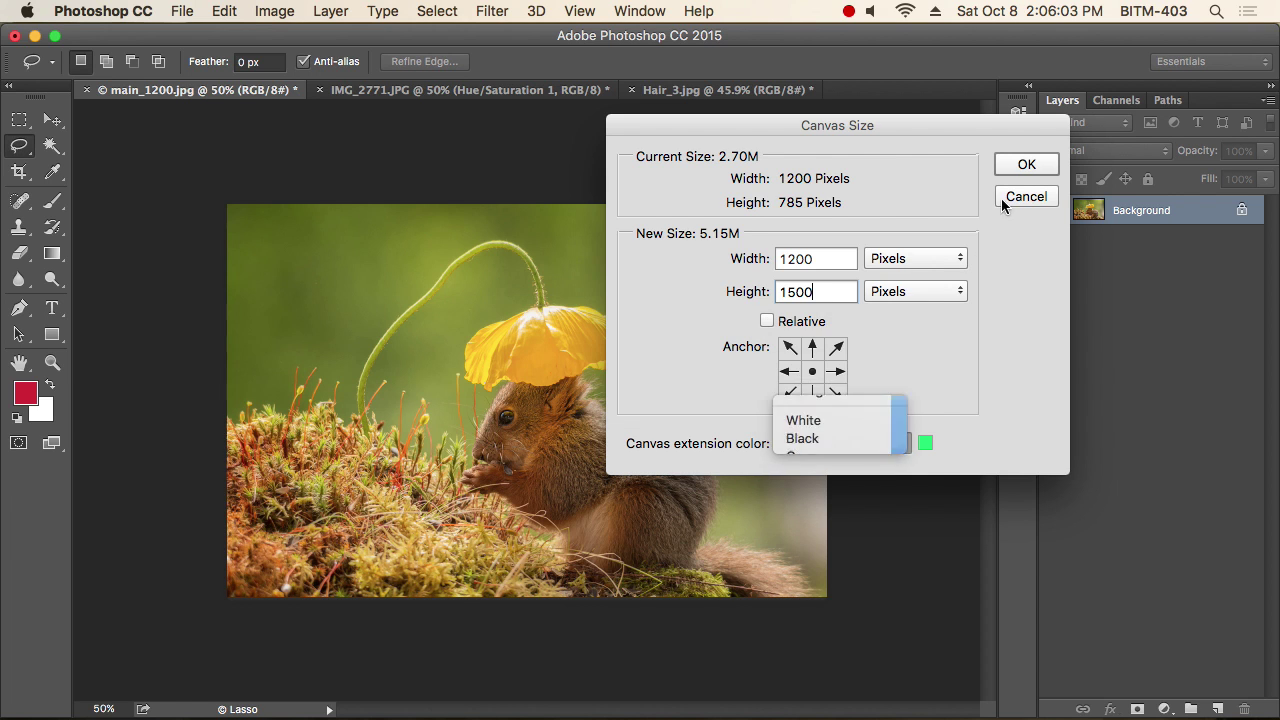
left_click(1026, 164)
left_click(649, 430, "alt+super")
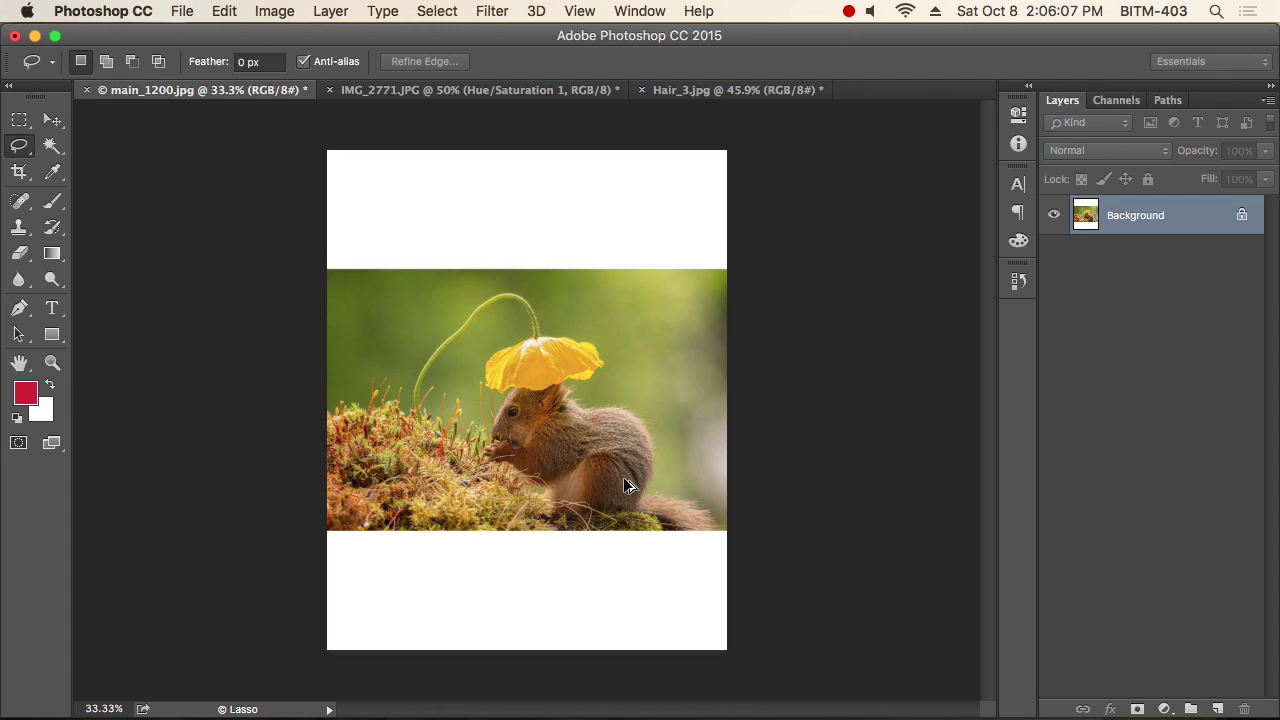
key("super+z")
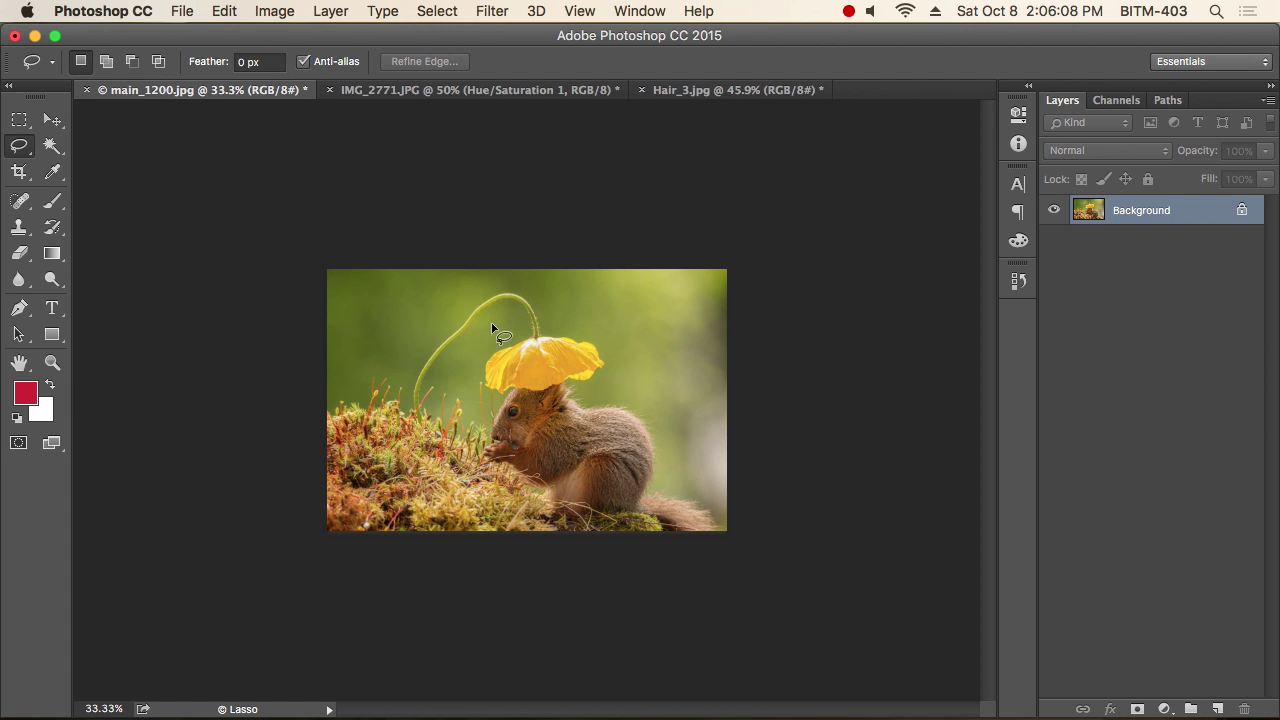
Step: Try the top-centre, bottom-centre, bottom-left and middle-left anchor positions in the Canvas Size settings
left_click(275, 11)
left_click(329, 186)
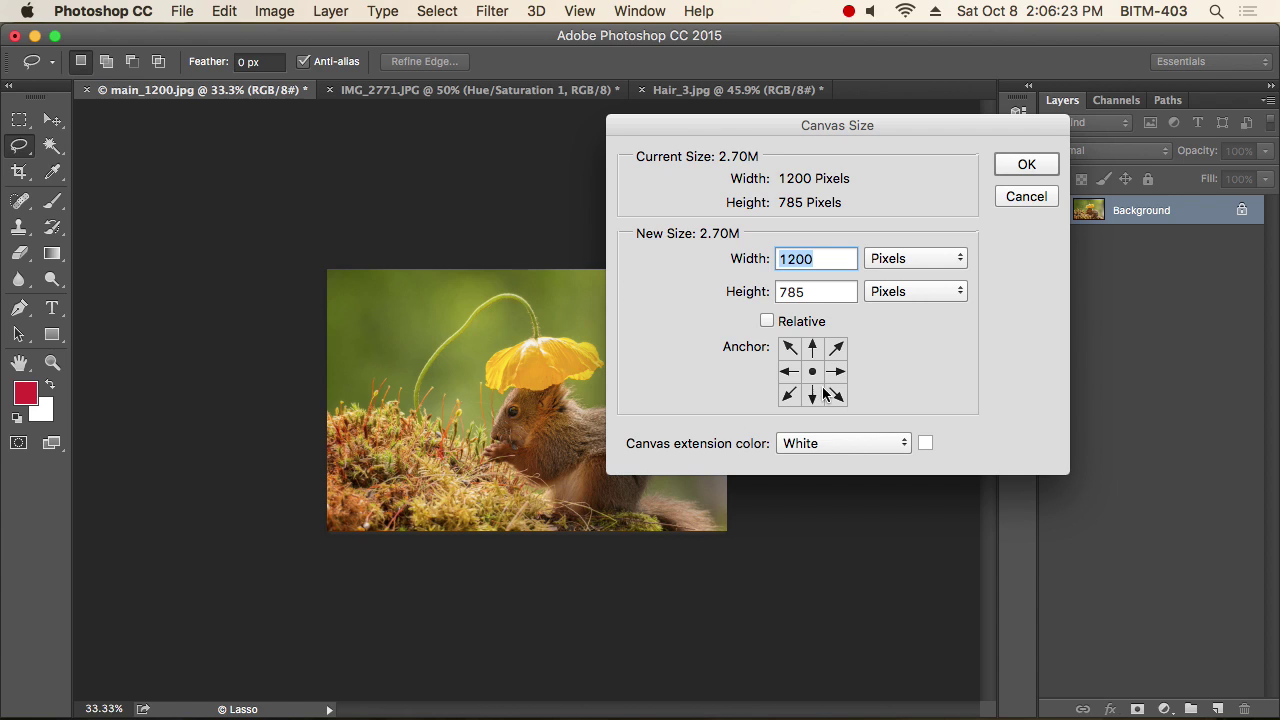
left_click(813, 347)
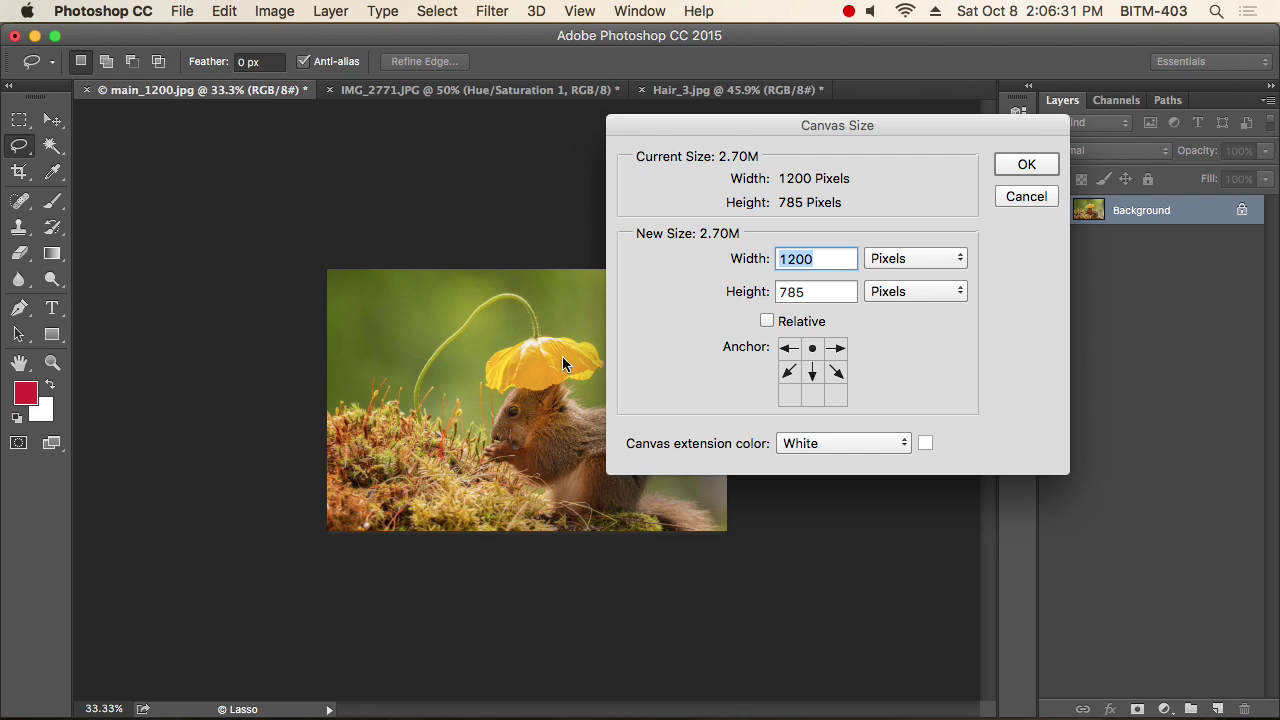
left_click(814, 395)
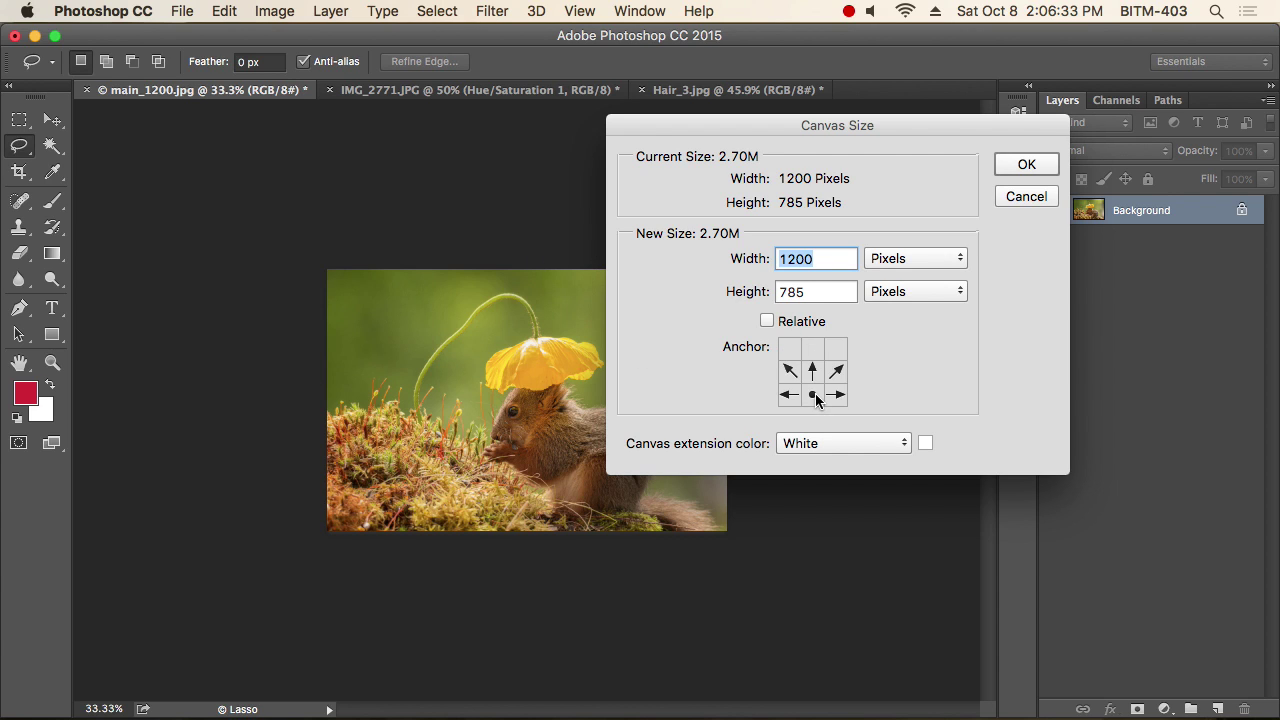
left_click(789, 394)
left_click(789, 371)
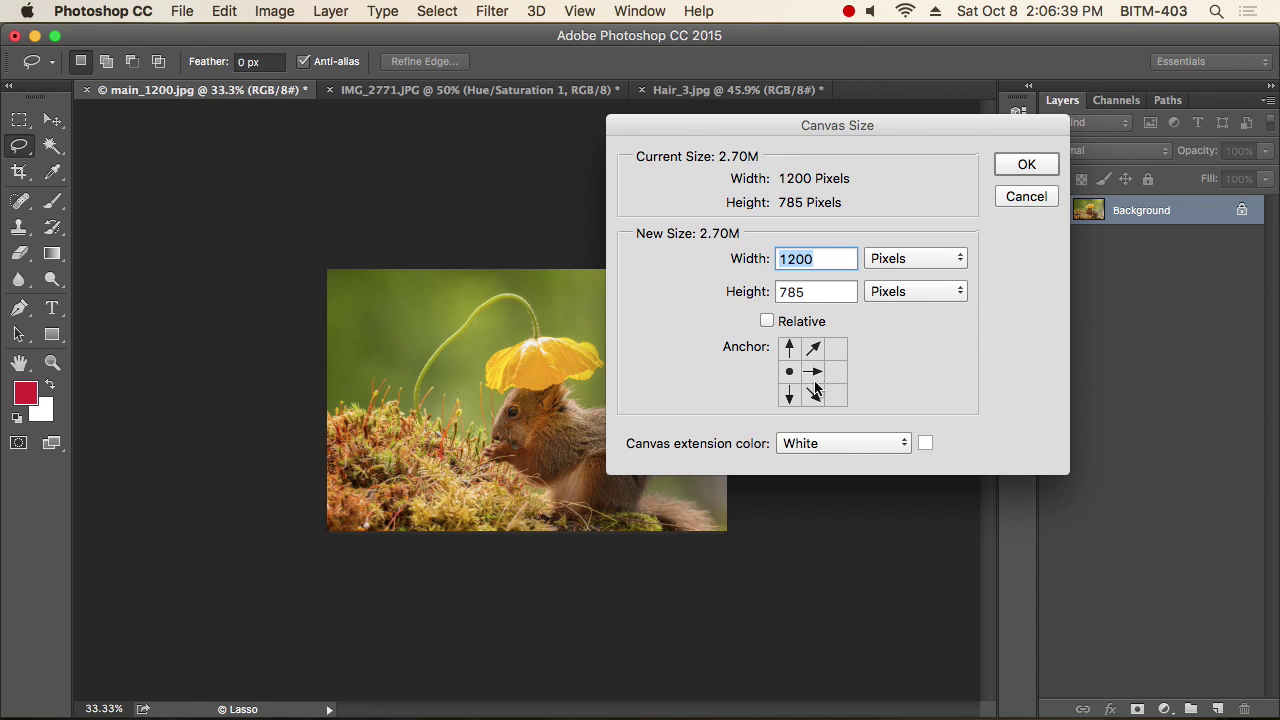
Step: Try extending the canvas downward to a height of 1200 pixels using the top-centre anchor, and undo it
left_click(814, 347)
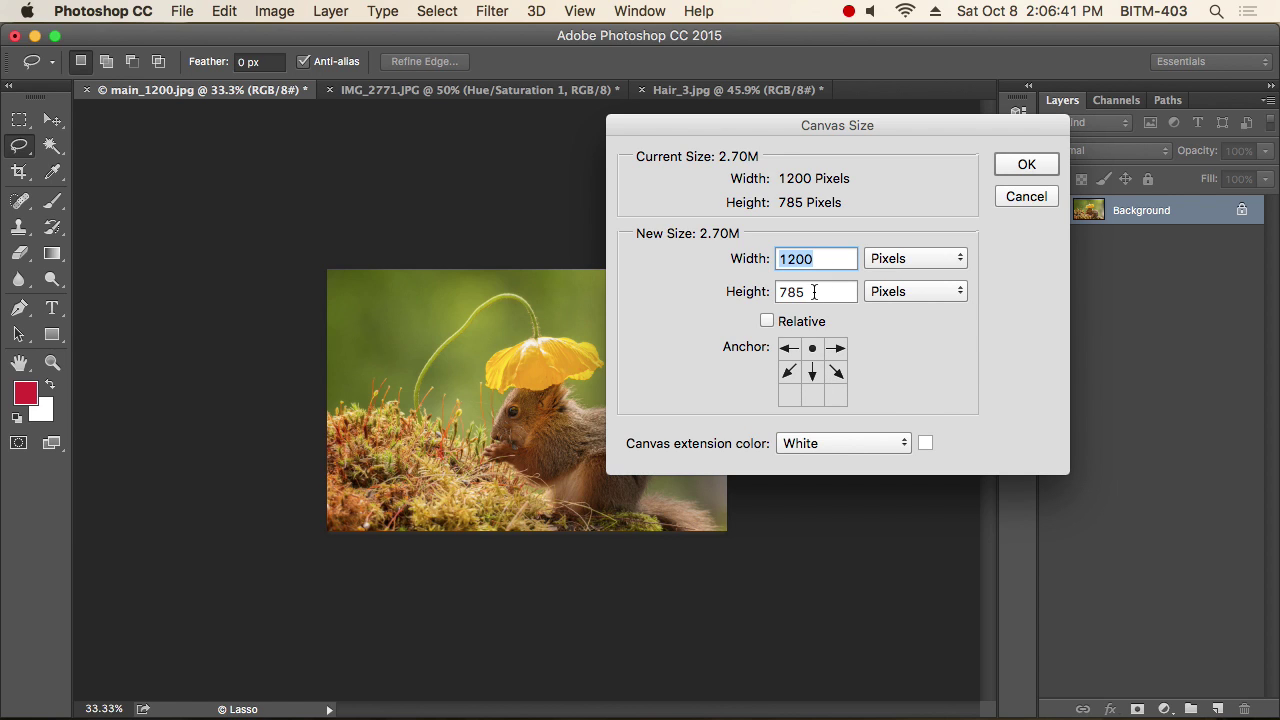
key("Tab")
type("1200")
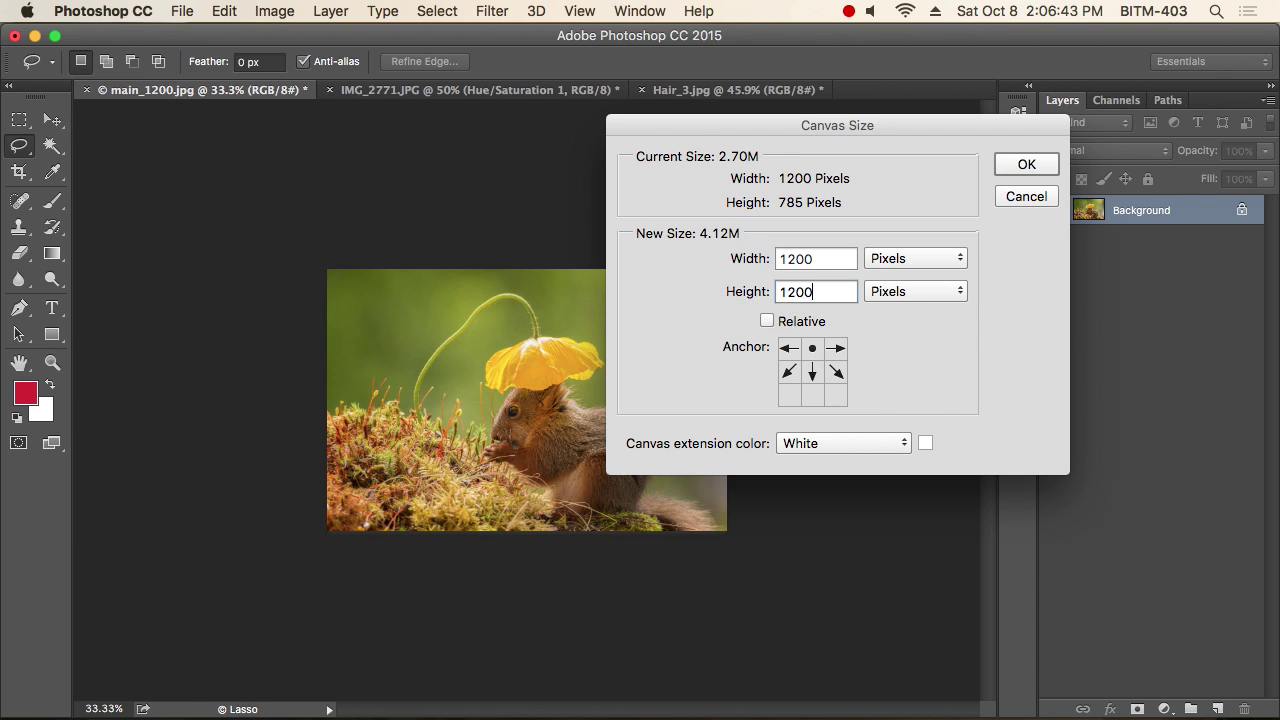
key("Return")
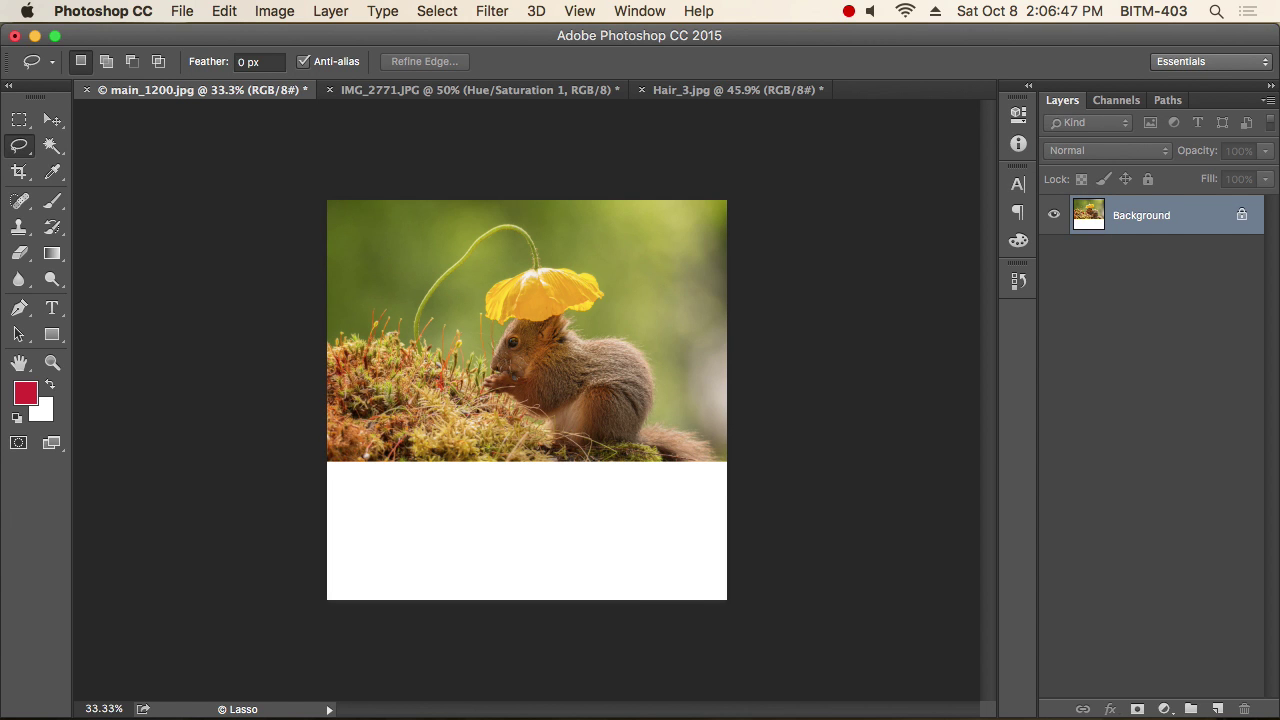
key("super+z")
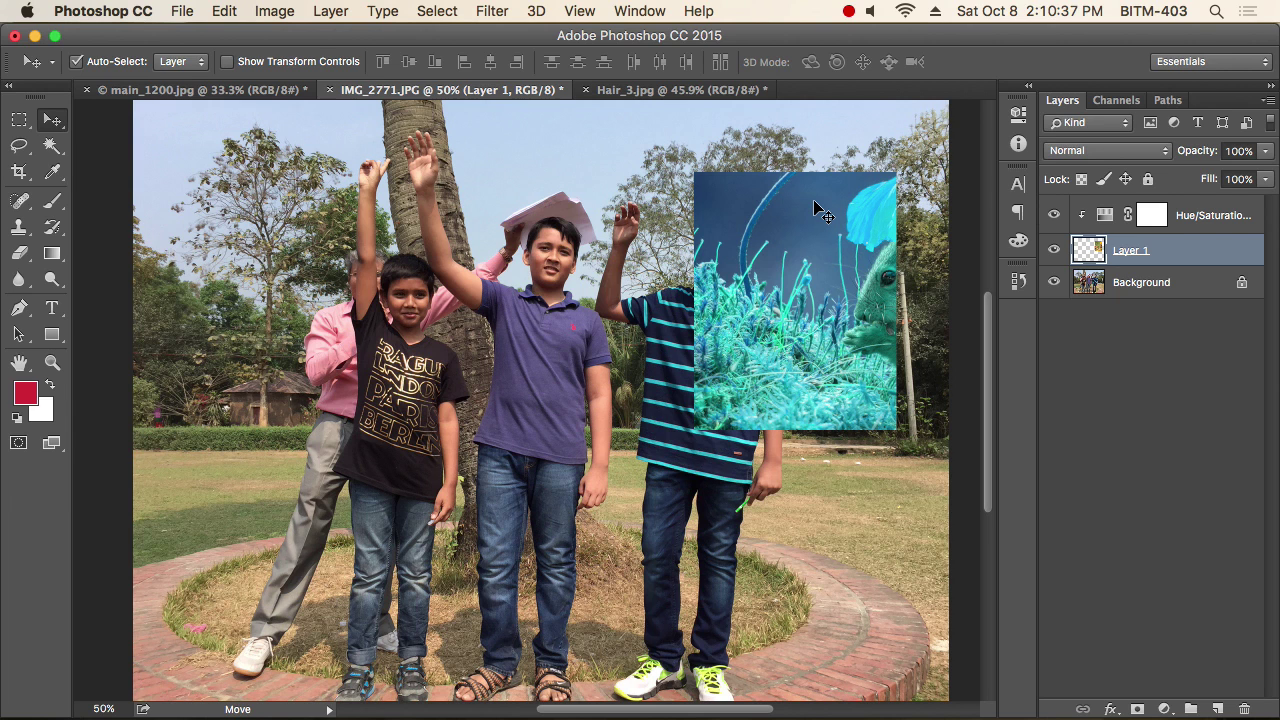
Step: Flip Layer 1 horizontally in the IMG_2771.JPG document
left_click(226, 12)
mouse_move(351, 437)
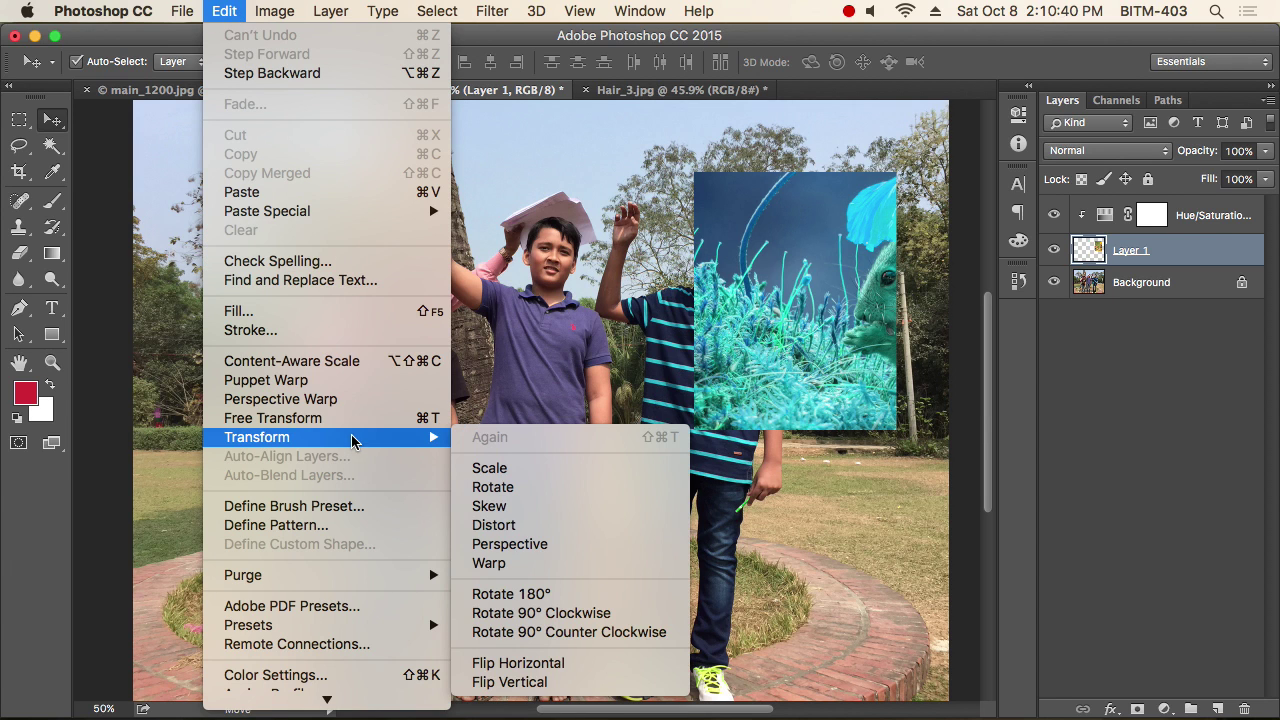
left_click(547, 665)
Step: Switch to main_1200.jpg and review the Image Rotation options for rotating and flipping the whole canvas
left_click(224, 92)
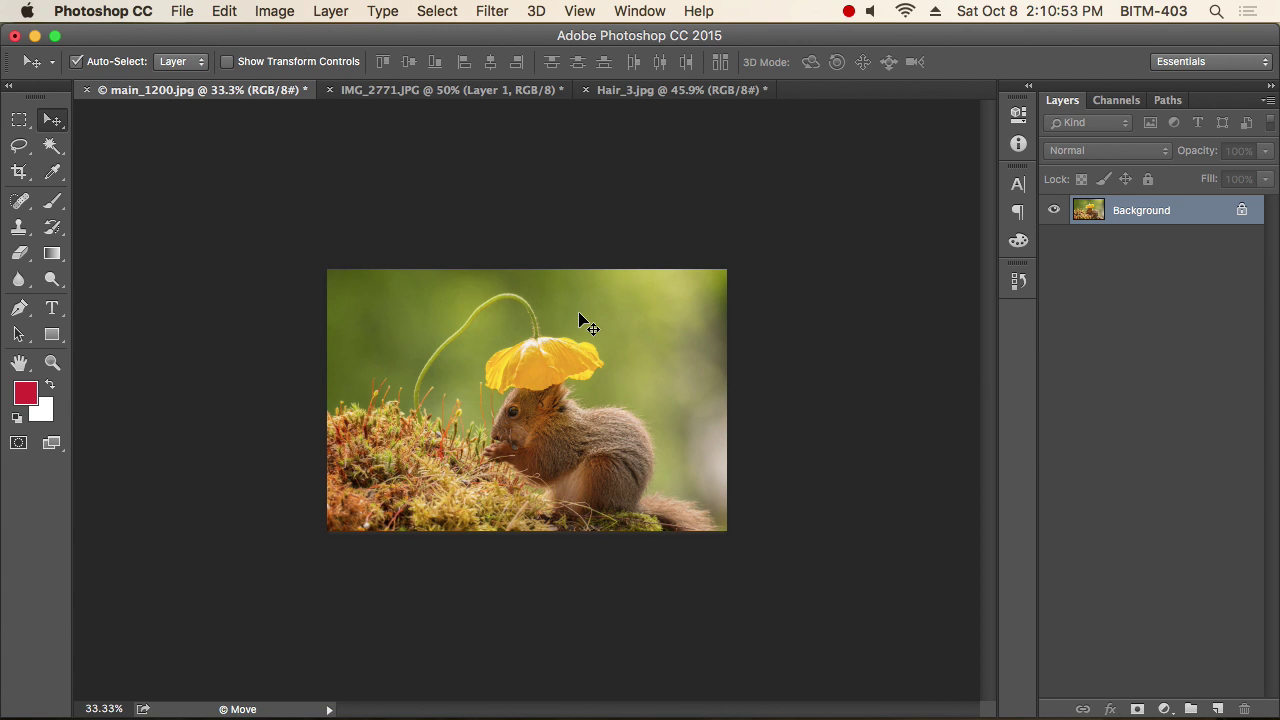
left_click(274, 11)
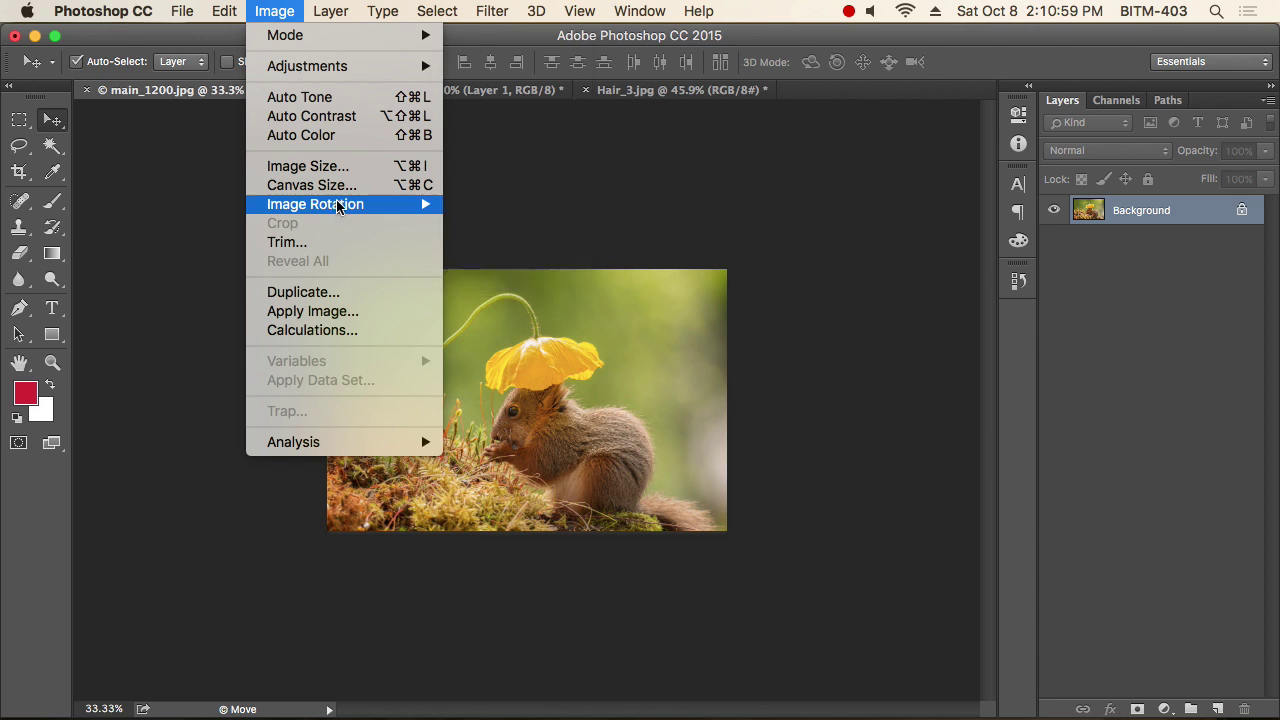
mouse_move(328, 212)
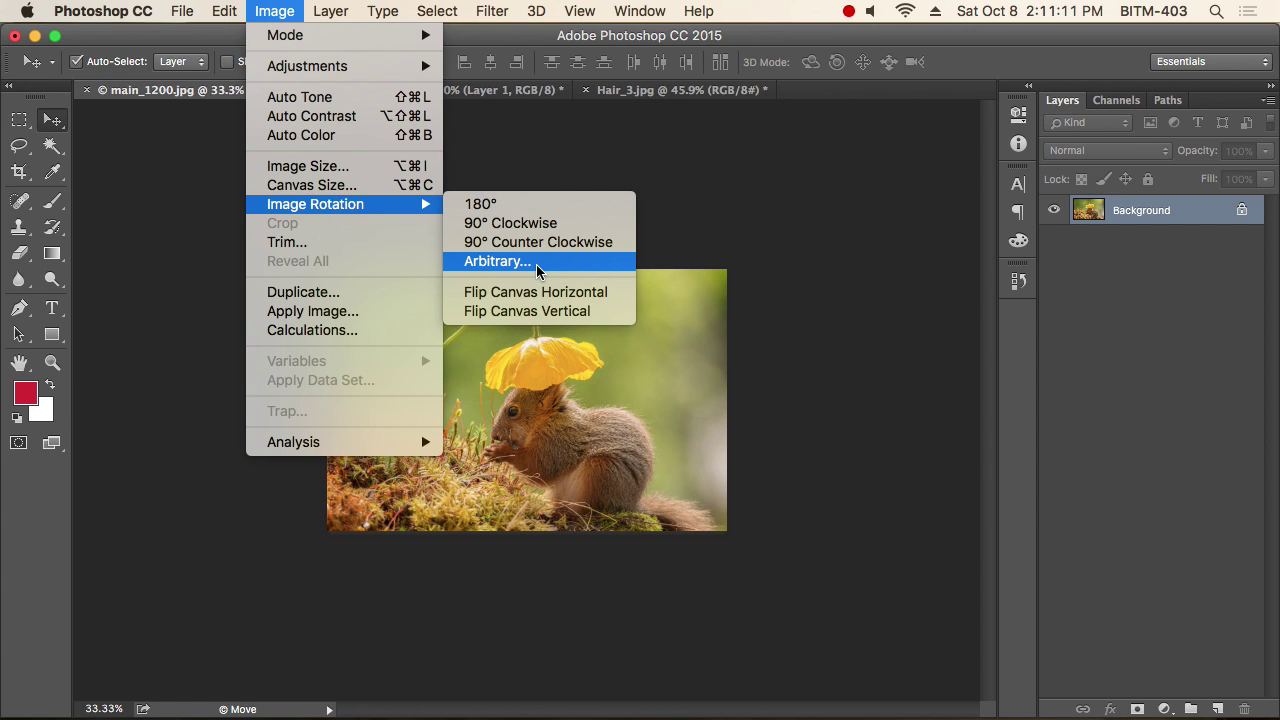
left_click(974, 76)
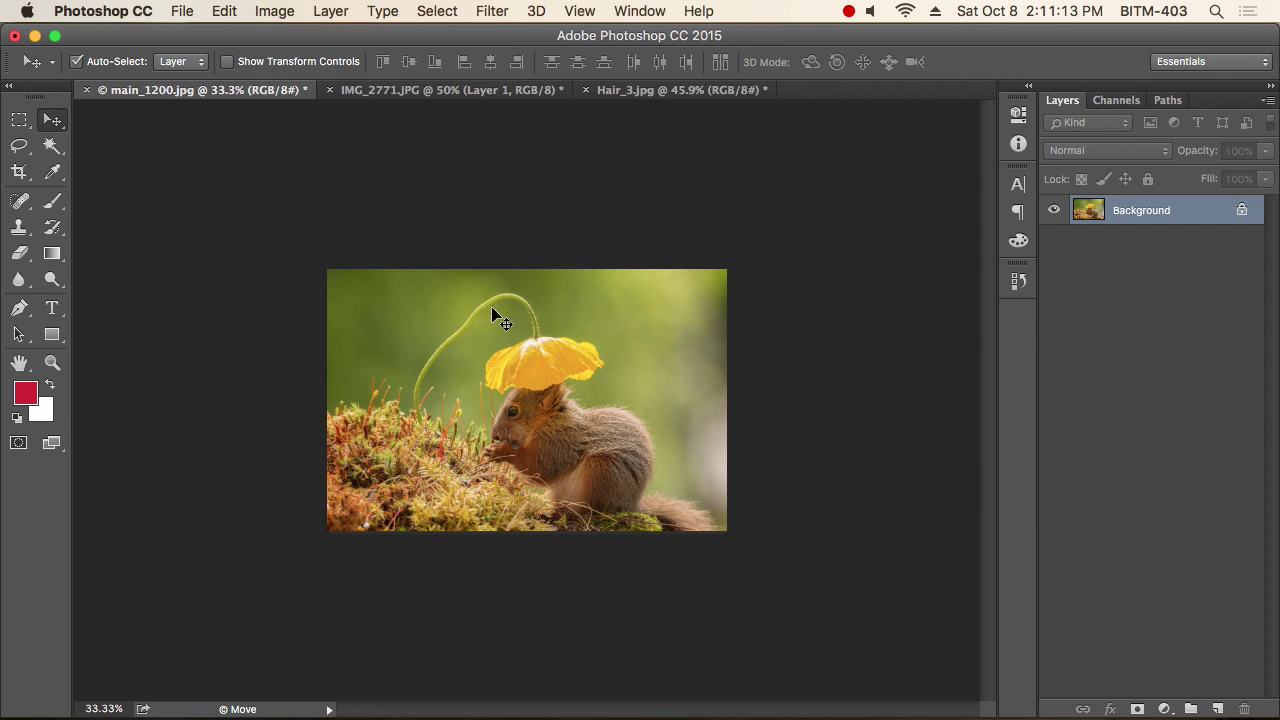
Step: Select the entire squirrel picture and rotate it by -15 degrees with Free Transform
key("super+a")
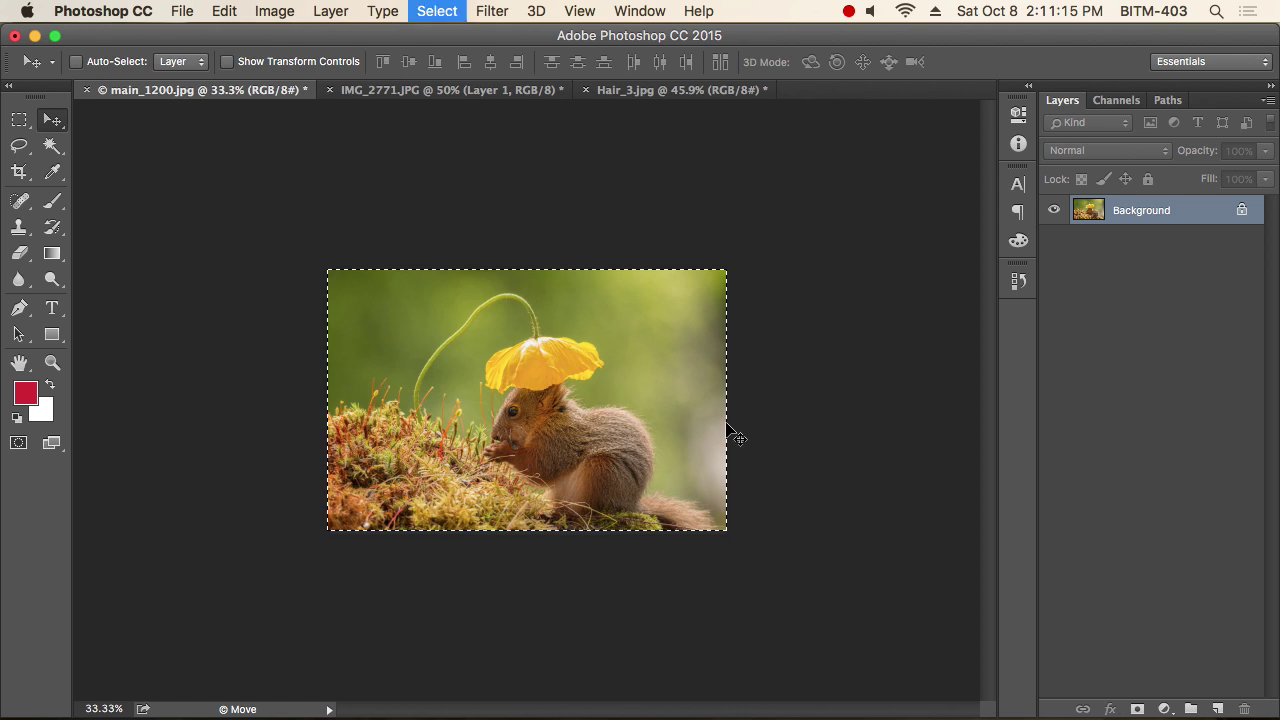
key("super+t")
left_click_drag(788, 466, 811, 430)
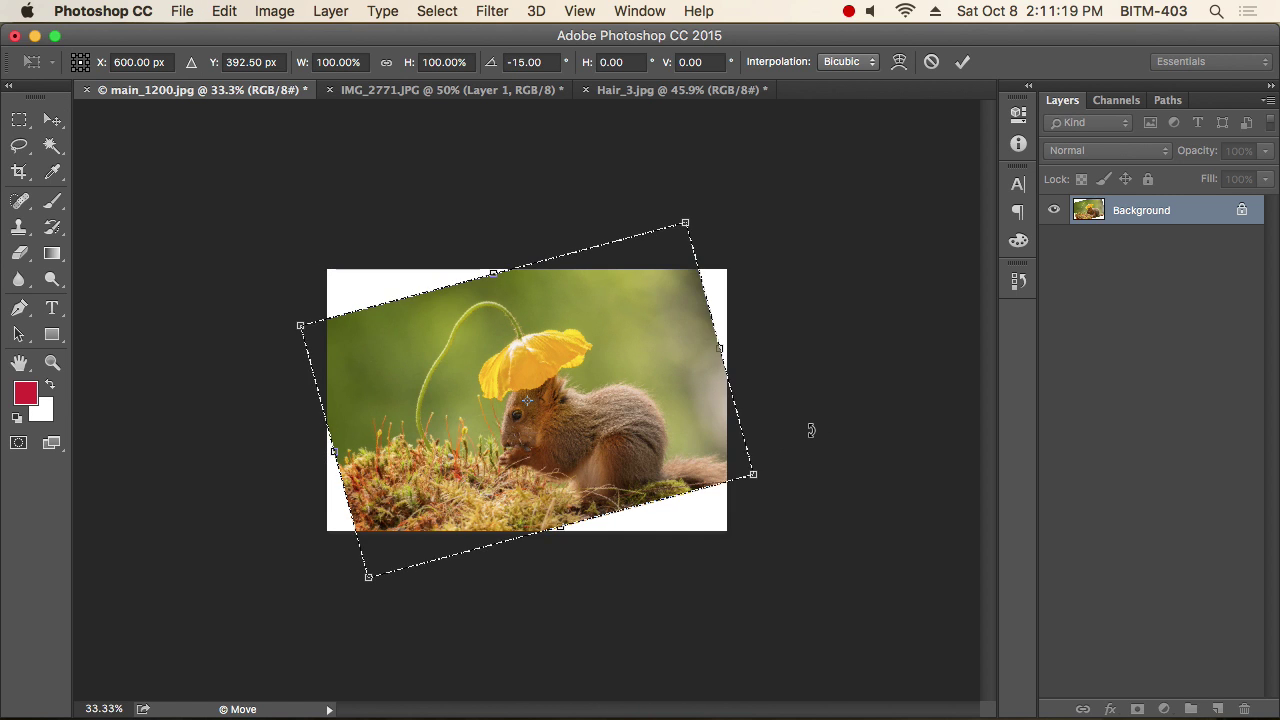
key("Return")
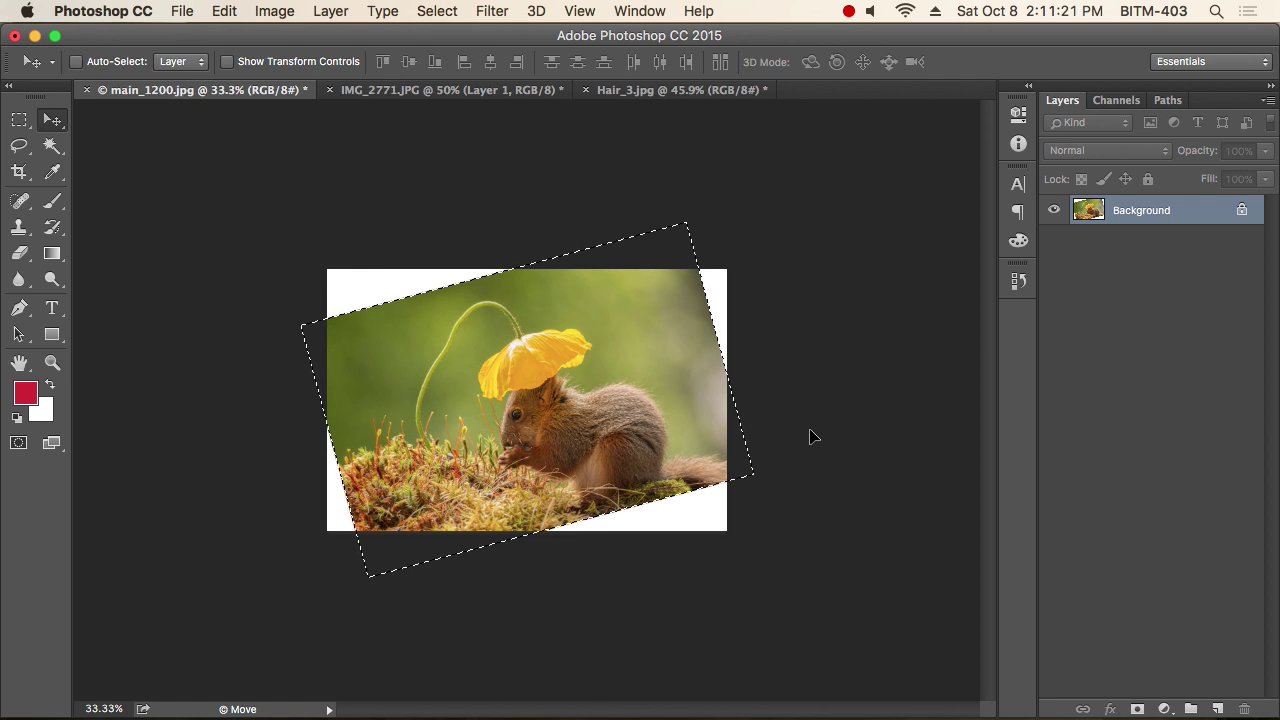
Step: Scale the tilted picture down to fit inside the canvas with Free Transform and deselect it
key("super+t")
left_click_drag(758, 582, 704, 549)
key("Return")
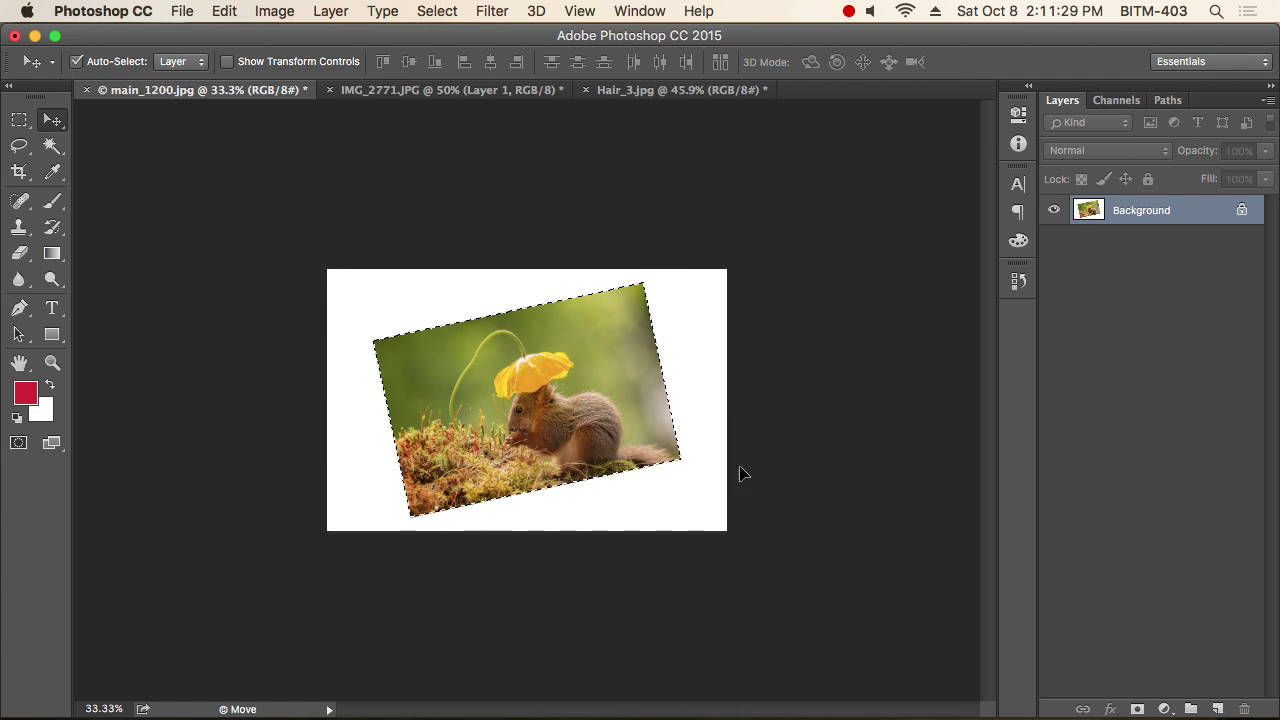
key("super+d")
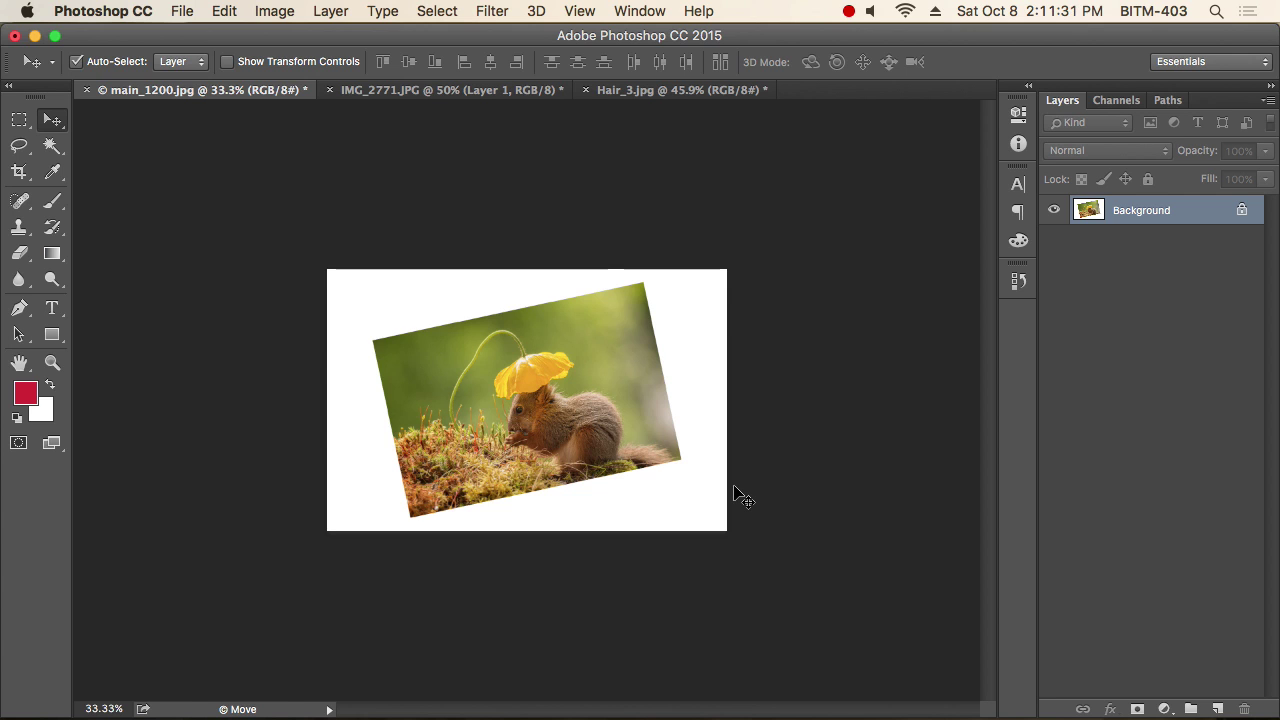
Step: Draw a Ruler tool line along the upper edge of the tilted squirrel picture to measure its slant
key("super+equal")
key("super+equal")
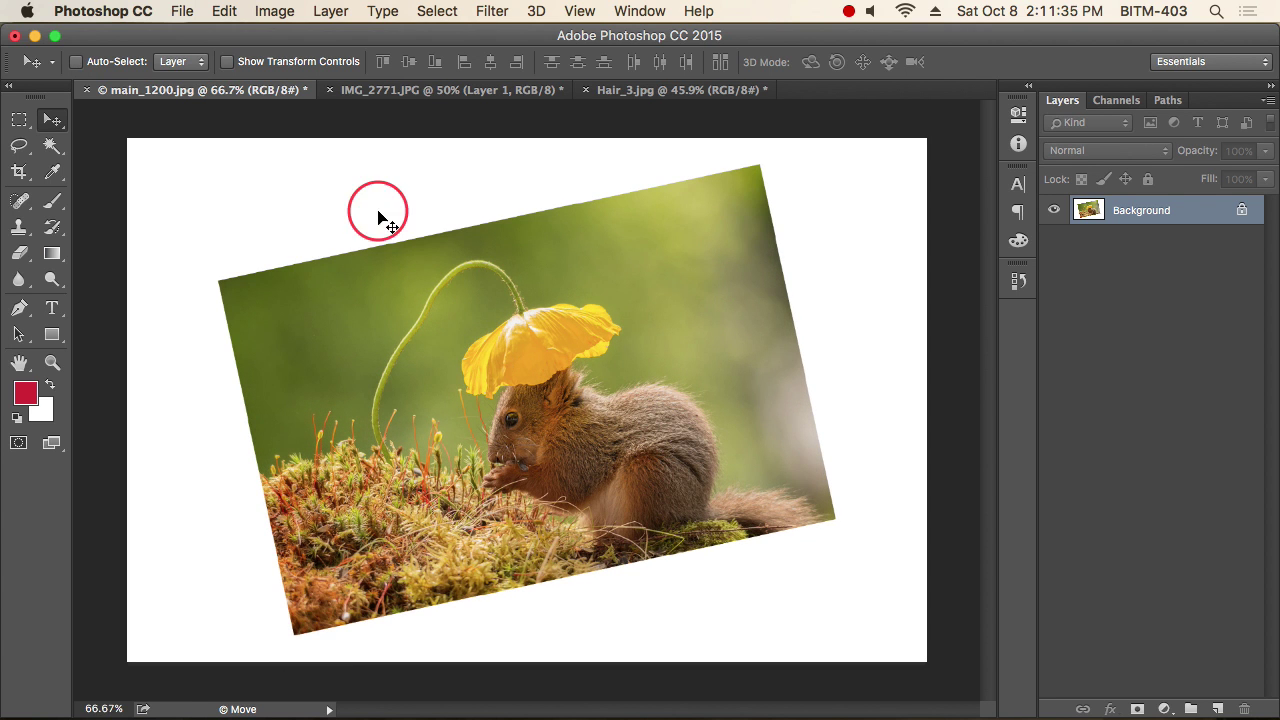
left_click(377, 209, "super")
scroll(589, 303, "up", 2)
scroll(589, 303, "right", 3)
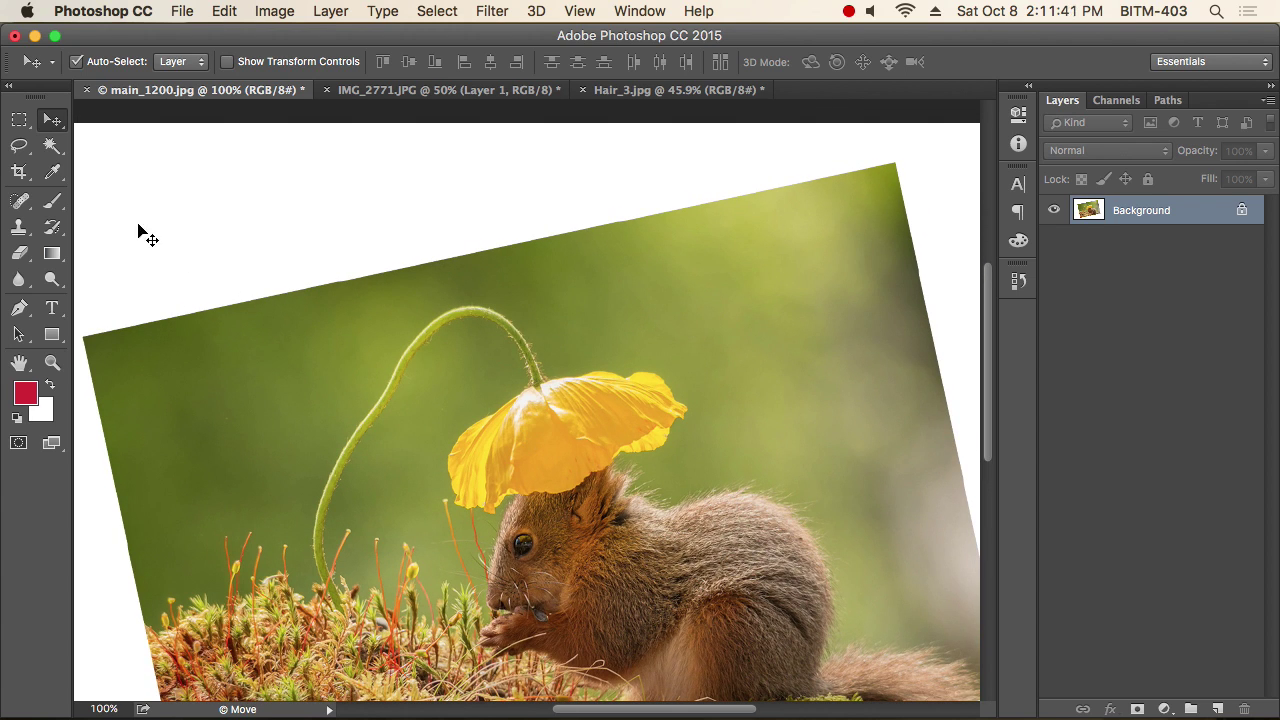
left_click(57, 175)
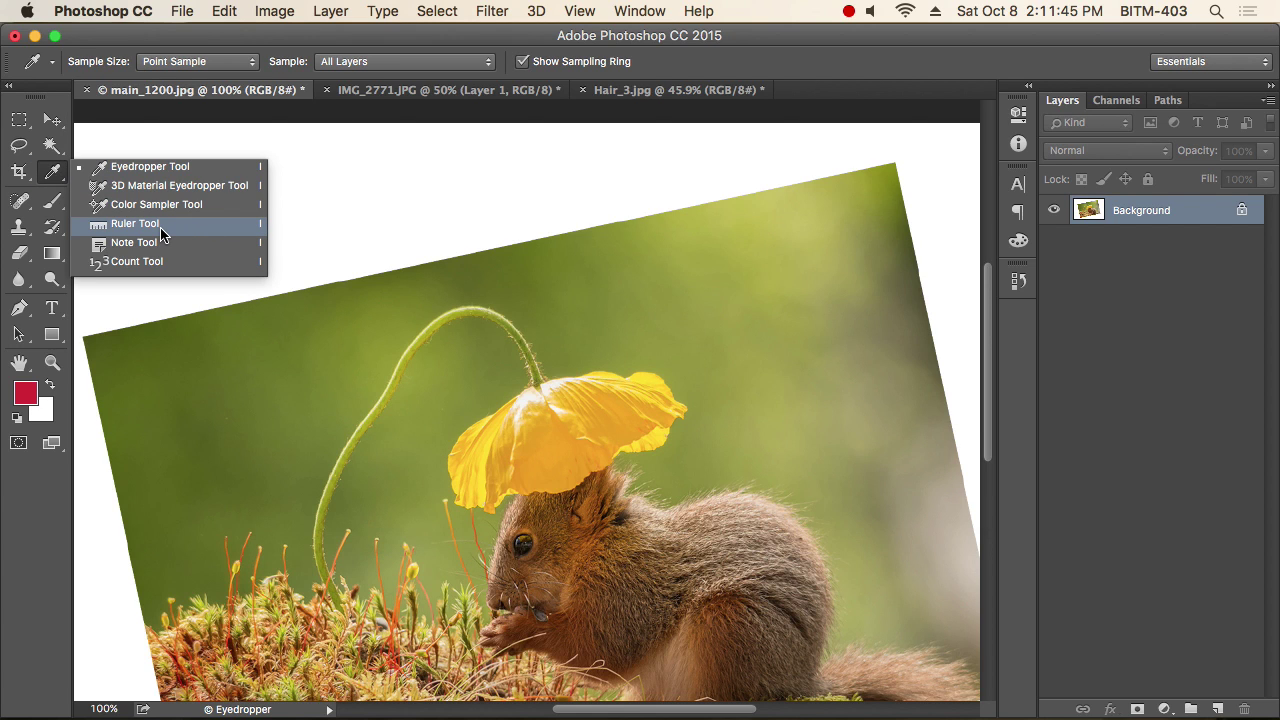
left_click(159, 229)
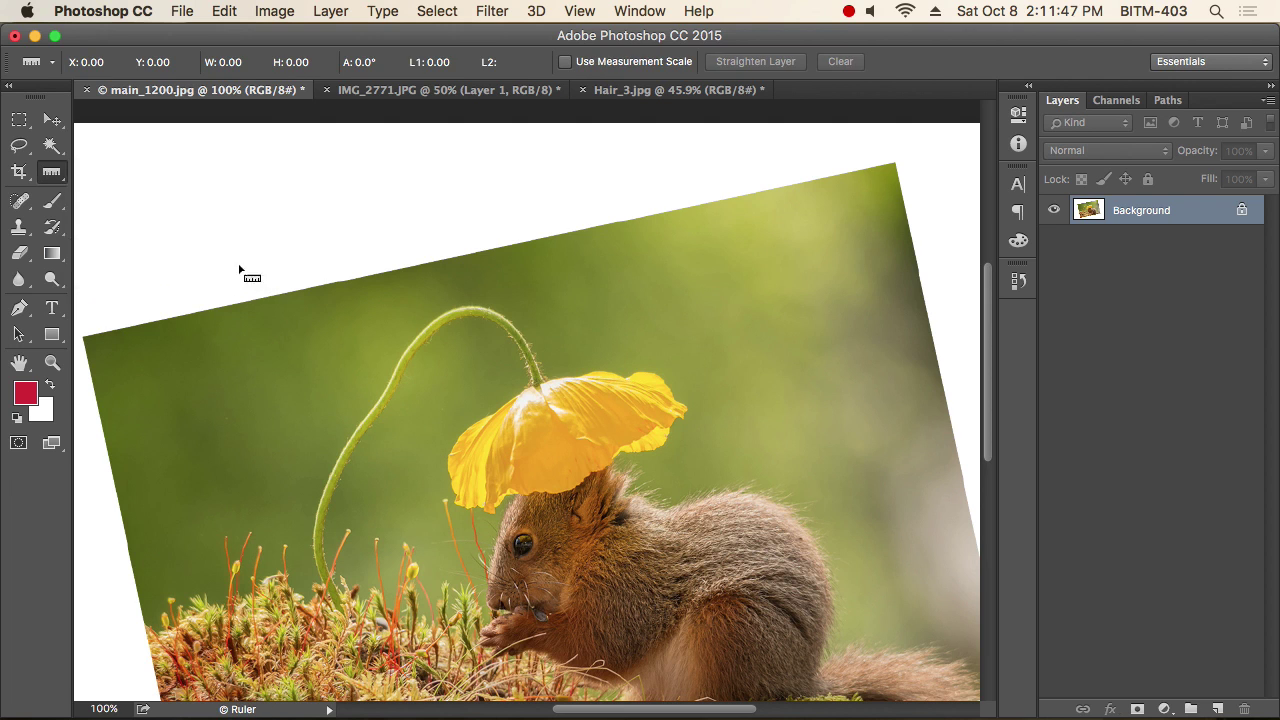
key("super+minus")
key("super+minus")
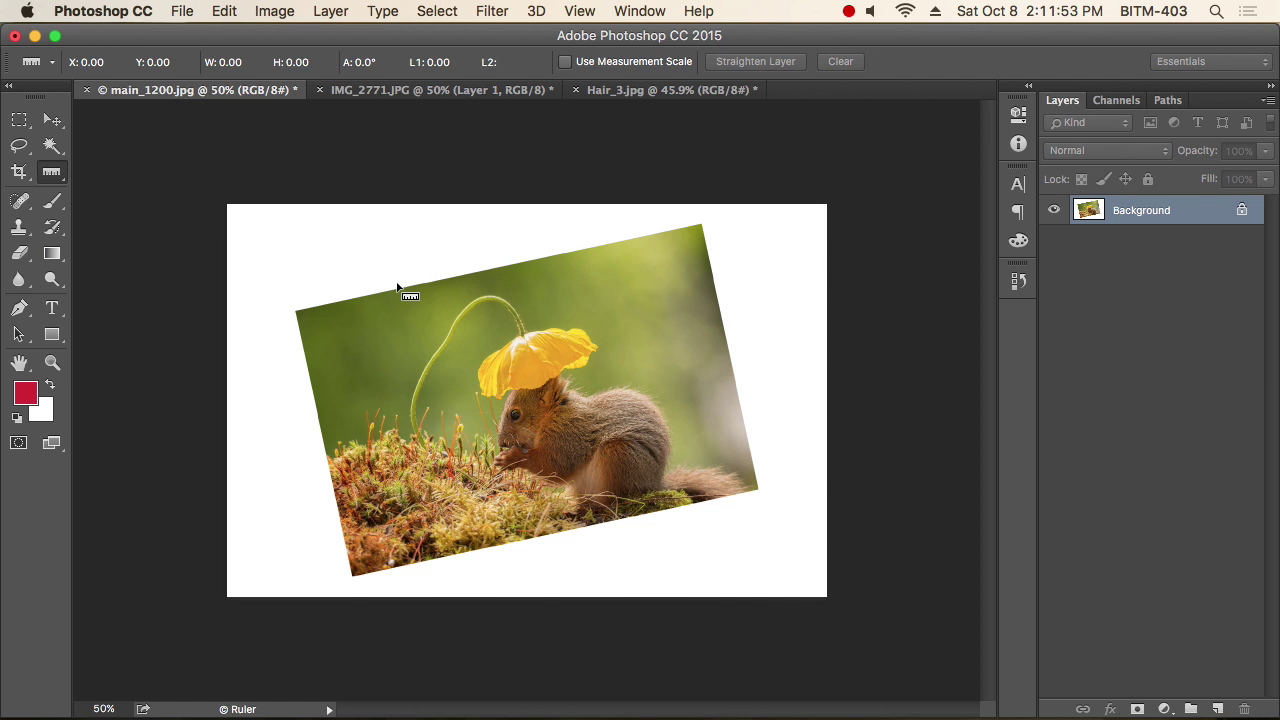
left_click(486, 317)
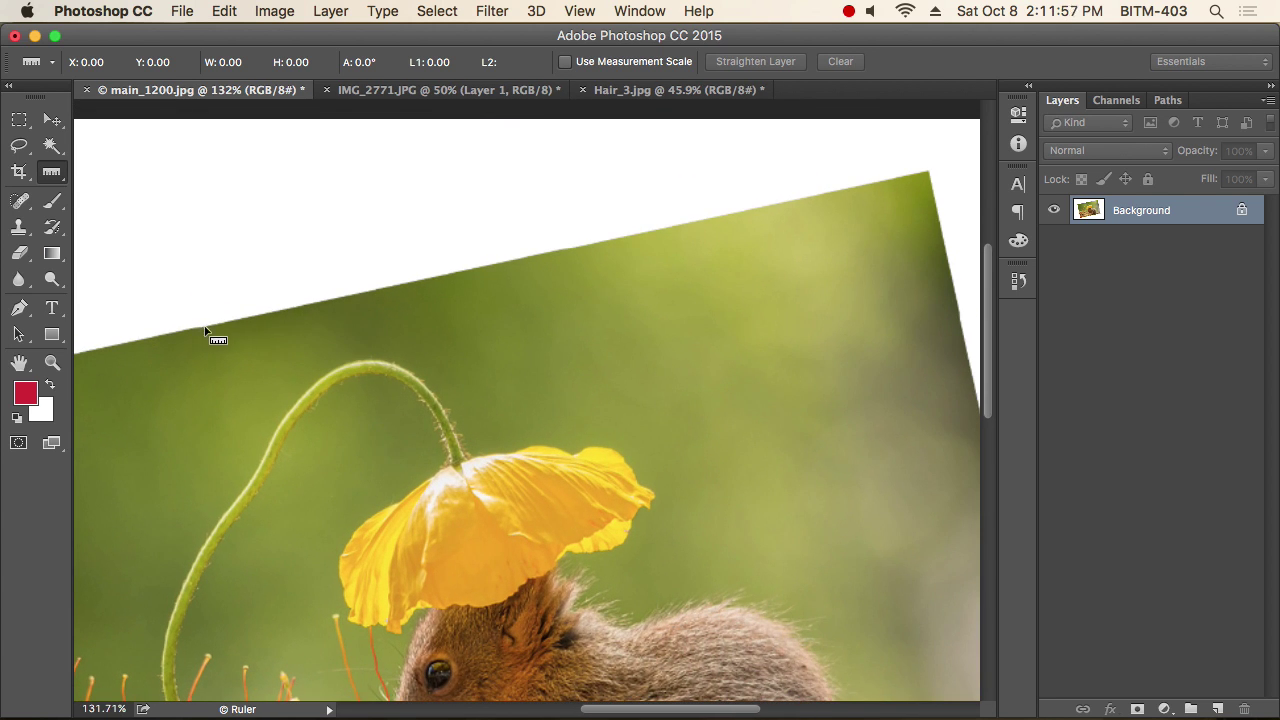
left_click_drag(205, 329, 739, 215)
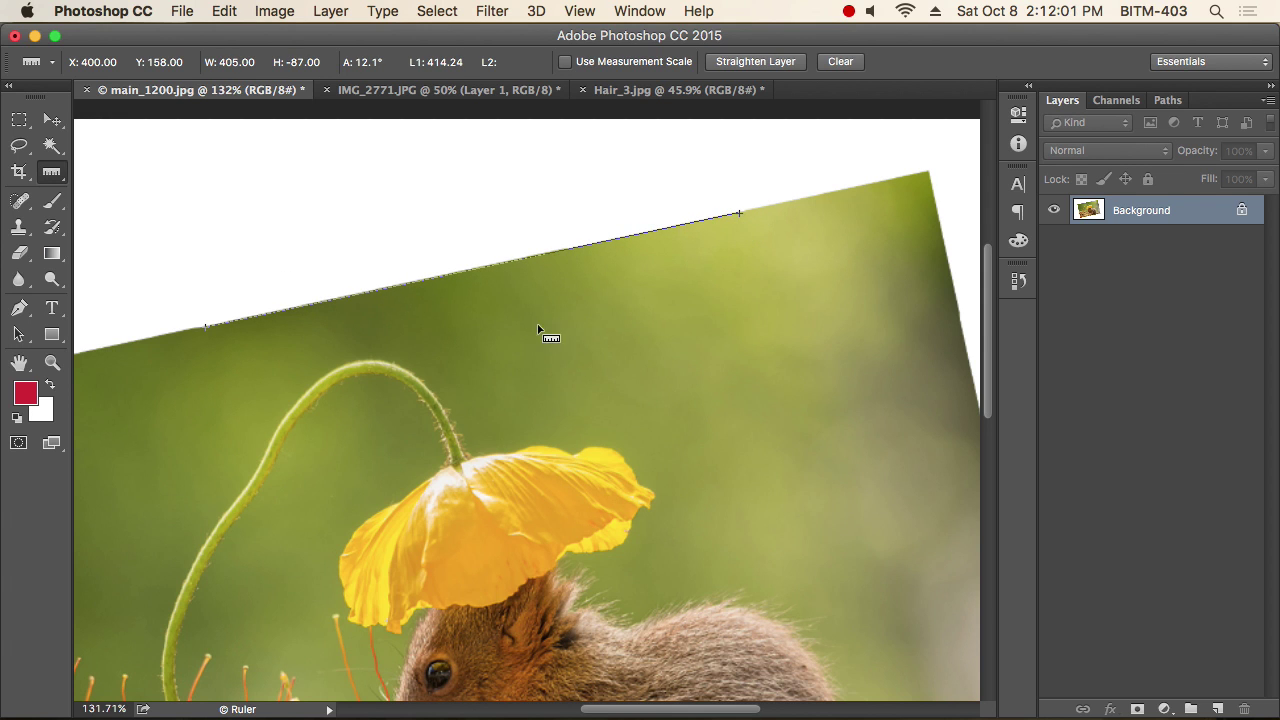
Step: Extend both ends of the ruler line to the two upper corners of the tilted picture
key("super+minus")
key("super+minus")
left_click_drag(394, 243, 218, 283)
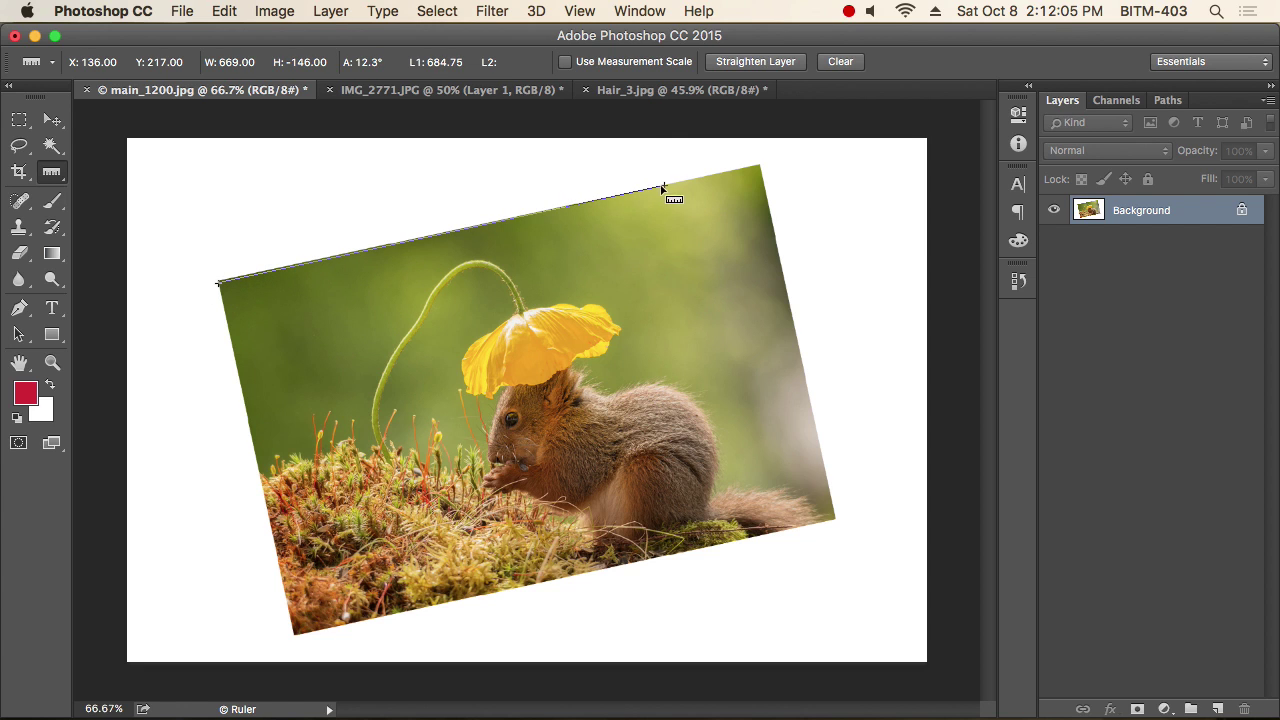
left_click_drag(664, 186, 758, 165)
left_click_drag(218, 287, 216, 284)
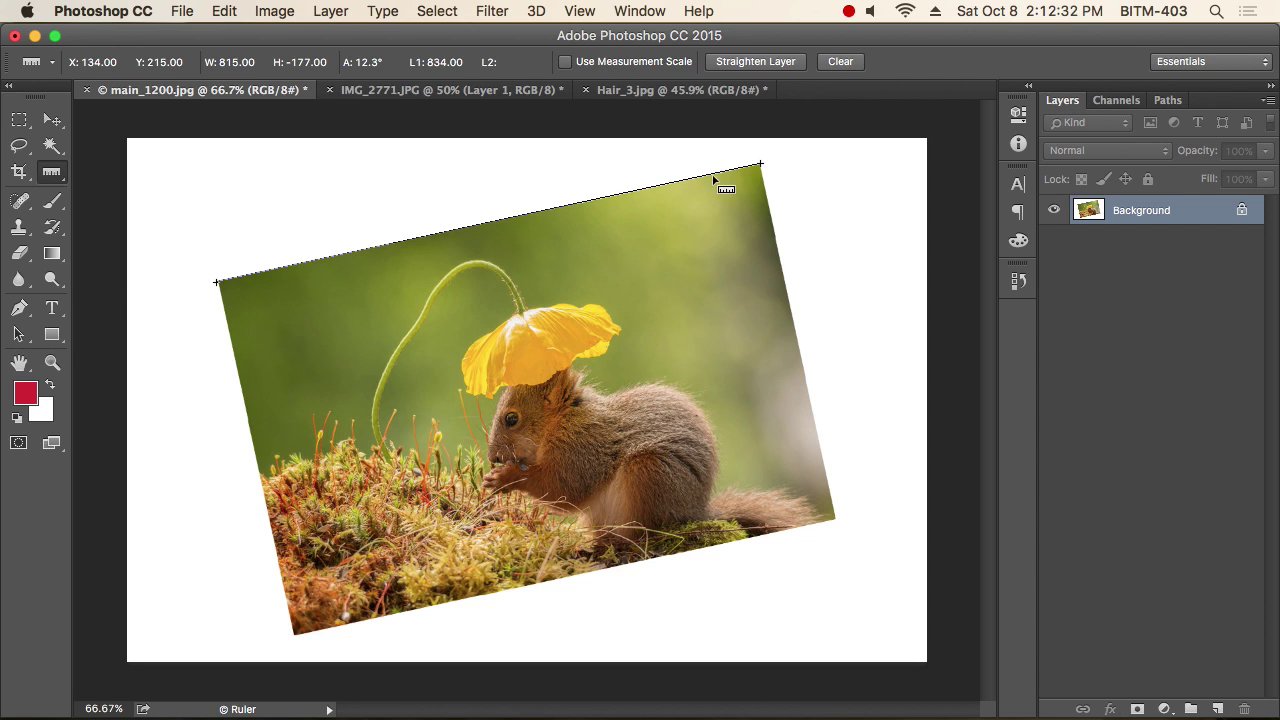
Step: Straighten the picture with an arbitrary canvas rotation of 12.25° clockwise, the angle supplied by the ruler line
left_click(274, 11)
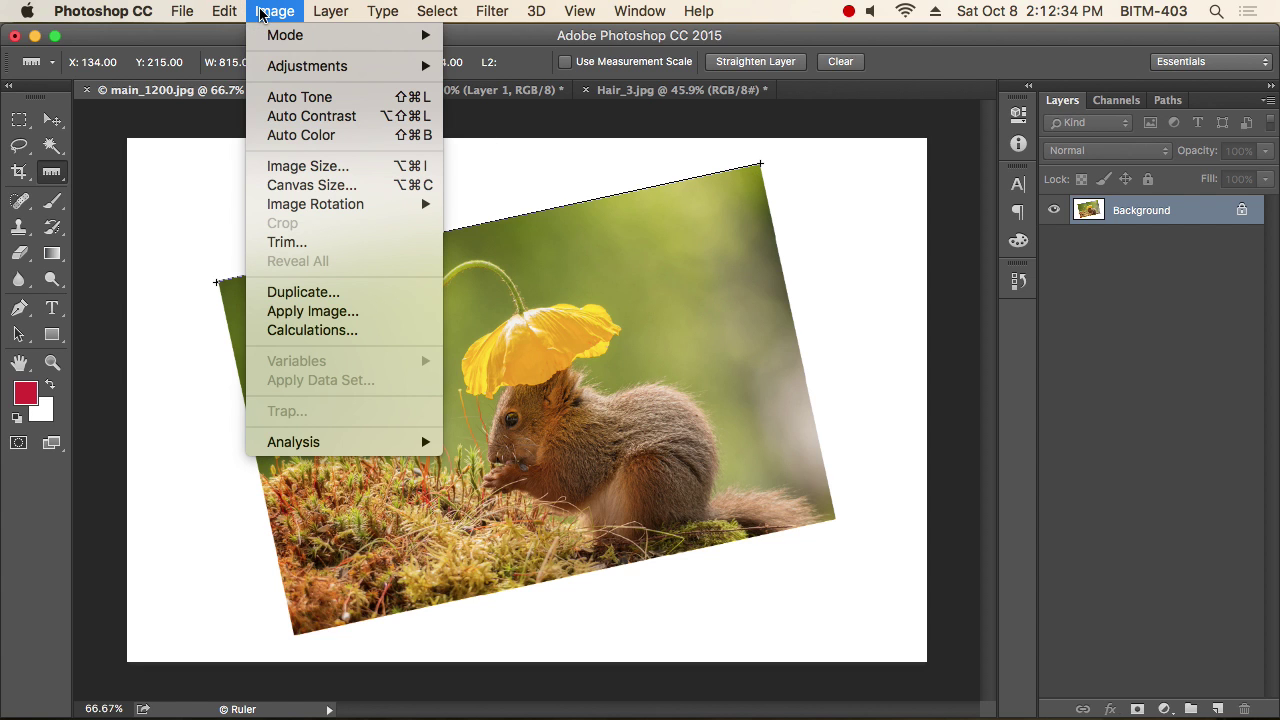
mouse_move(341, 212)
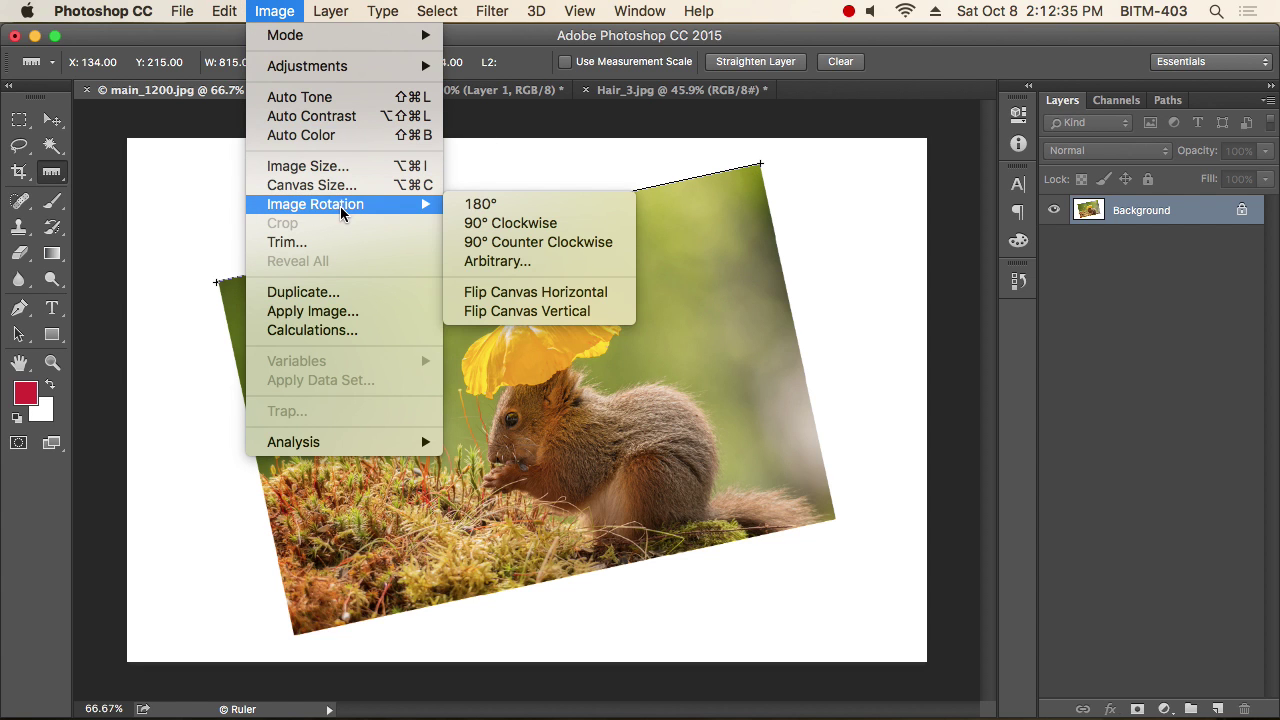
left_click(532, 260)
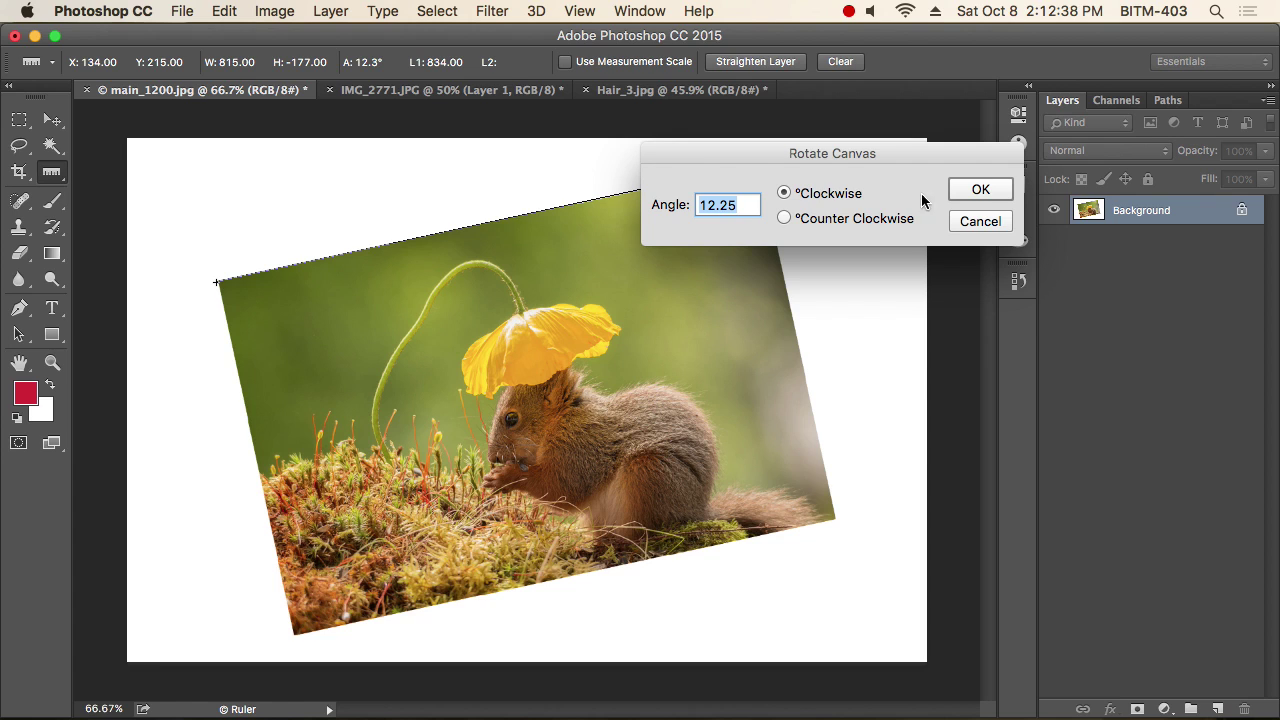
left_click_drag(882, 150, 1086, 316)
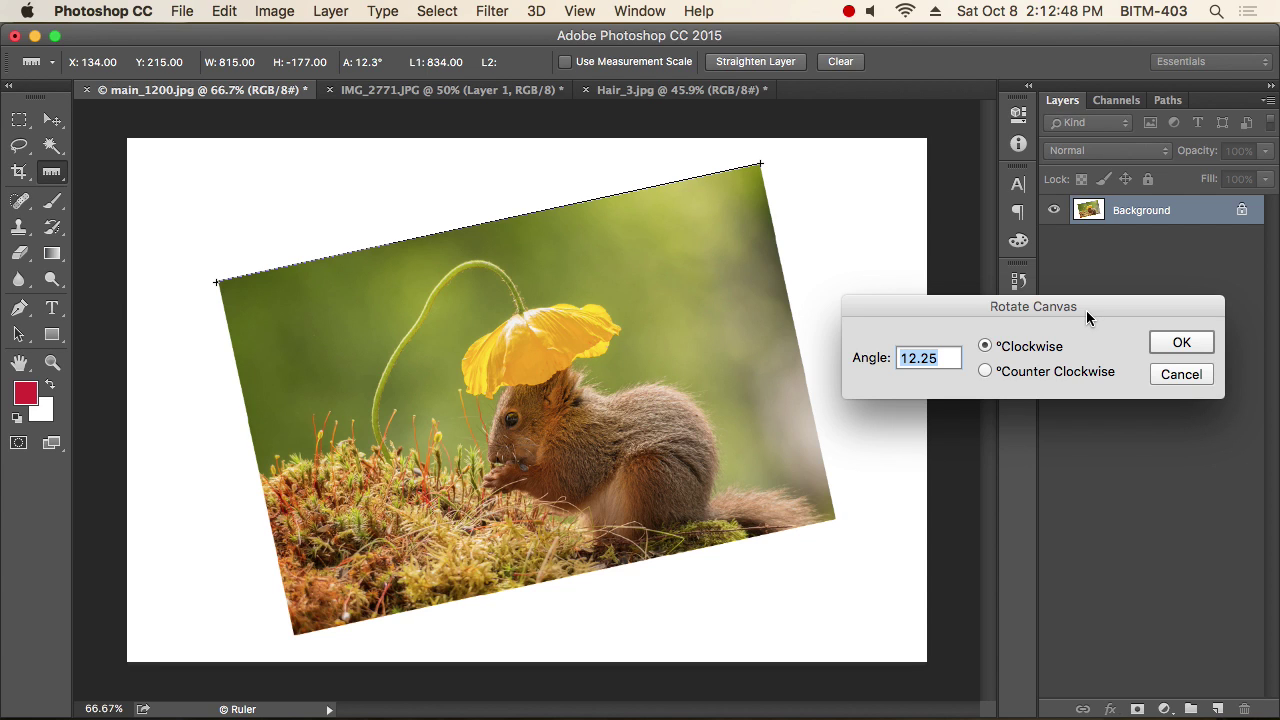
left_click(1183, 344)
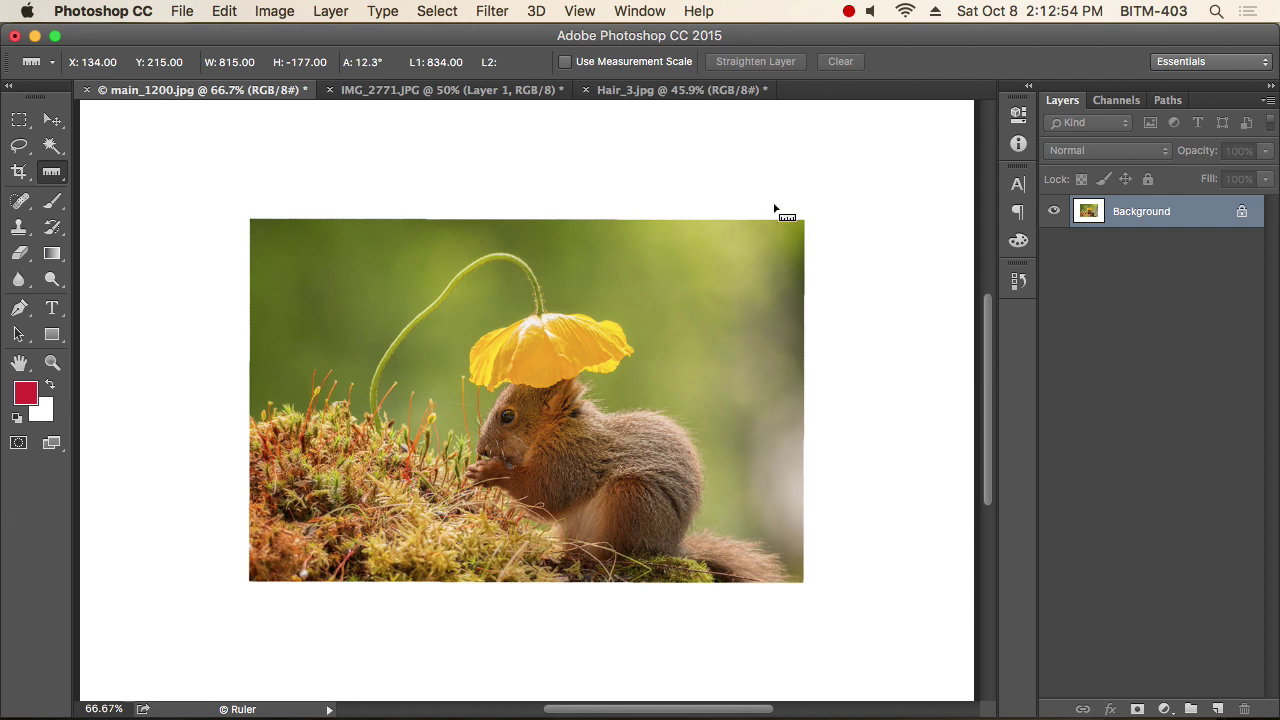
left_click(539, 384, "alt+super")
left_click(539, 384, "alt+super")
left_click_drag(539, 384, 571, 400)
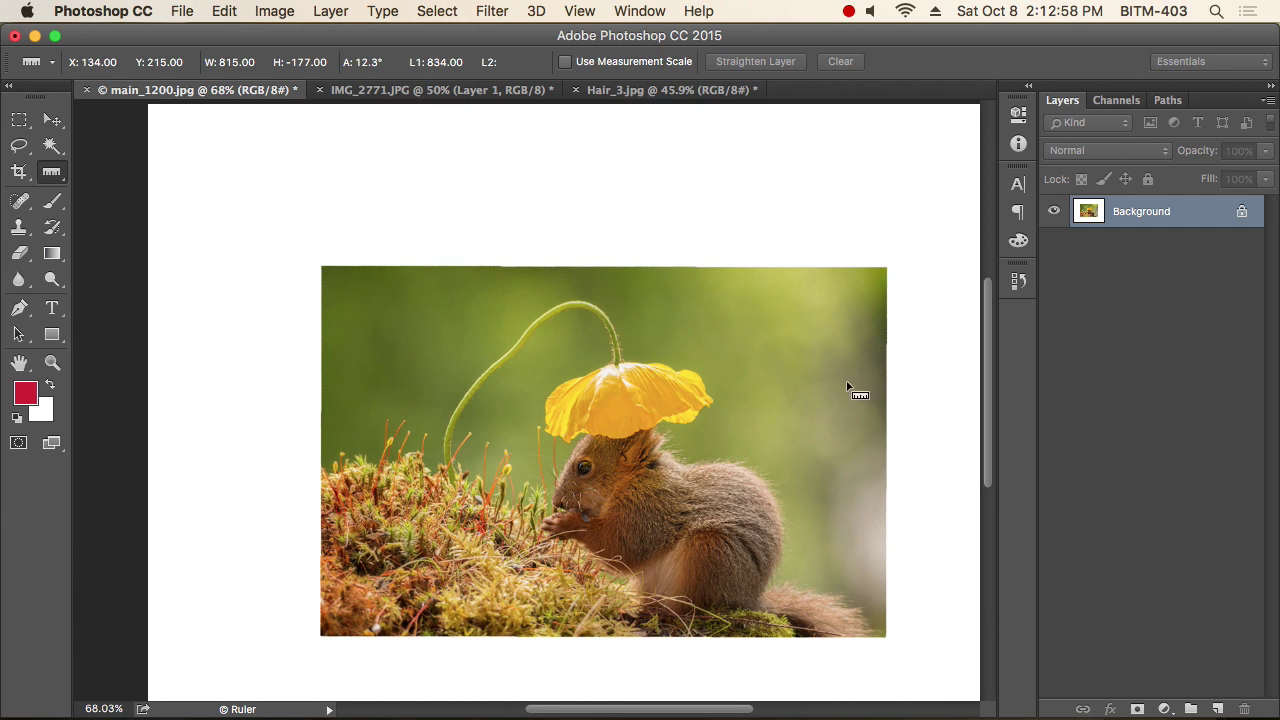
key("m")
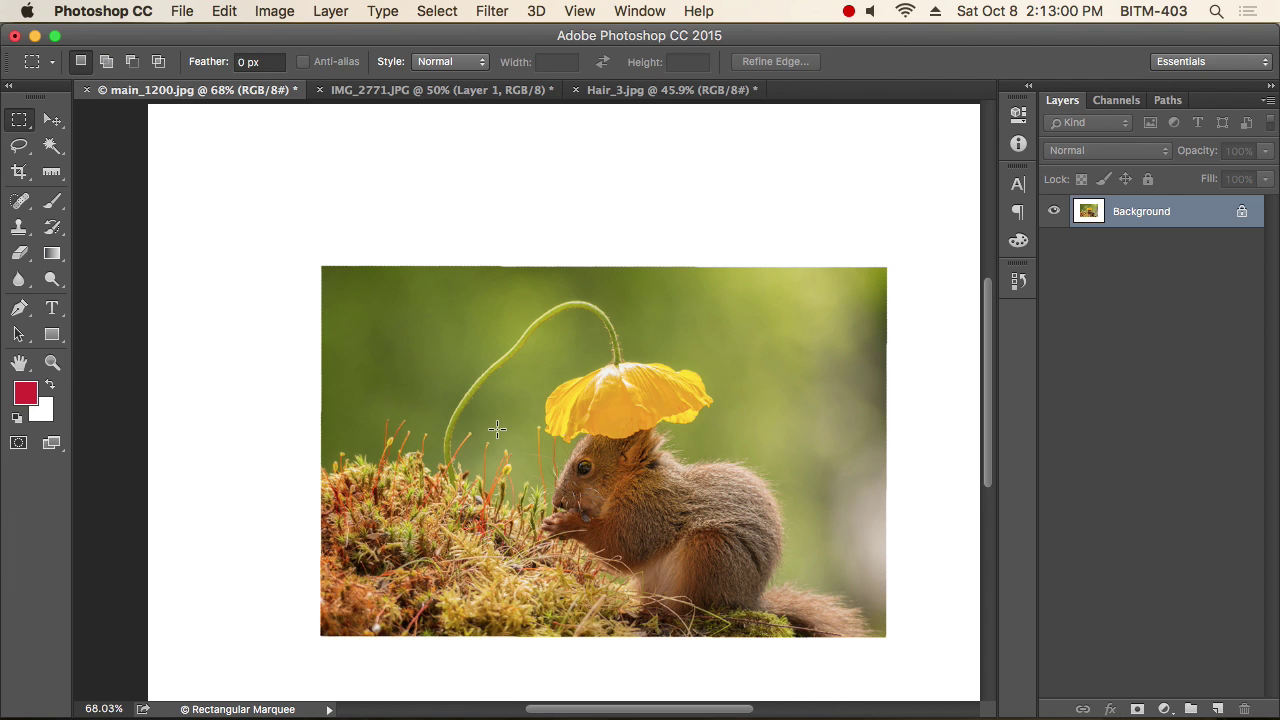
left_click_drag(471, 397, 385, 307)
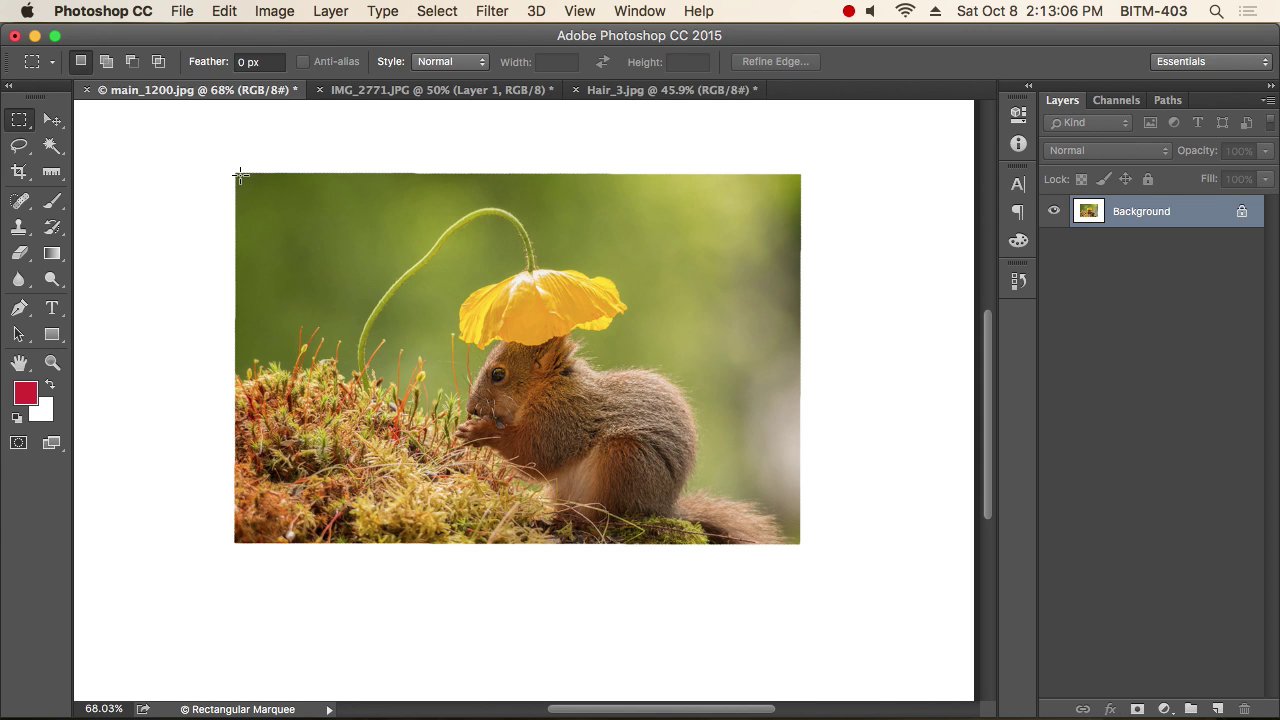
left_click(241, 176)
Step: Crop the canvas to the edges of the straightened squirrel picture, removing the white border
left_click(18, 174)
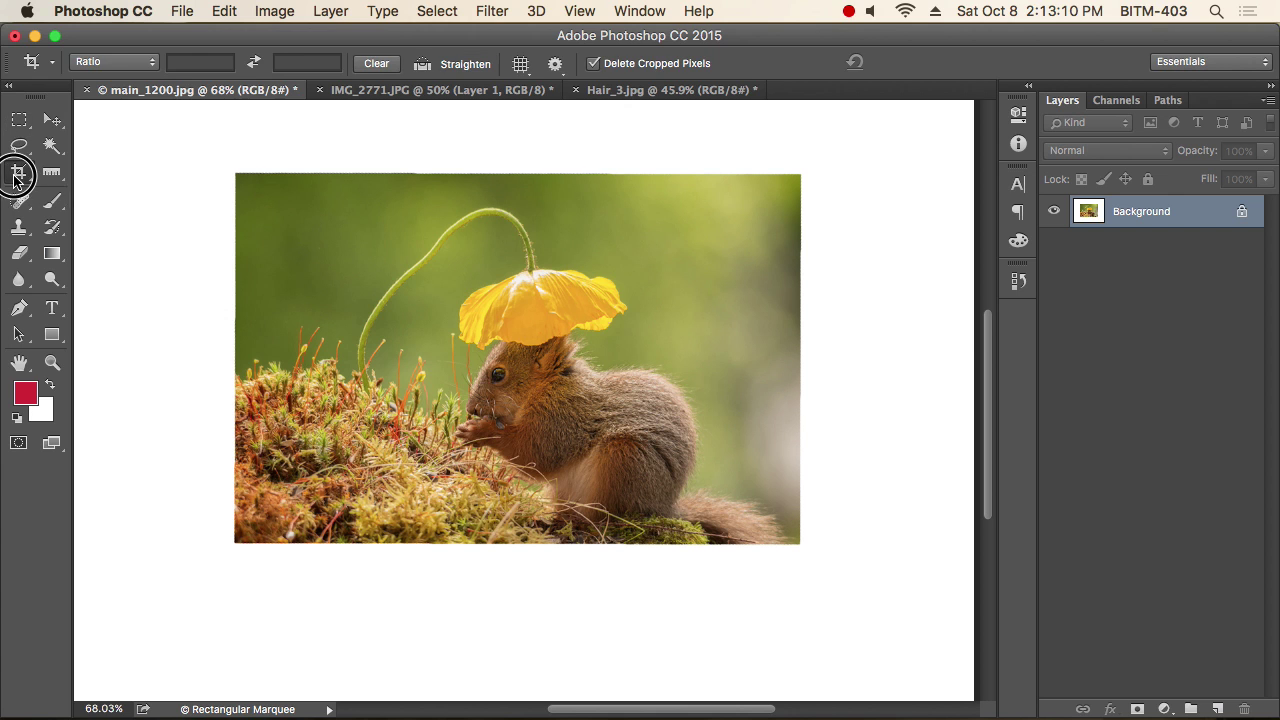
key("super+minus")
key("super+minus")
left_click(443, 314)
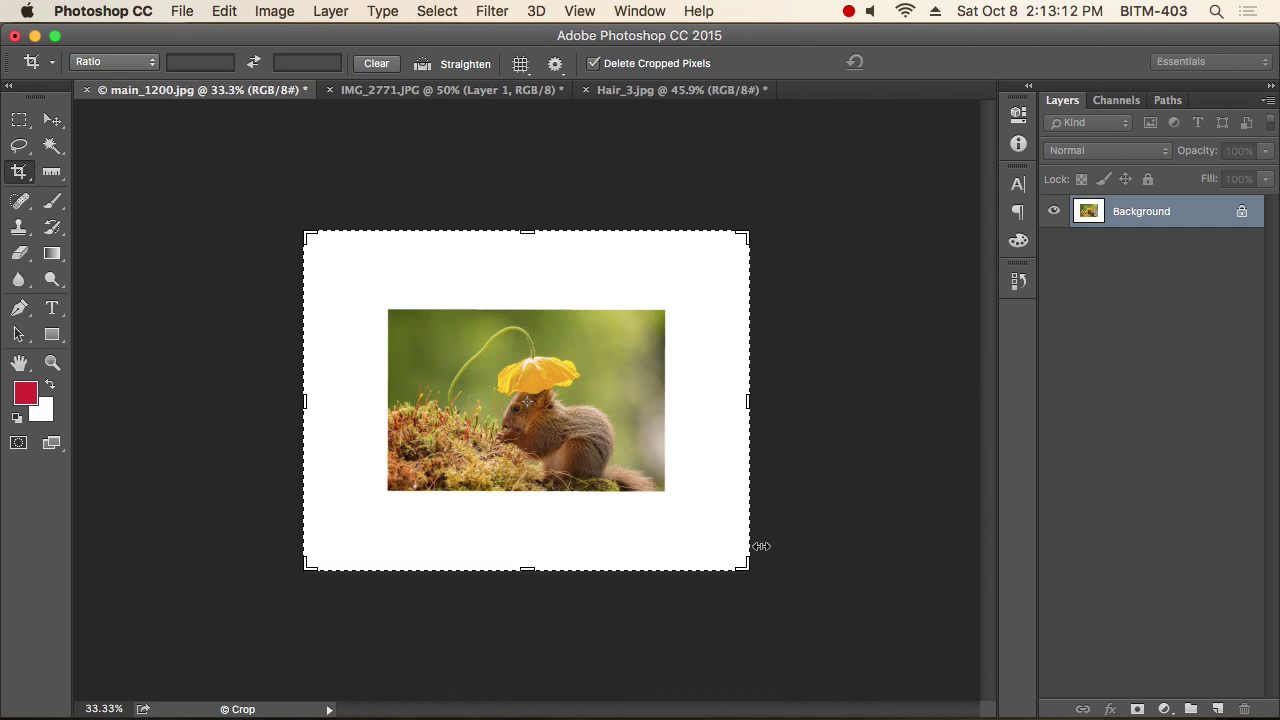
left_click_drag(748, 564, 704, 530)
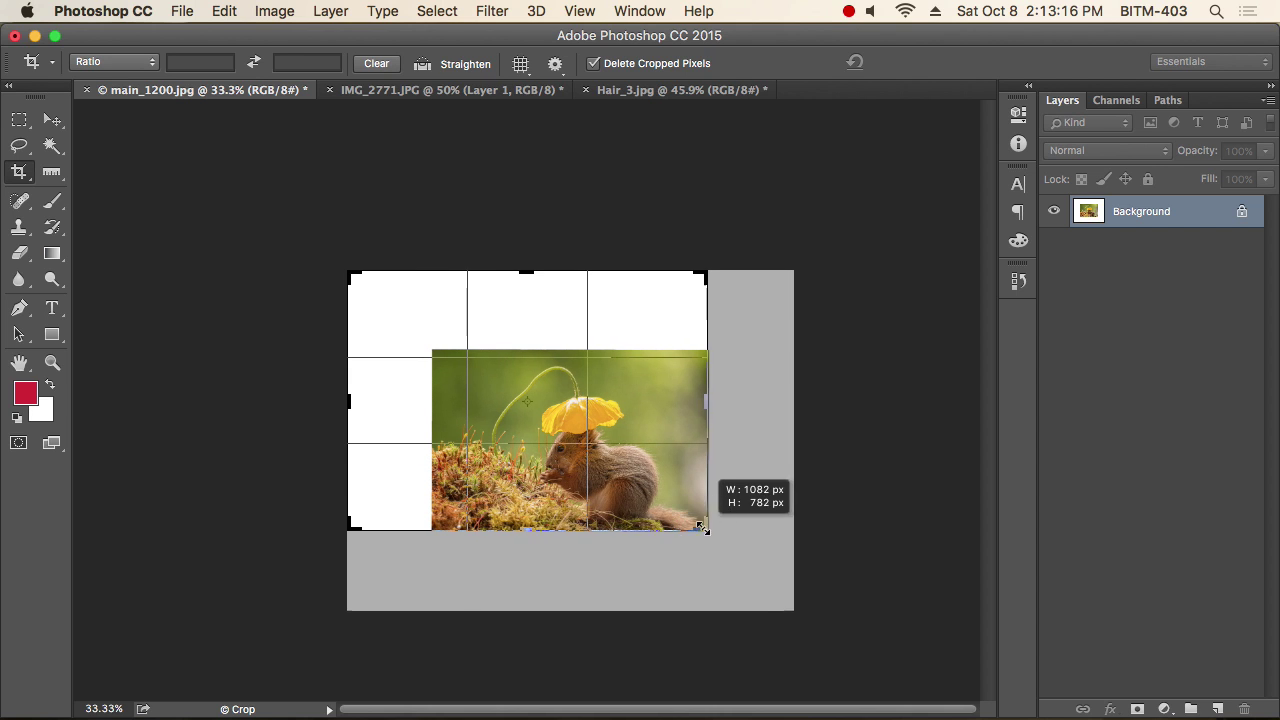
left_click_drag(349, 272, 394, 317)
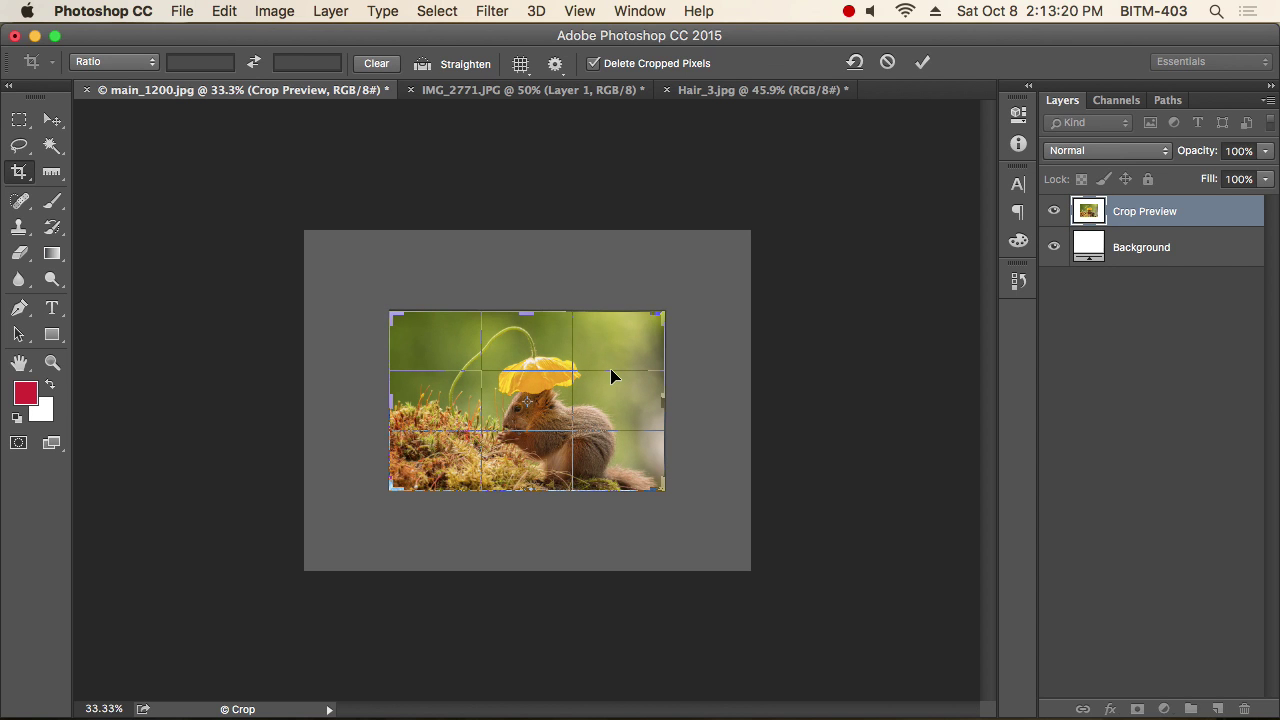
key("Return")
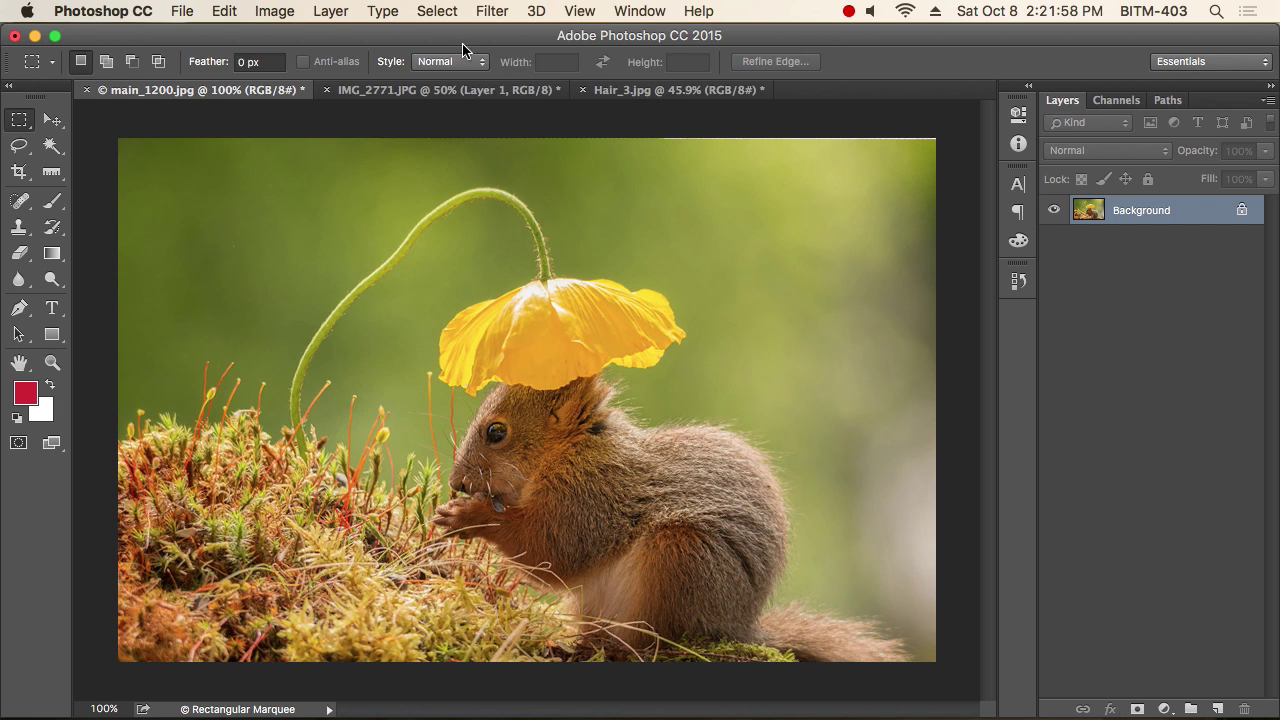
Step: Compare the direct image adjustment commands with the adjustment layer types offered for the Background
left_click(272, 11)
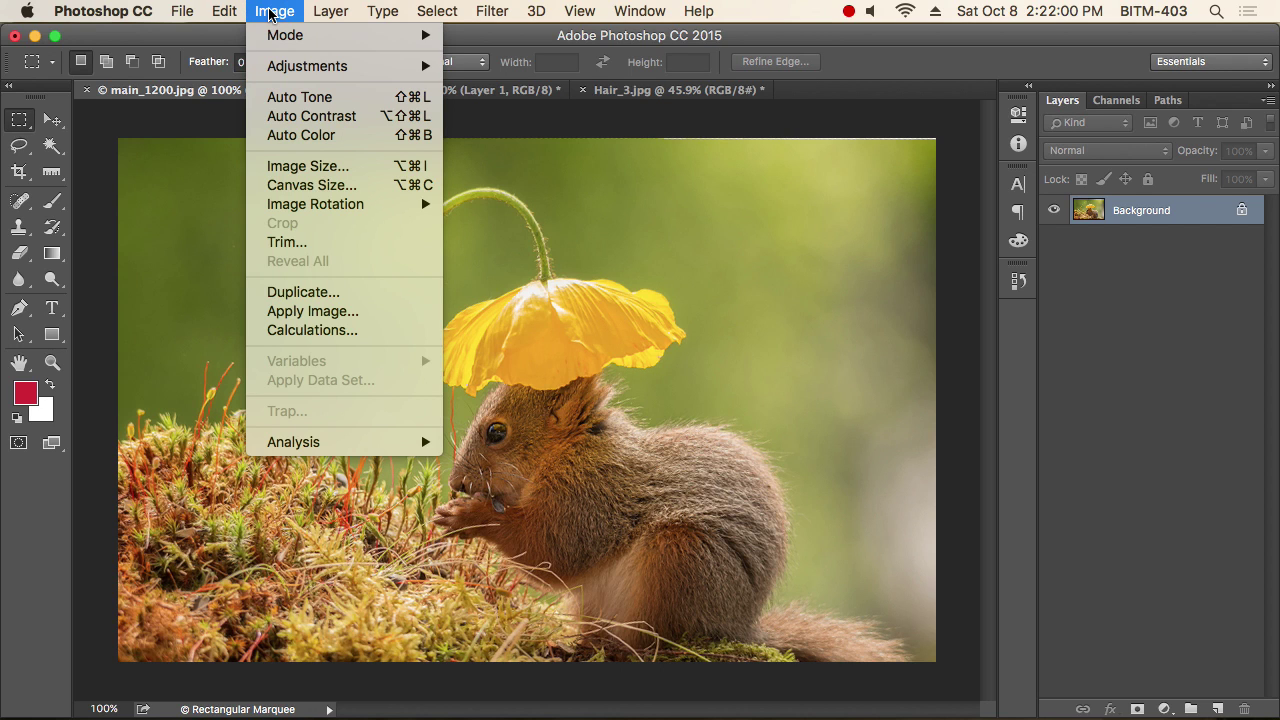
mouse_move(312, 66)
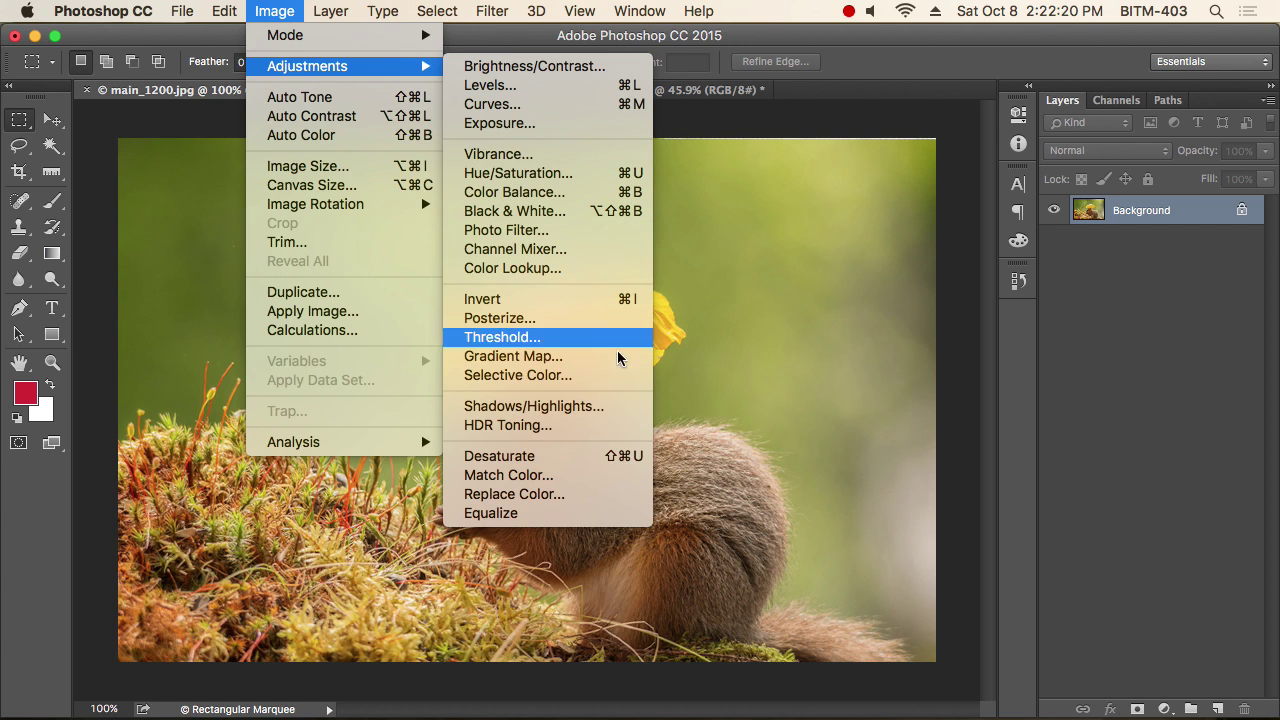
left_click(922, 47)
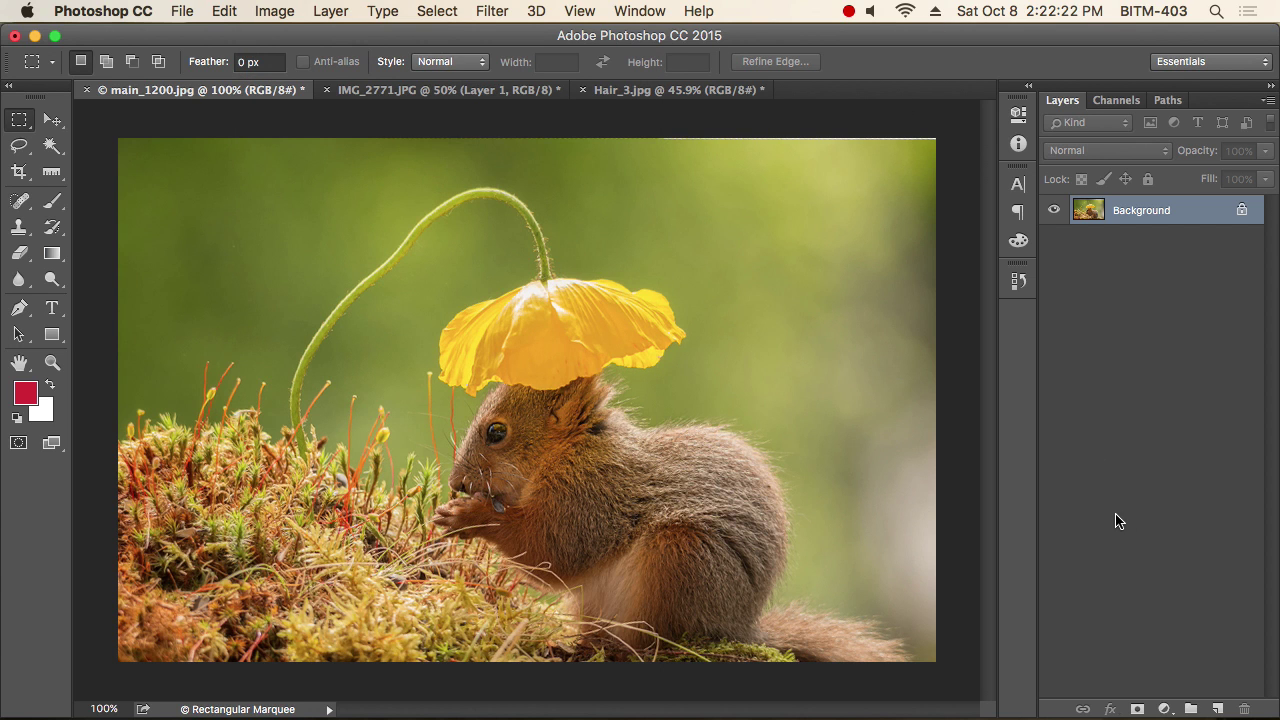
left_click(1164, 709)
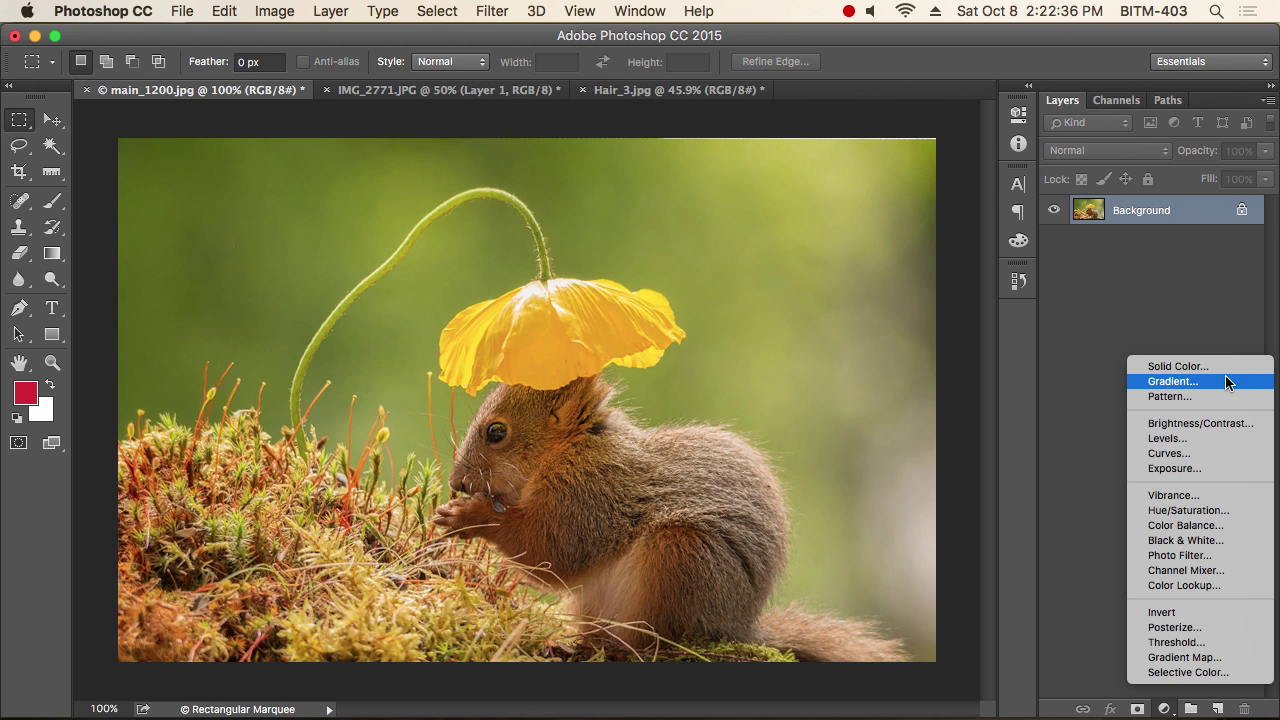
left_click(904, 62)
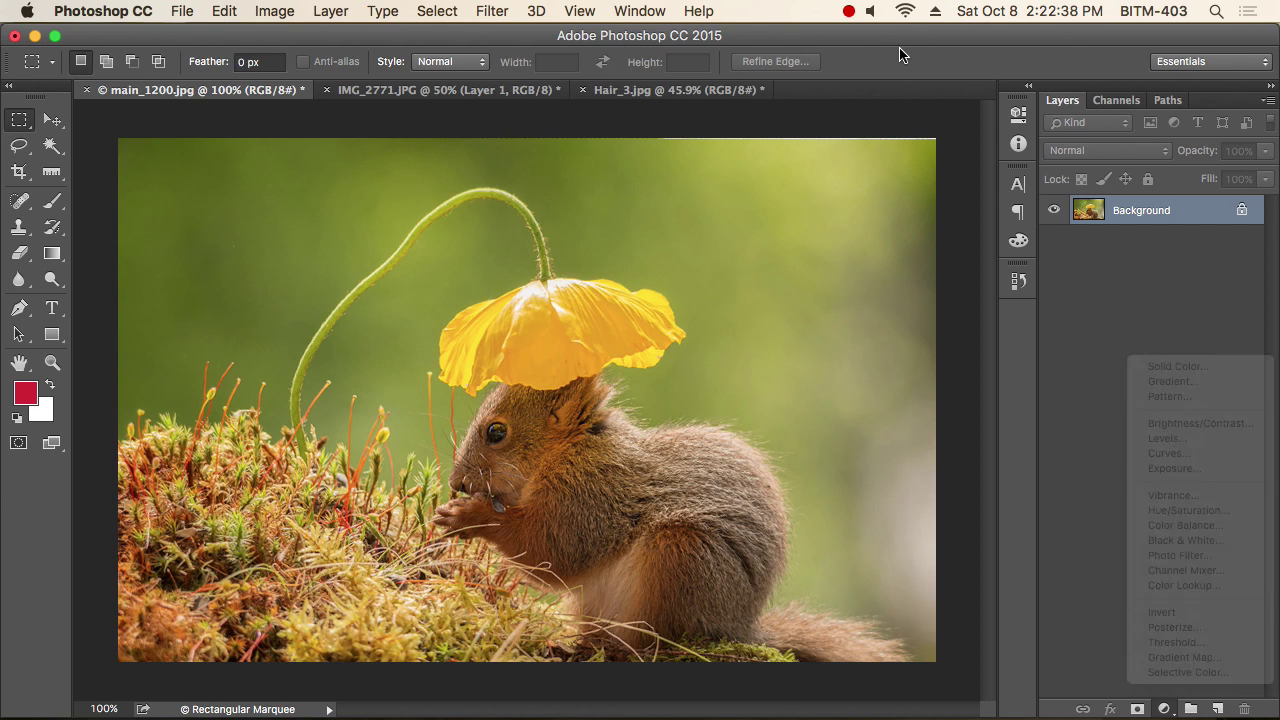
Step: Try a direct Hue/Saturation adjustment on the Background with Hue at its maximum, and undo it
left_click(268, 11)
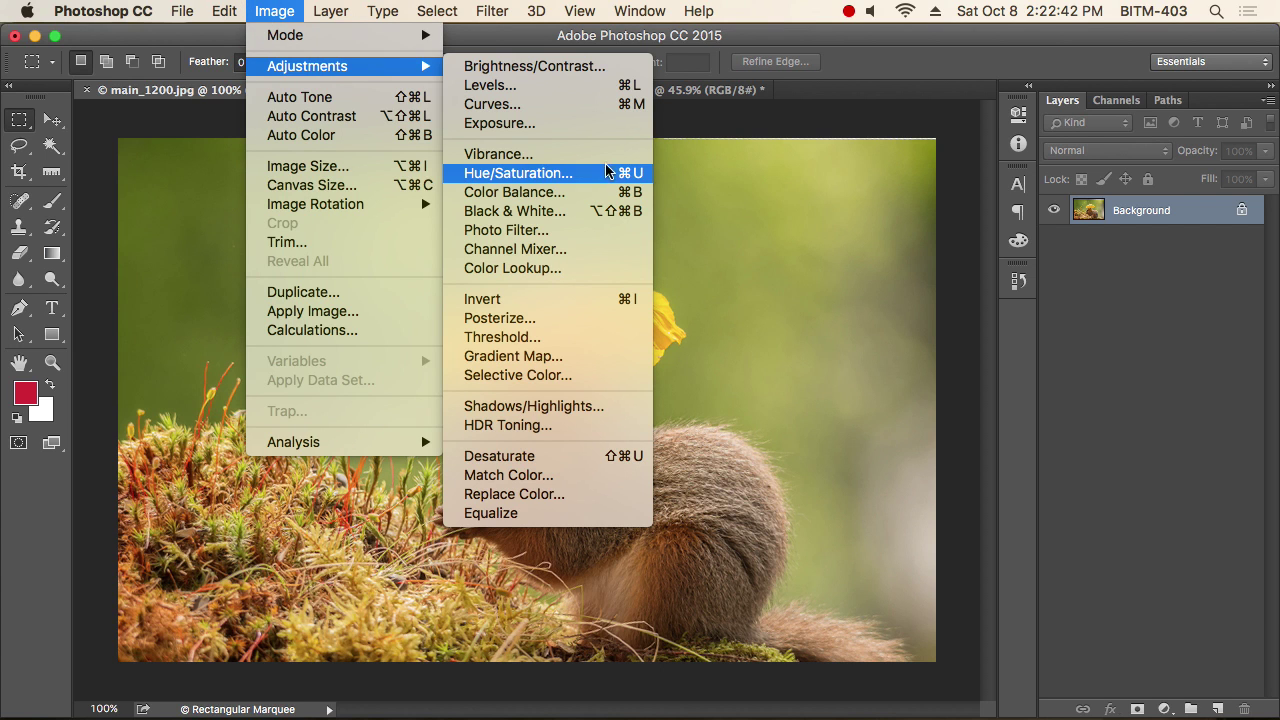
left_click(566, 173)
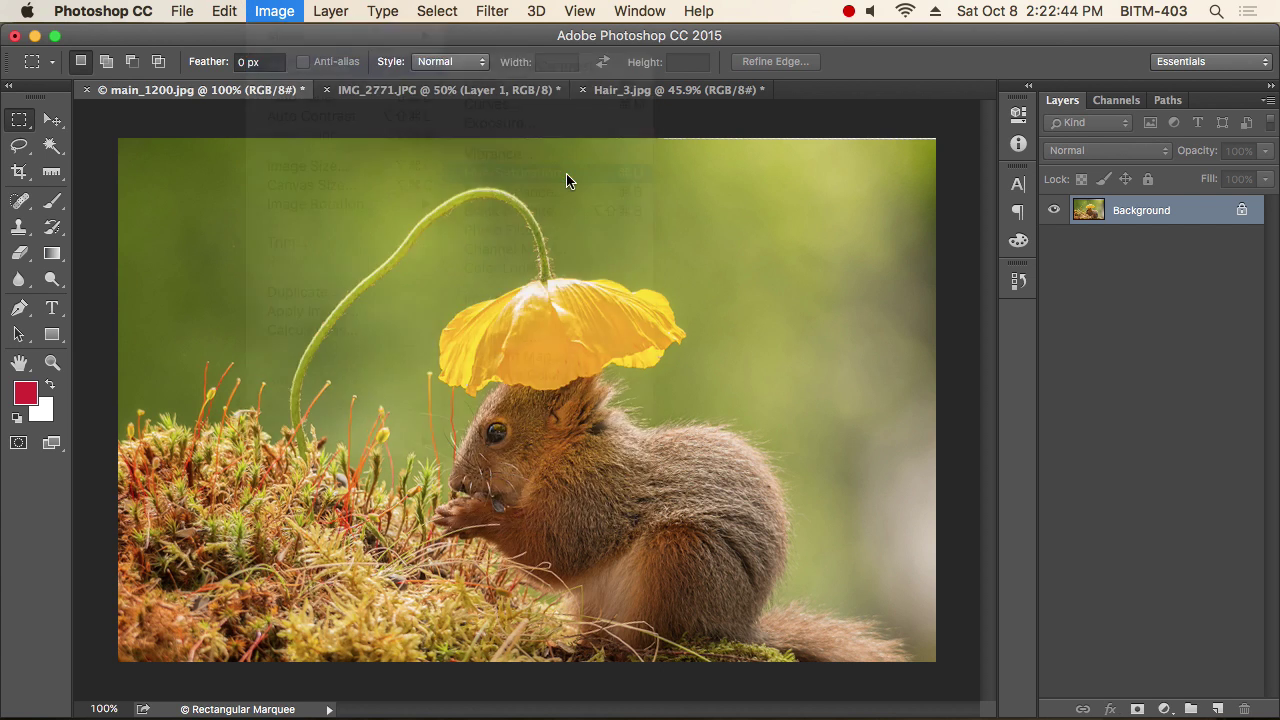
left_click_drag(946, 143, 991, 296)
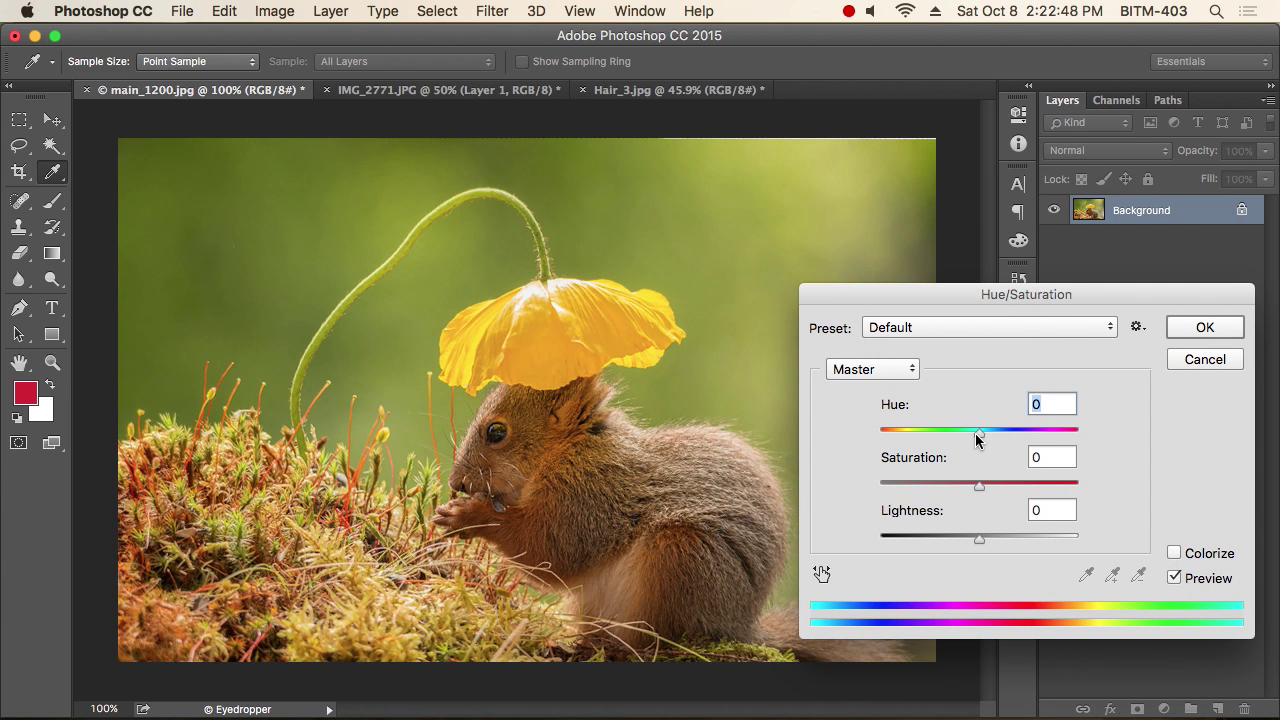
left_click_drag(978, 436, 1088, 437)
left_click(1230, 332)
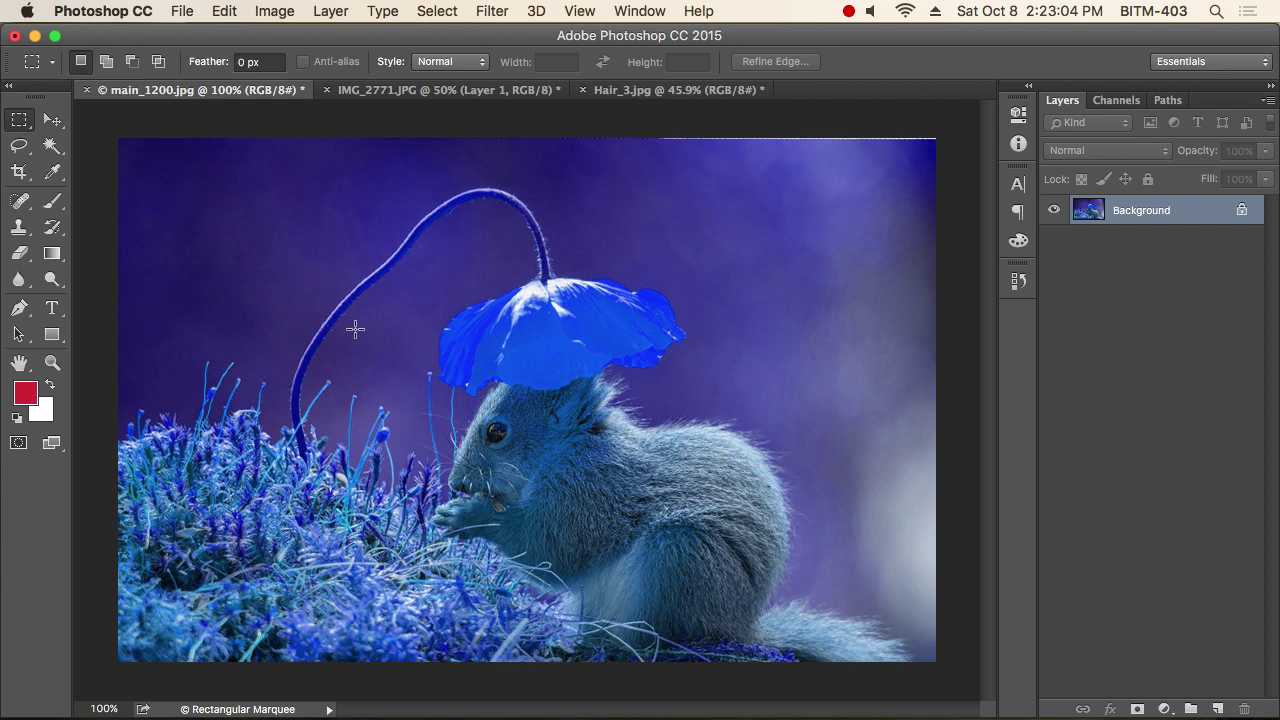
key("super+i")
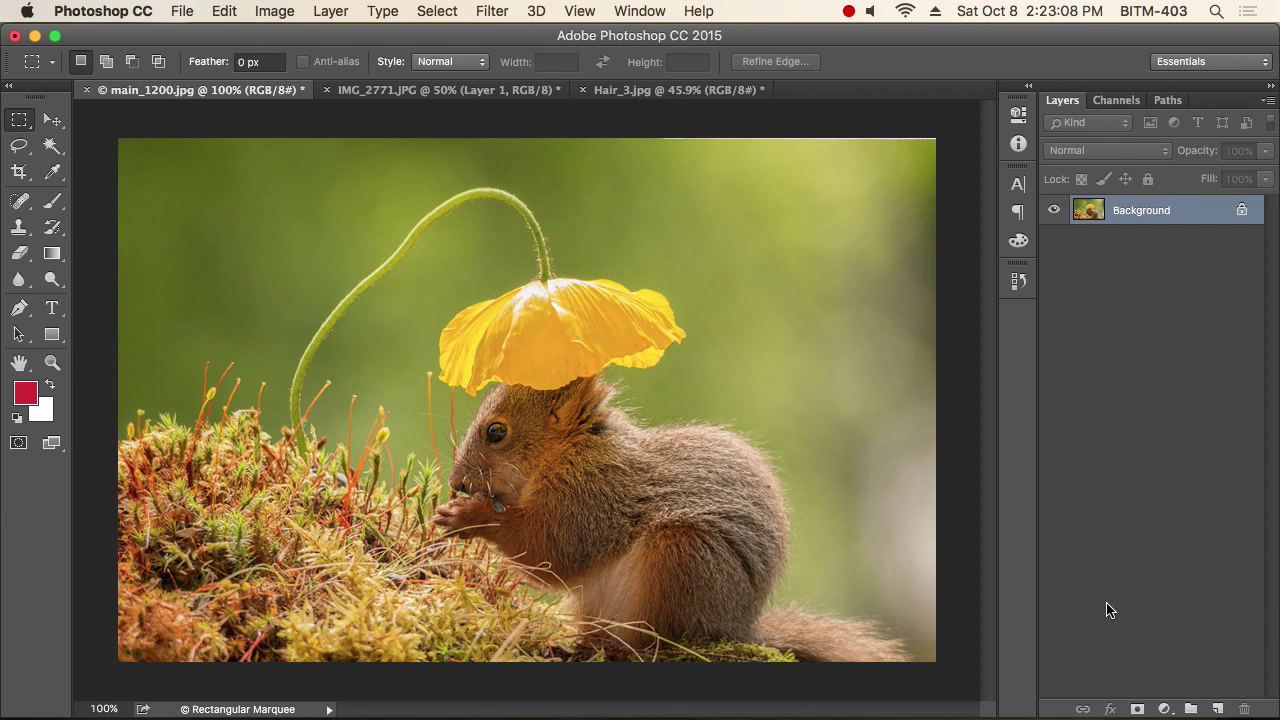
Step: Add a Hue/Saturation adjustment layer above the Background and set its Hue to +180
left_click(1166, 708)
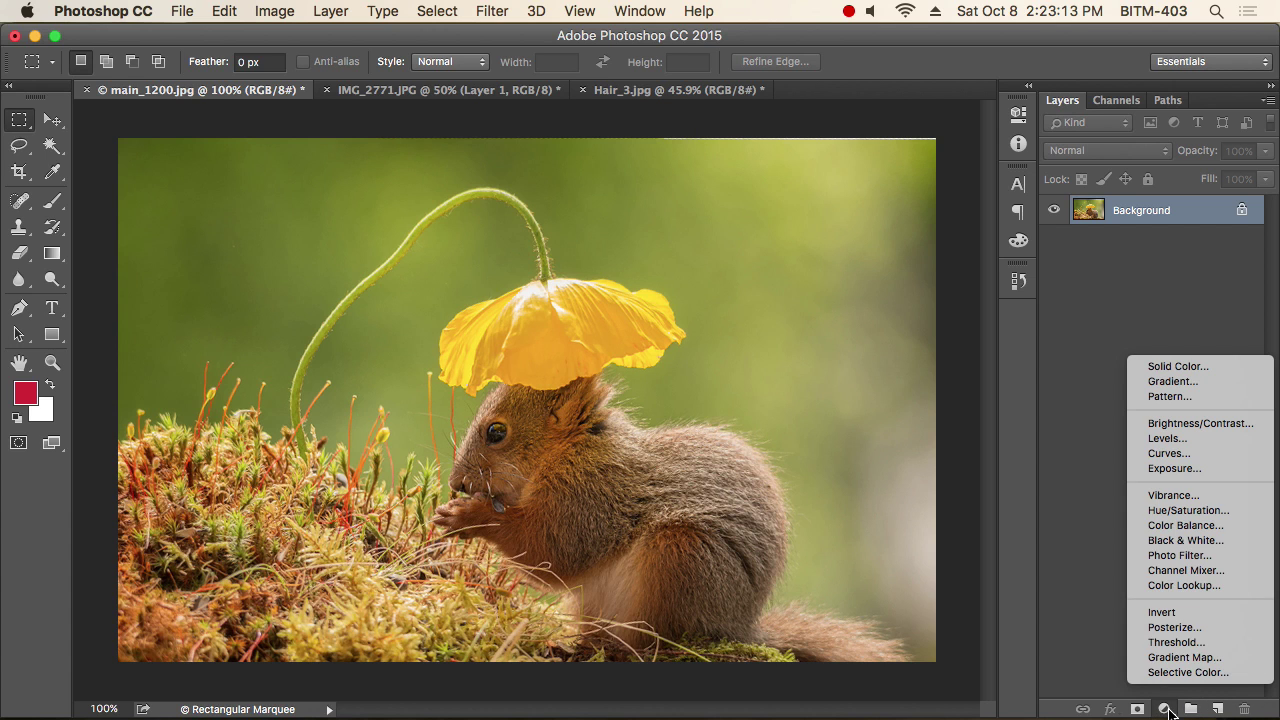
left_click(1229, 511)
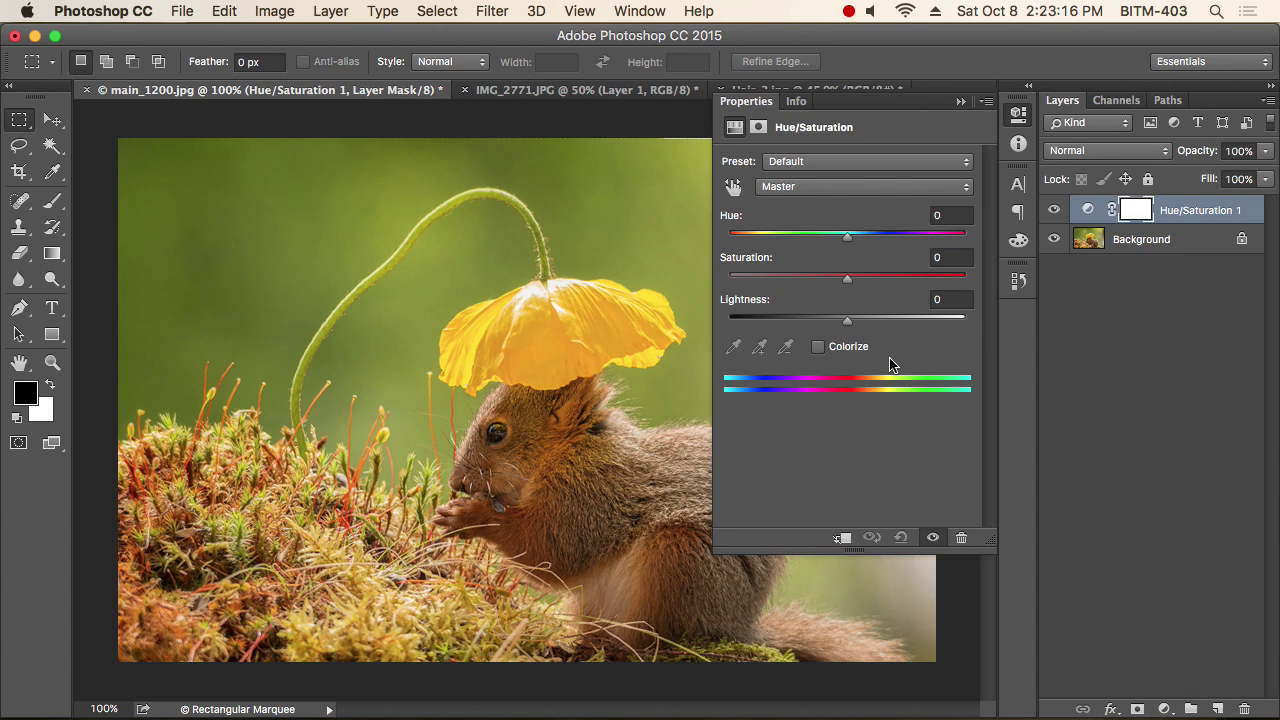
left_click_drag(847, 236, 970, 247)
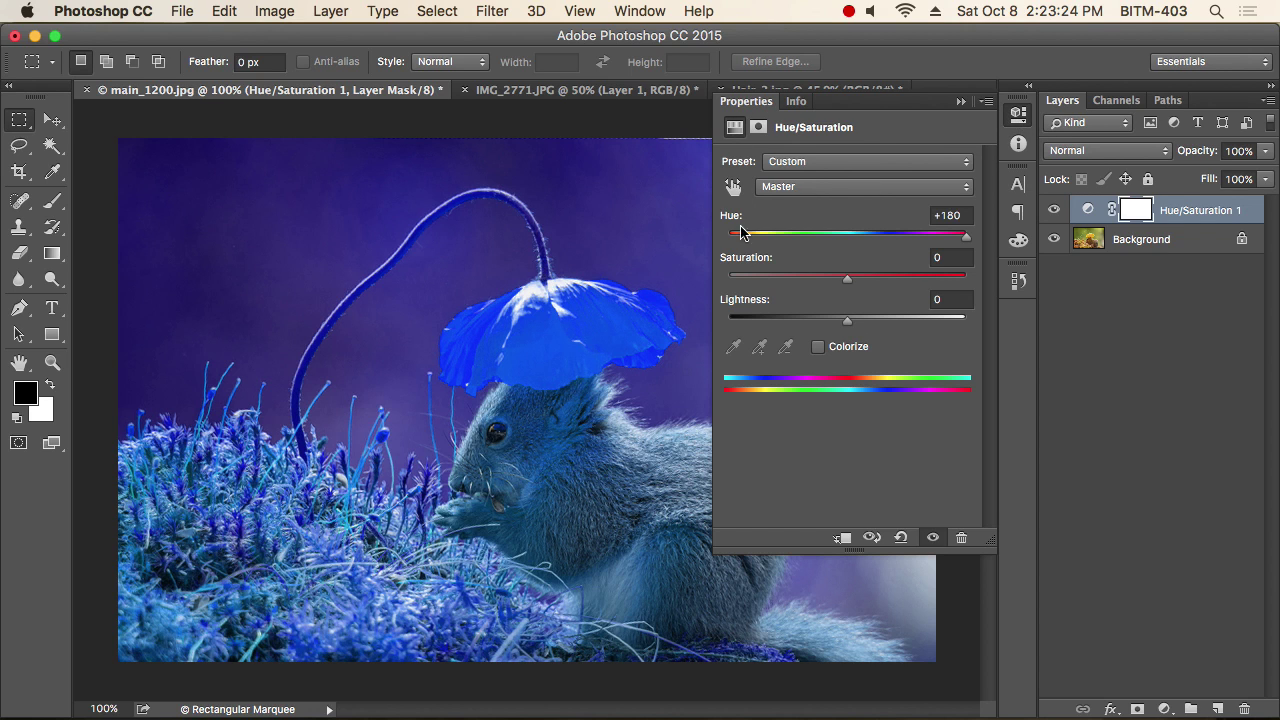
Step: Hide and show the Hue/Saturation adjustment layer to compare the original squirrel picture with the adjusted one
left_click(1019, 114)
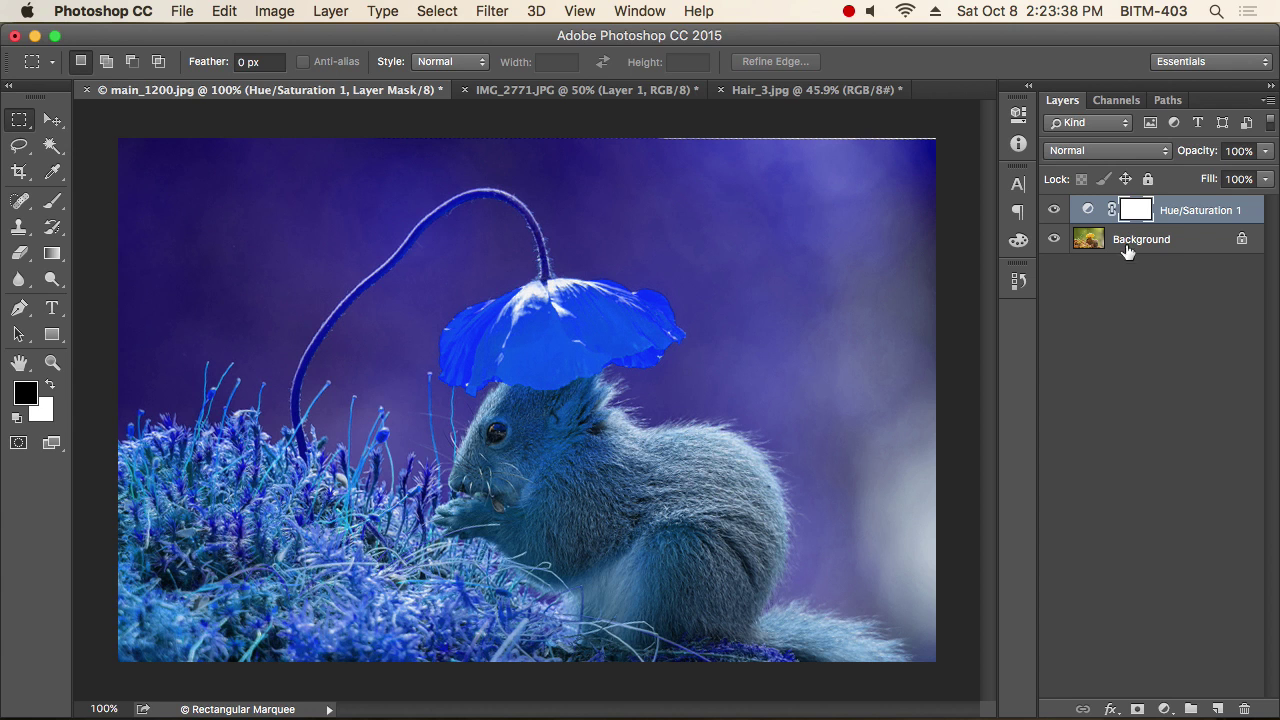
left_click(1053, 210)
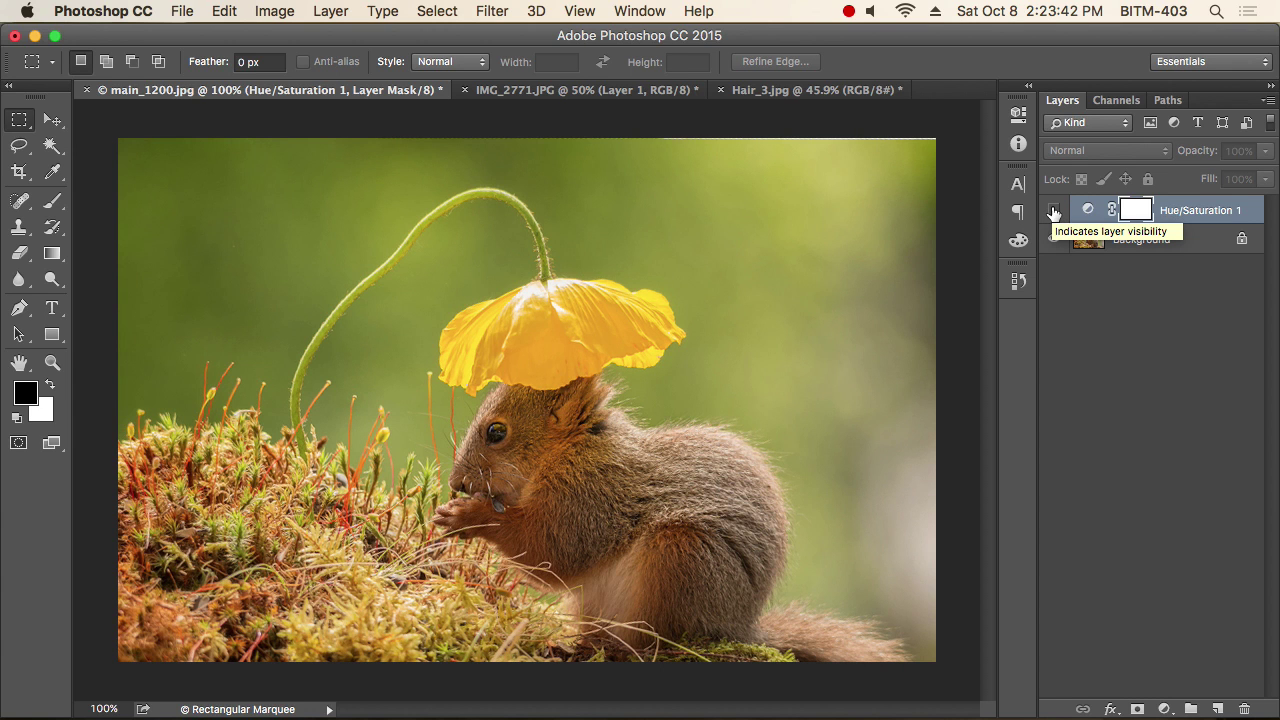
left_click(1053, 211)
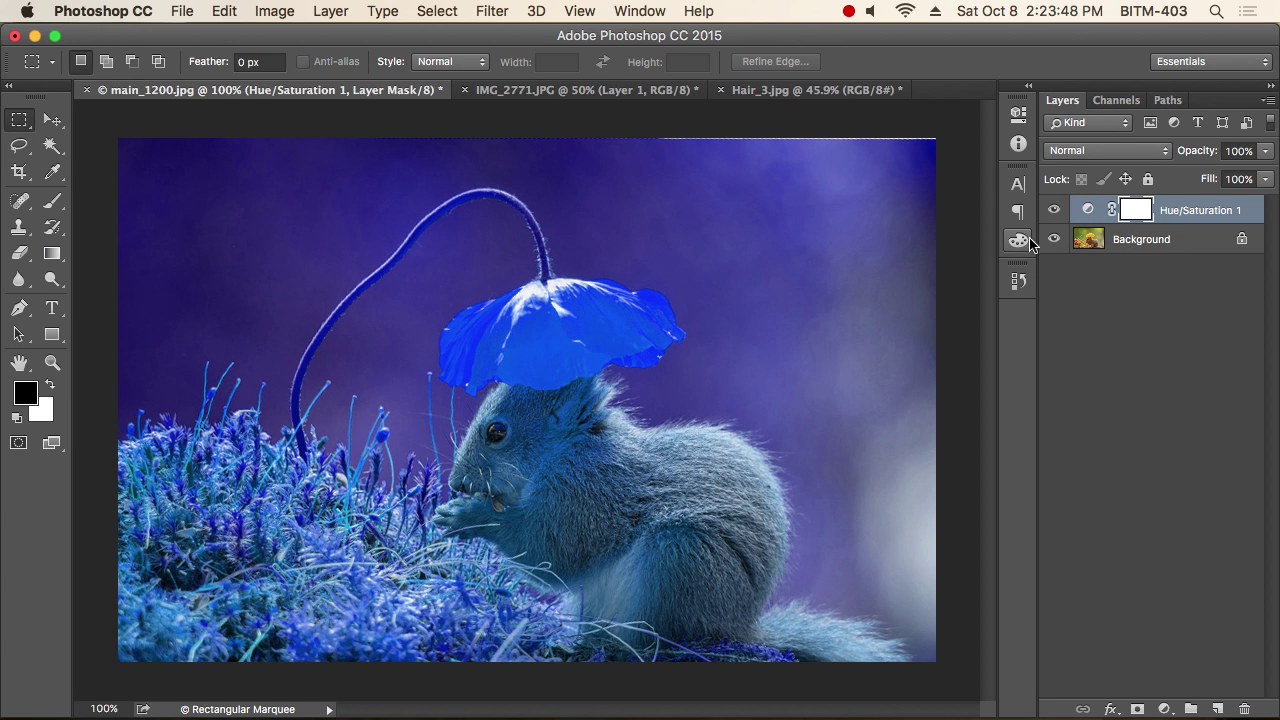
Step: Reopen the Hue/Saturation adjustment layer's settings and change its Hue to -102
double_click(1089, 210)
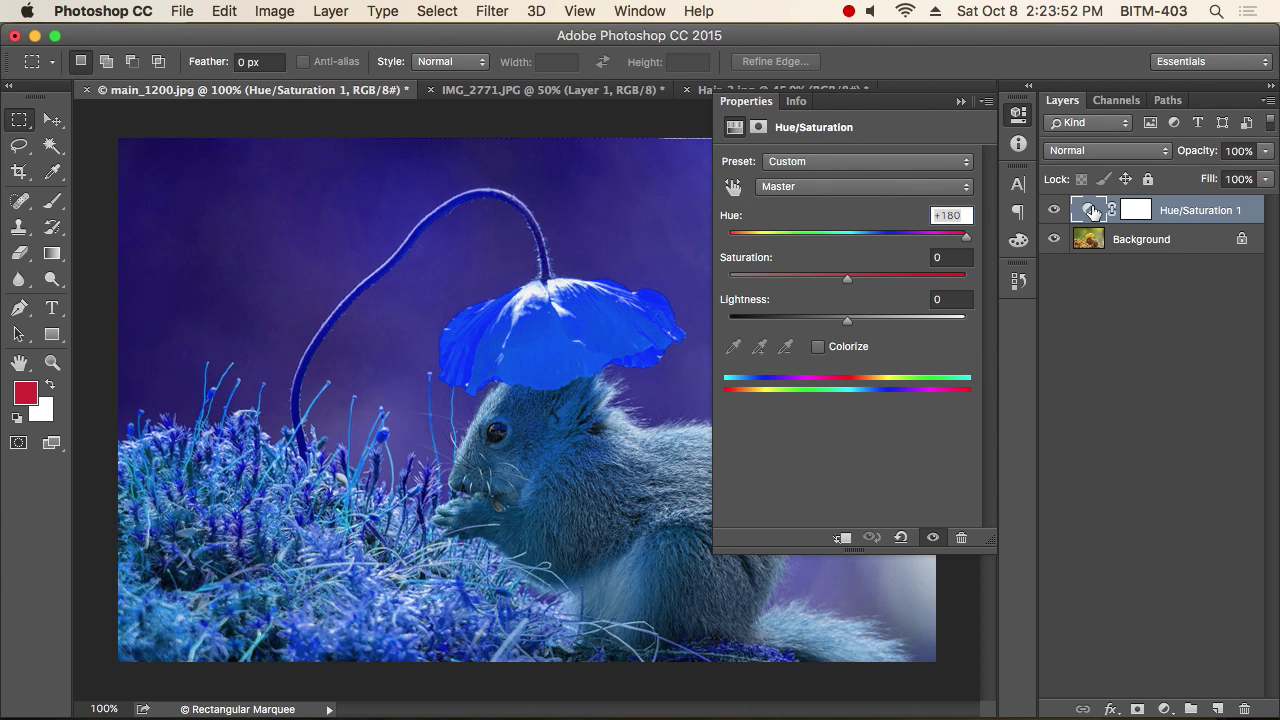
left_click_drag(966, 237, 767, 245)
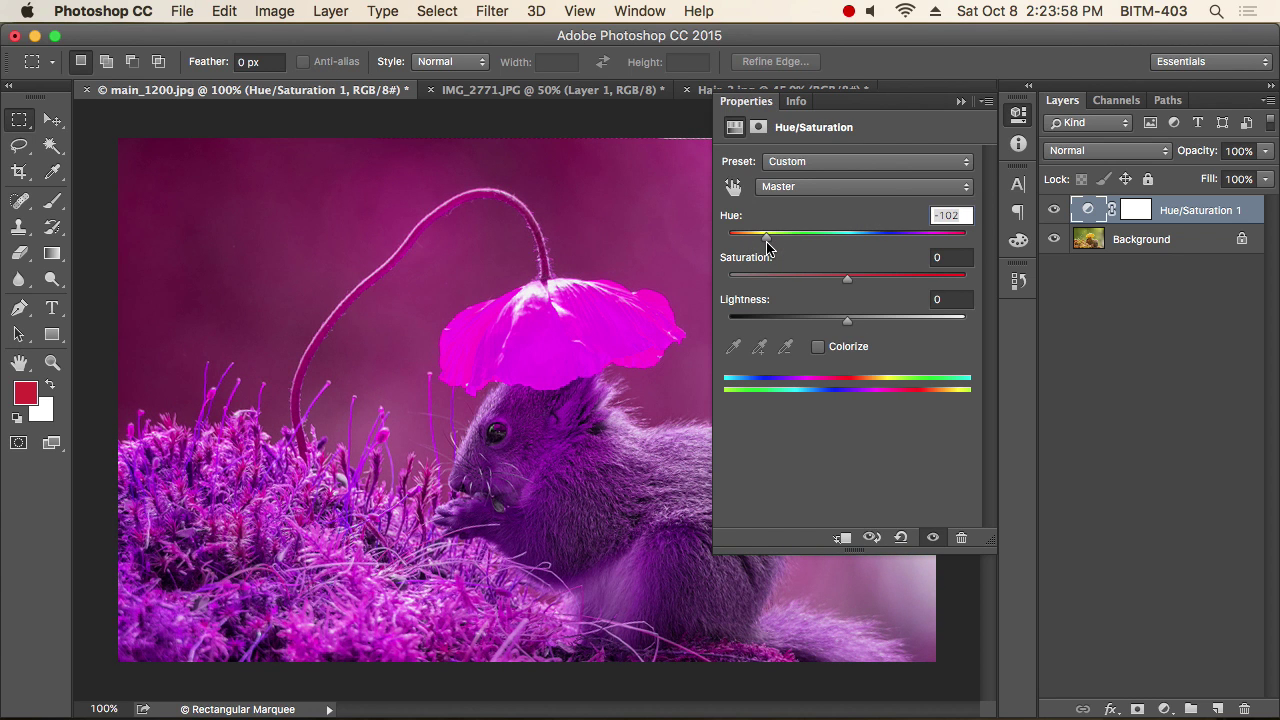
left_click(1018, 116)
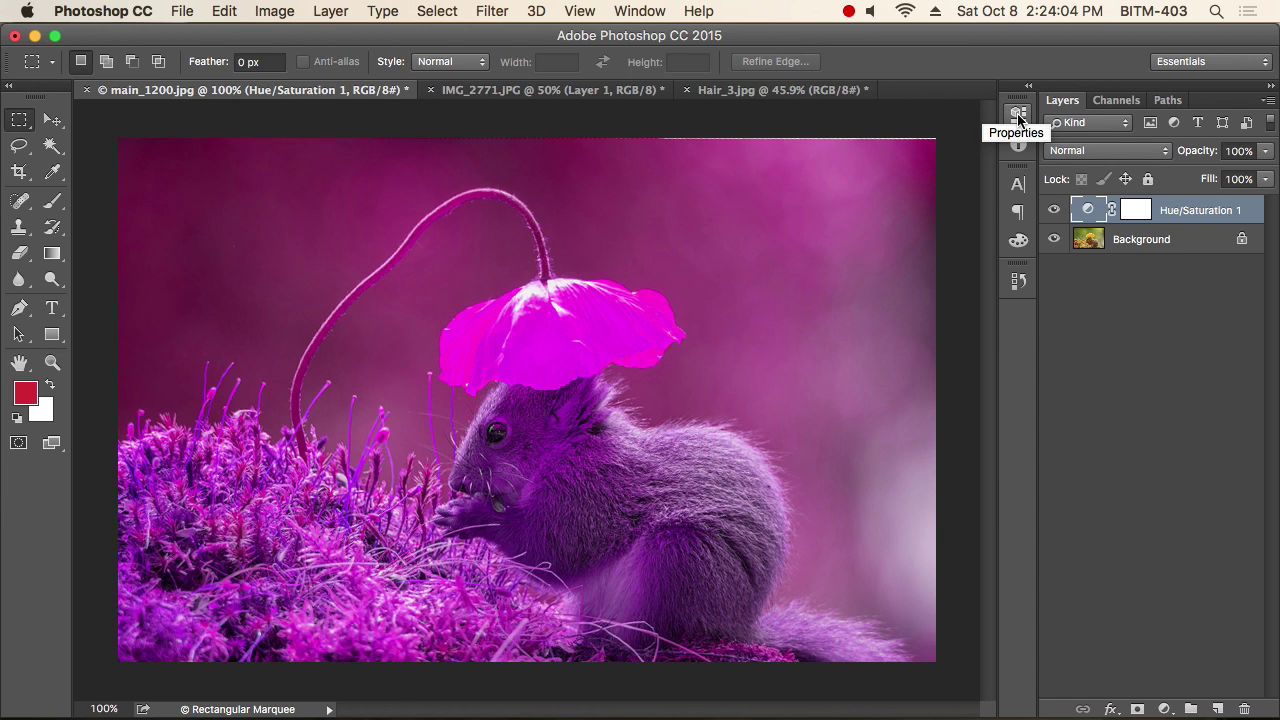
Step: Check the availability of the direct image adjustment commands while the Hue/Saturation adjustment layer is selected
left_click(253, 12)
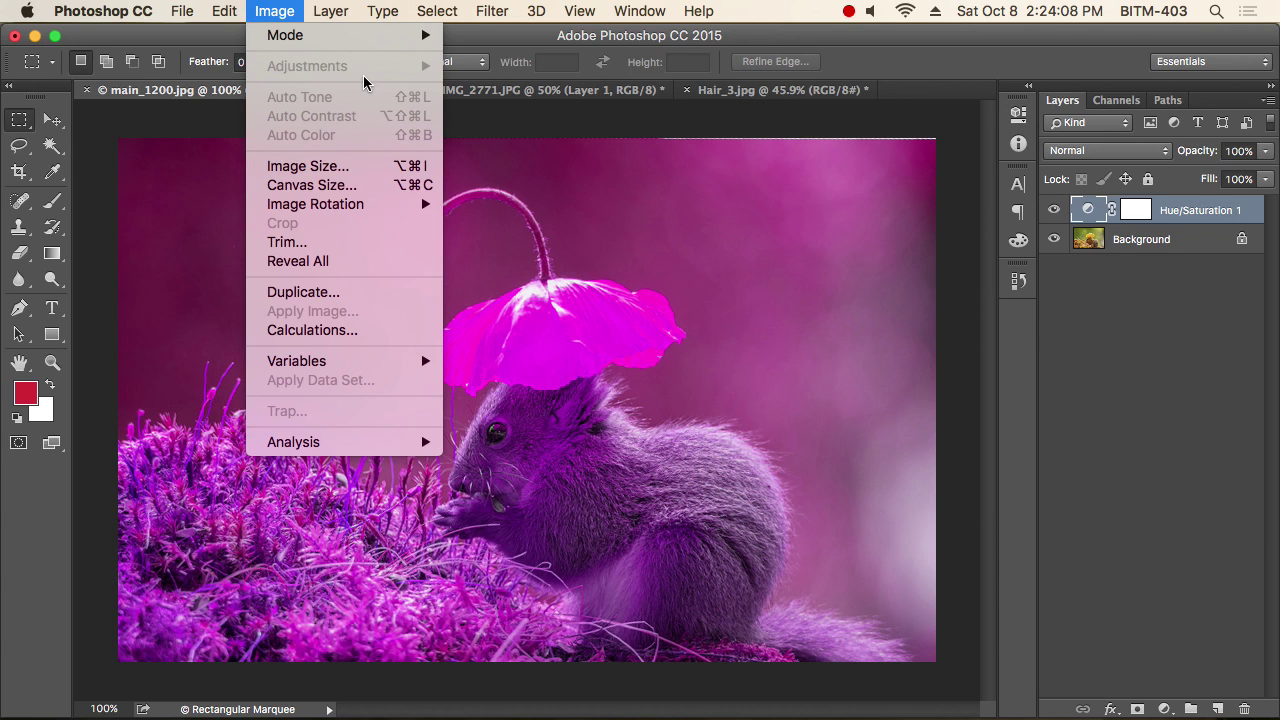
left_click(866, 44)
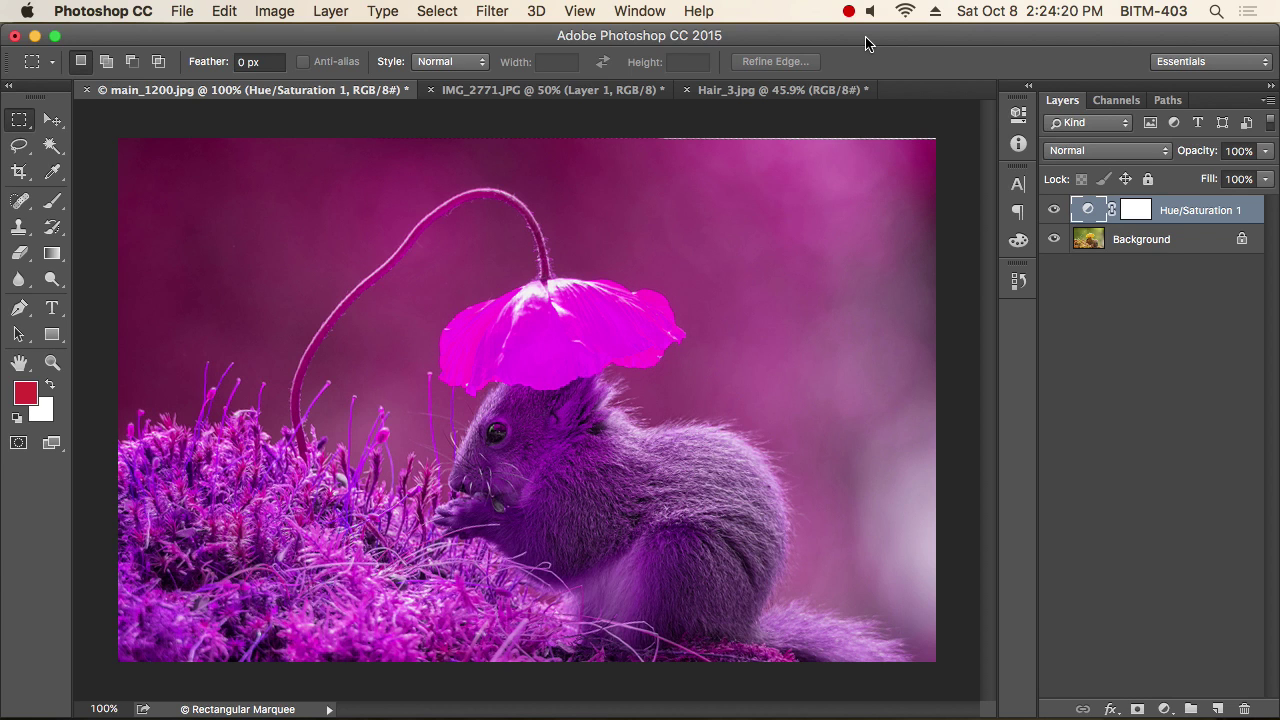
left_click(278, 18)
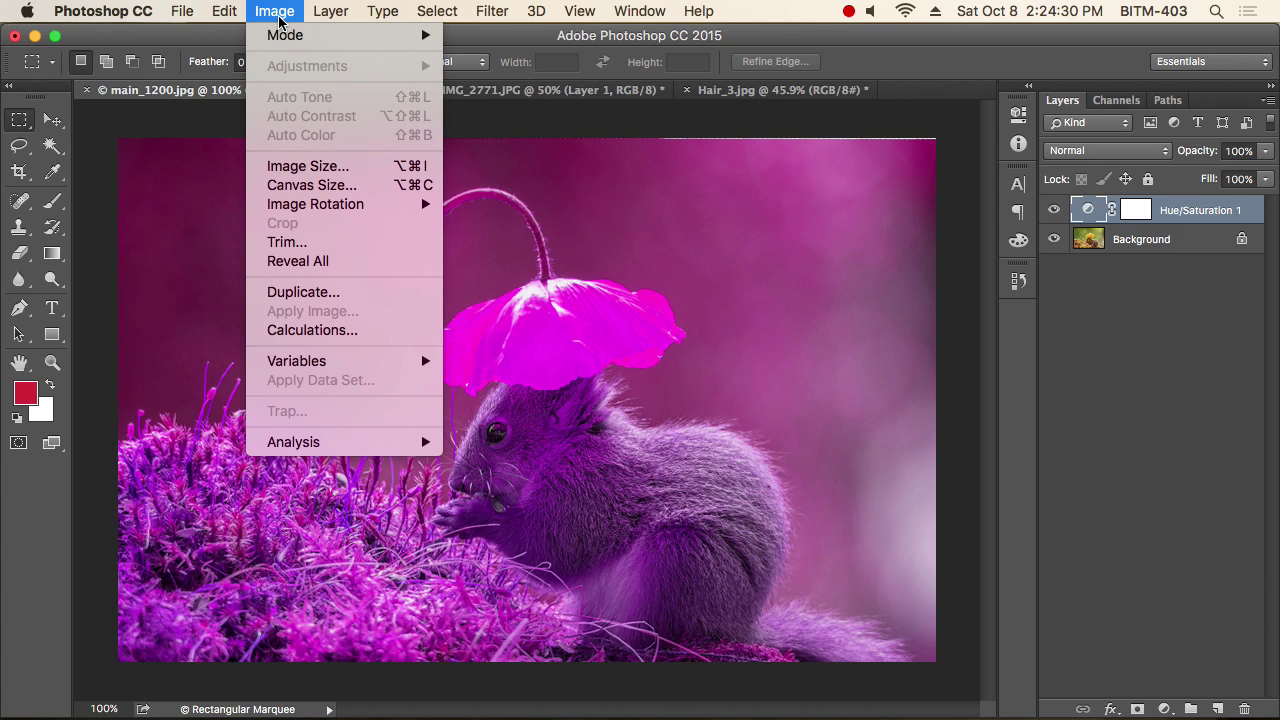
left_click(279, 18)
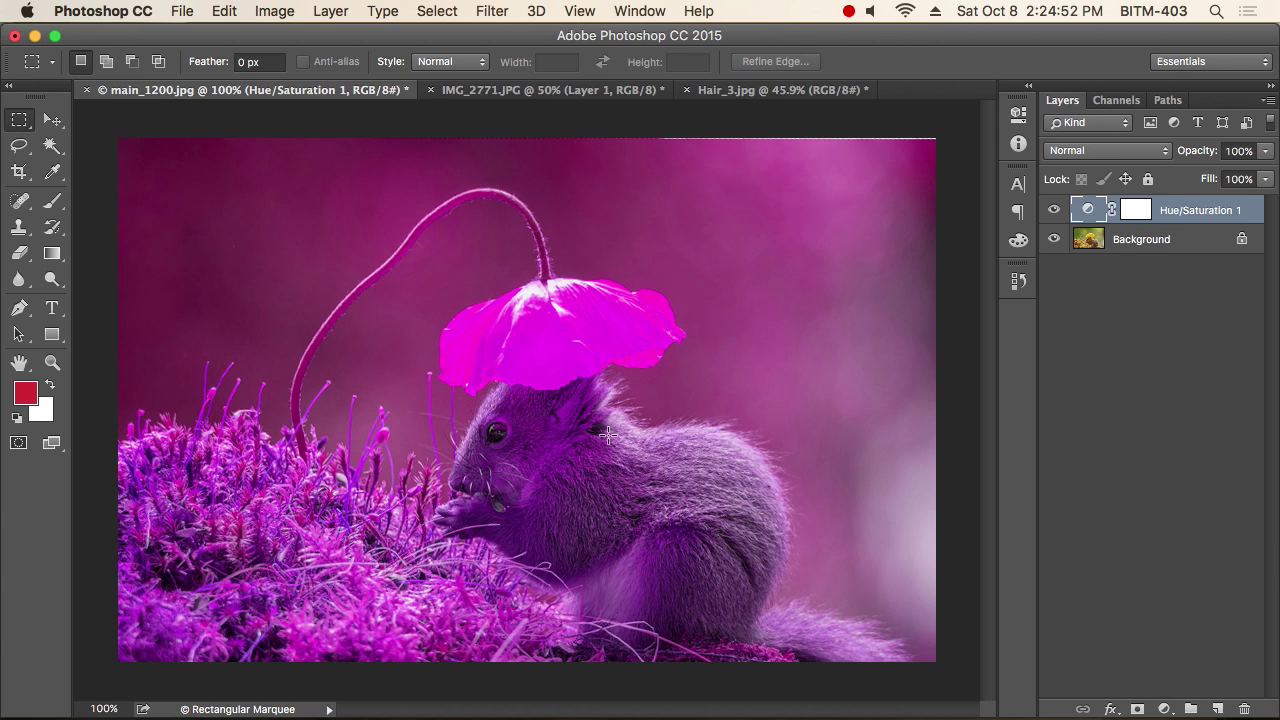
left_click(278, 10)
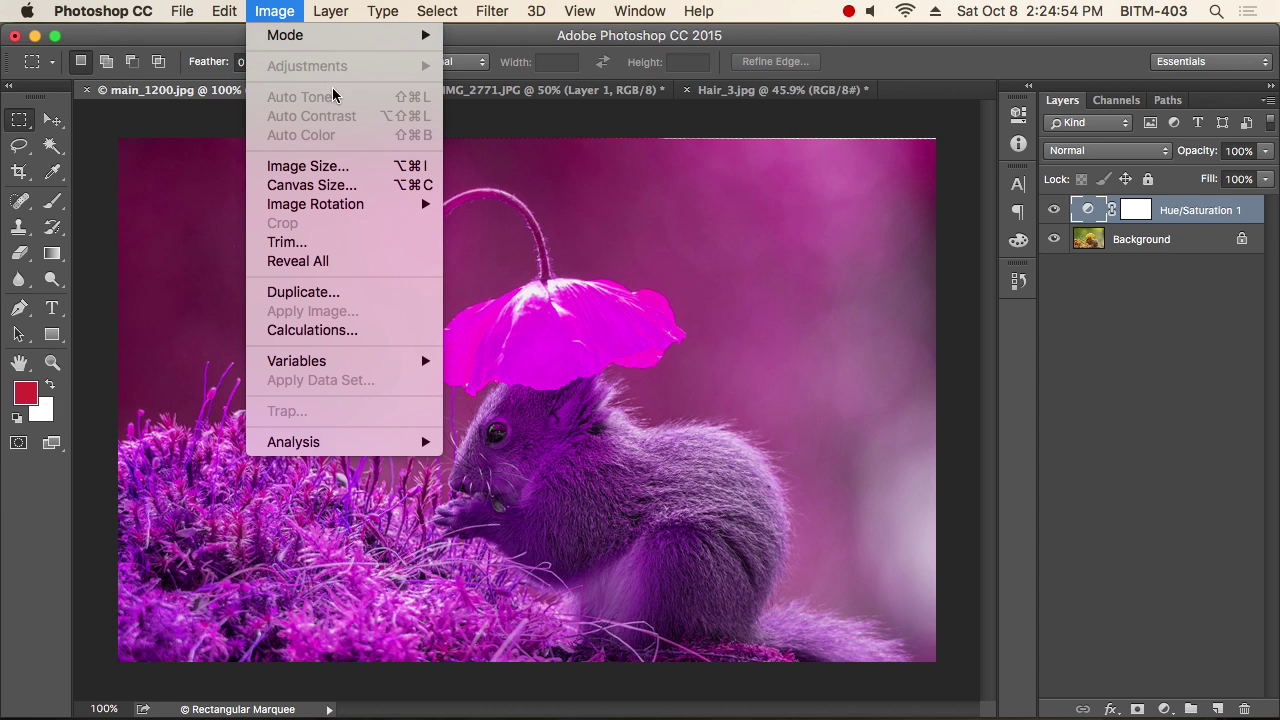
Step: Delete the Hue/Saturation adjustment layer above the Background
left_click(1150, 242)
left_click(1141, 240)
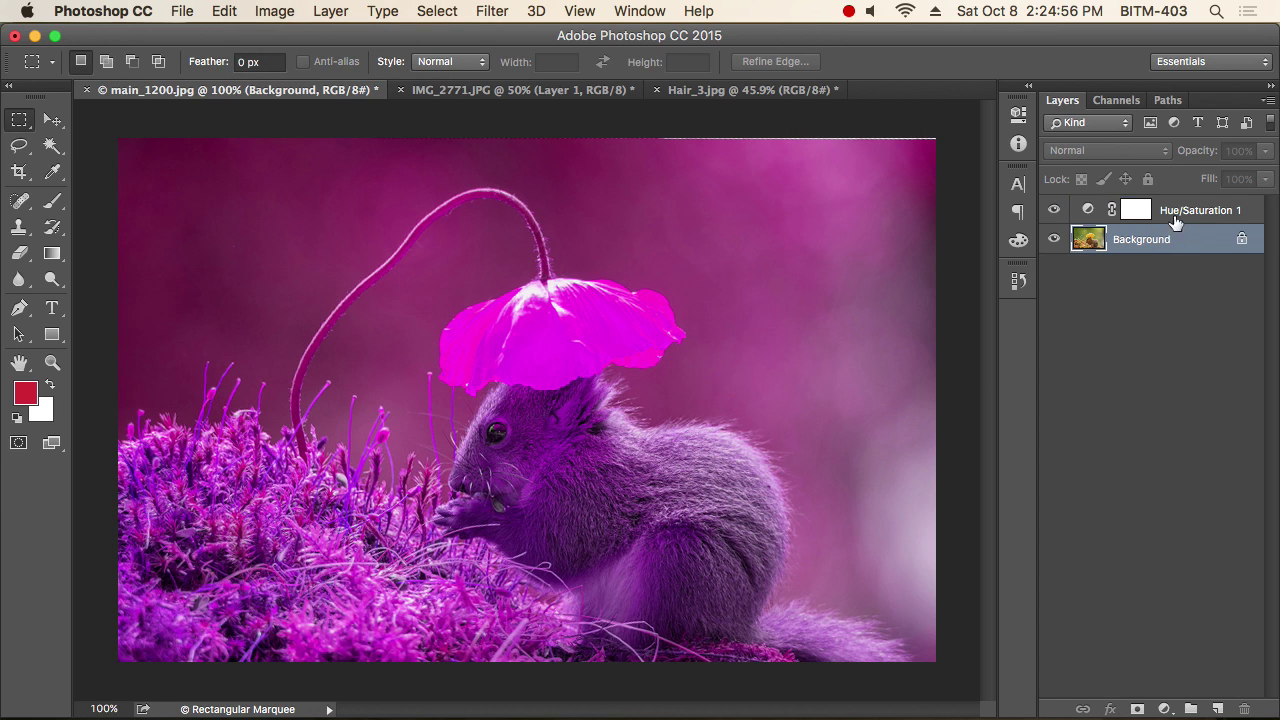
left_click(1184, 212)
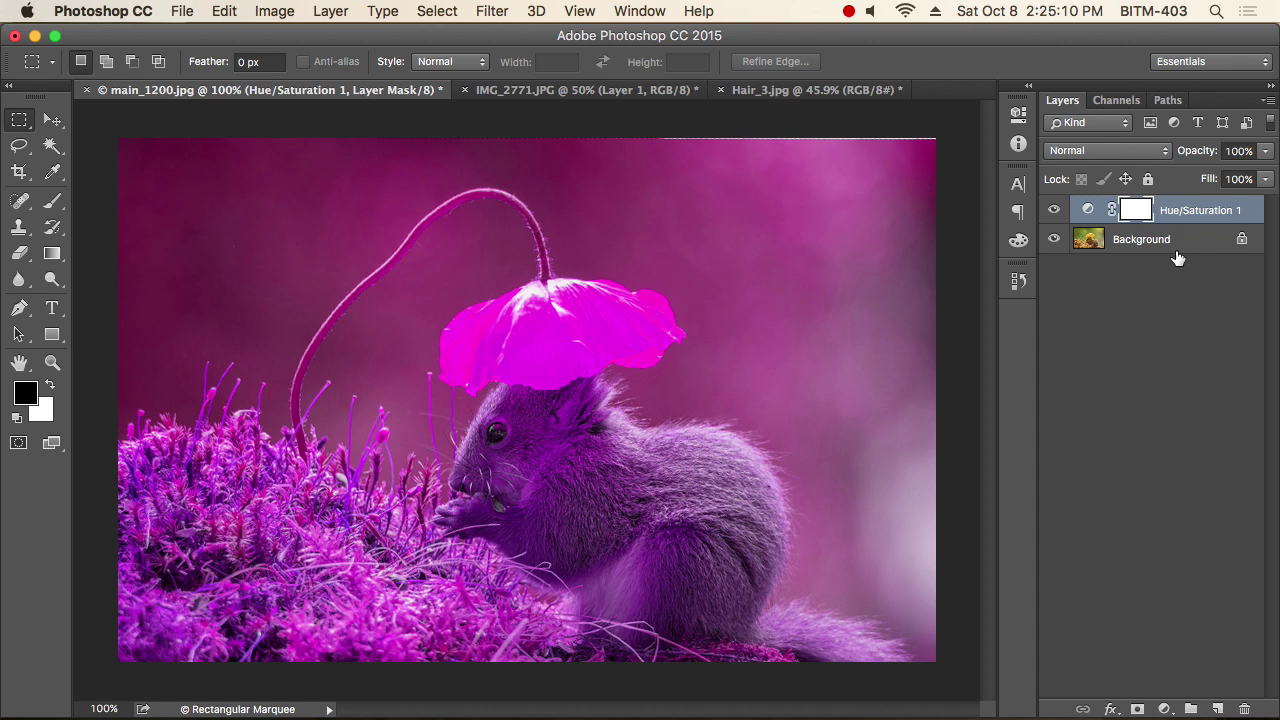
key("Delete")
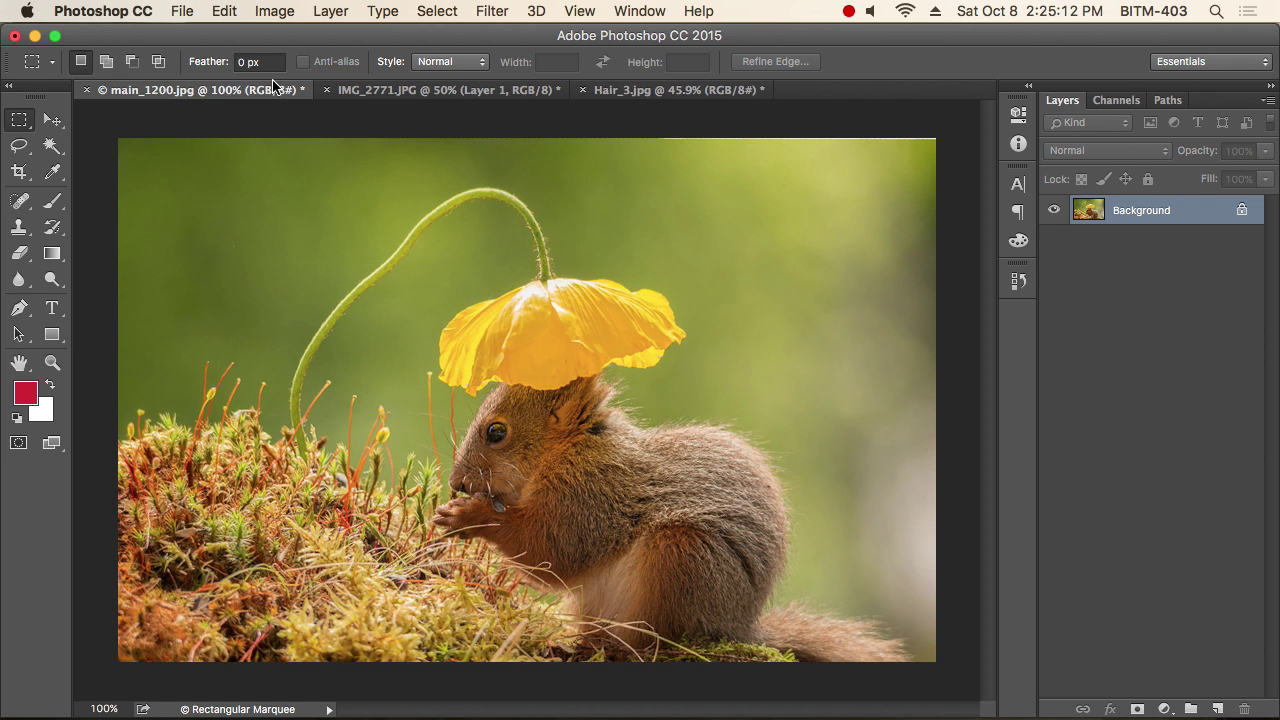
Step: Try a direct Brightness/Contrast adjustment on the Background with the preview off, using Brightness 45 and Contrast -16
left_click(266, 12)
mouse_move(330, 75)
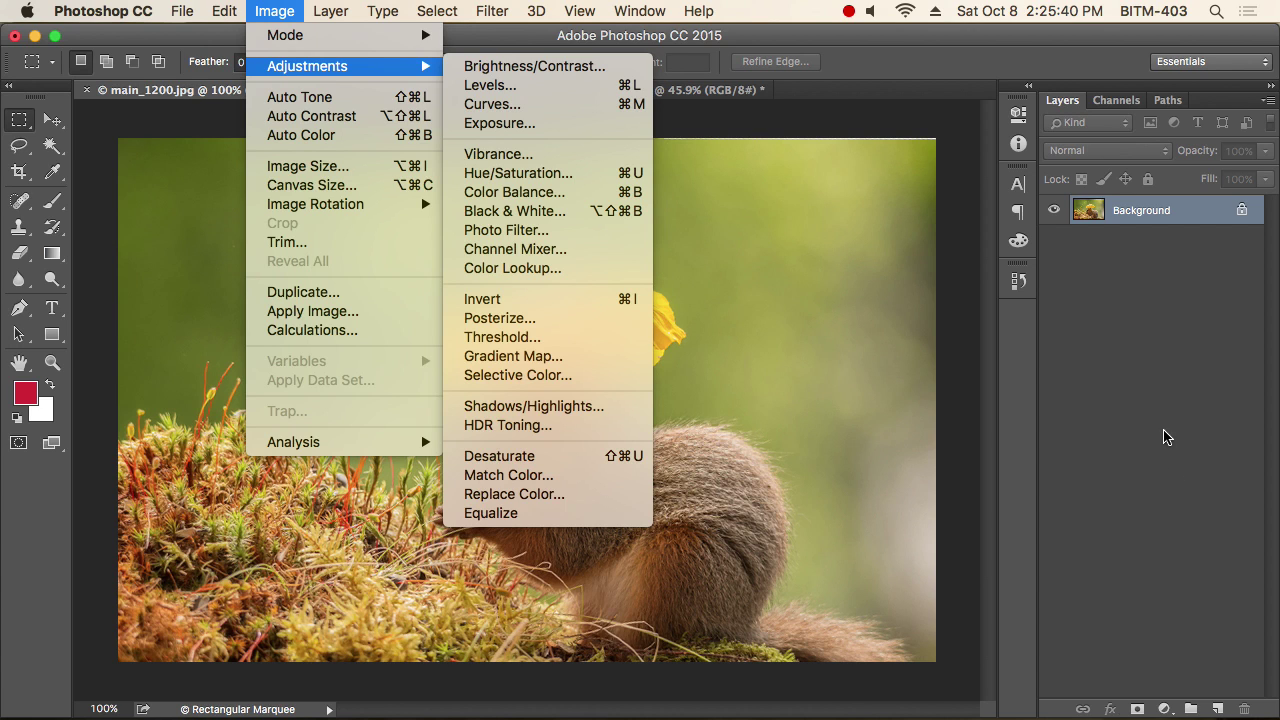
left_click(538, 67)
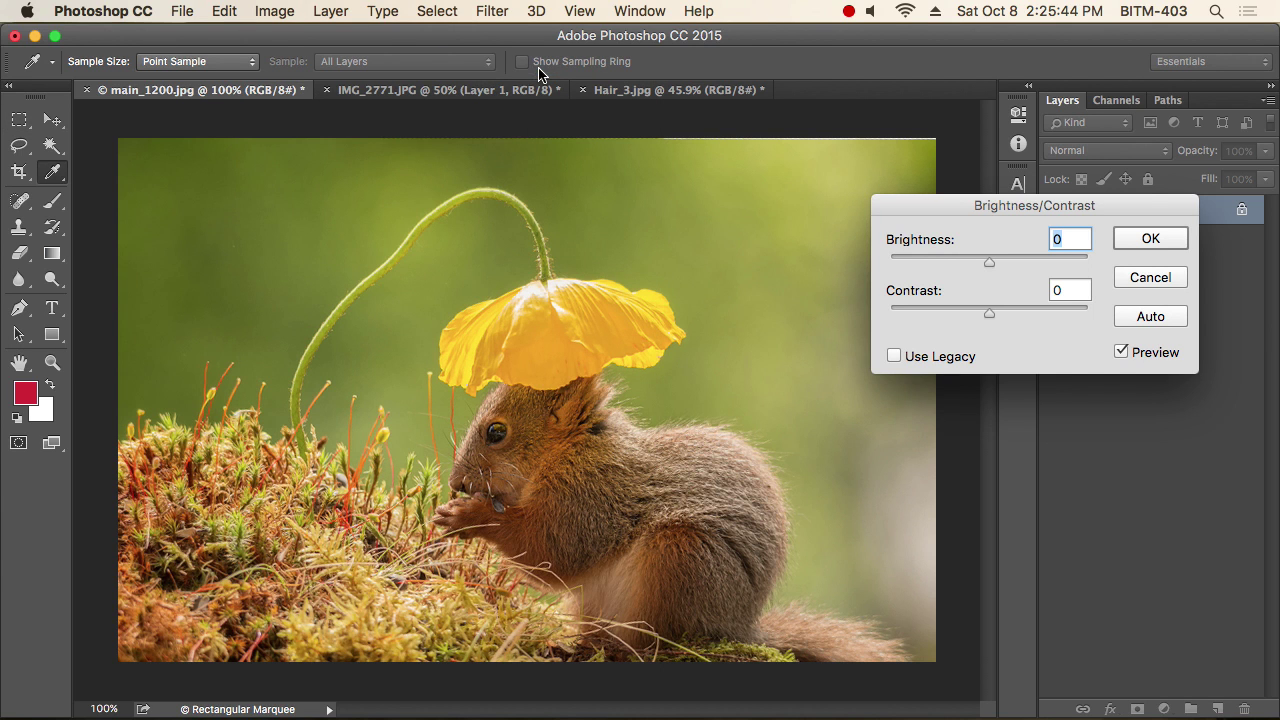
left_click_drag(1027, 209, 813, 217)
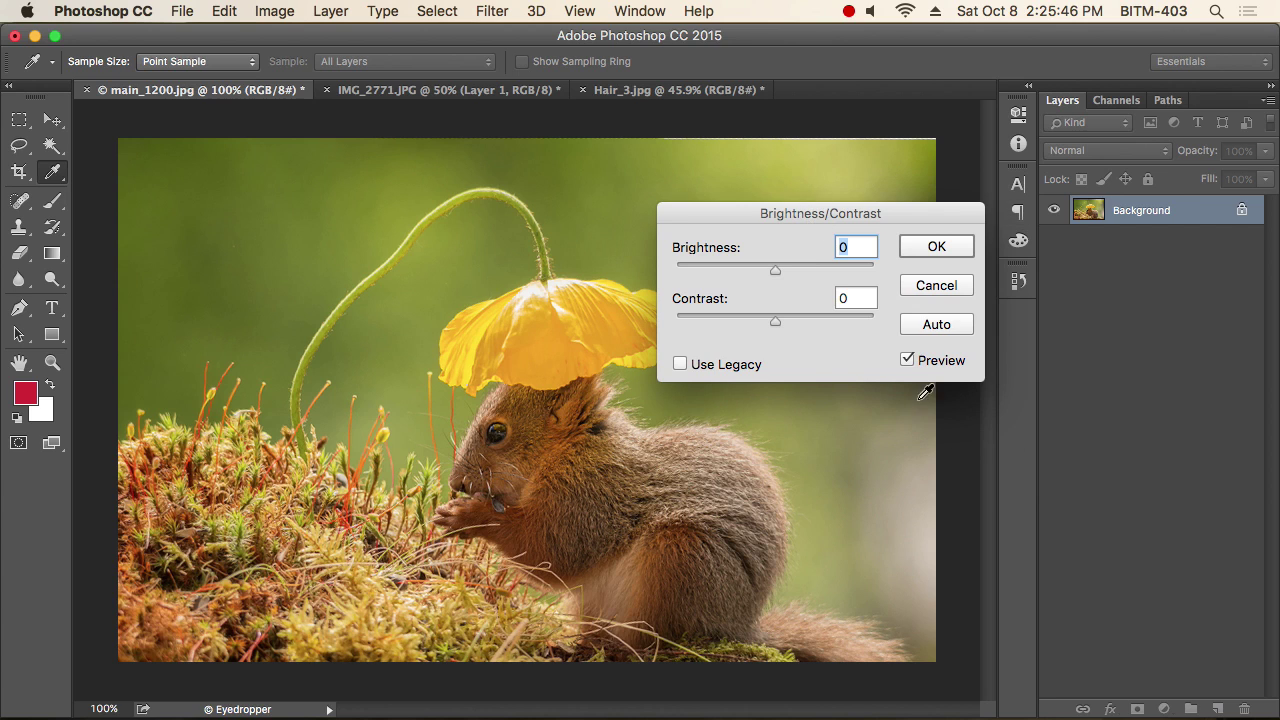
left_click(913, 367)
left_click_drag(782, 267, 825, 271)
left_click_drag(776, 321, 846, 328)
left_click_drag(825, 270, 709, 271)
left_click_drag(842, 322, 743, 324)
left_click_drag(709, 271, 803, 281)
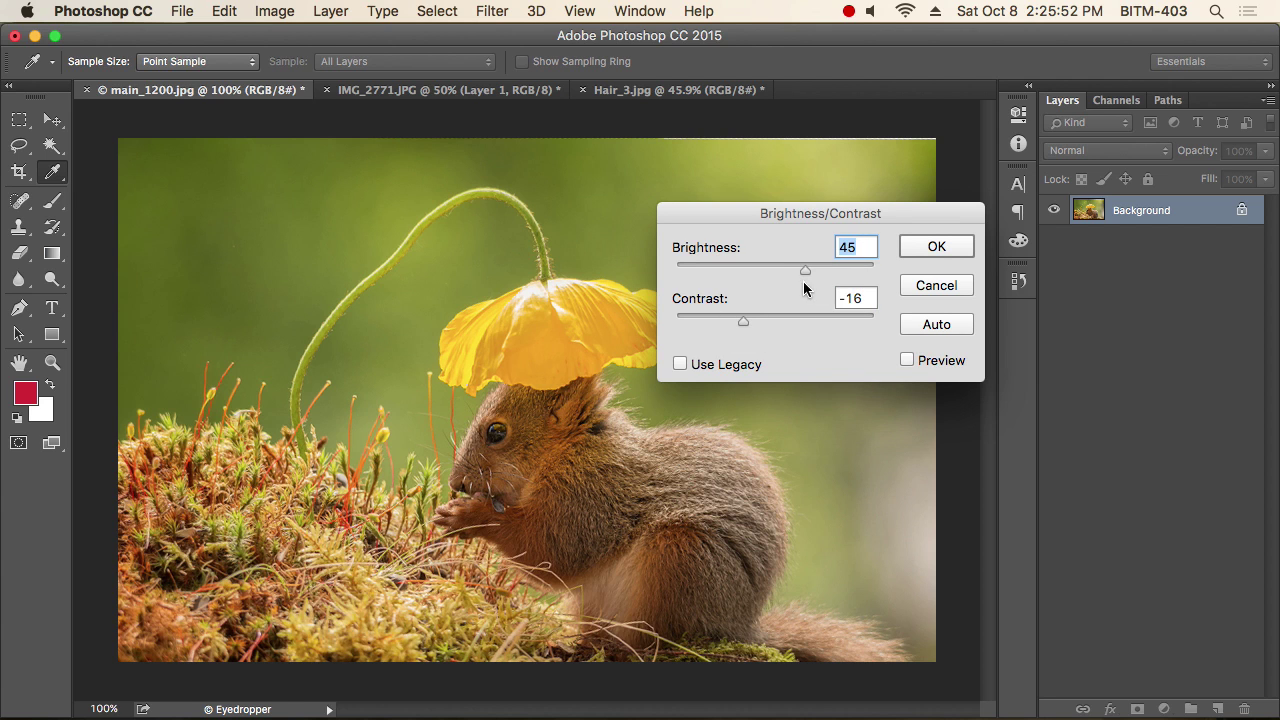
Step: Try Brightness 109 and Contrast 49 on the squirrel picture, and turn the preview back on
left_click_drag(755, 322, 839, 320)
left_click_drag(805, 270, 847, 270)
left_click_drag(849, 320, 825, 330)
left_click(922, 362)
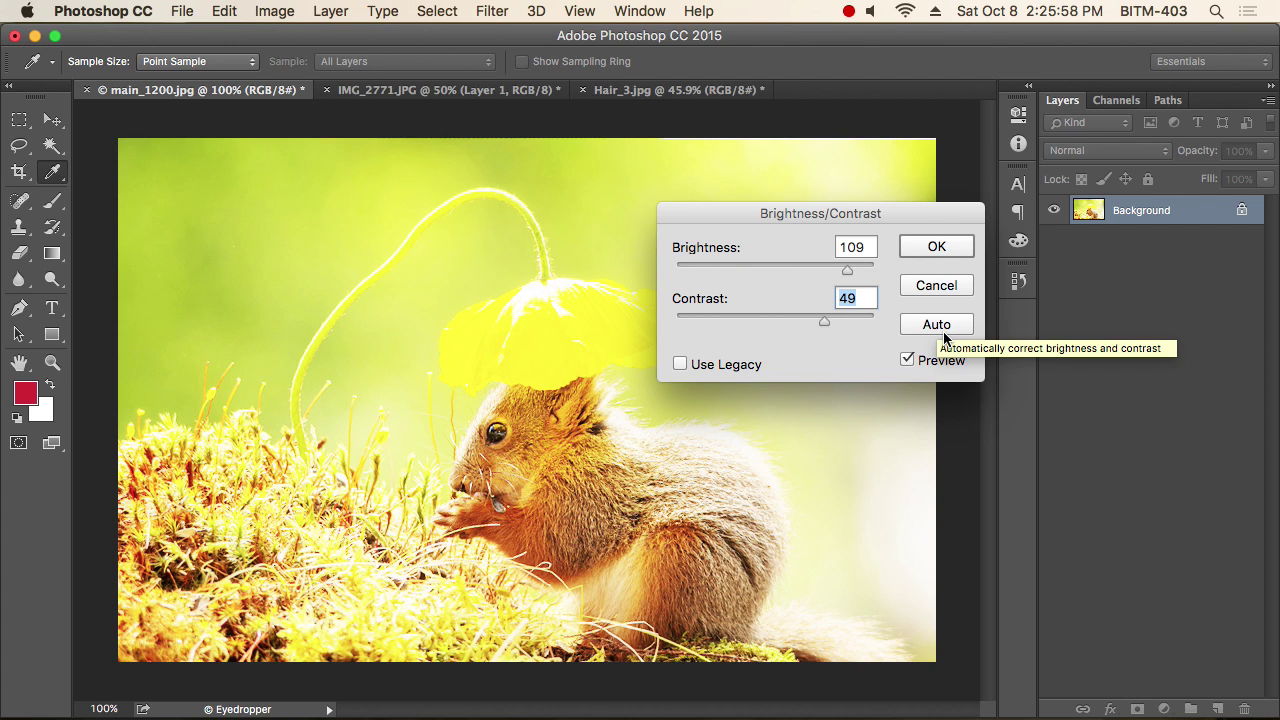
Step: Try Brightness 123 and Contrast 81 on the squirrel picture, and reset both values without closing the adjustment
left_click_drag(845, 213, 1034, 283)
left_click_drag(1036, 340, 1047, 340)
left_click_drag(1014, 394, 1046, 397)
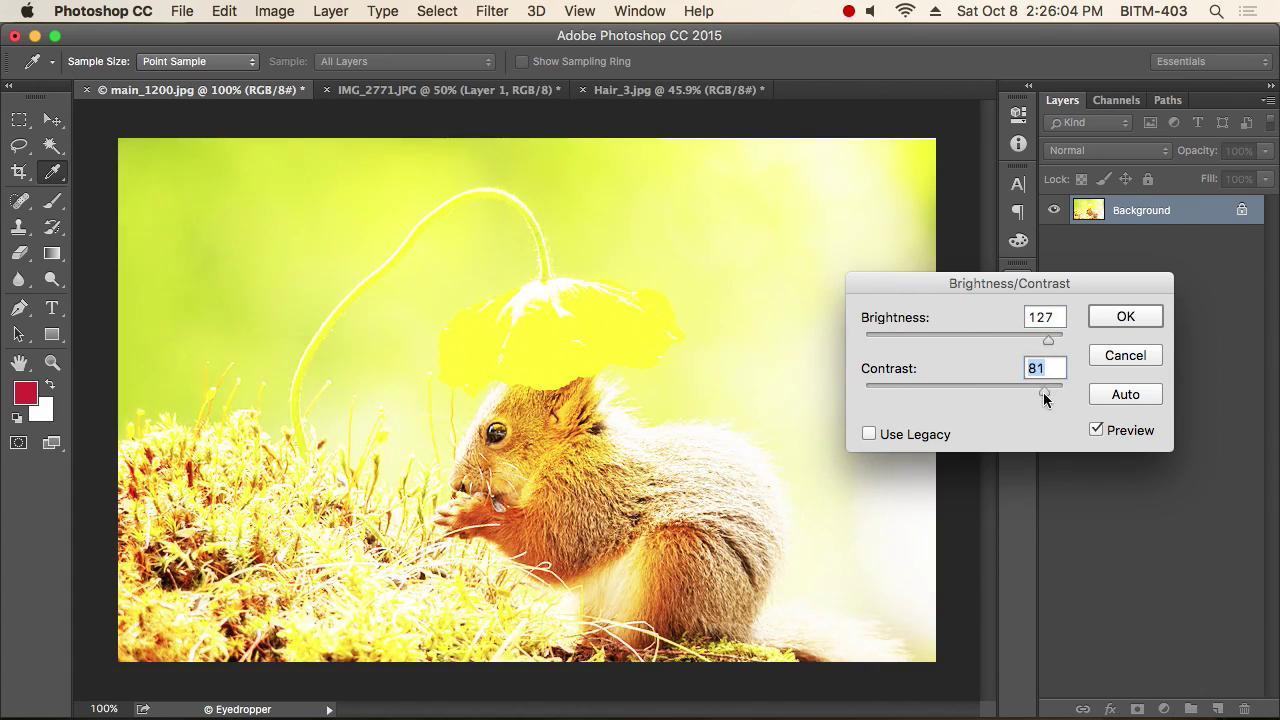
mouse_move(1048, 340)
left_mouse_down()
mouse_move(925, 341)
mouse_move(1045, 341)
left_mouse_up()
left_click_drag(1049, 286, 773, 278)
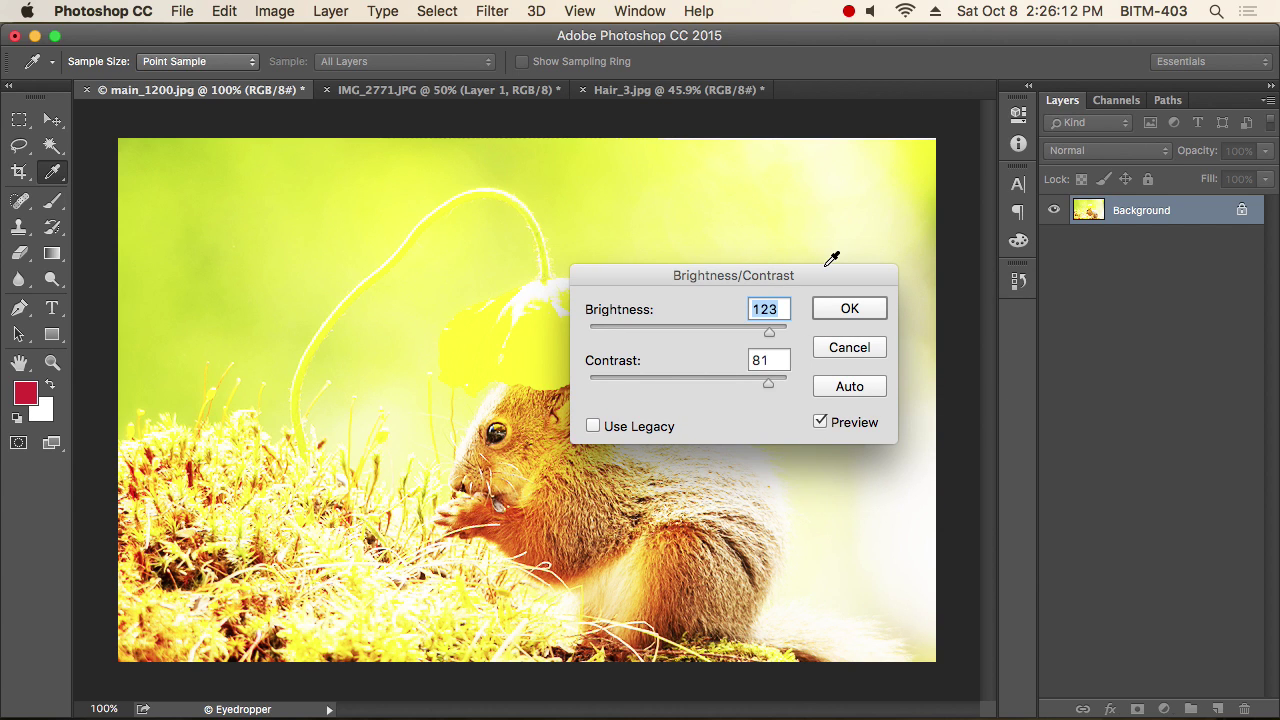
key("alt")
left_click(849, 347, "alt")
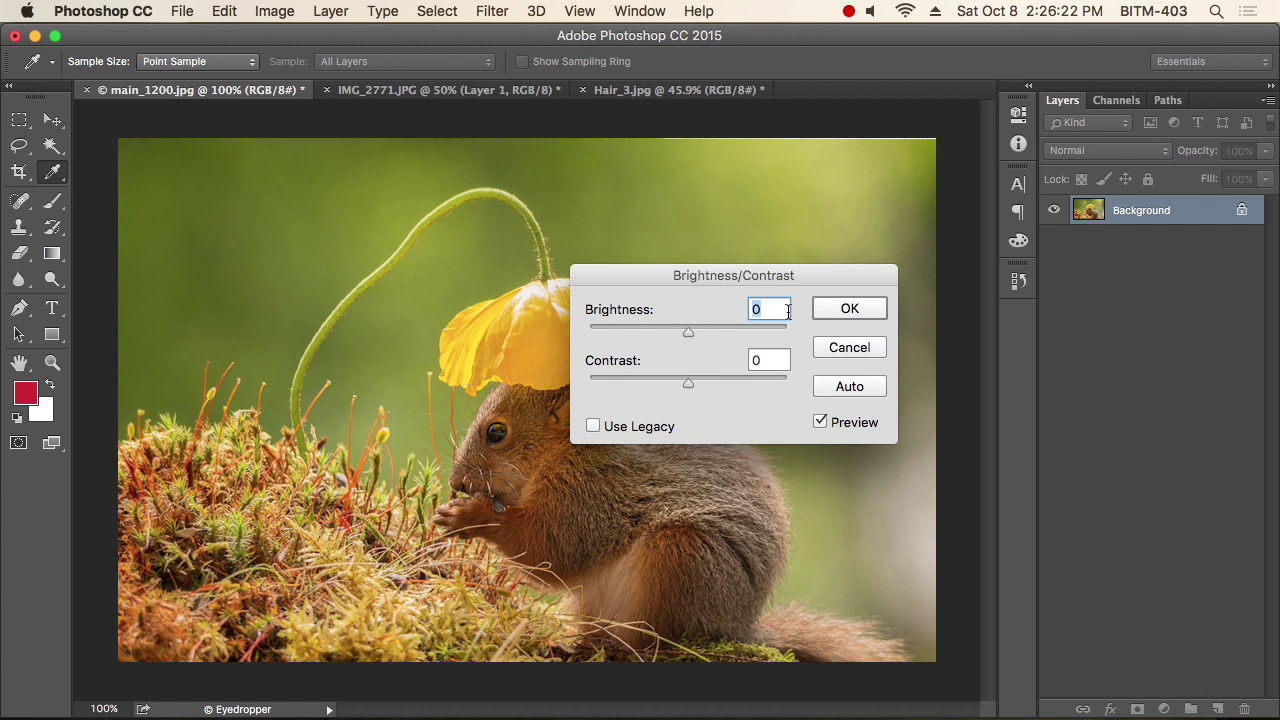
Step: Try Brightness 83 on the squirrel picture and toggle the preview to compare it with the original
left_click_drag(750, 278, 958, 243)
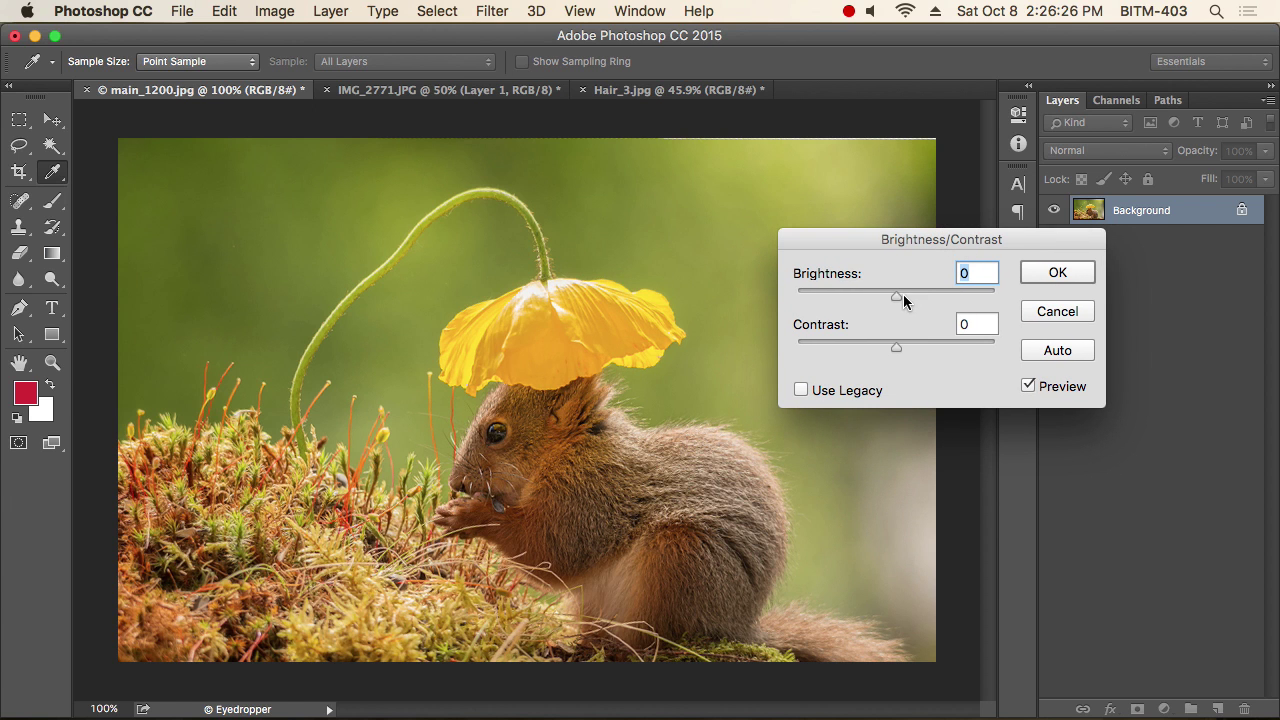
left_click_drag(900, 296, 951, 302)
left_click(1058, 390)
left_click(1055, 390)
left_click(1055, 390)
left_click(1053, 390)
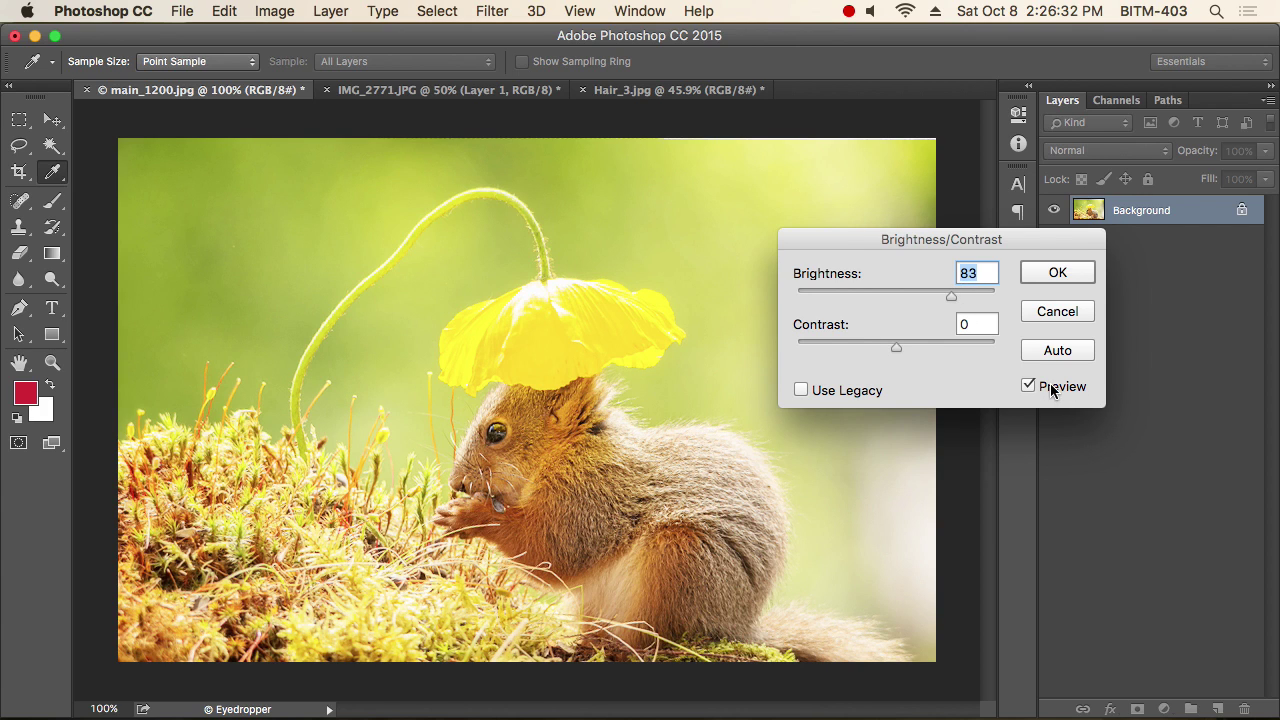
Step: Try Contrast 42 on the squirrel picture, and cancel the Brightness/Contrast adjustment
left_click_drag(902, 348, 940, 350)
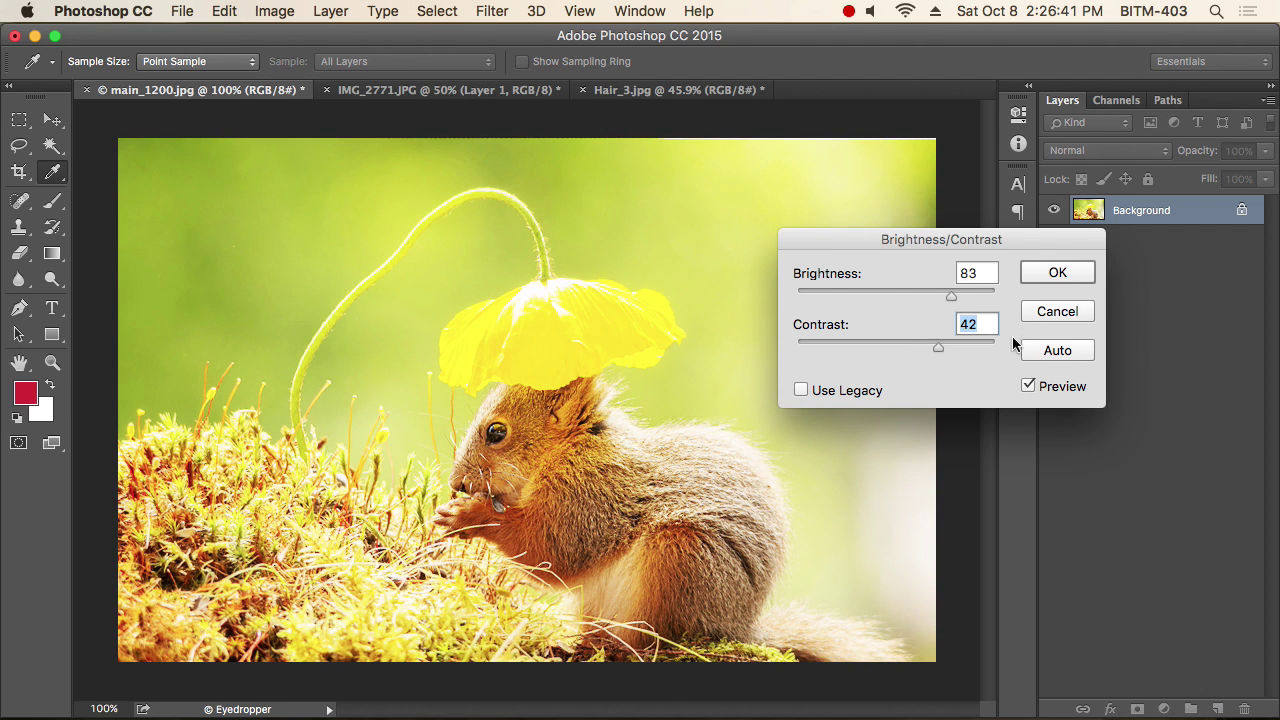
left_click(1065, 316)
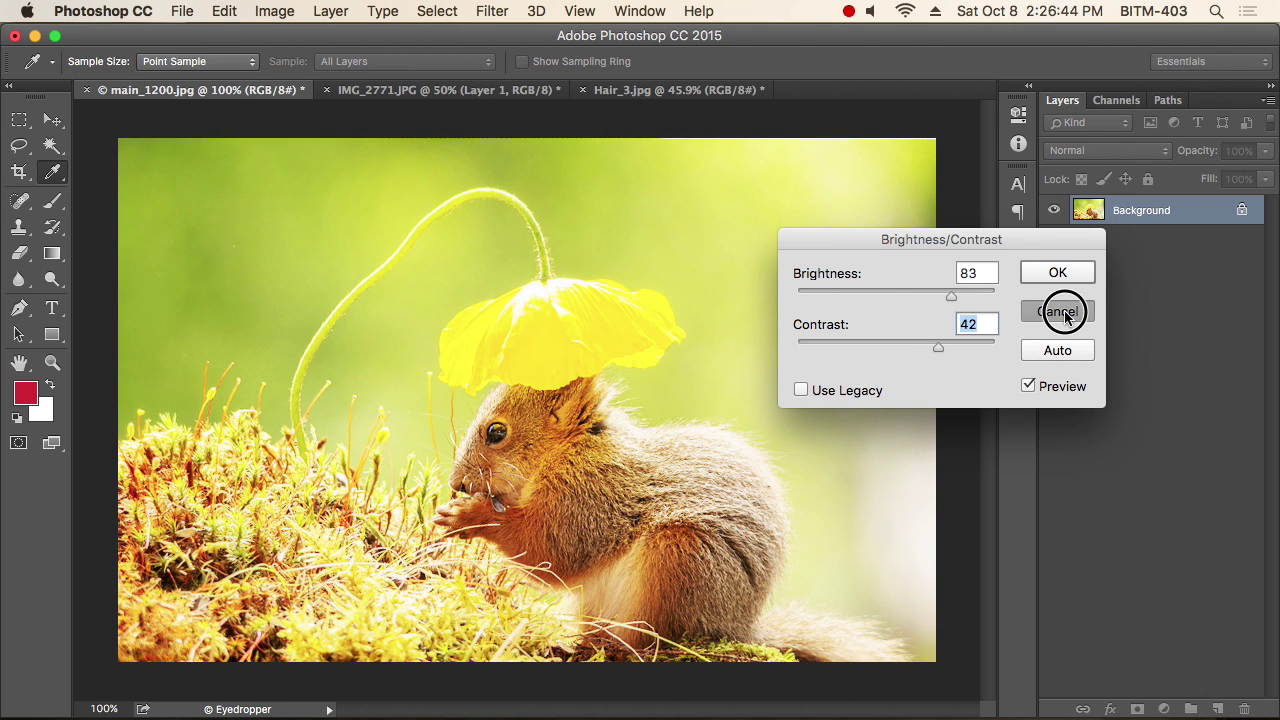
key("m")
Step: Switch to the IMG_2771.JPG document and revert it to its last saved version
left_click(440, 90)
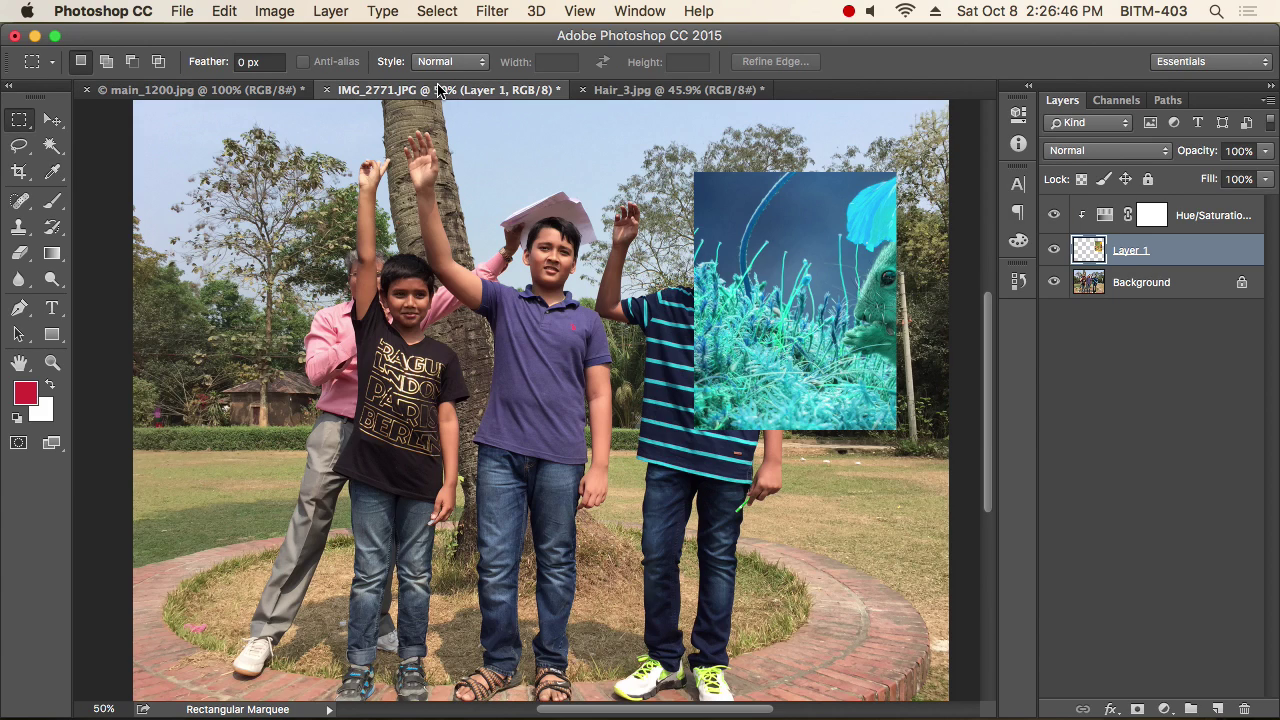
left_click(181, 12)
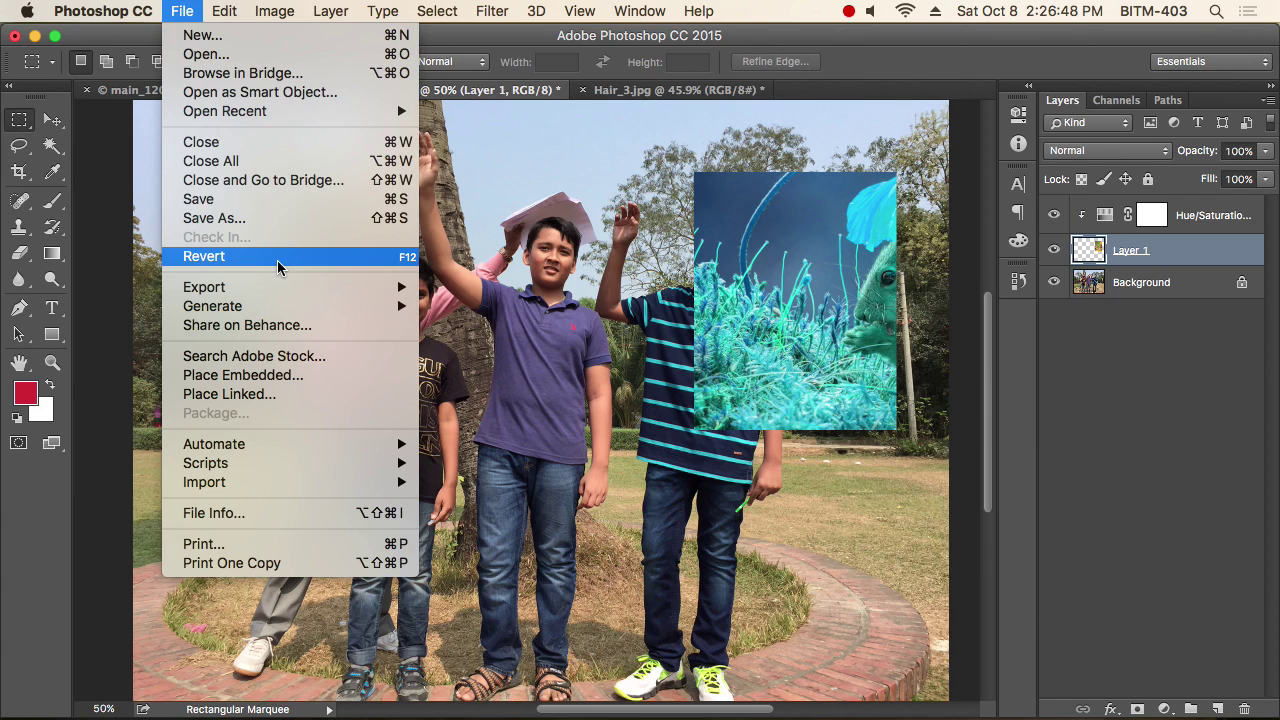
left_click(278, 262)
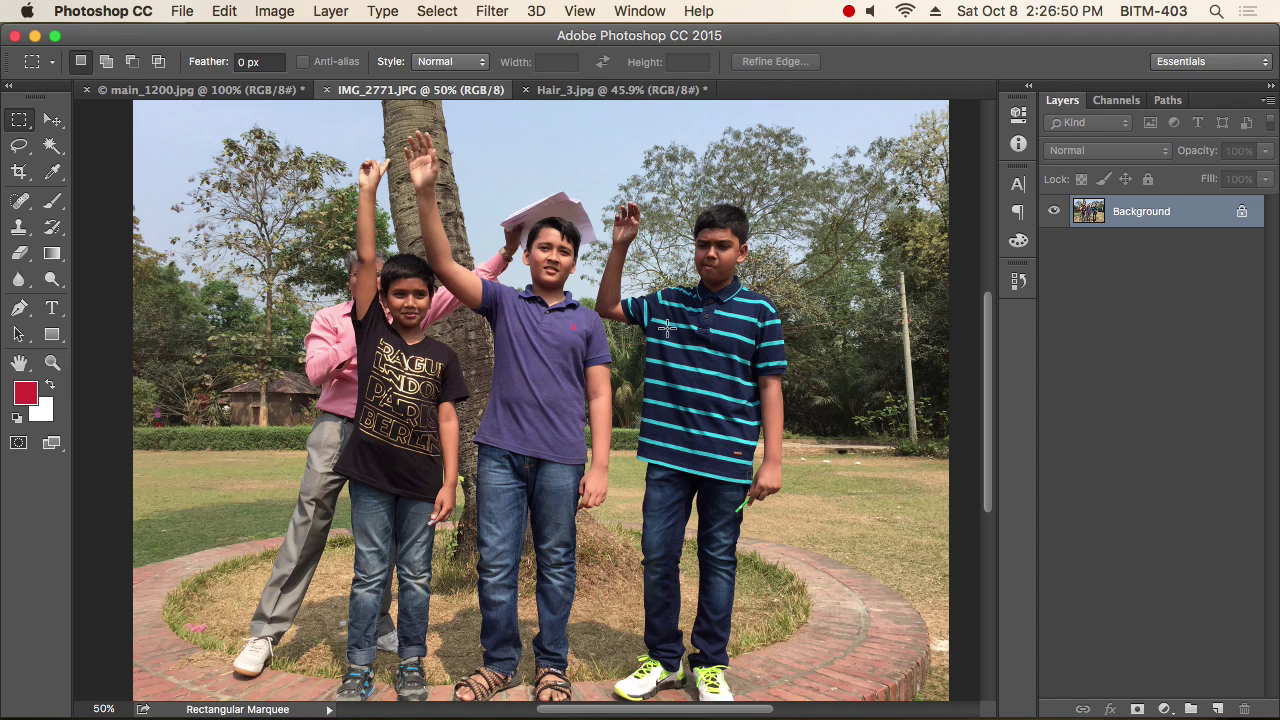
Step: Try a direct Brightness/Contrast adjustment on IMG_2771.JPG with Brightness 86 and Contrast 49, and lower the Contrast further
left_click(274, 11)
mouse_move(305, 70)
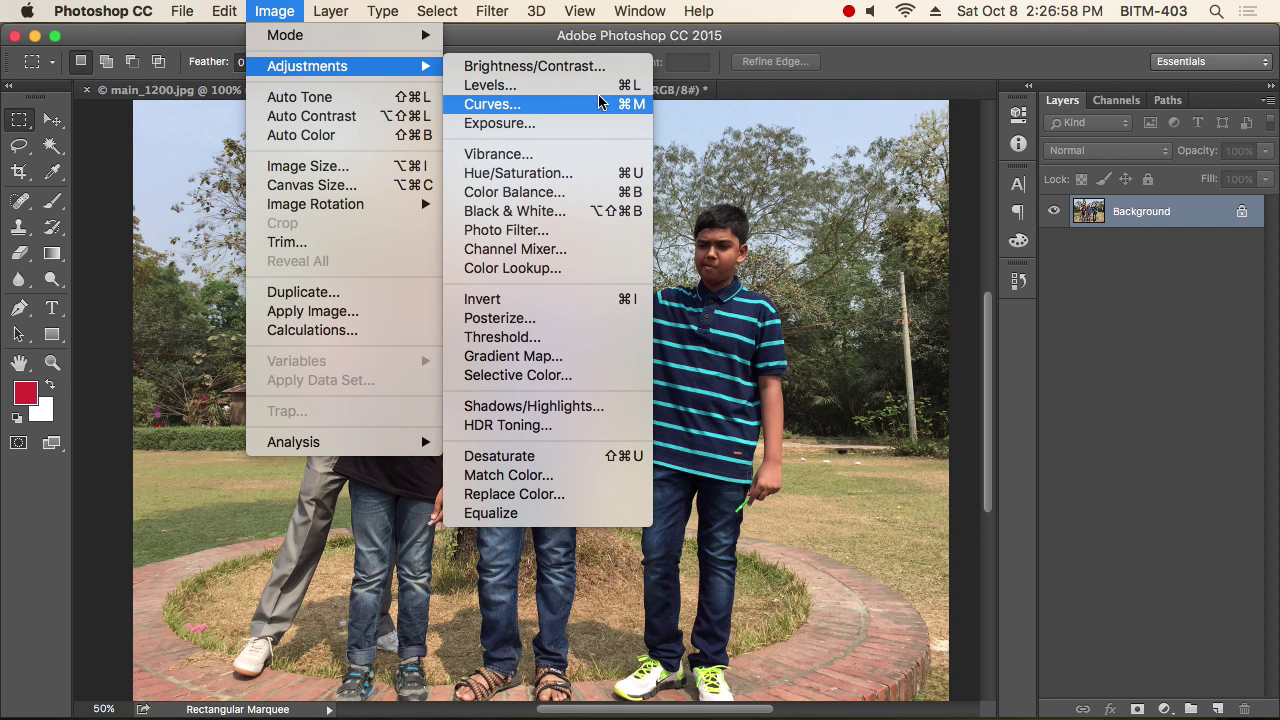
left_click(557, 66)
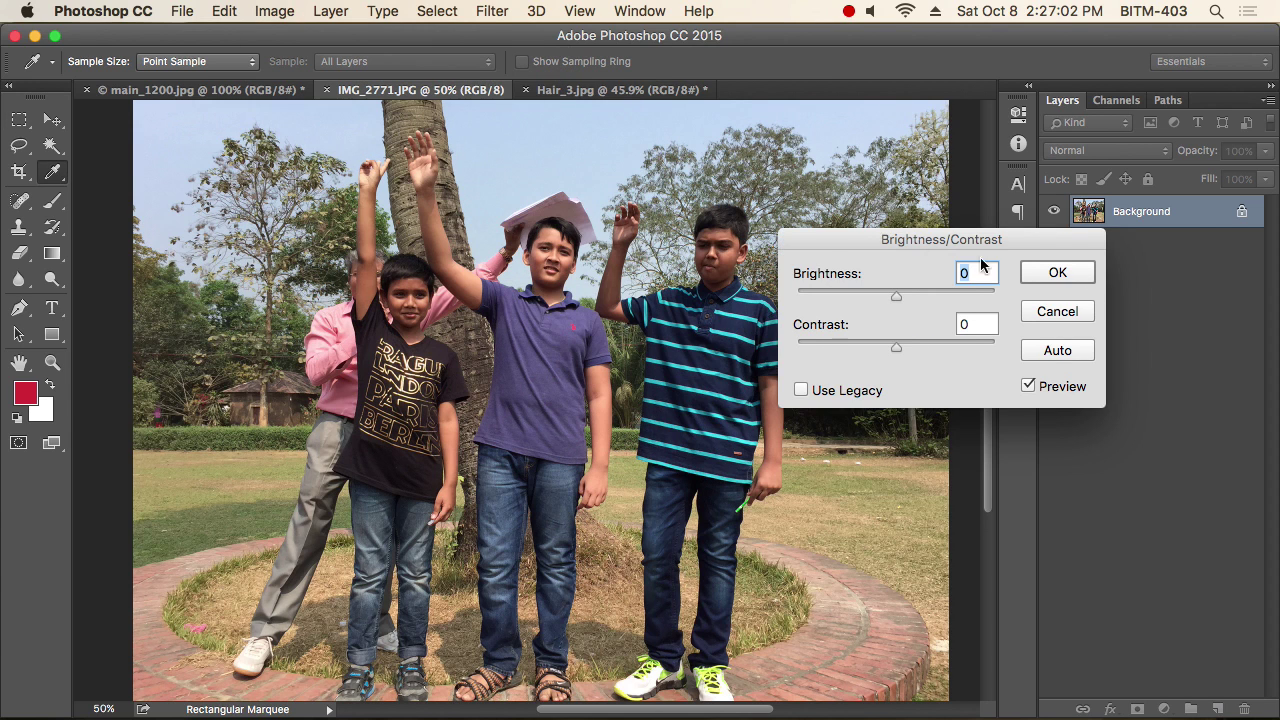
left_click_drag(916, 241, 1031, 255)
left_click_drag(1021, 313, 1068, 313)
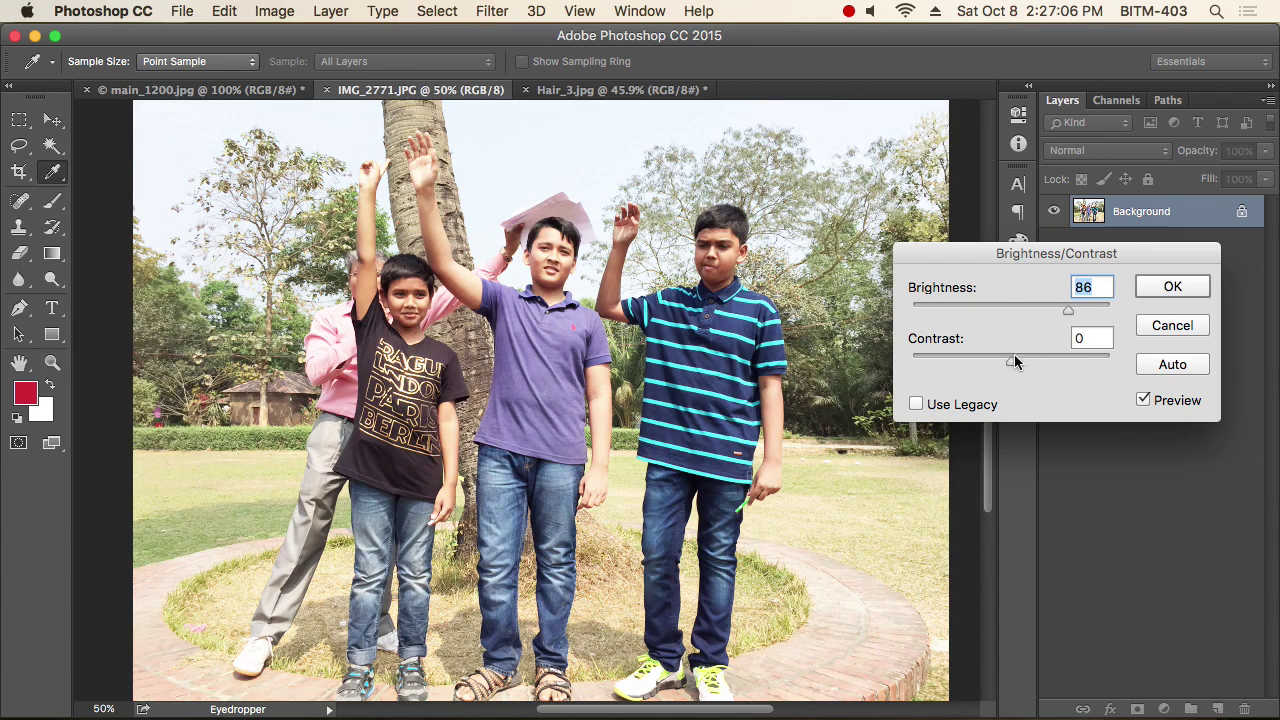
left_click_drag(1015, 362, 1066, 368)
left_click_drag(1103, 362, 1061, 373)
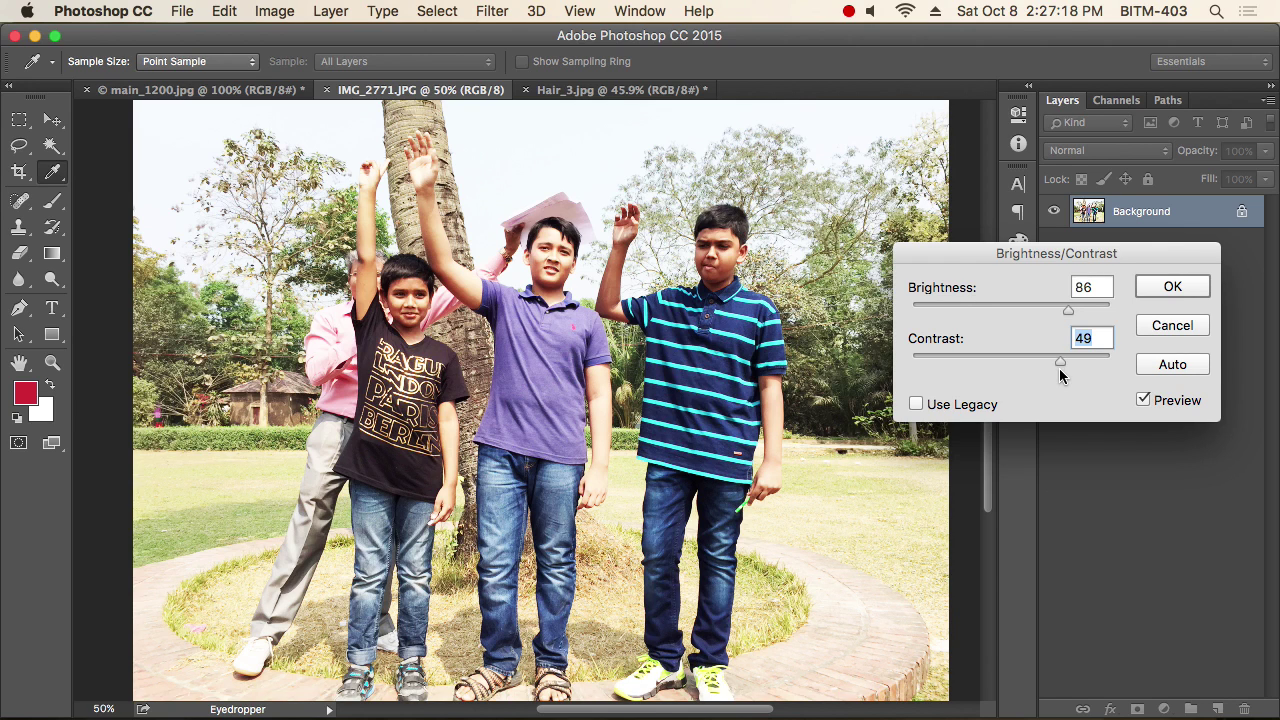
left_click_drag(1063, 364, 977, 390)
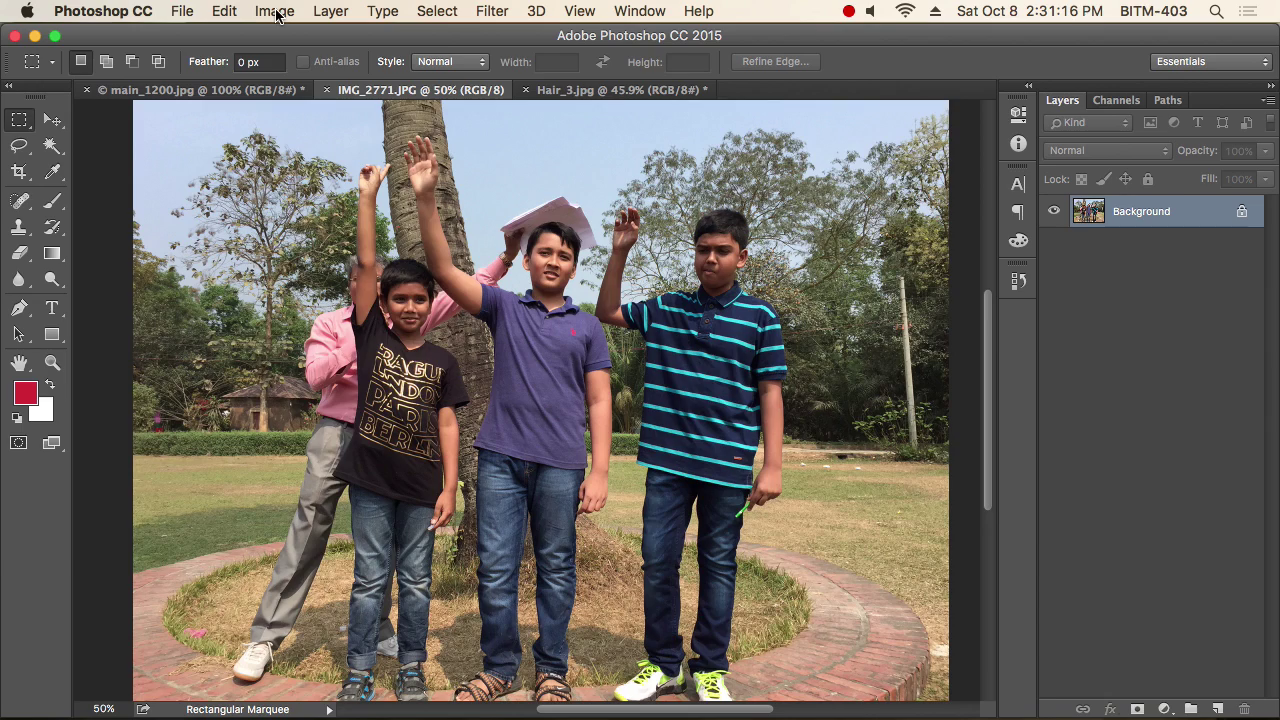
left_click(276, 11)
mouse_move(340, 68)
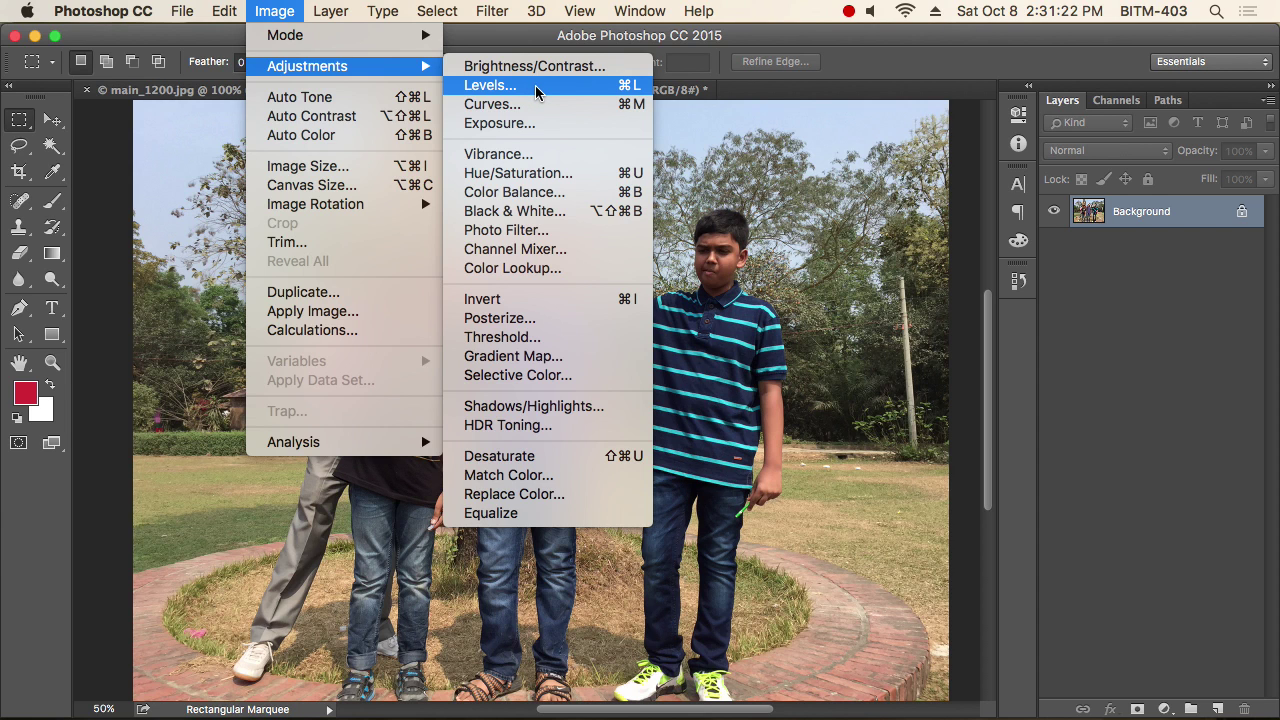
left_click(917, 67)
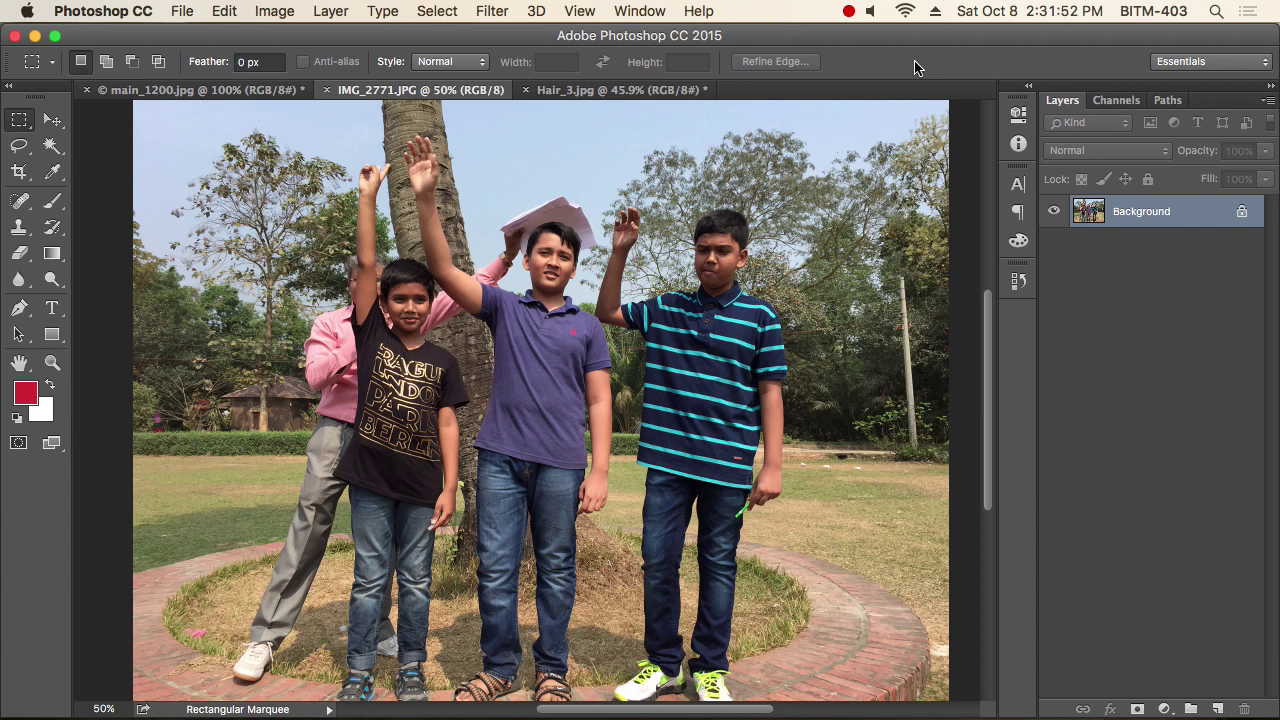
Step: Examine the dark trees beside the light pole and the striped shirt's sleeve up close in IMG_2771.JPG
scroll(675, 283, "down", 3)
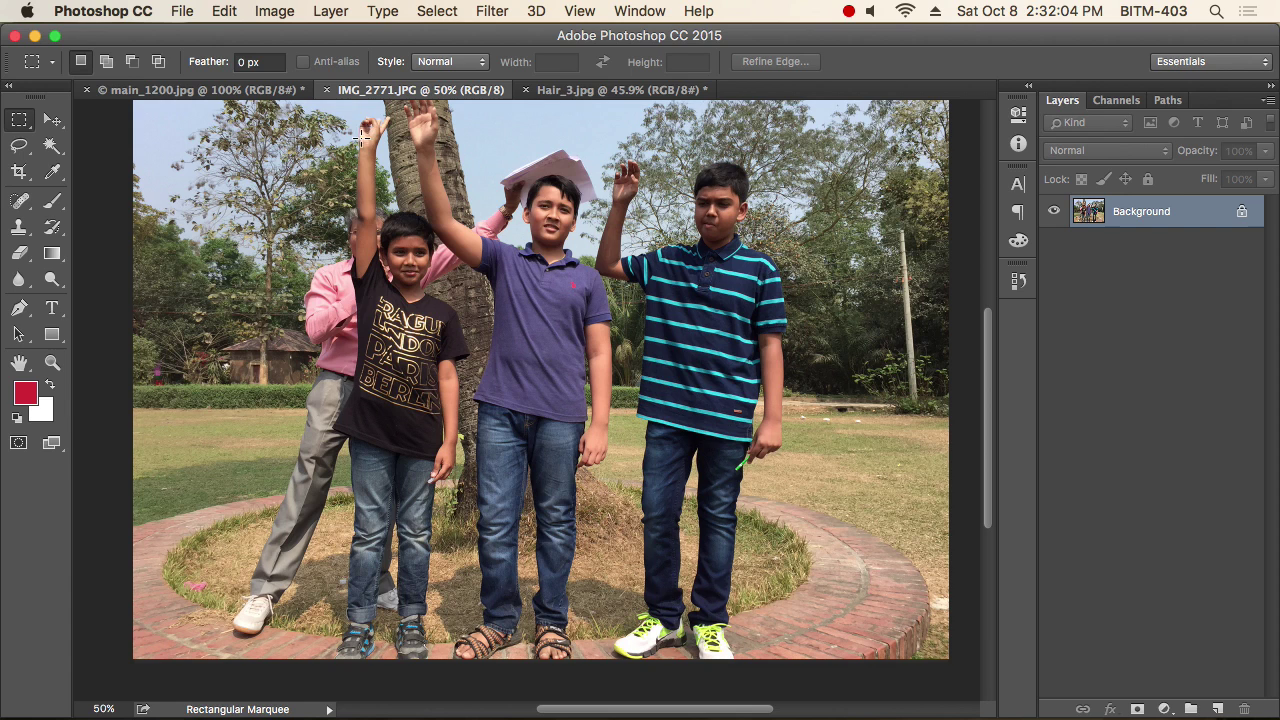
scroll(600, 370, "up", 3)
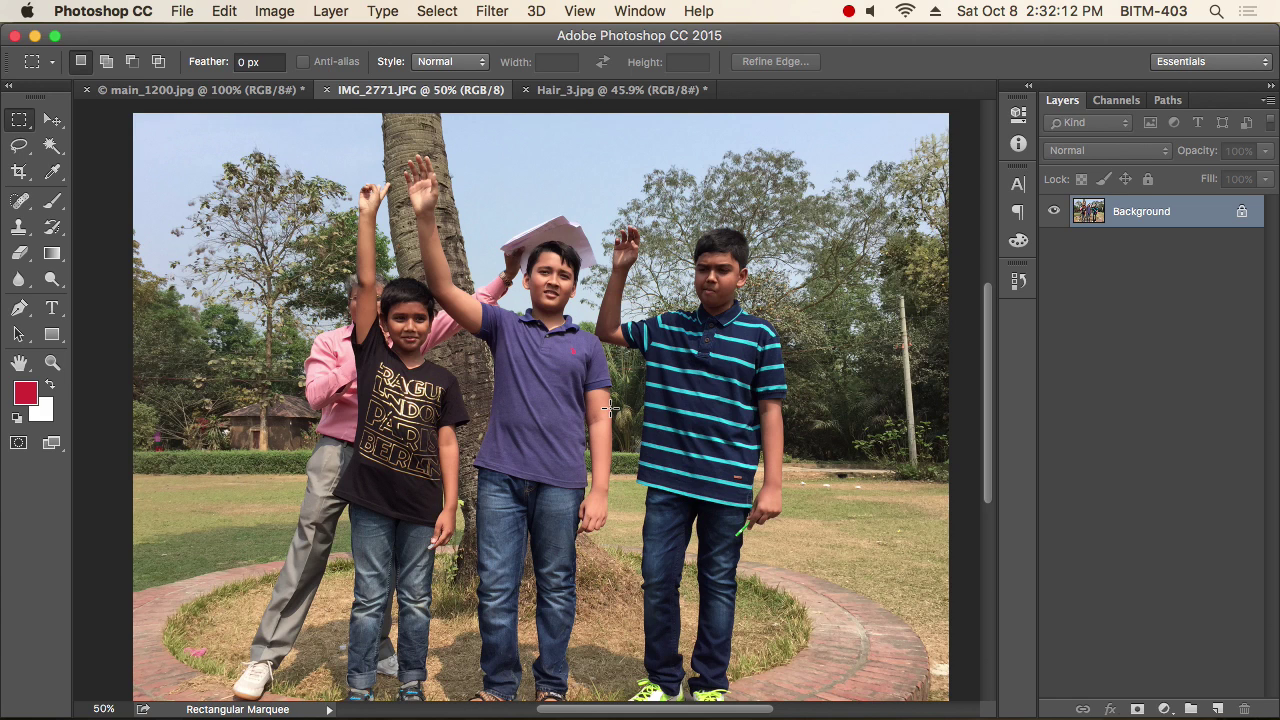
scroll(609, 408, "down", 3)
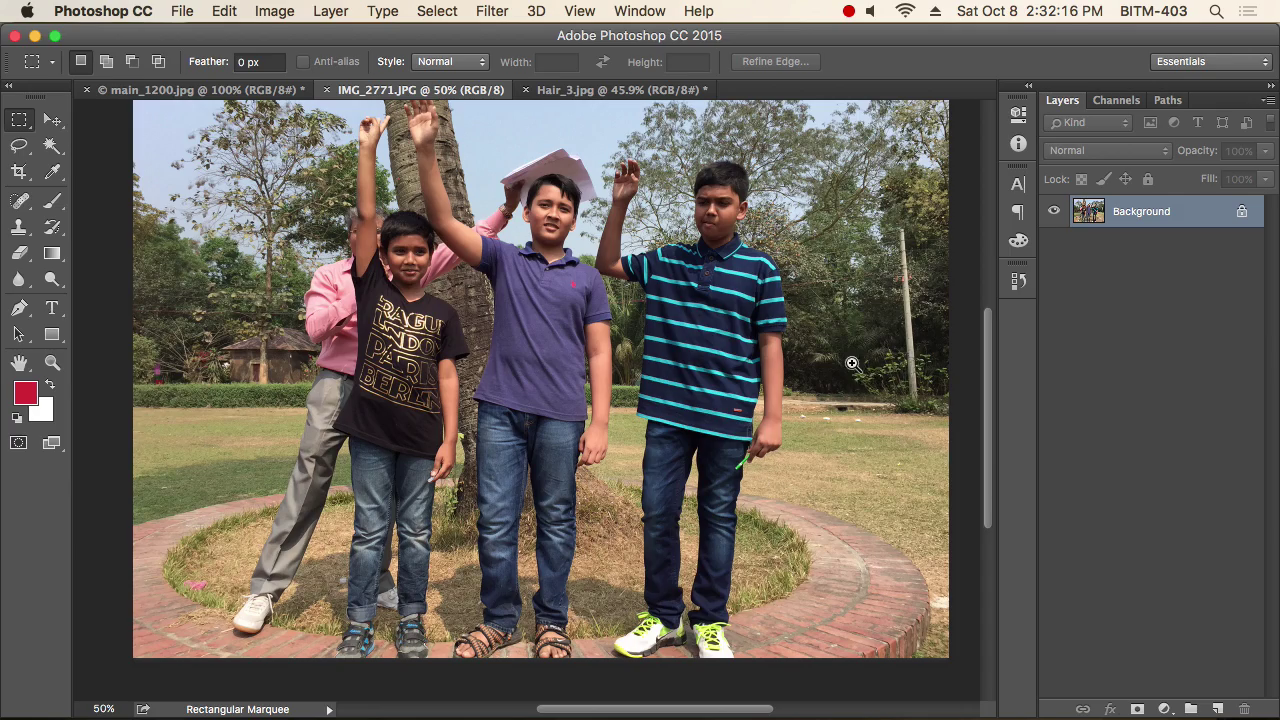
scroll(880, 395, "up", 5)
left_click_drag(872, 440, 540, 434)
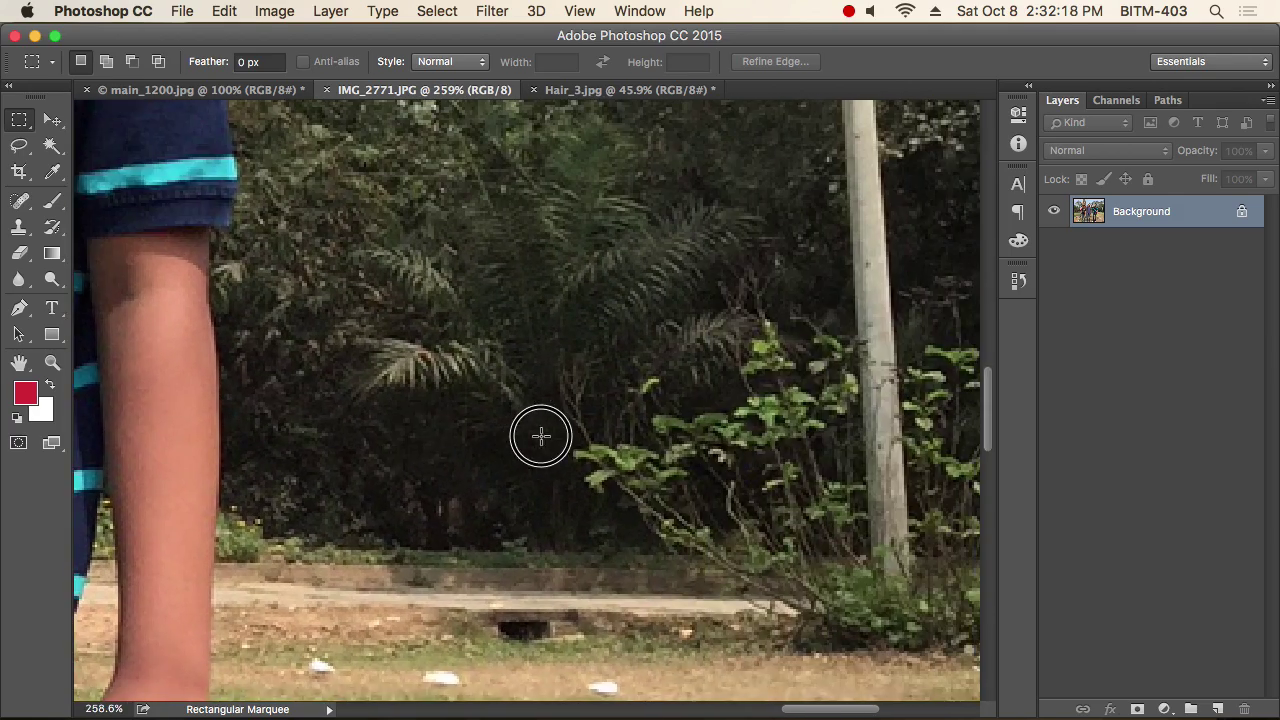
left_click_drag(977, 250, 726, 354)
scroll(760, 428, "down", 6)
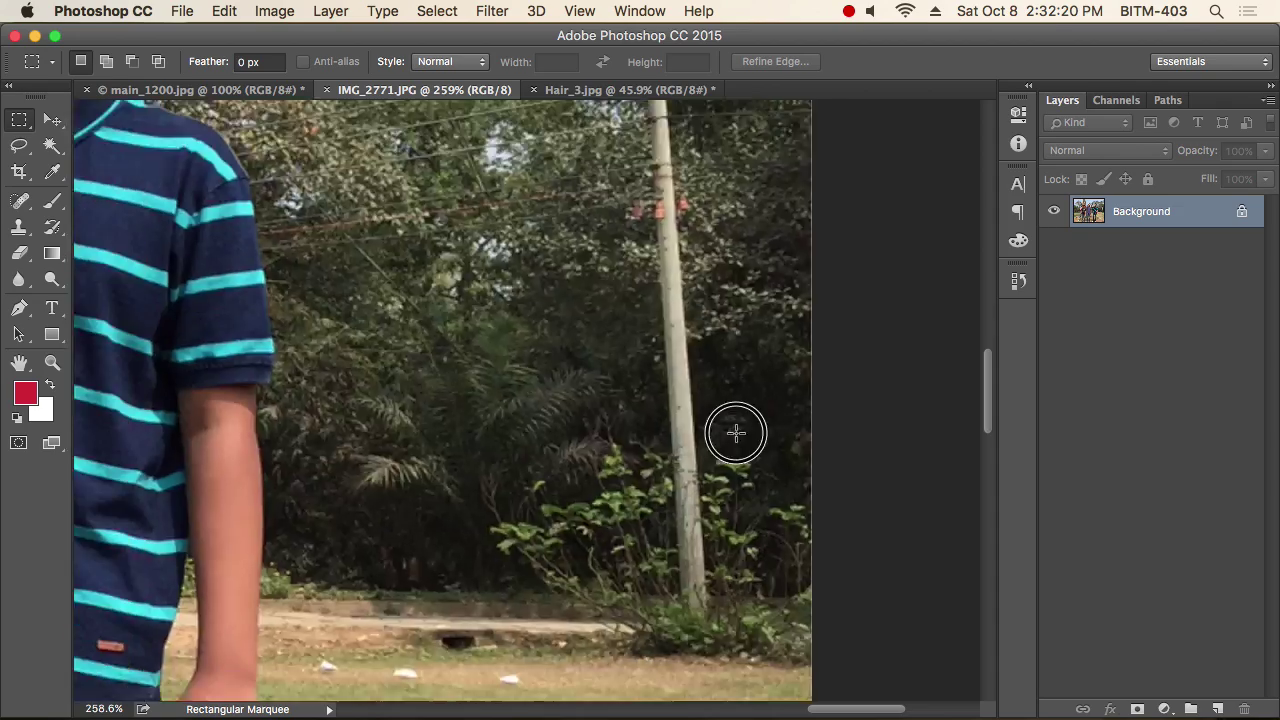
scroll(536, 456, "up", 3)
scroll(536, 456, "up", 4)
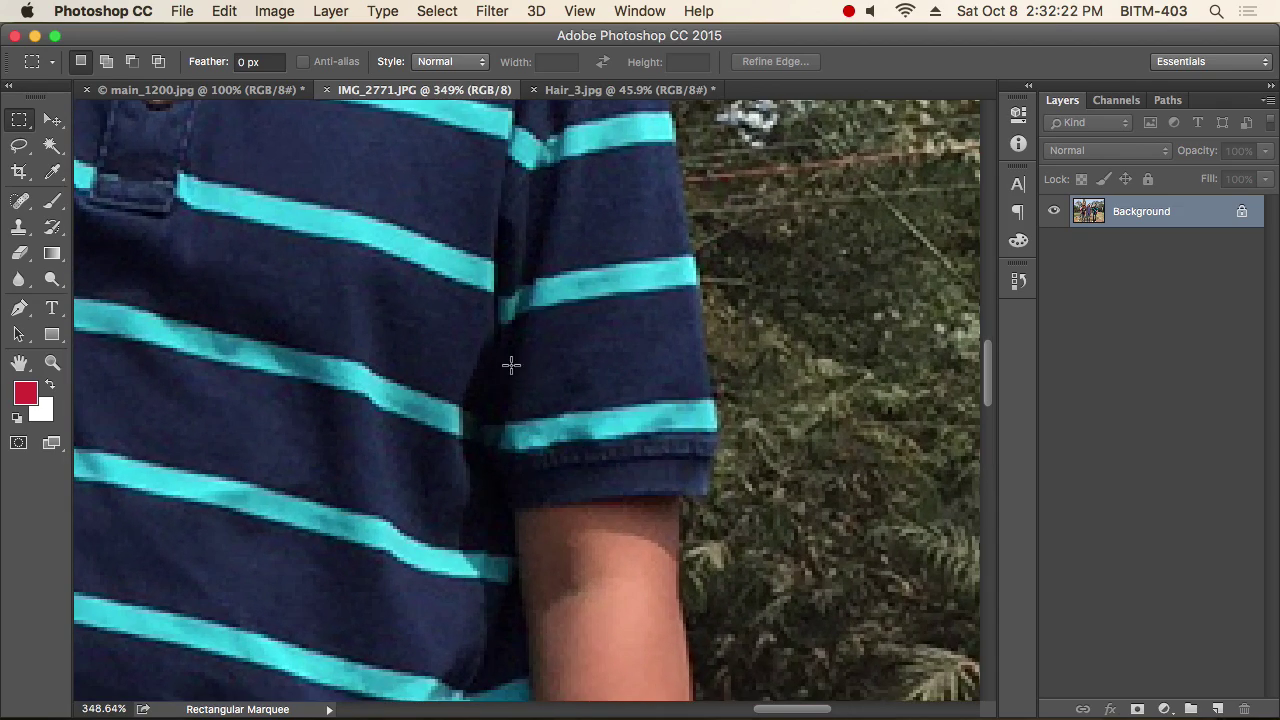
scroll(486, 411, "down", 8)
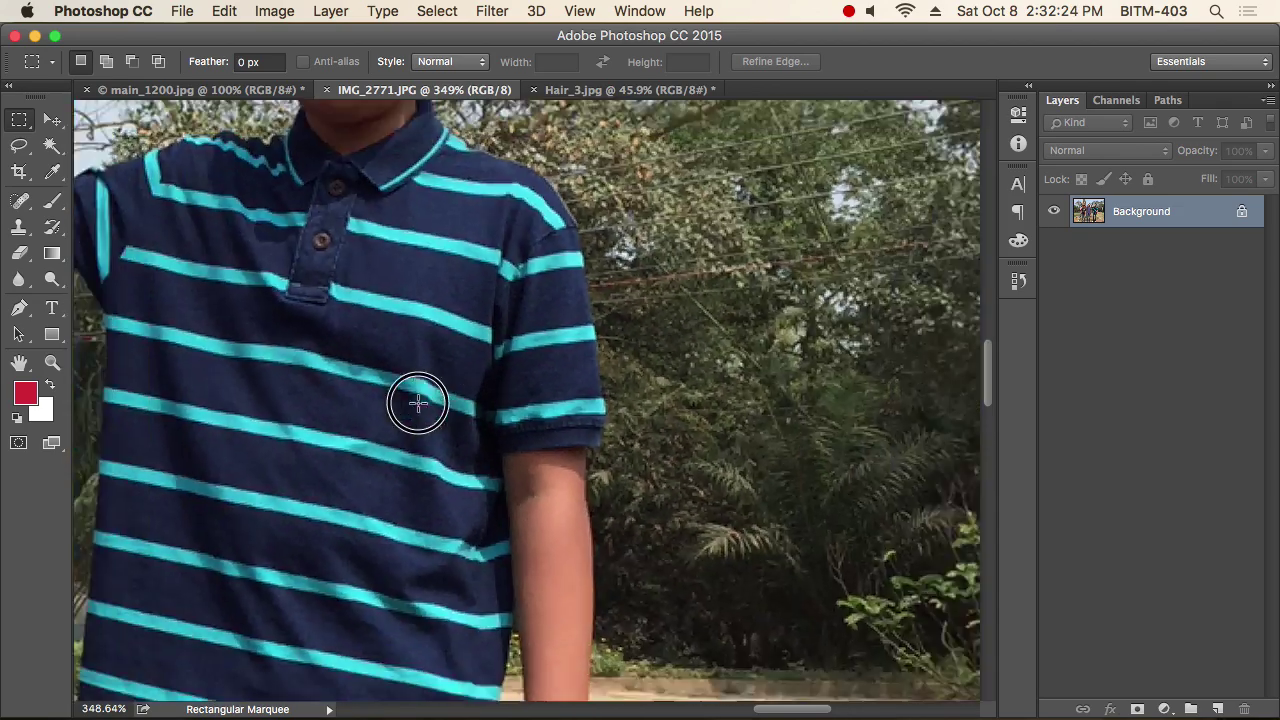
Step: Examine the bright pink shirt and the black T-shirt's sleeve up close, and return to a view of the whole picture
scroll(363, 381, "up", 8)
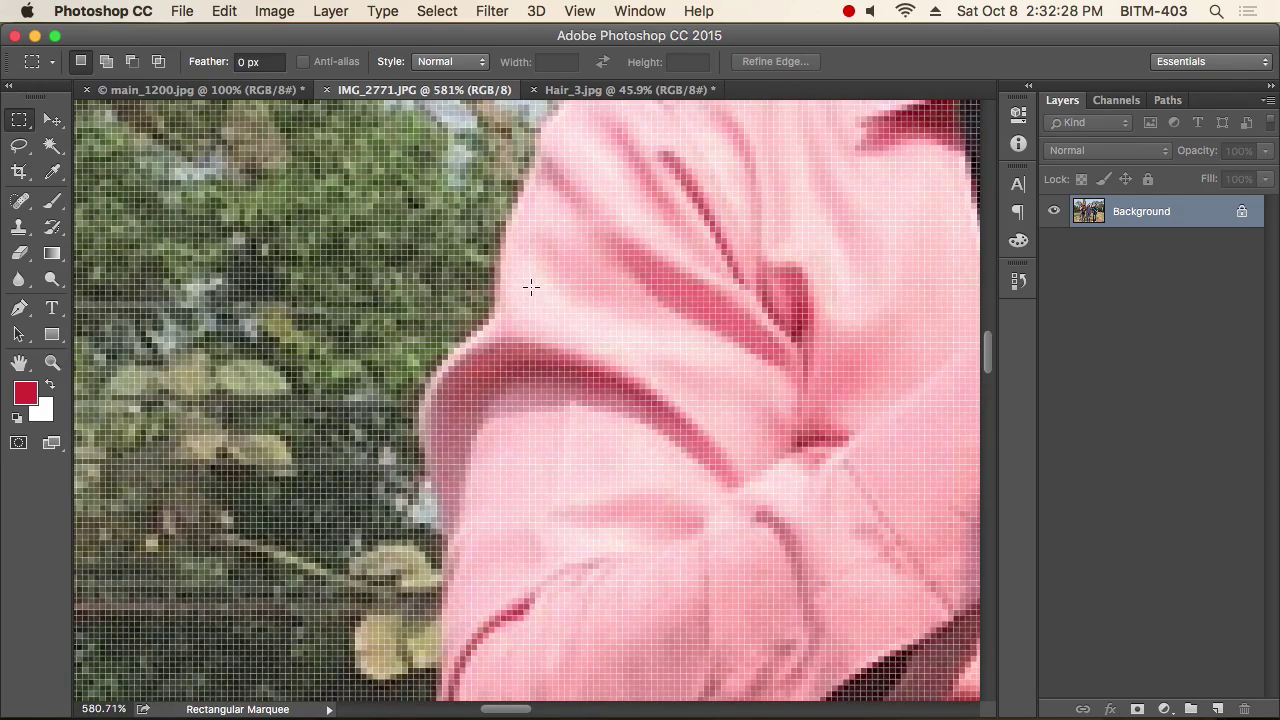
left_click_drag(522, 279, 629, 349)
left_click_drag(517, 476, 640, 545)
left_click(749, 553)
scroll(751, 486, "down", 6)
left_click_drag(830, 390, 430, 381)
scroll(430, 381, "up", 2)
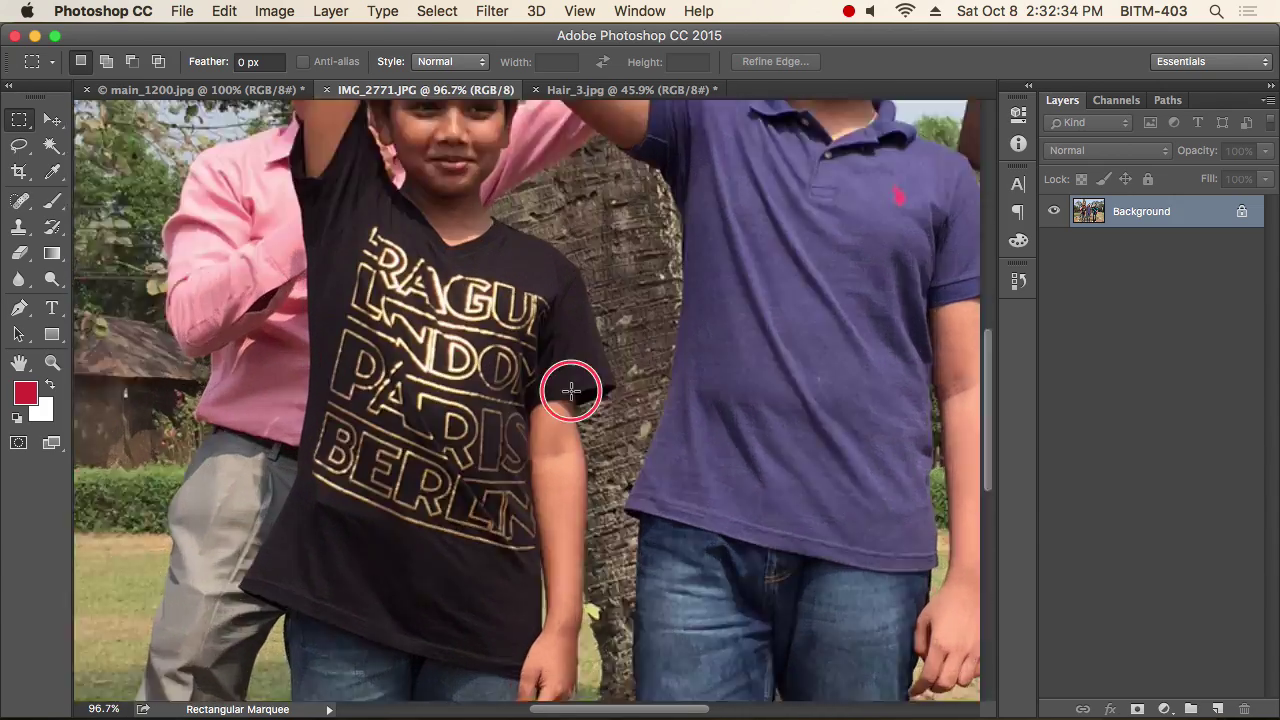
left_click_drag(570, 390, 634, 449)
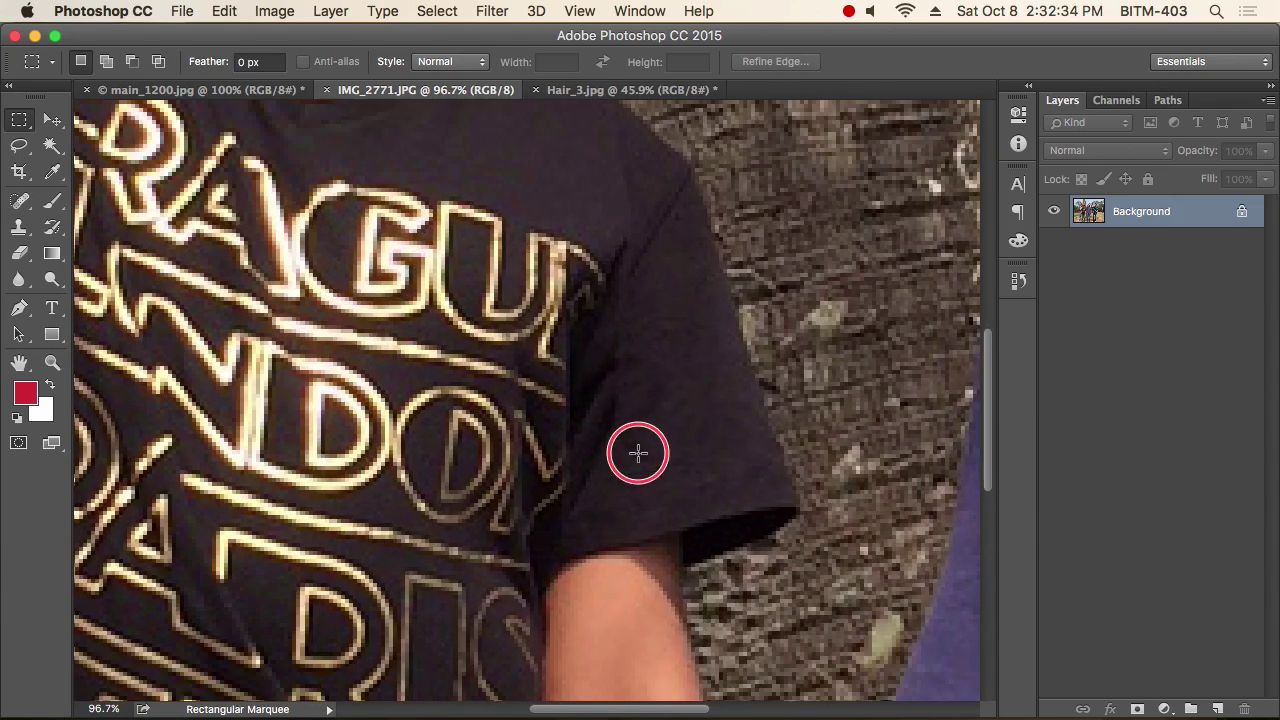
scroll(734, 409, "down", 6)
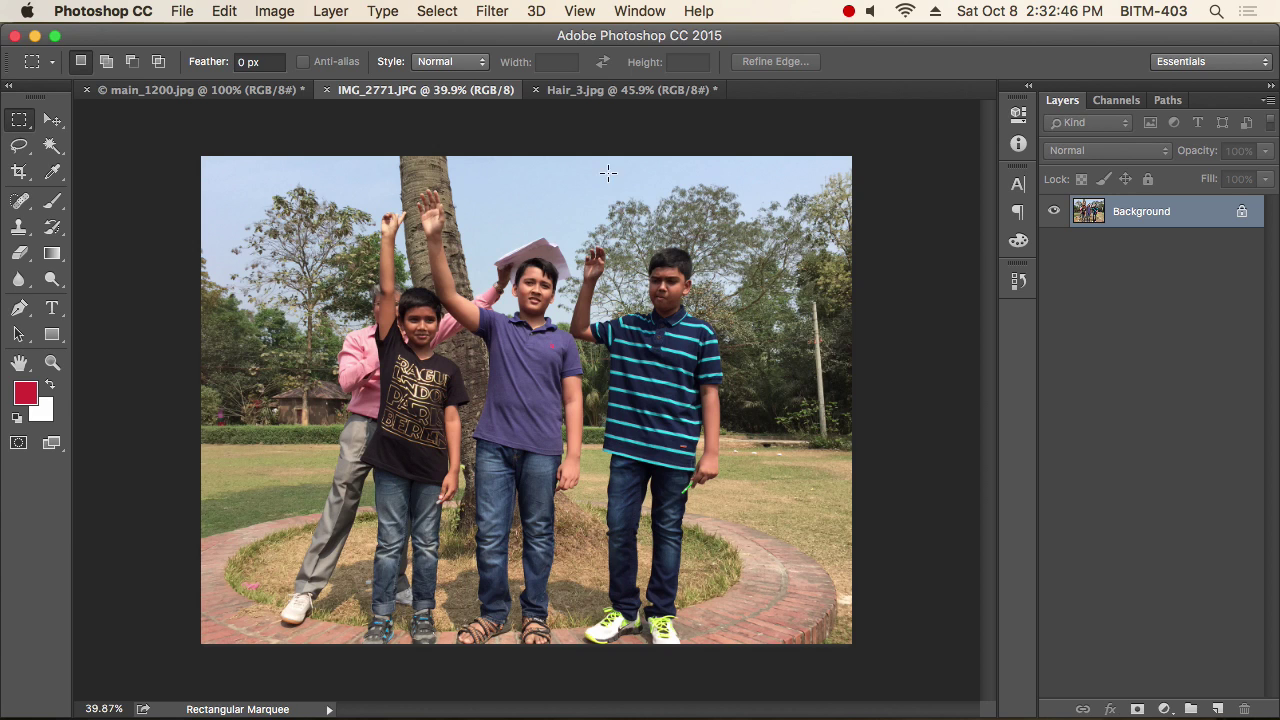
Step: Try a direct Levels adjustment on IMG_2771.JPG with the white input level at 134, and restore it to 255
left_click(274, 11)
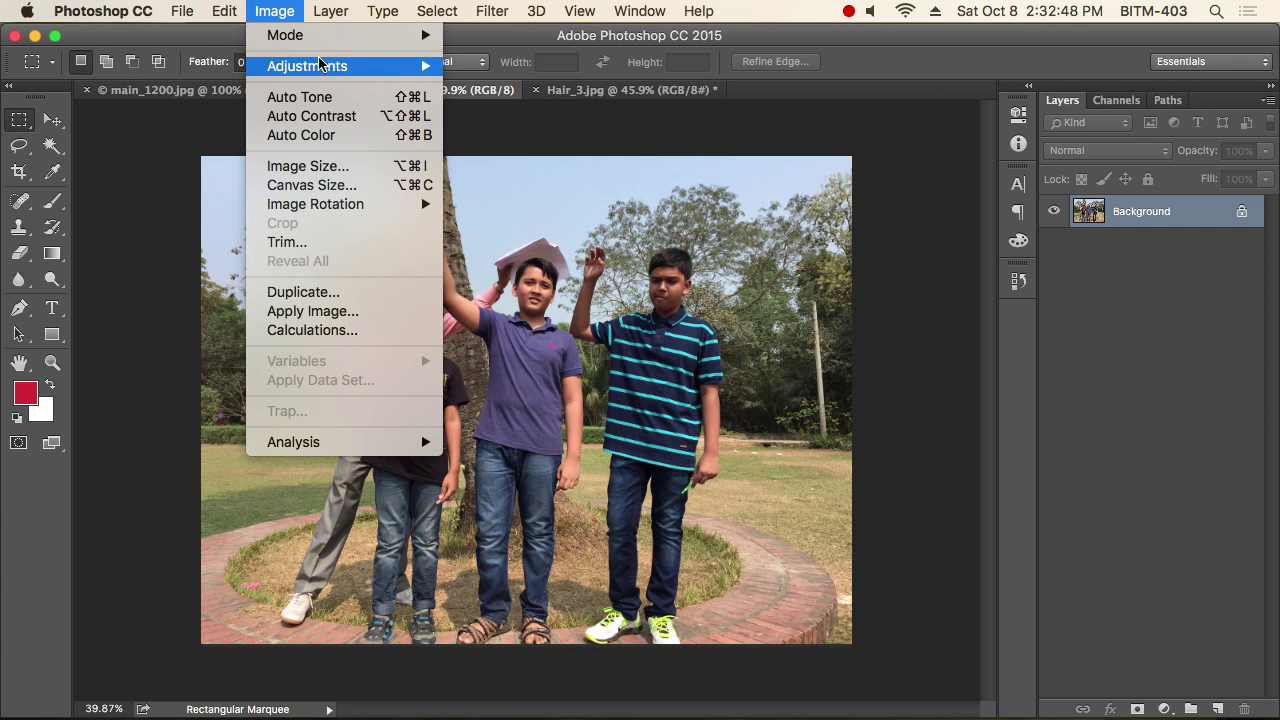
mouse_move(328, 74)
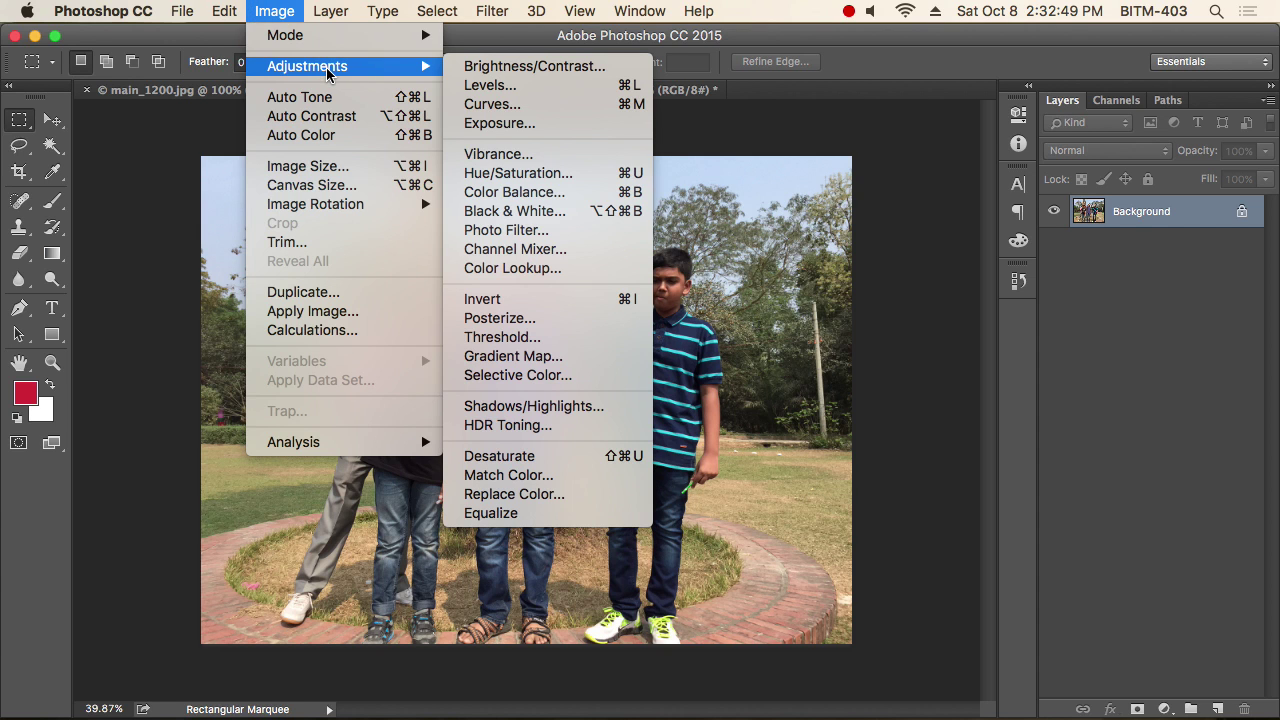
left_click(556, 95)
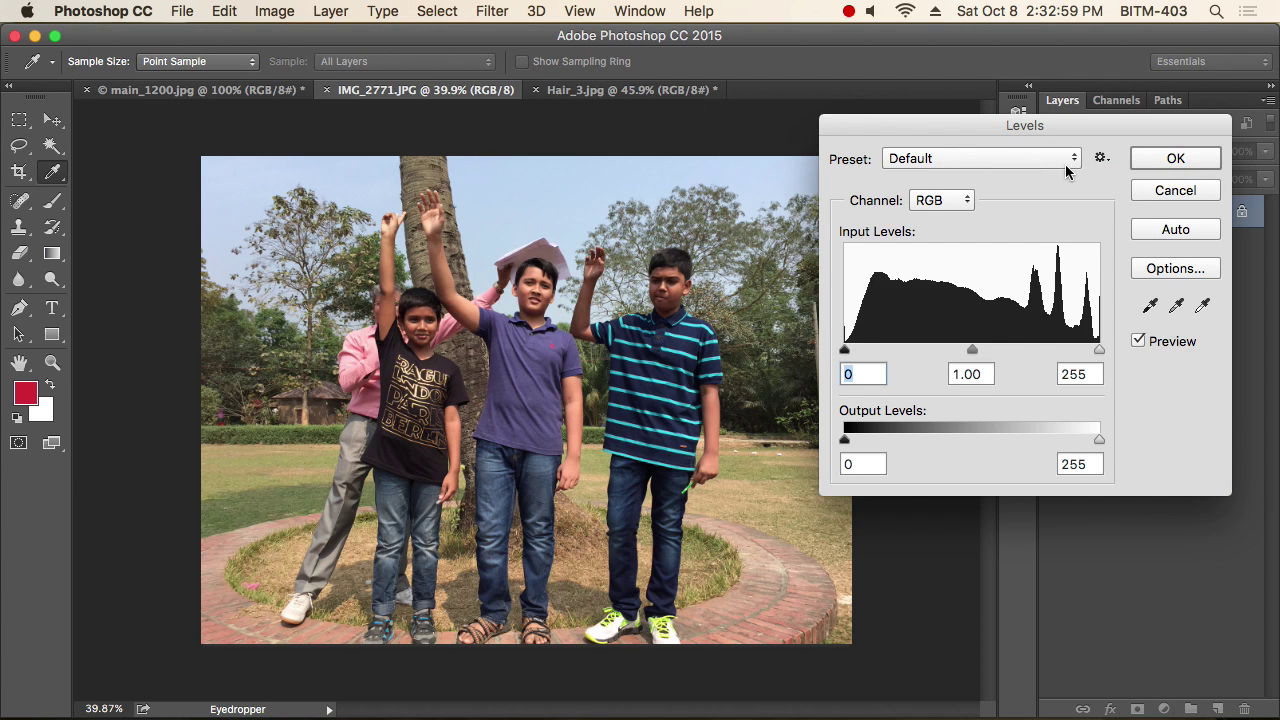
left_click_drag(1014, 125, 850, 110)
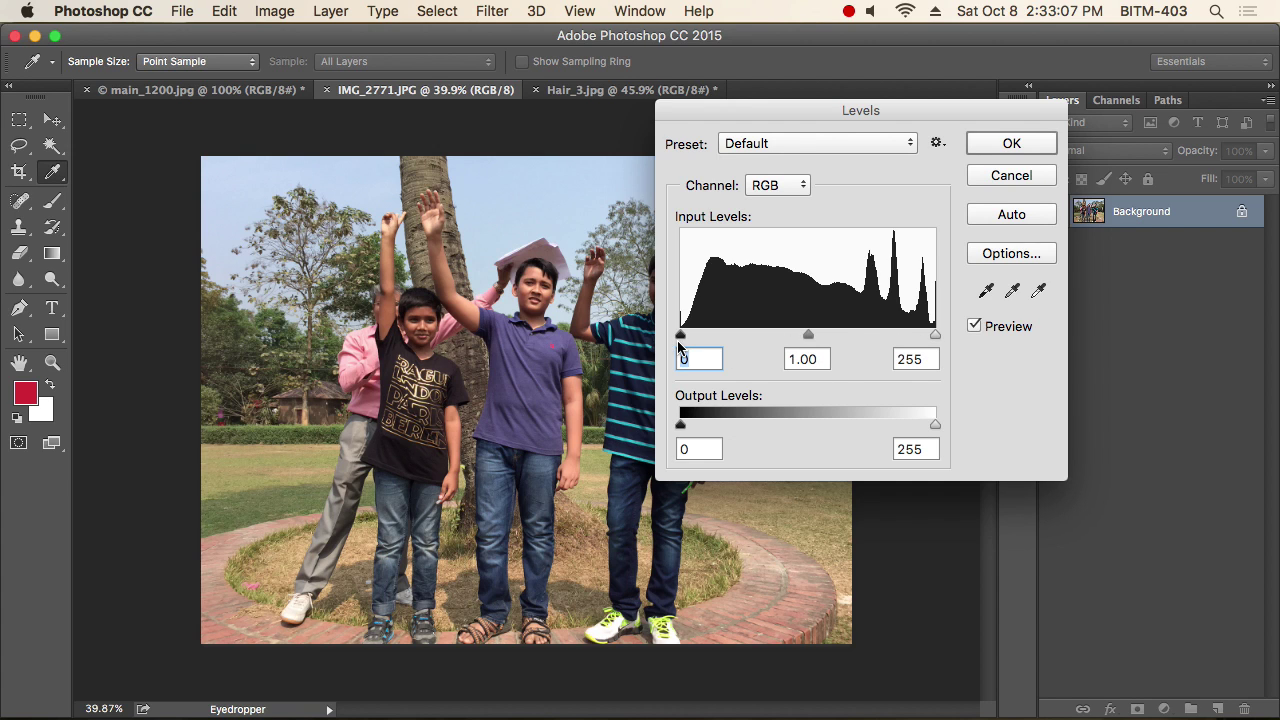
left_click_drag(857, 114, 1020, 128)
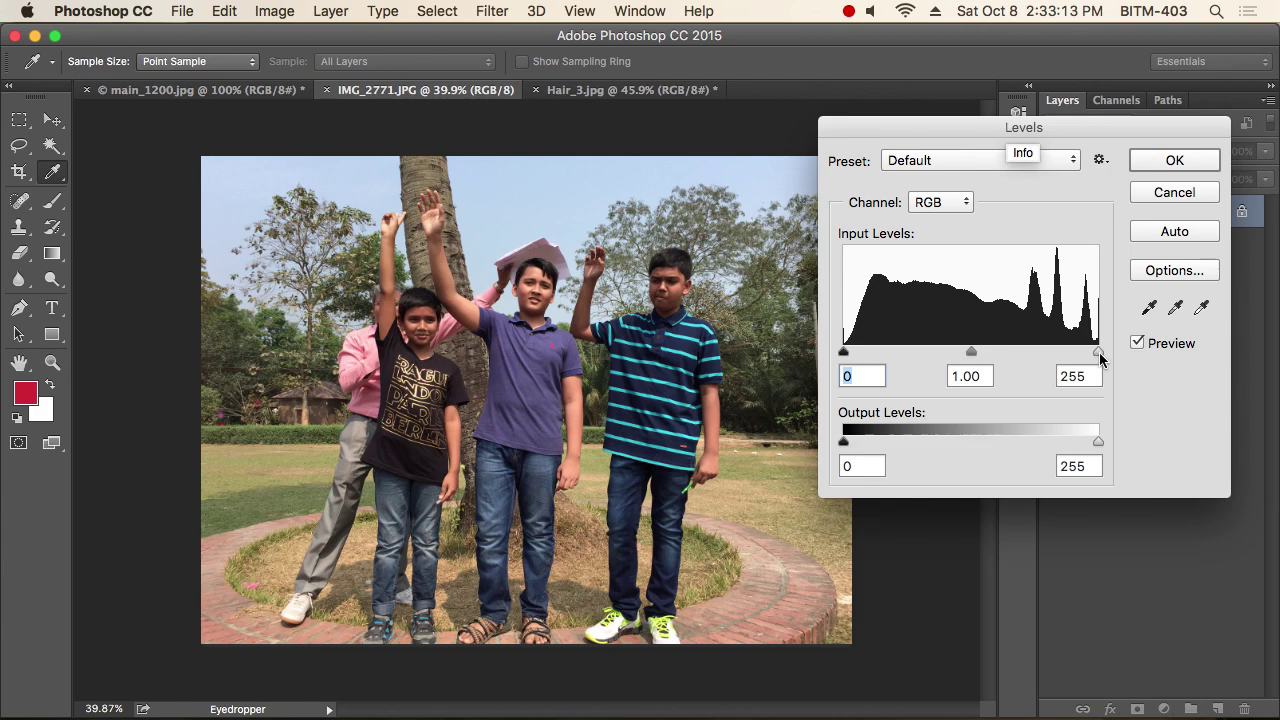
left_click_drag(1099, 358, 977, 366)
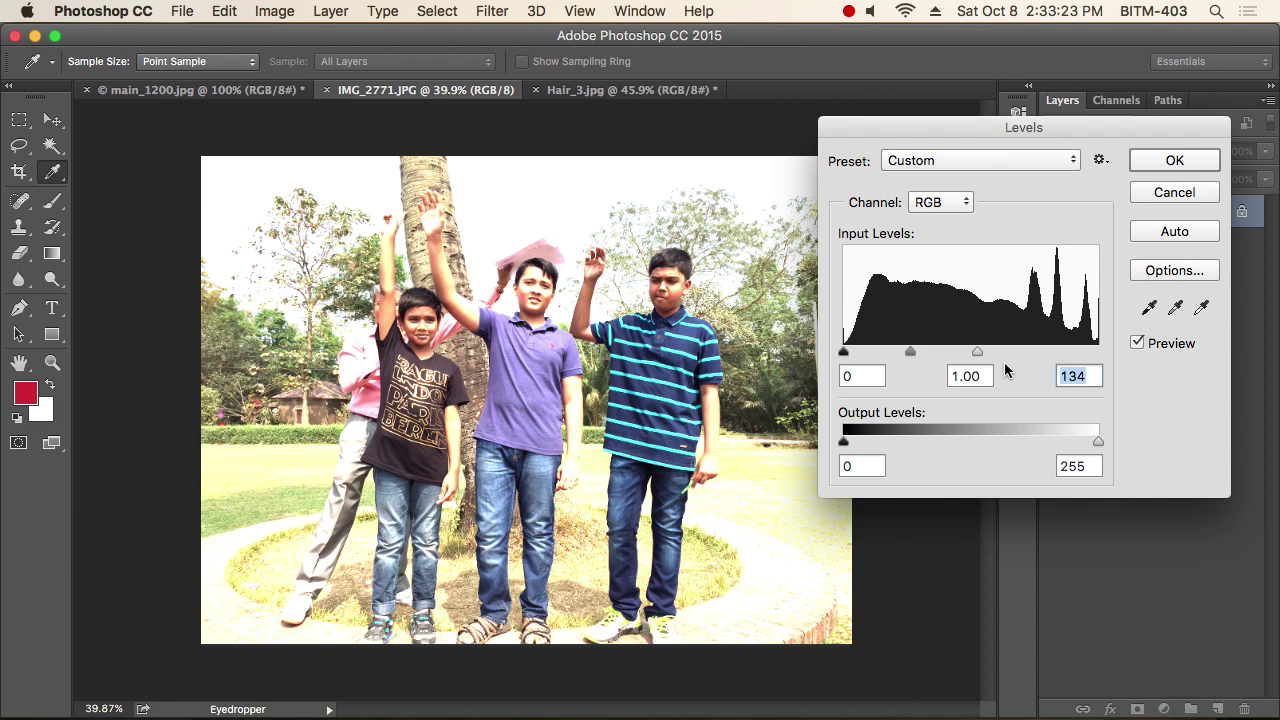
left_click_drag(977, 355, 1154, 374)
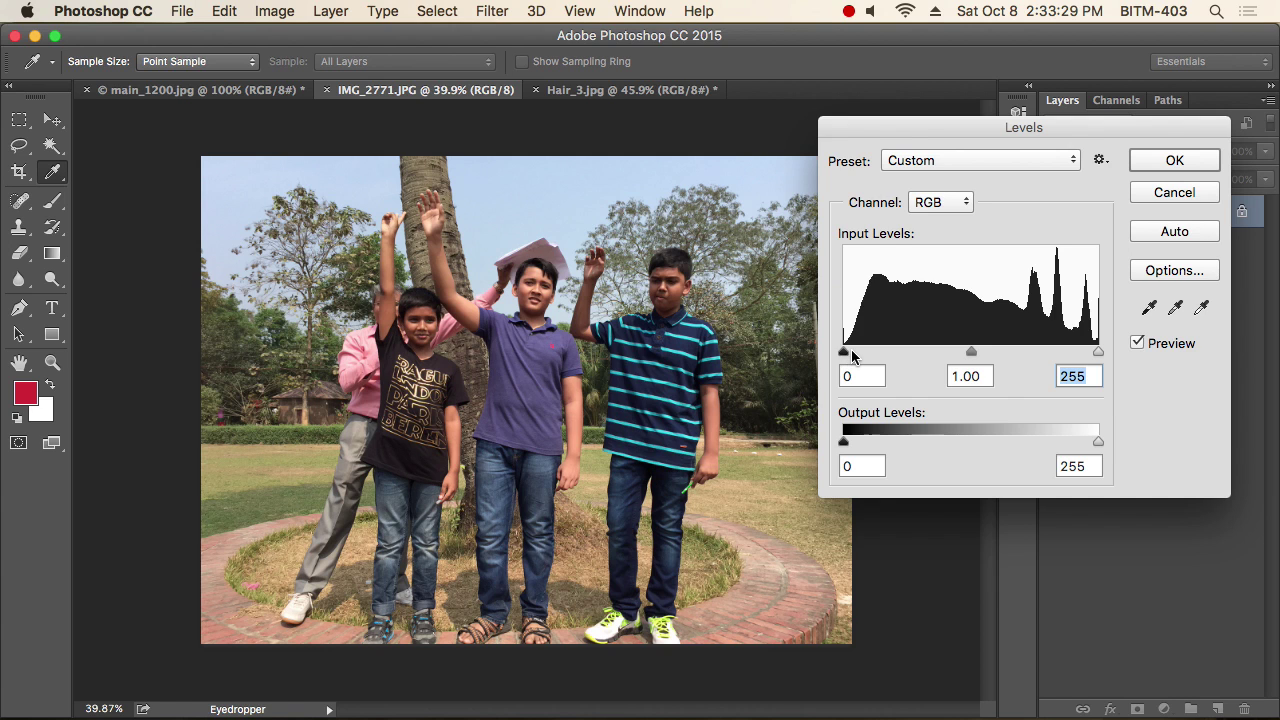
Step: Try the Levels black input at 37 and restore it to 0, and try lightening the midtones
left_click_drag(846, 353, 881, 354)
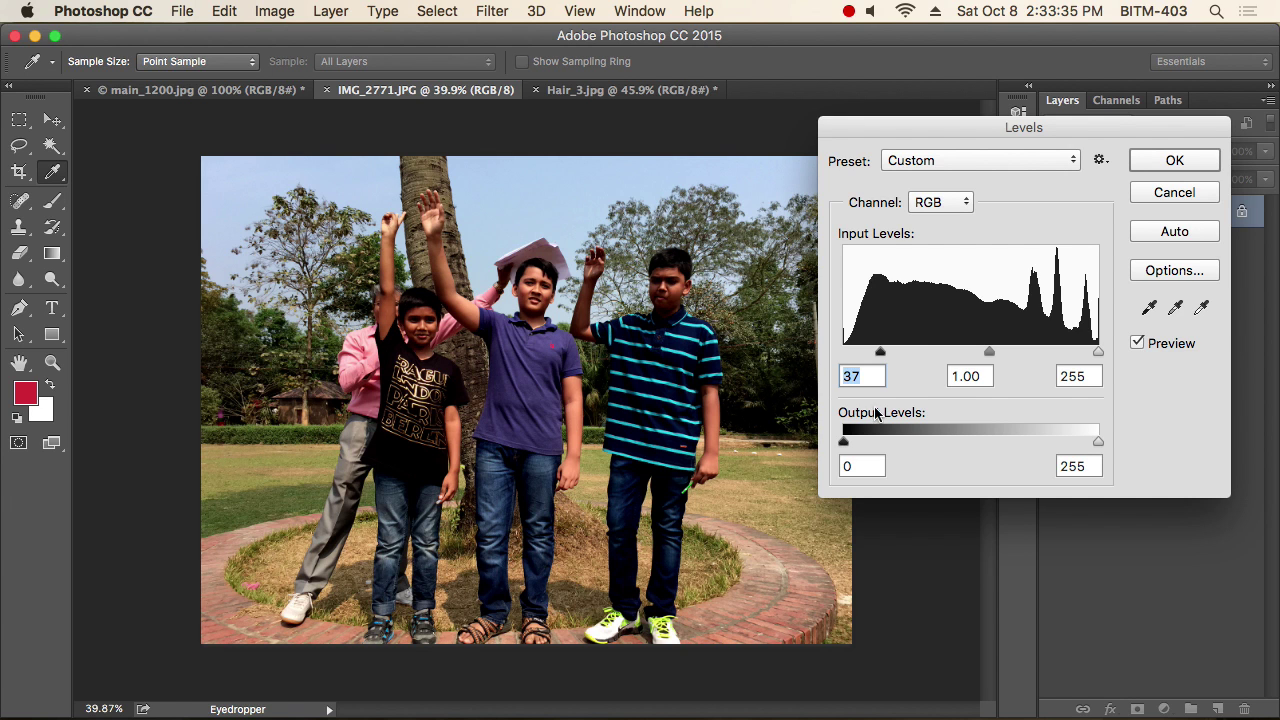
left_click_drag(880, 353, 808, 349)
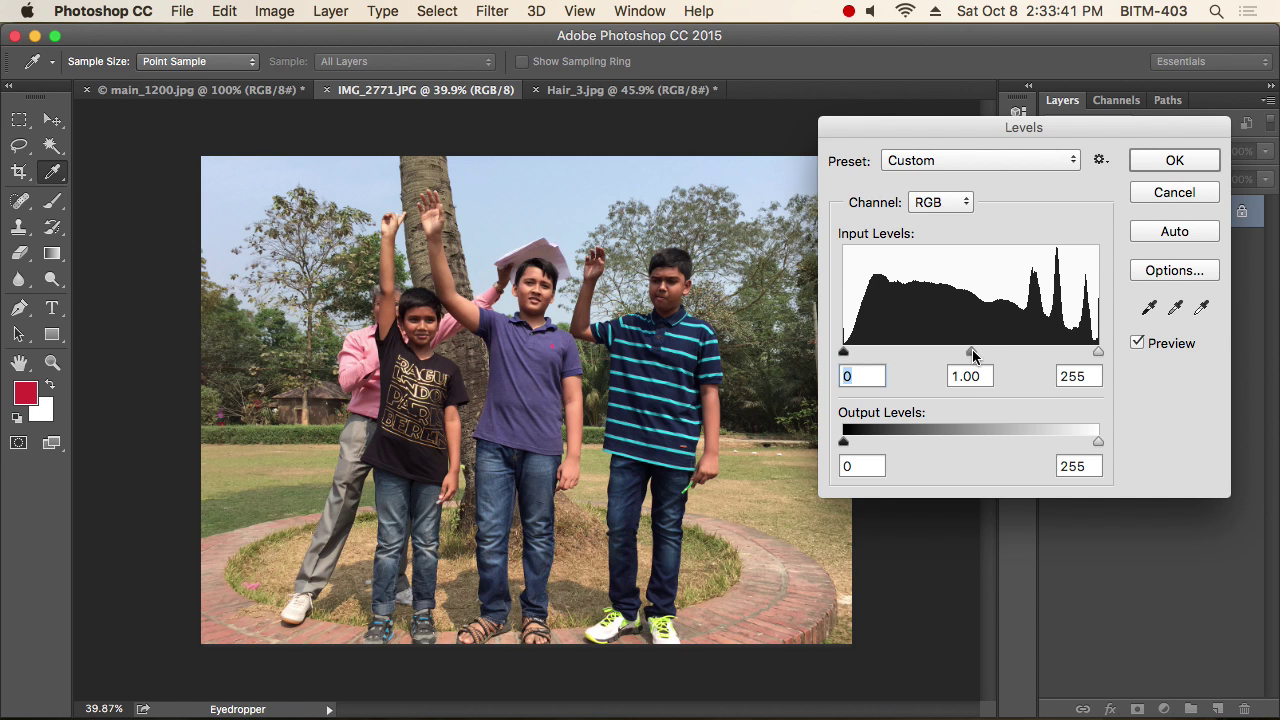
mouse_move(973, 355)
left_mouse_down()
mouse_move(921, 362)
mouse_move(1029, 364)
mouse_move(894, 356)
mouse_move(948, 360)
left_mouse_up()
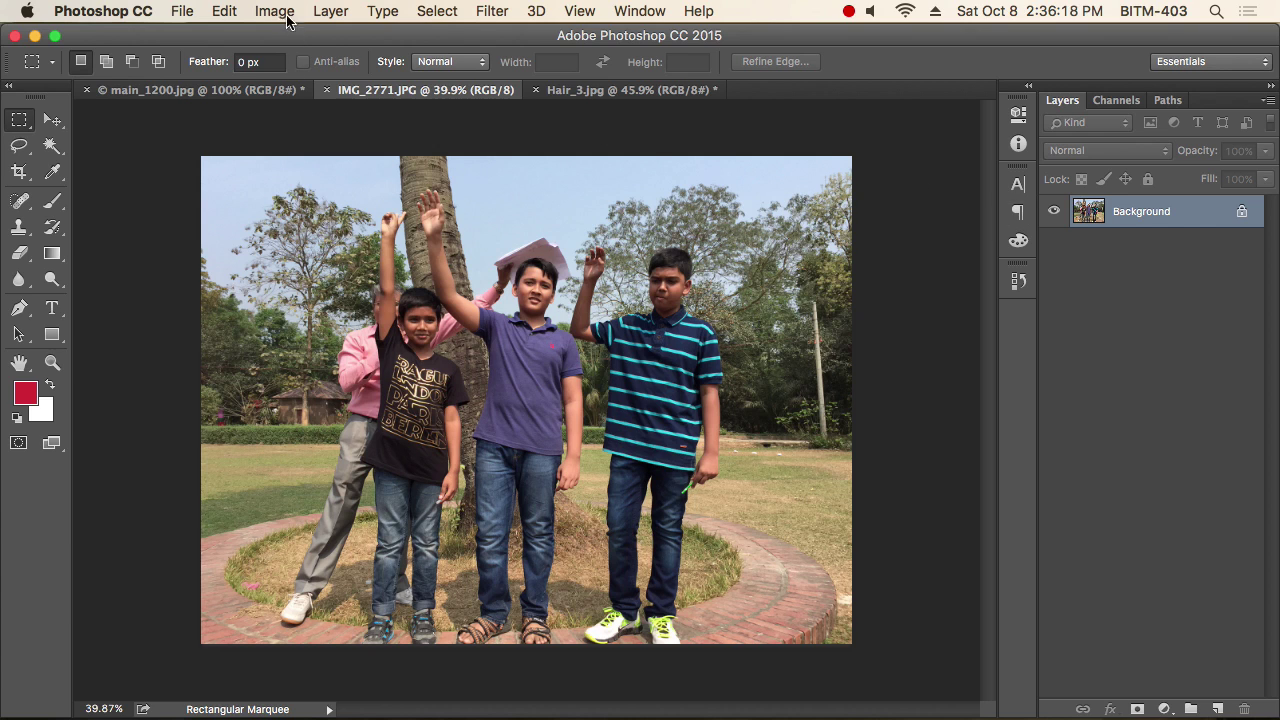
Step: Start a direct Curves adjustment on IMG_2771.JPG and try moving the white point, returning it to input 255
left_click(284, 14)
mouse_move(313, 70)
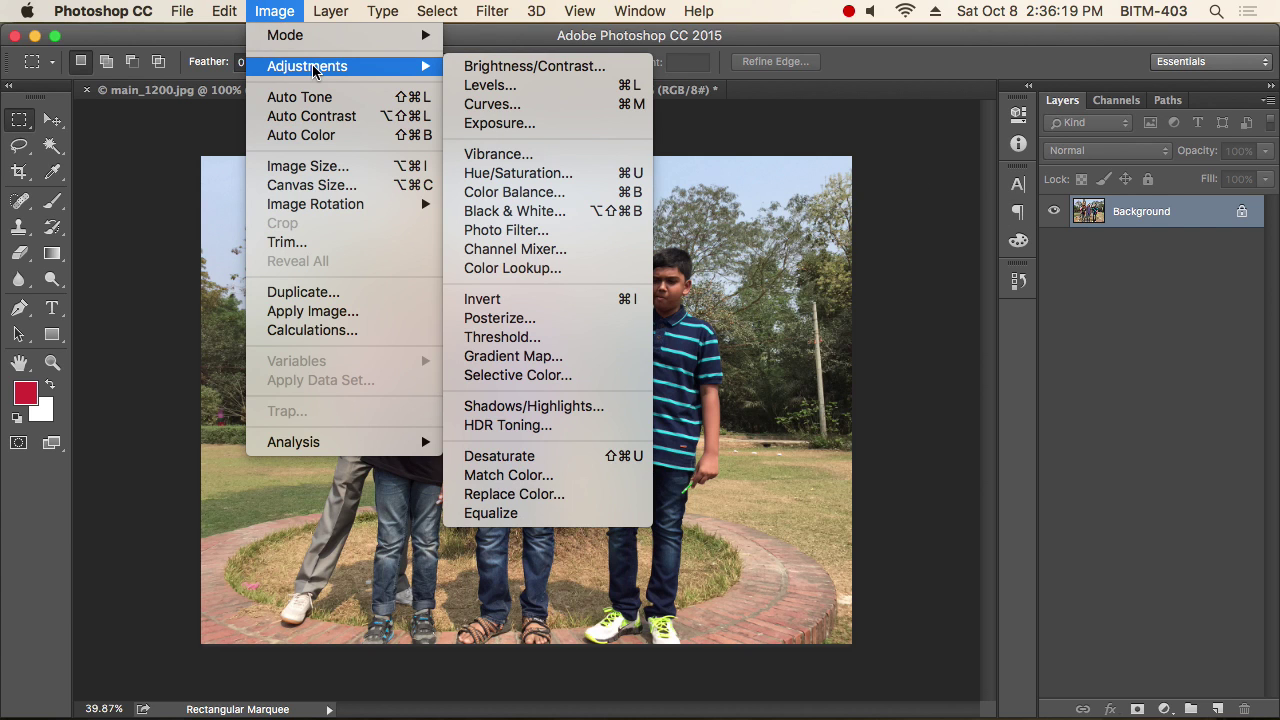
left_click(516, 105)
left_click_drag(950, 118, 1098, 126)
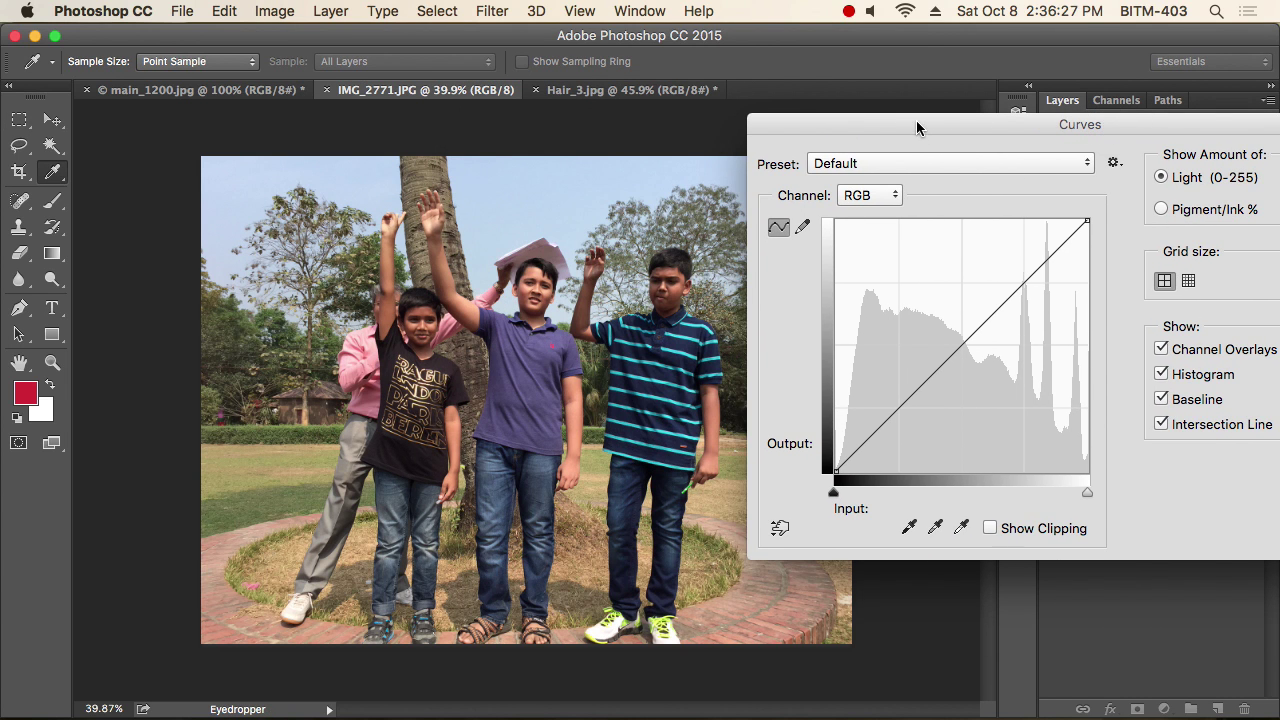
left_click_drag(916, 126, 857, 130)
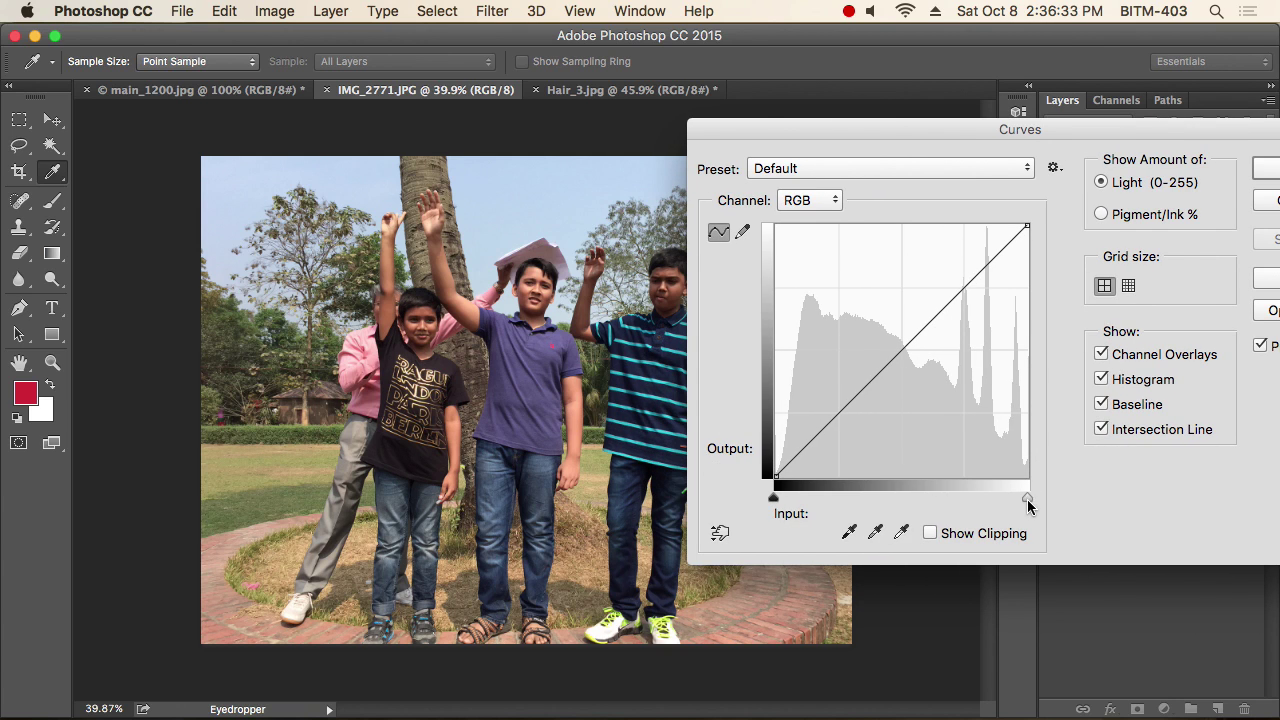
left_click_drag(1027, 500, 1076, 513)
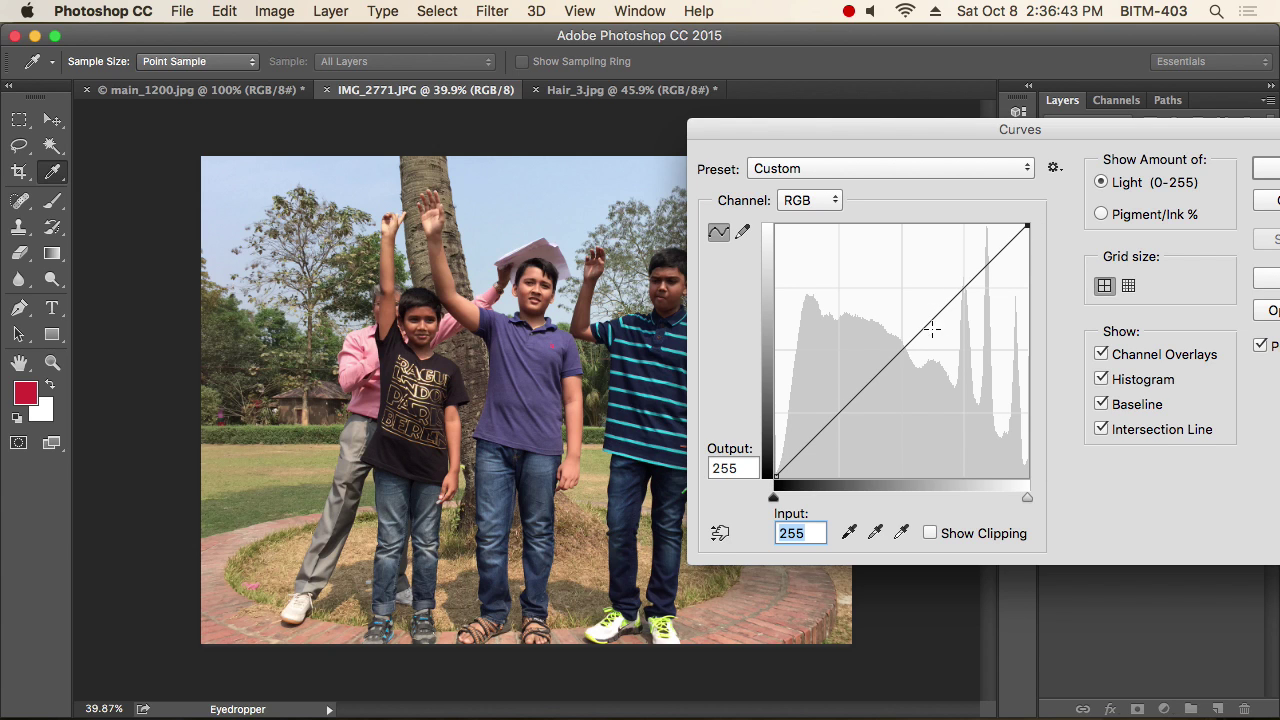
Step: Try brightening the picture by raising the RGB curve at one upper and one lower point, removing an extra middle point
left_click_drag(934, 320, 936, 271)
left_click_drag(861, 351, 841, 381)
left_click_drag(880, 332, 693, 289)
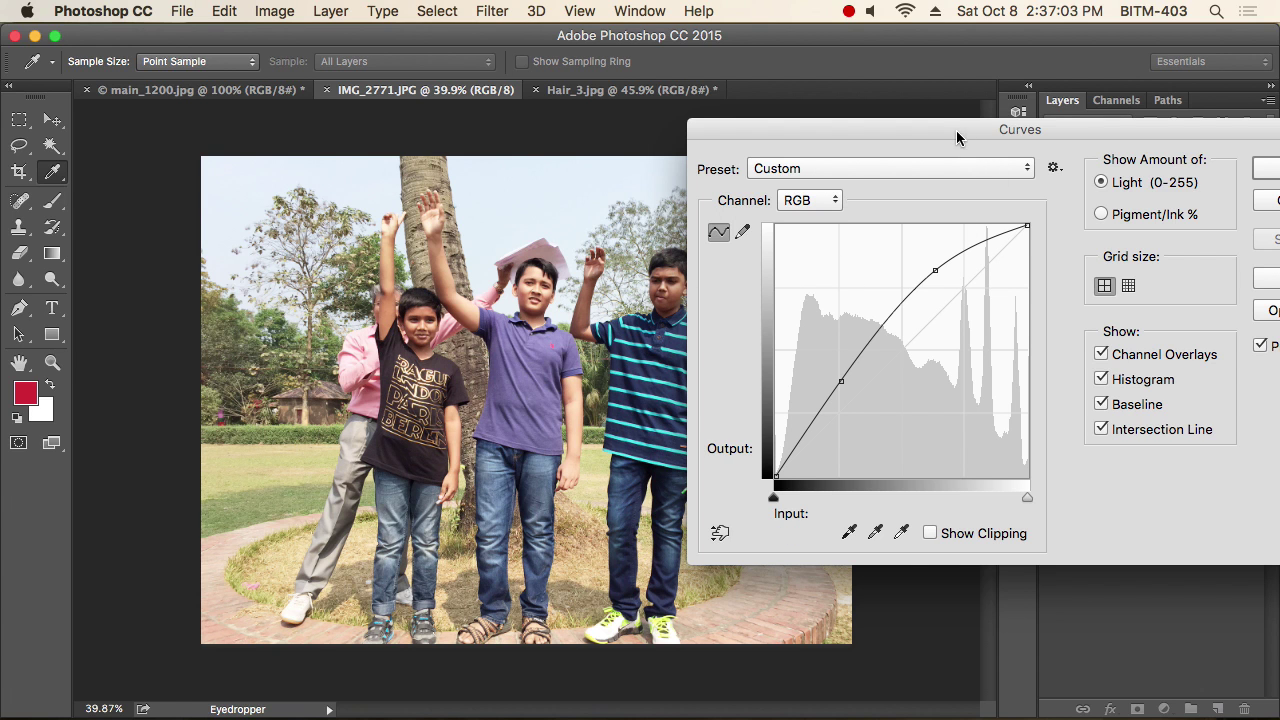
left_click_drag(956, 138, 855, 135)
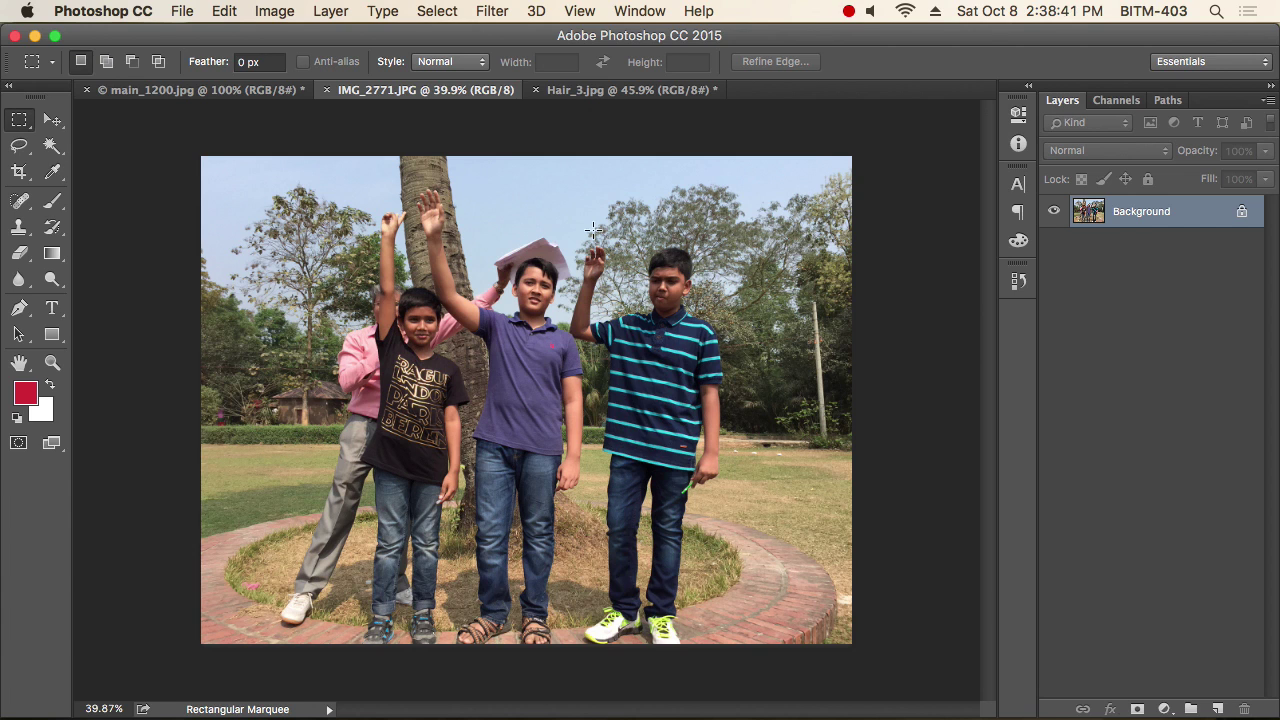
Step: Try a Color Balance adjustment on the midtones with the Cyan–Red level at -71, and bring it back to -2
left_click(272, 12)
mouse_move(307, 66)
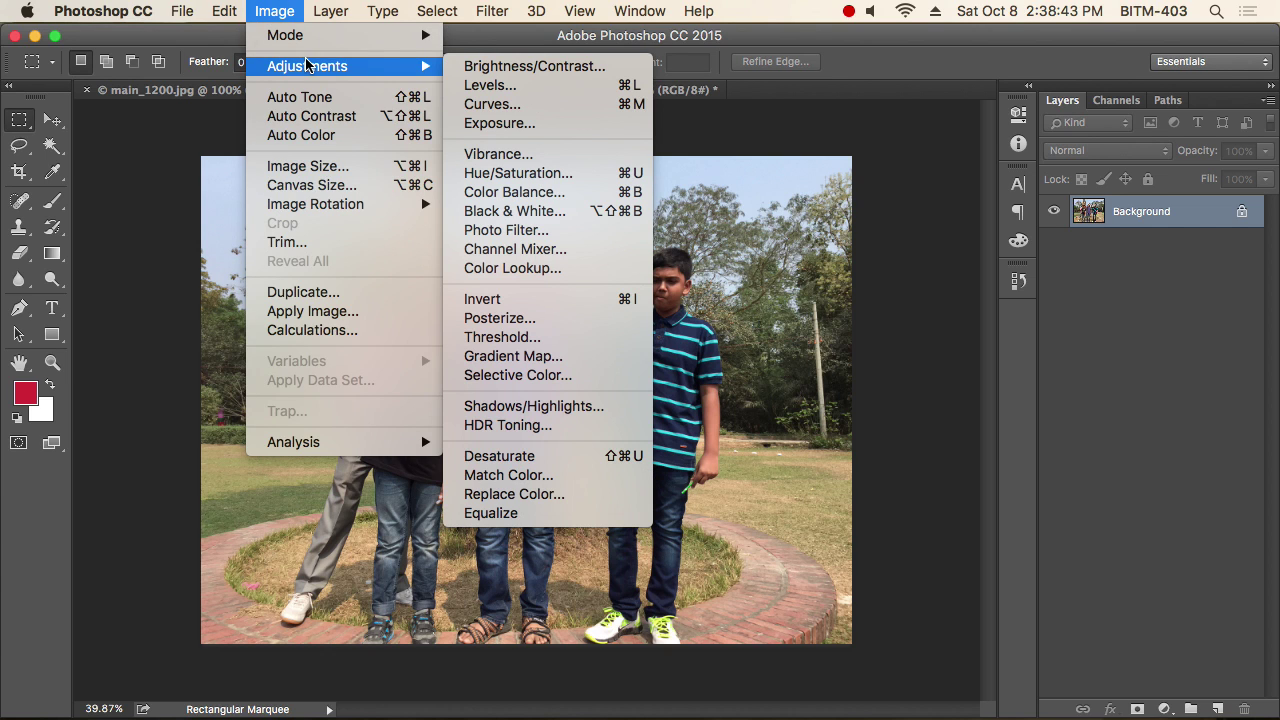
left_click(560, 199)
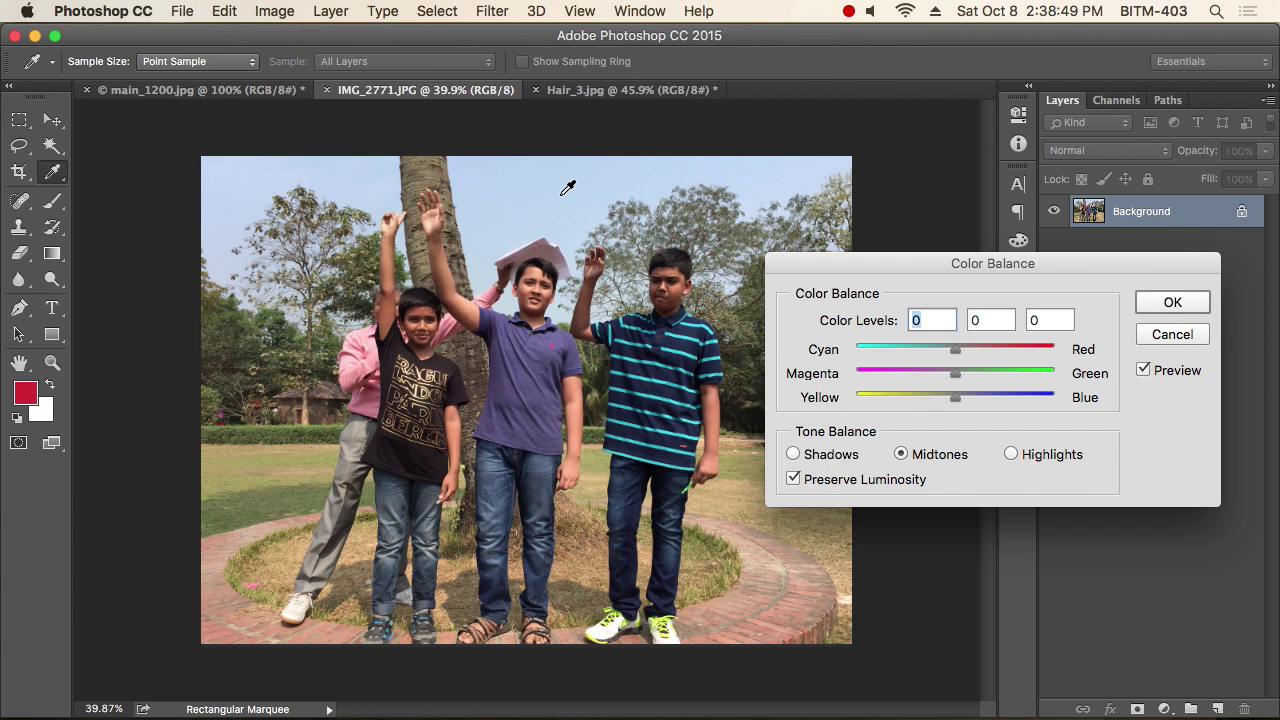
left_click_drag(961, 257, 693, 245)
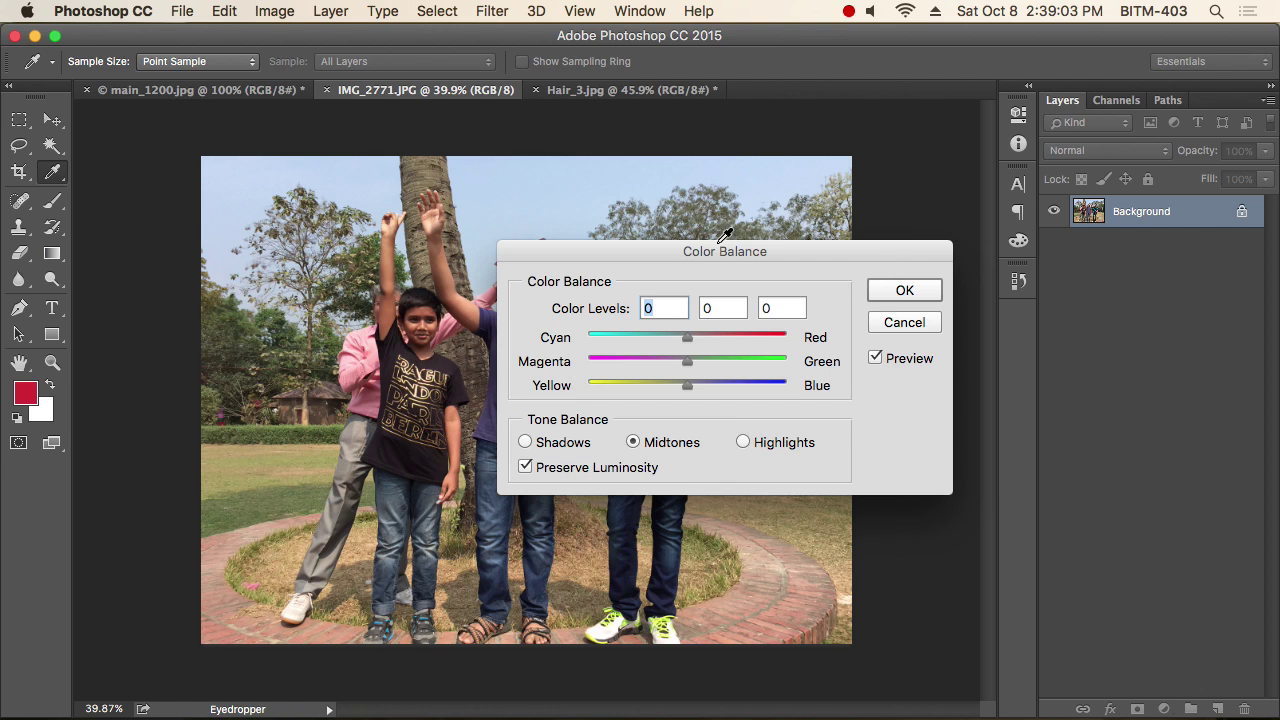
left_click_drag(712, 245, 893, 230)
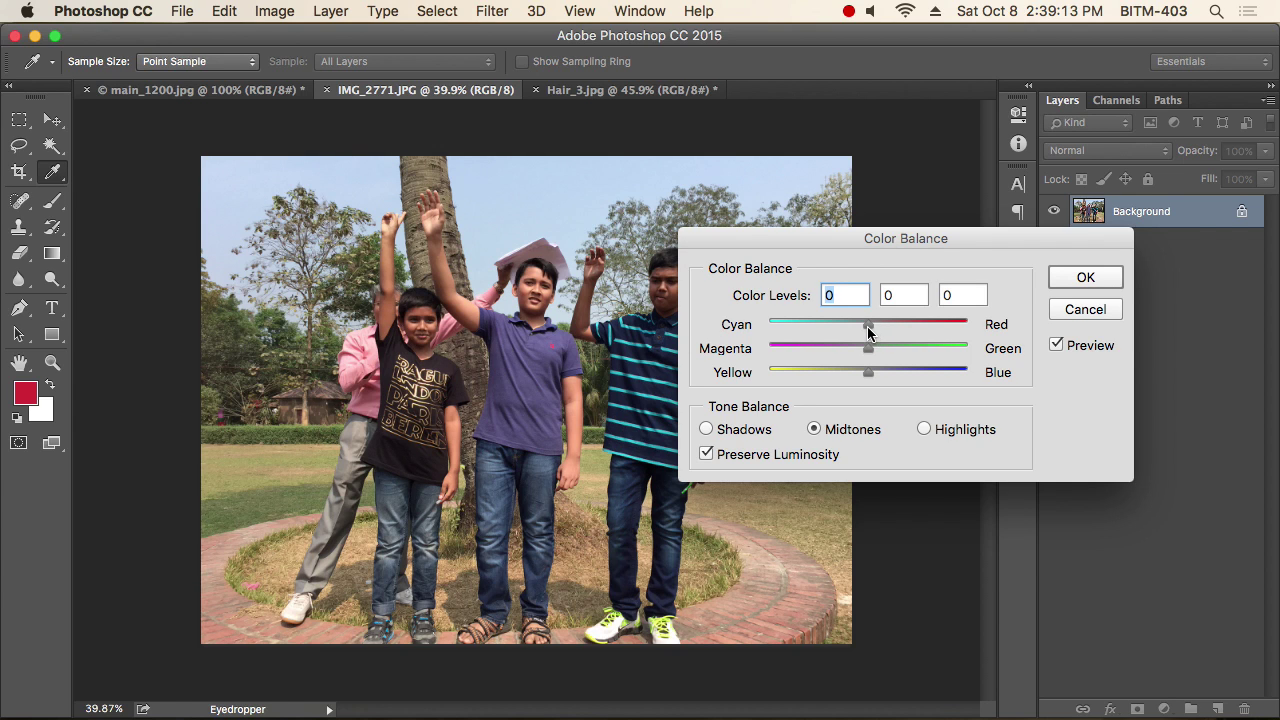
left_click_drag(871, 328, 798, 336)
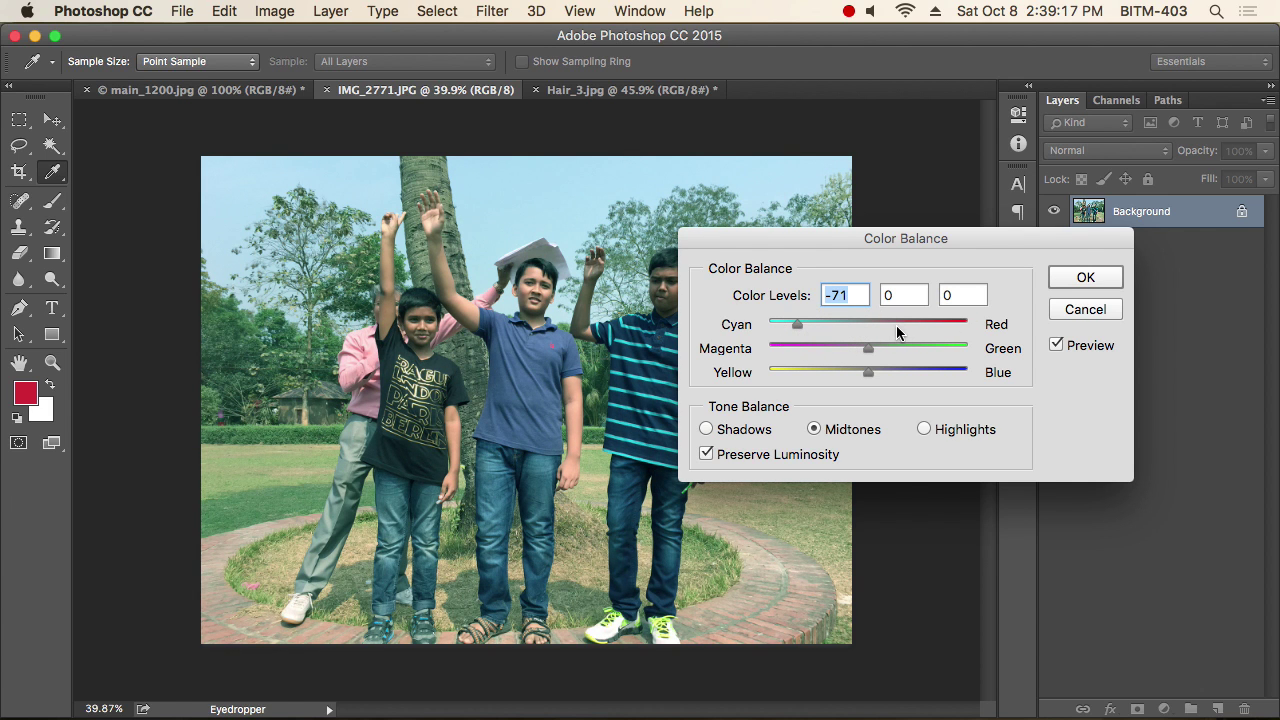
left_click_drag(811, 330, 866, 330)
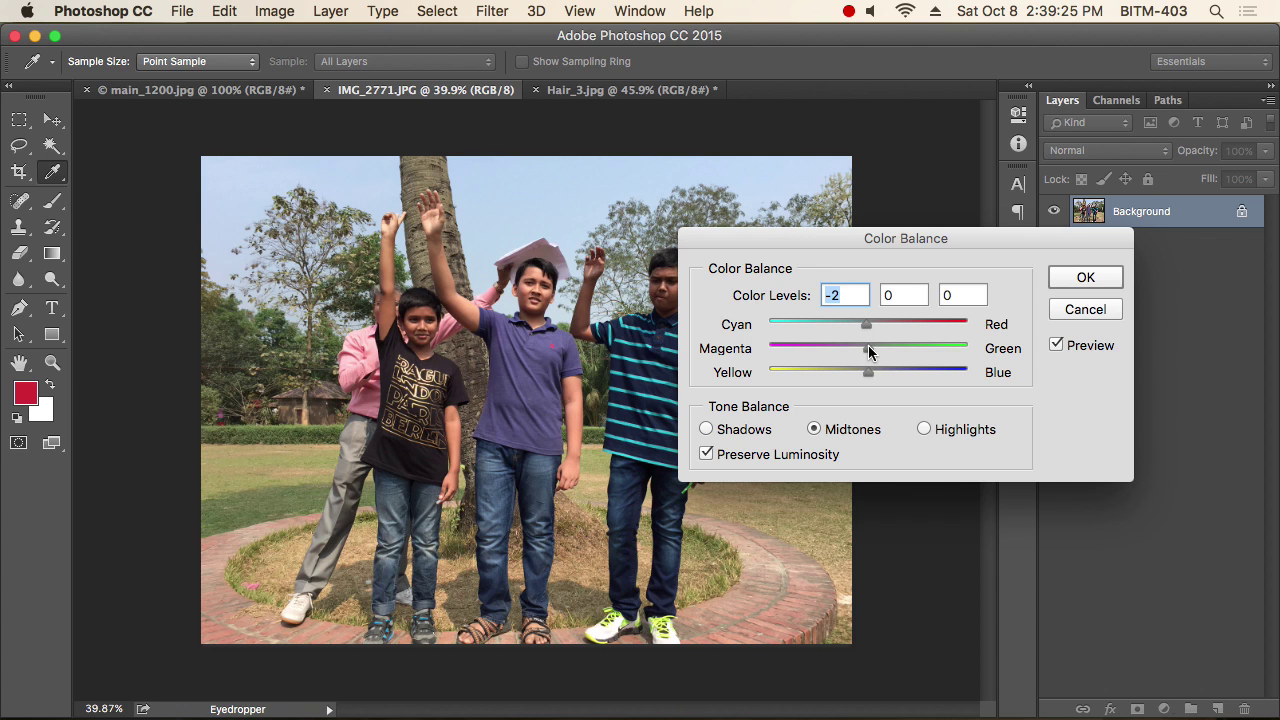
Step: Try midtone levels of +3 Magenta–Green and +7 Yellow–Blue, and switch the tone balance among Shadows, Midtones and Highlights
mouse_move(868, 348)
left_mouse_down()
mouse_move(943, 345)
mouse_move(843, 349)
mouse_move(926, 349)
mouse_move(870, 350)
mouse_move(790, 383)
mouse_move(857, 368)
mouse_move(803, 369)
mouse_move(876, 372)
left_mouse_up()
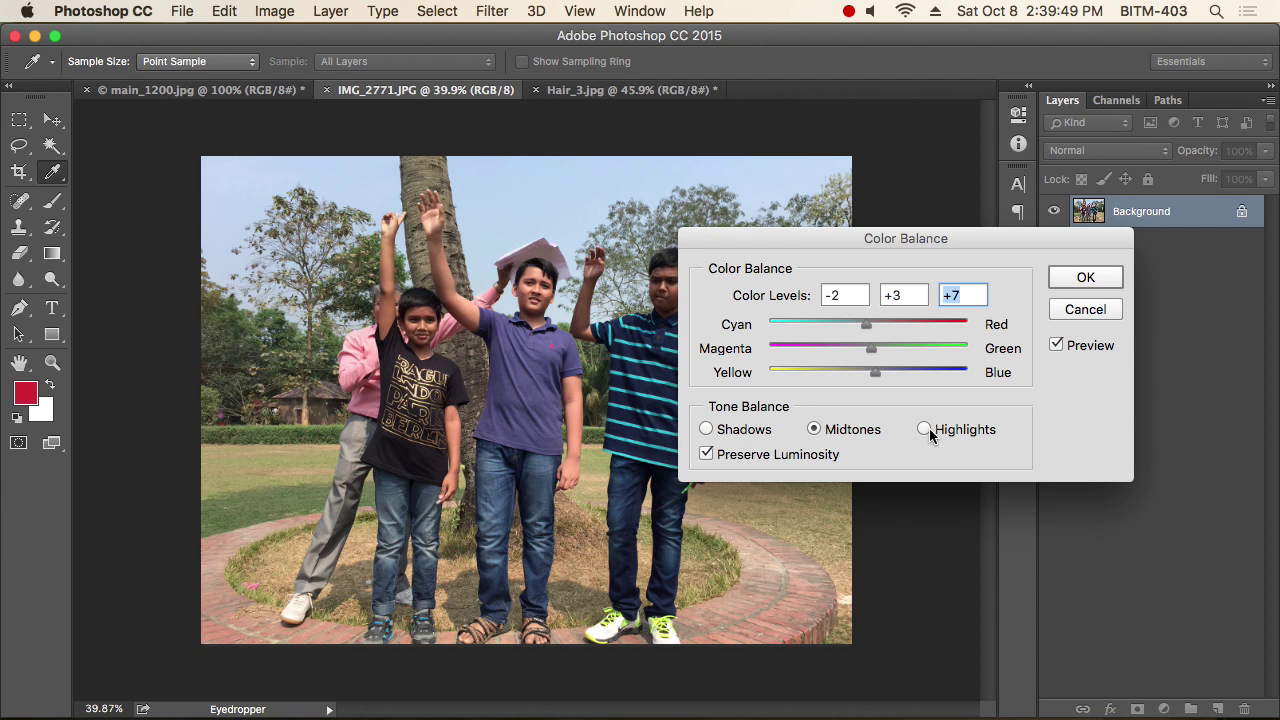
left_click(722, 432)
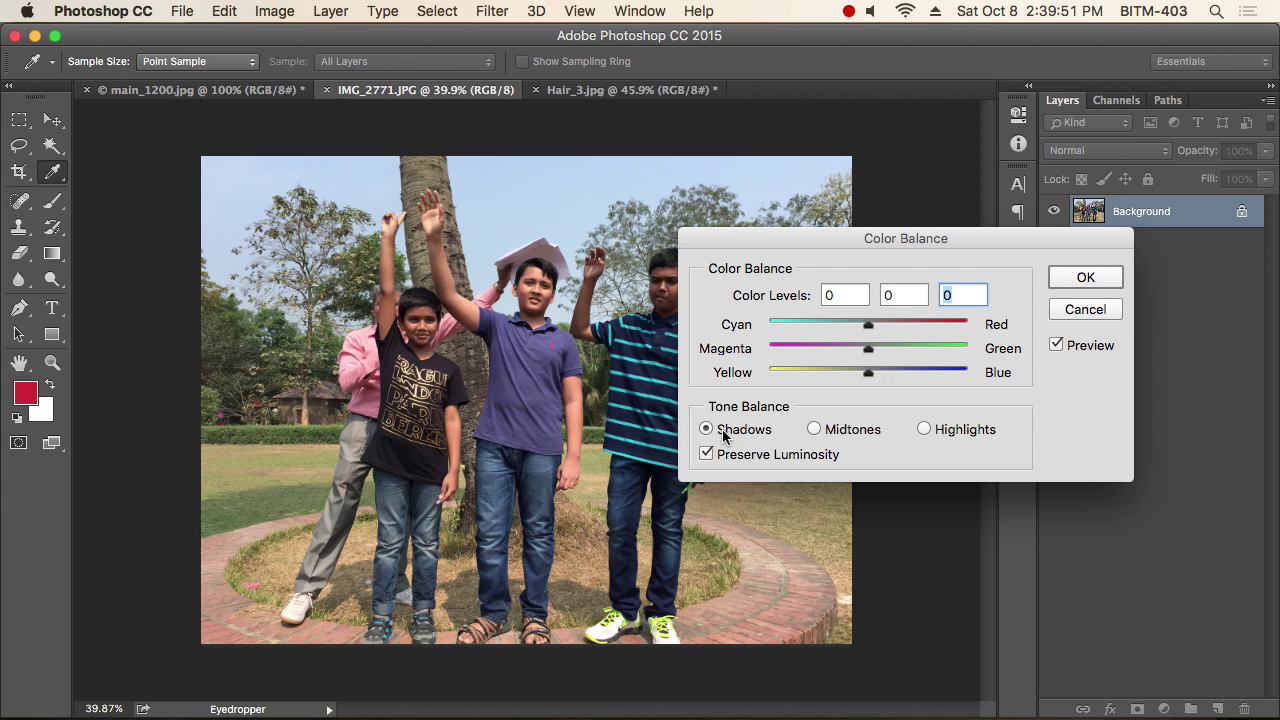
left_click(866, 434)
left_click(980, 432)
left_click(829, 434)
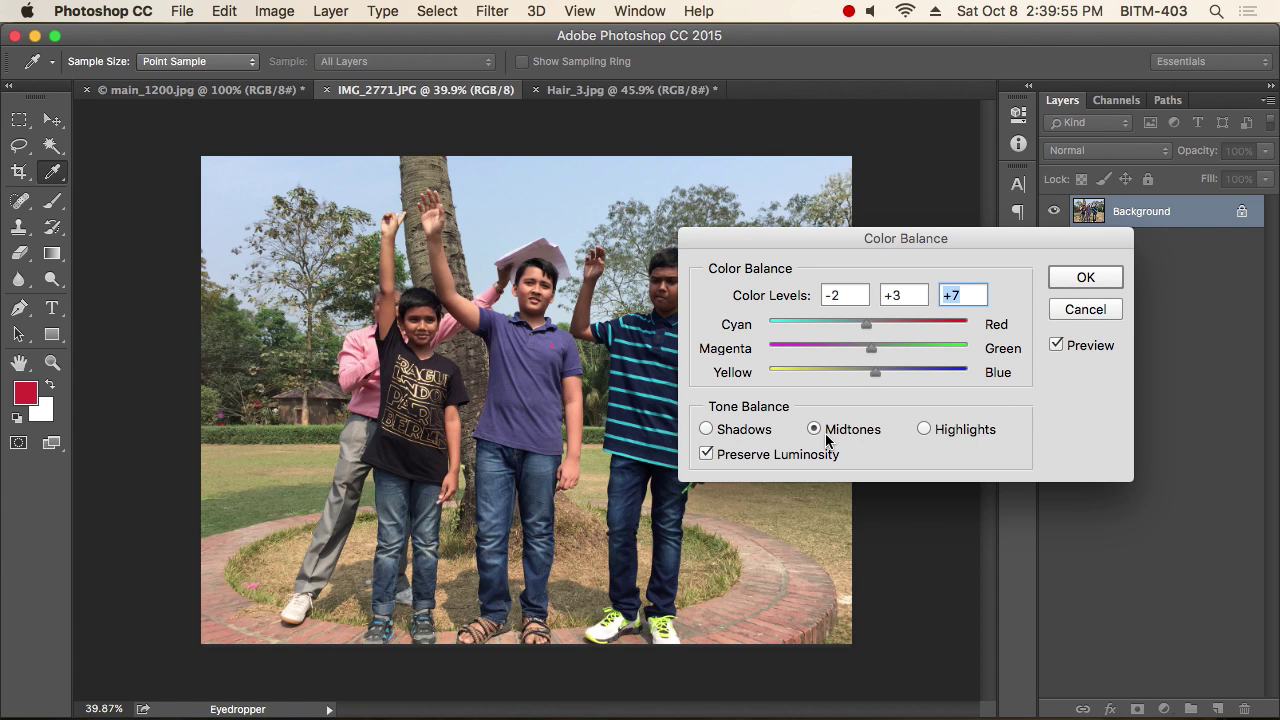
left_click(735, 433)
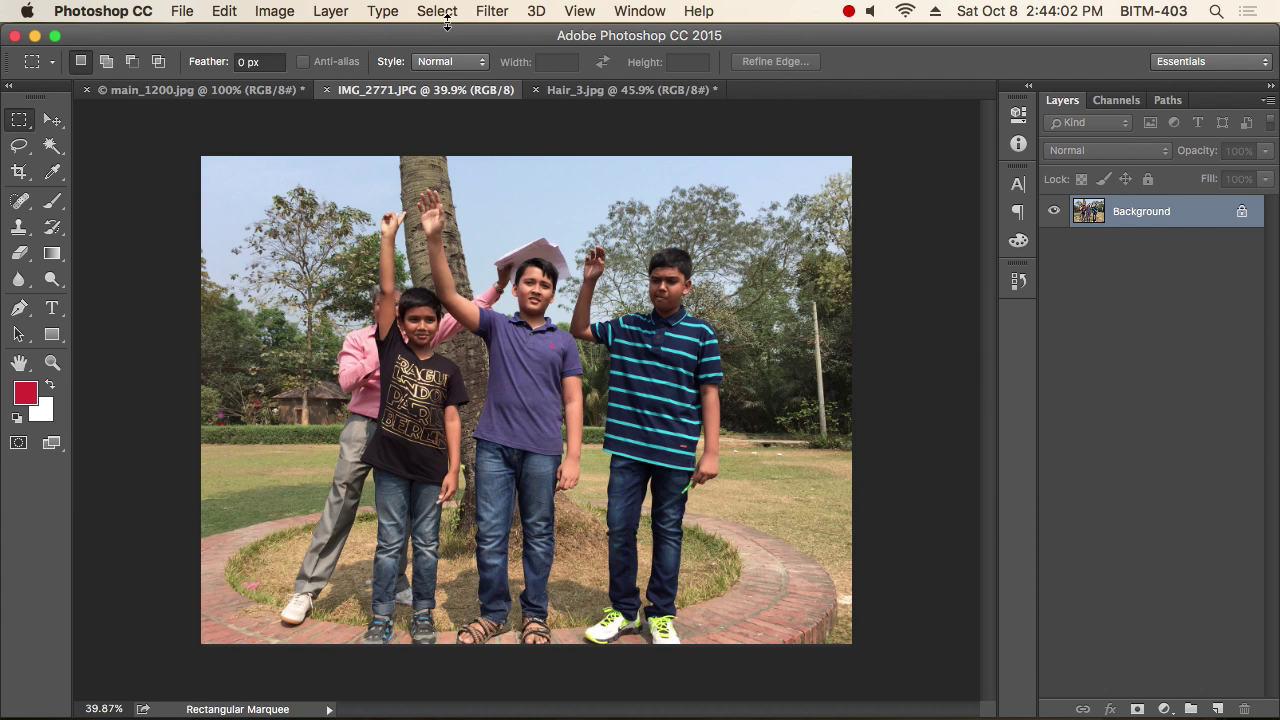
Step: Try converting IMG_2771.JPG to Grayscale mode by discarding its color information, and undo the conversion
left_click(275, 12)
mouse_move(289, 36)
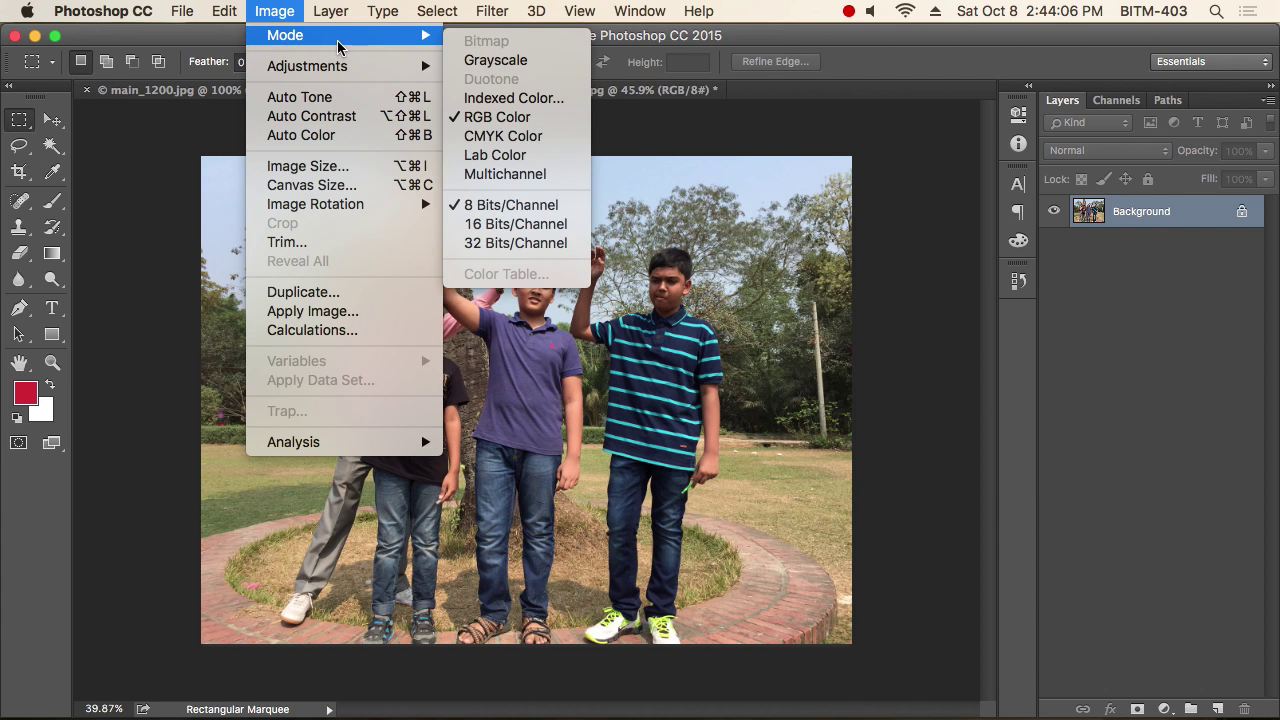
left_click(522, 66)
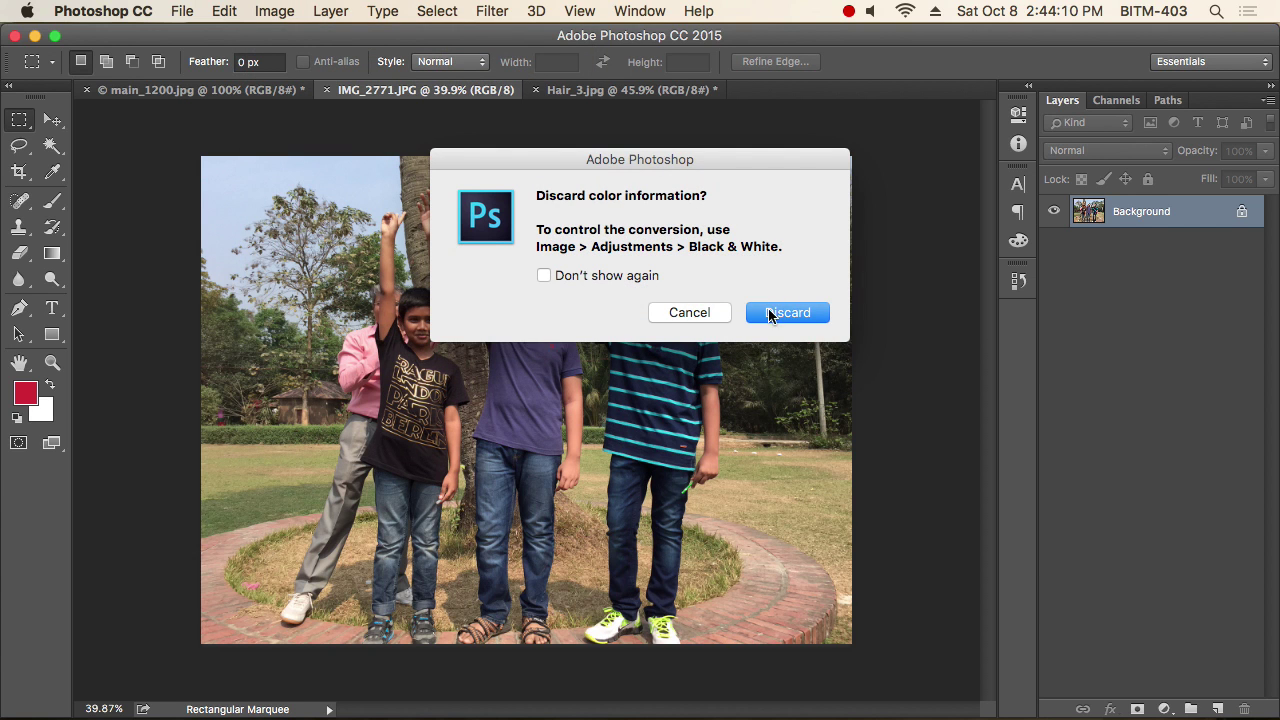
left_click(788, 314)
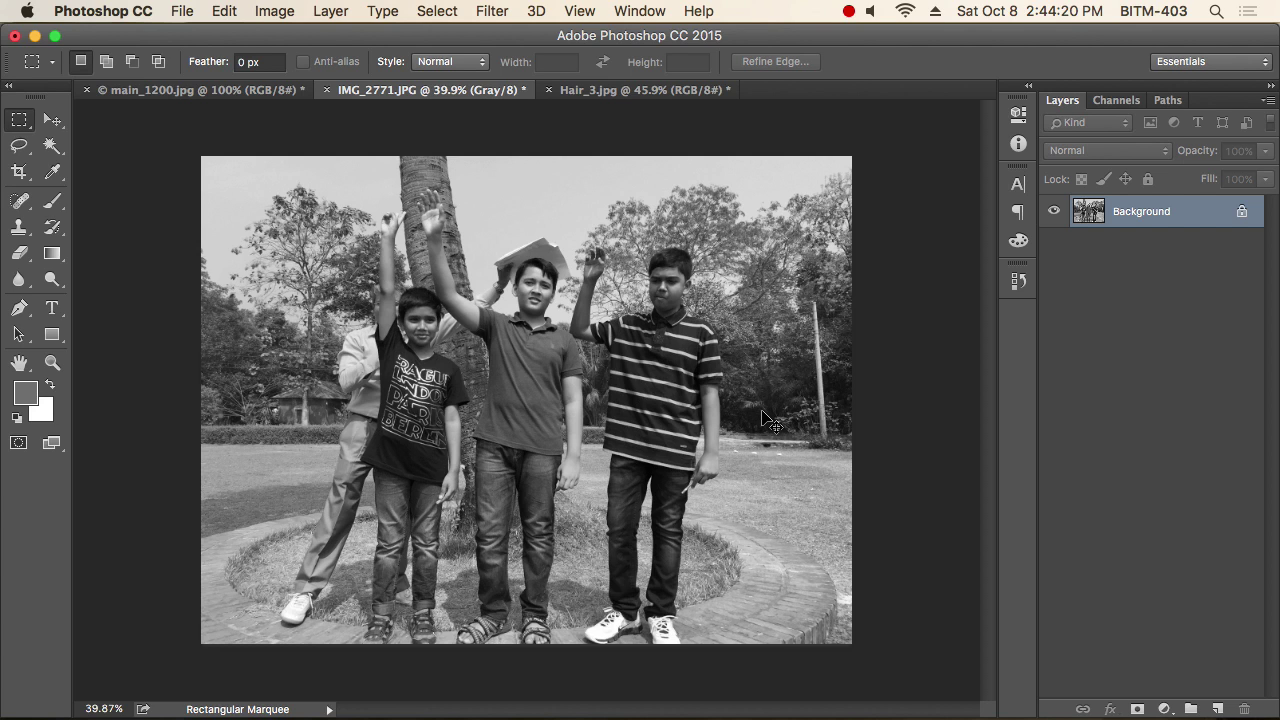
key("super+z")
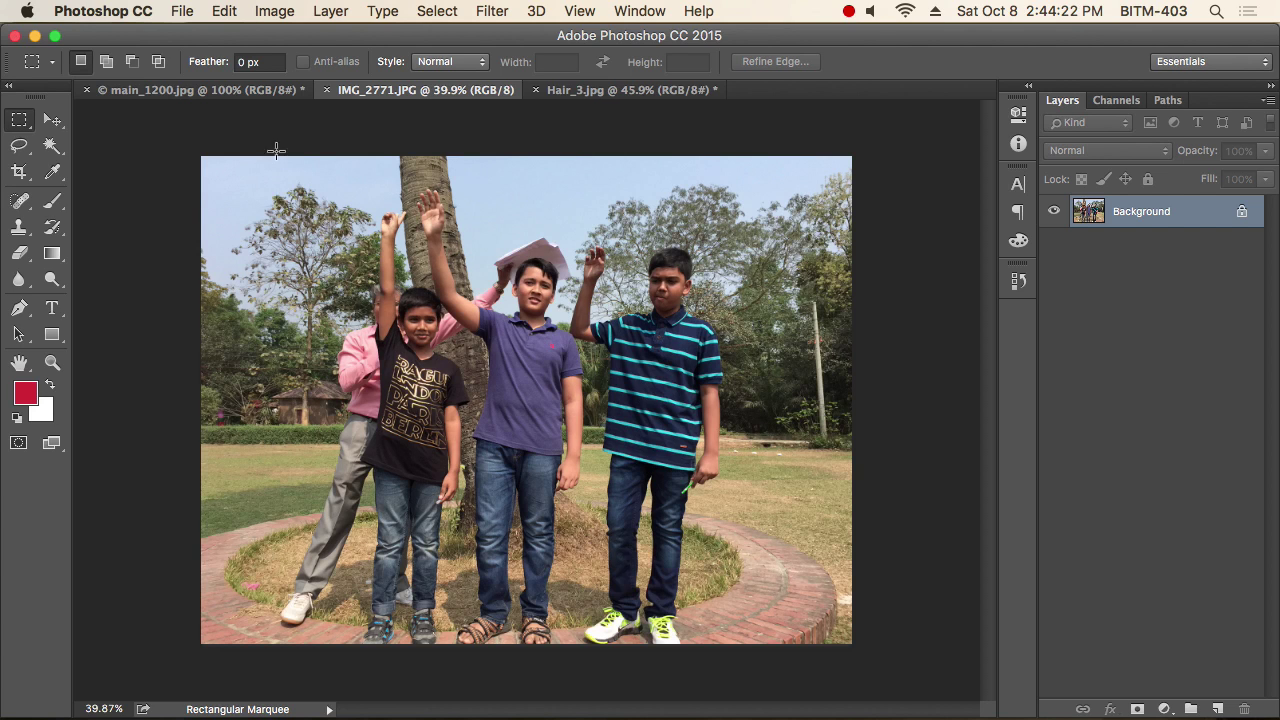
Step: Try a direct Black & White adjustment with Blues at 232%, Cyans at 194%, Greens at 163% and Yellows at 203%
left_click(278, 14)
mouse_move(340, 75)
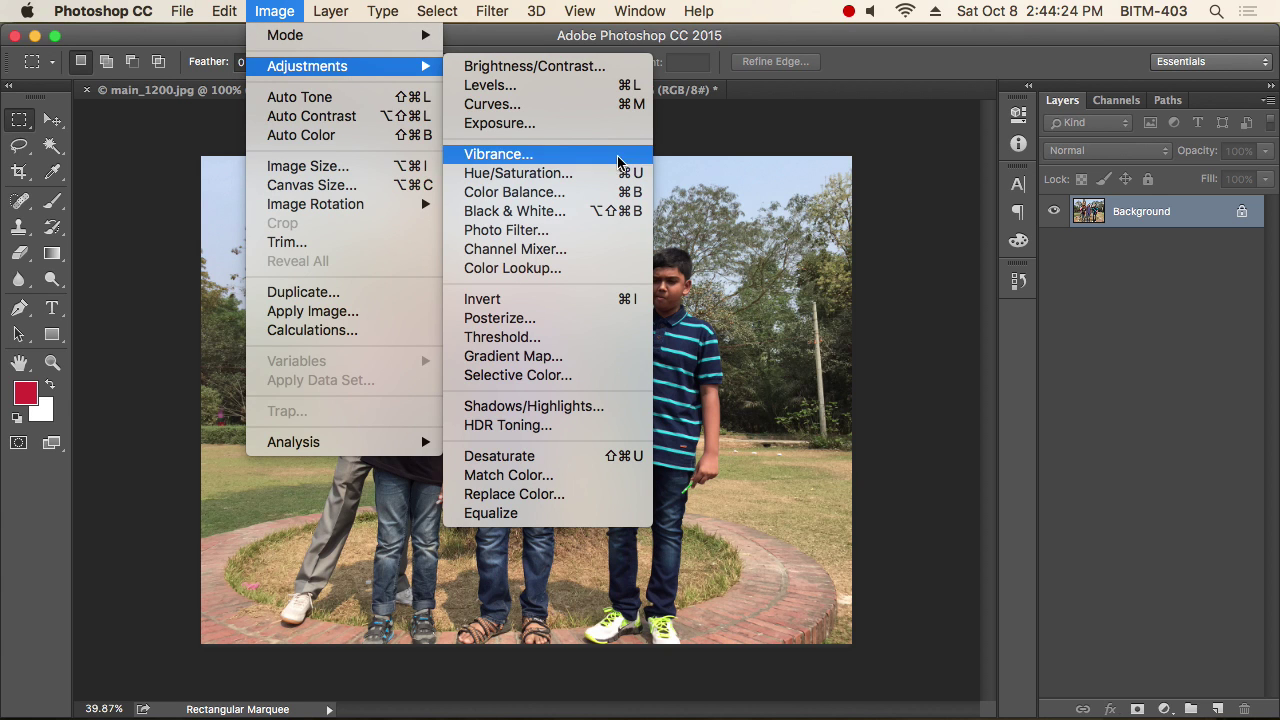
left_click(583, 219)
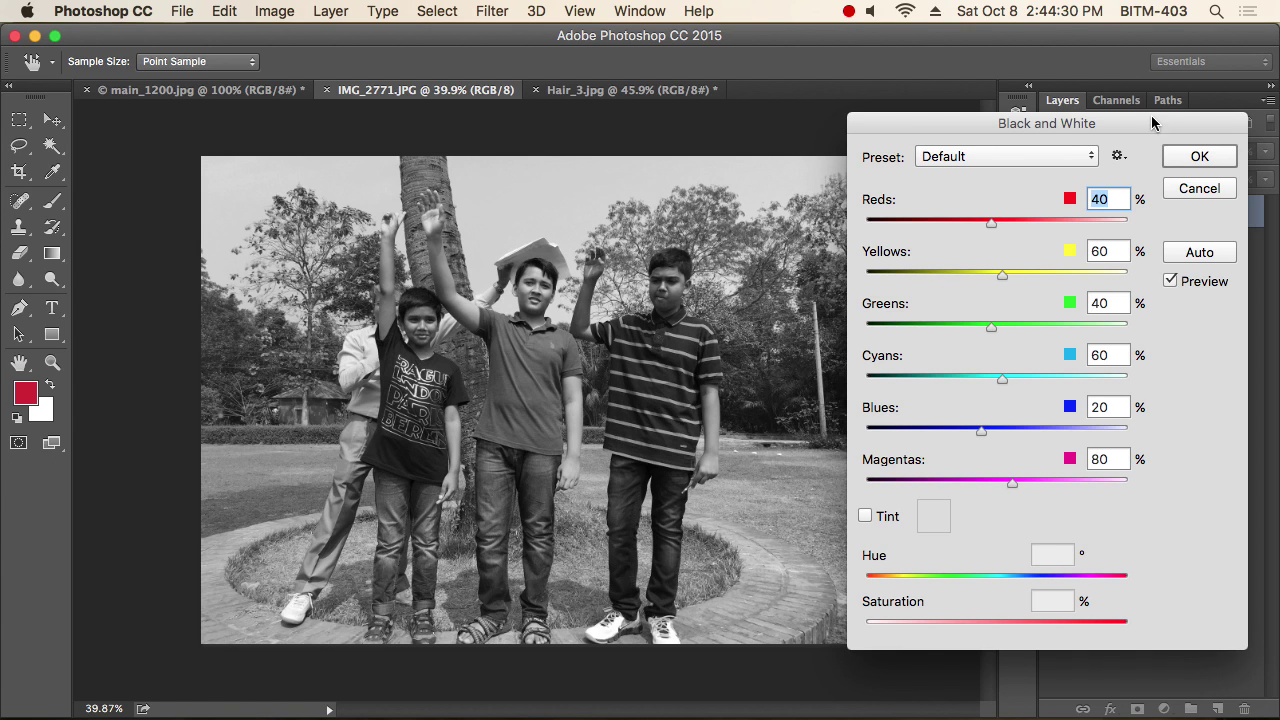
left_click_drag(1083, 118, 1097, 81)
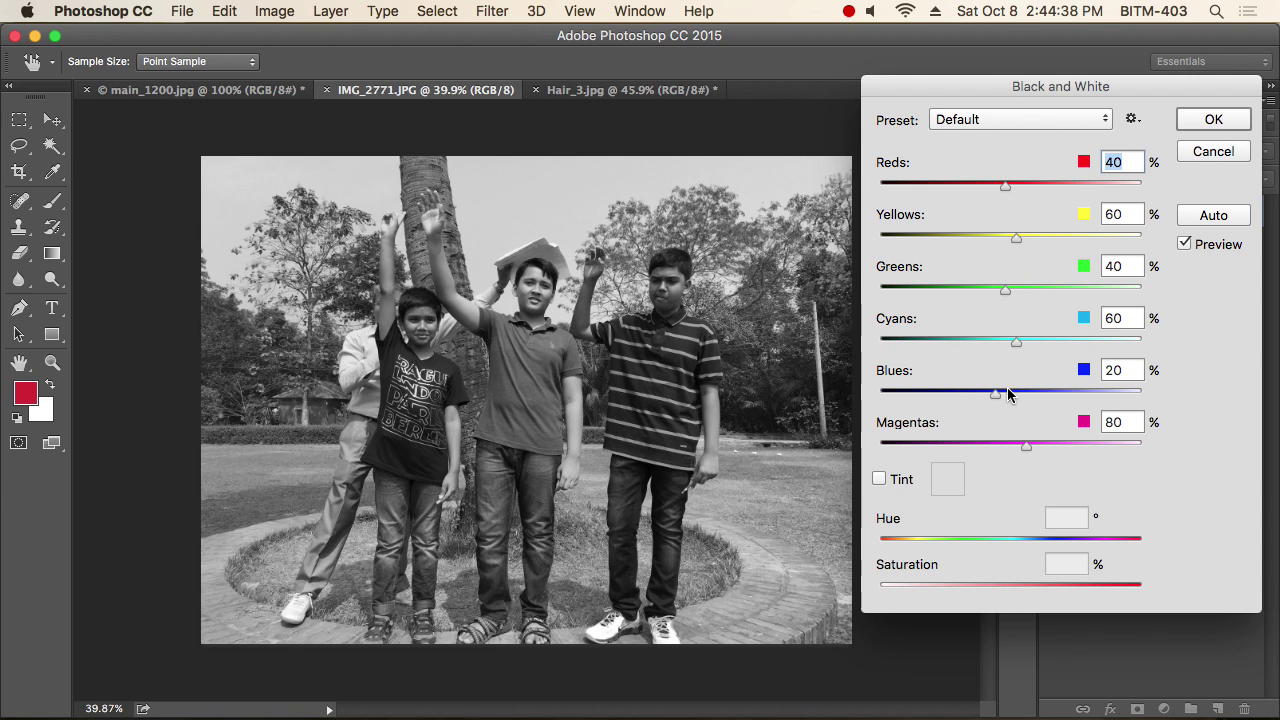
left_click_drag(996, 395, 1107, 400)
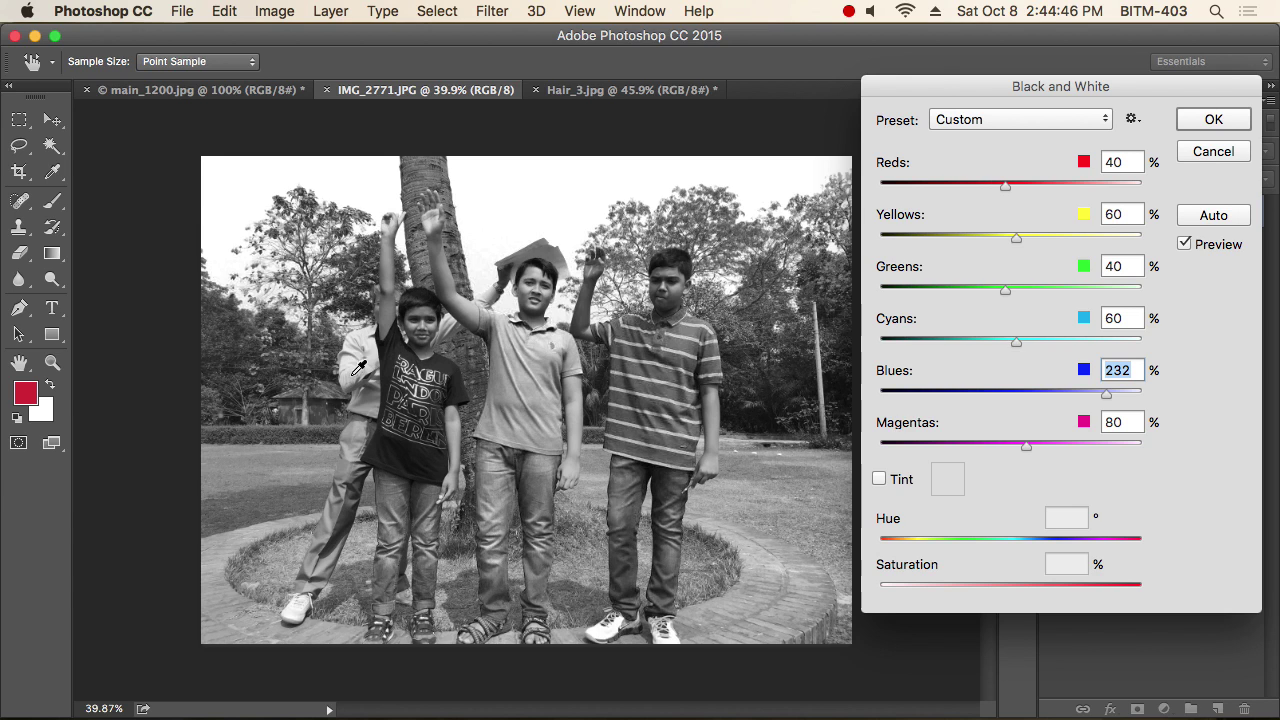
left_click_drag(1034, 345, 1086, 340)
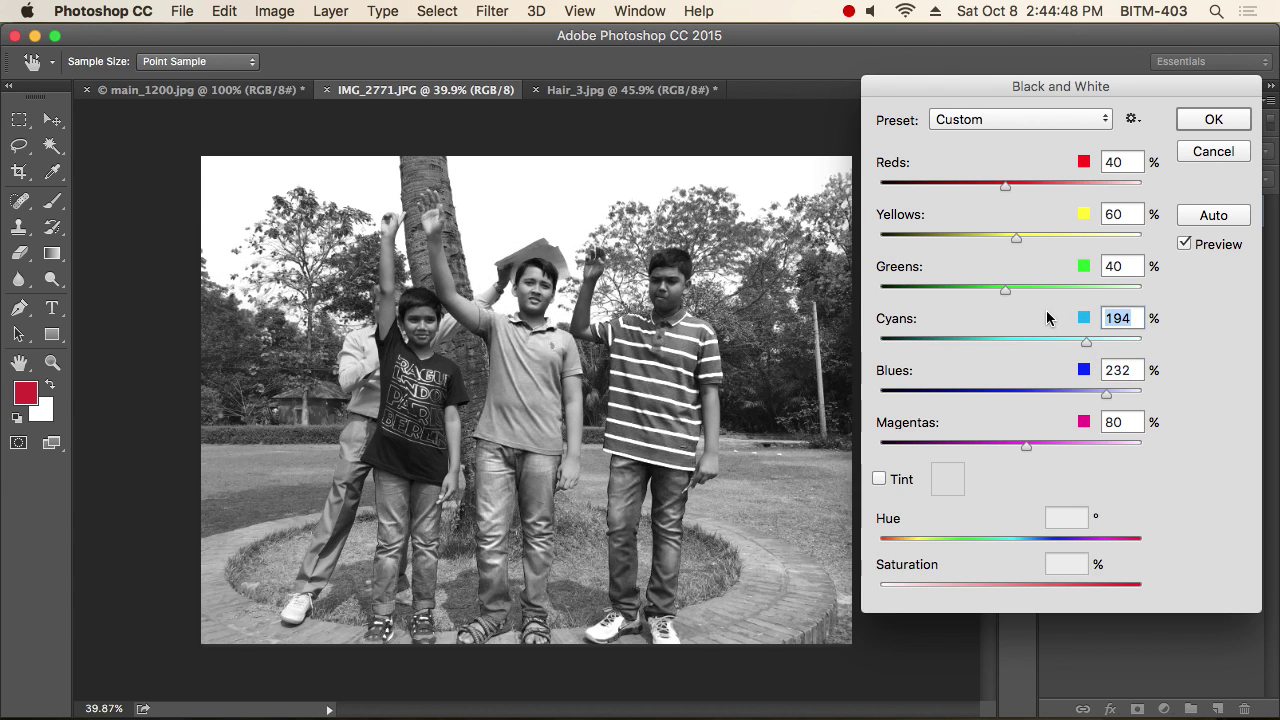
left_click_drag(1015, 290, 1071, 294)
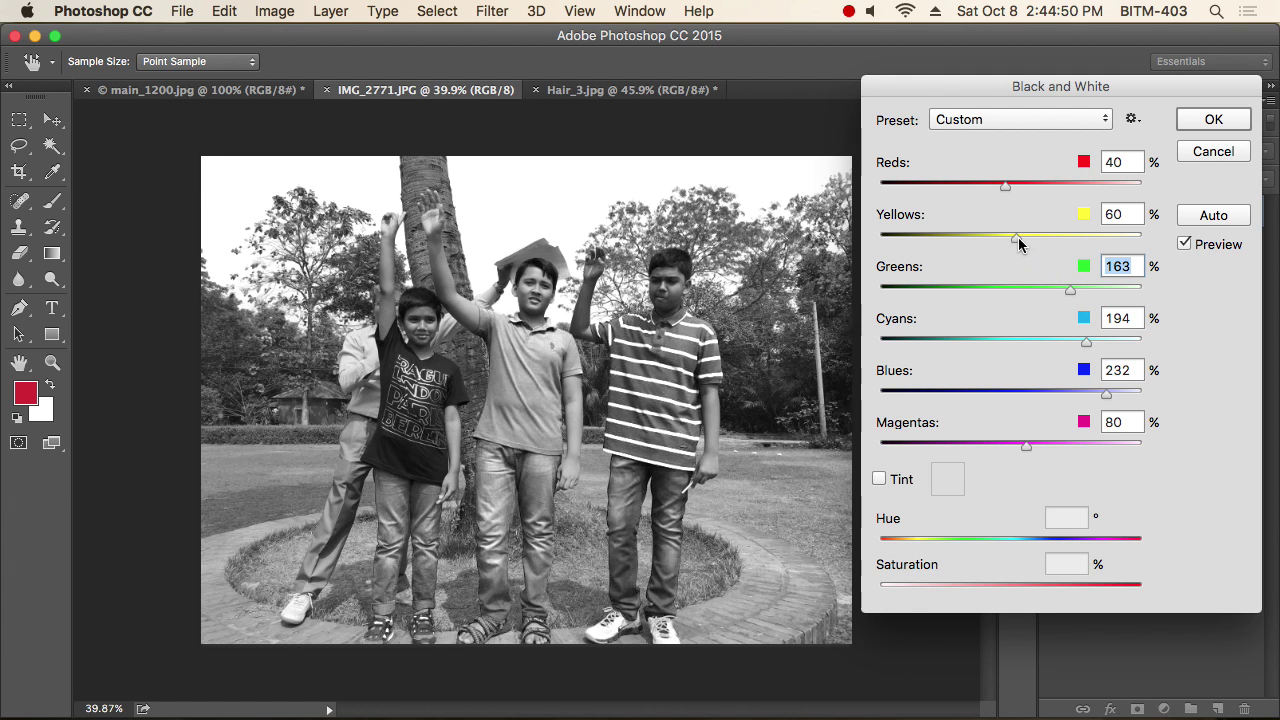
left_click_drag(1016, 238, 1090, 243)
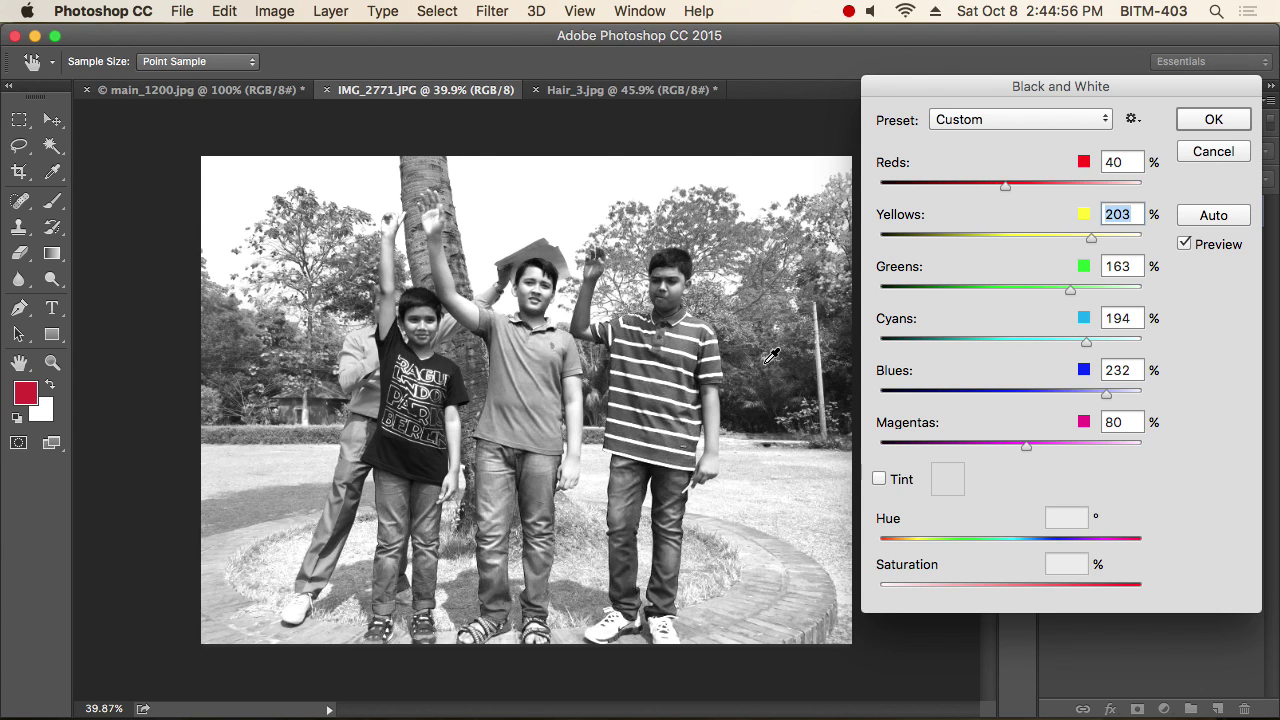
left_click(1222, 120)
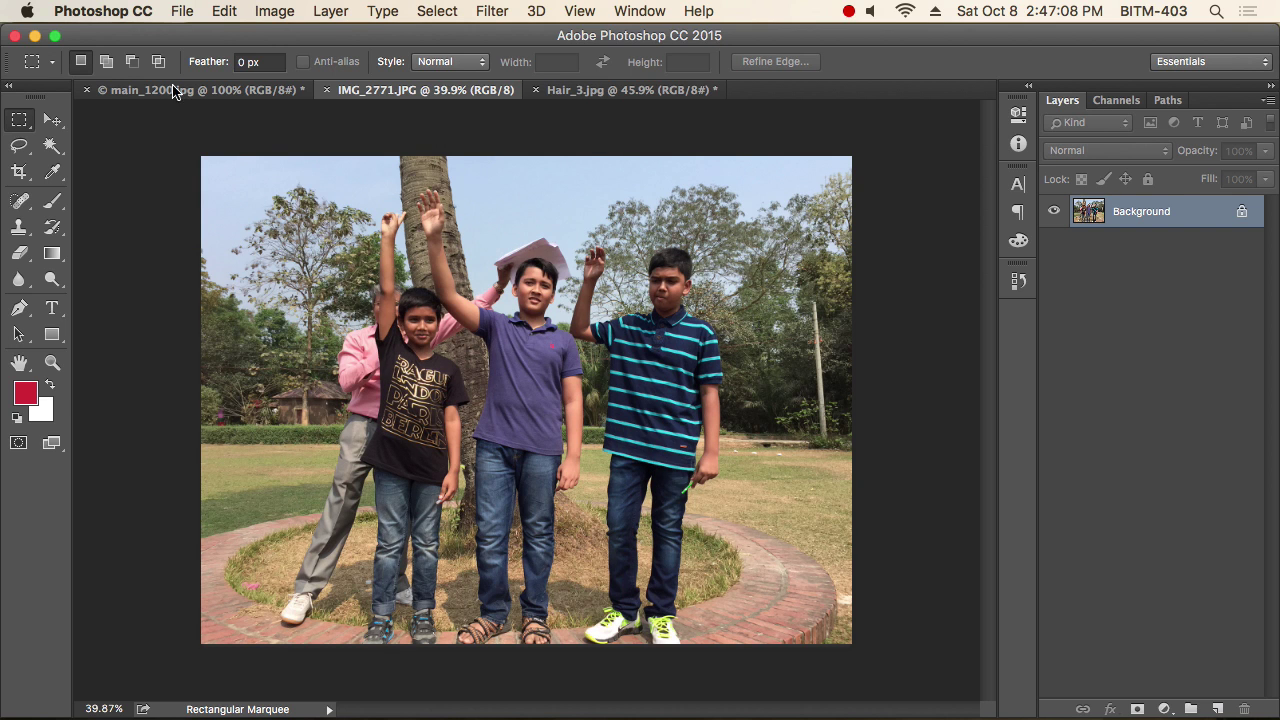
Step: Start a direct Hue/Saturation adjustment on IMG_2771.JPG and try a master hue of +52
left_click(273, 14)
mouse_move(340, 68)
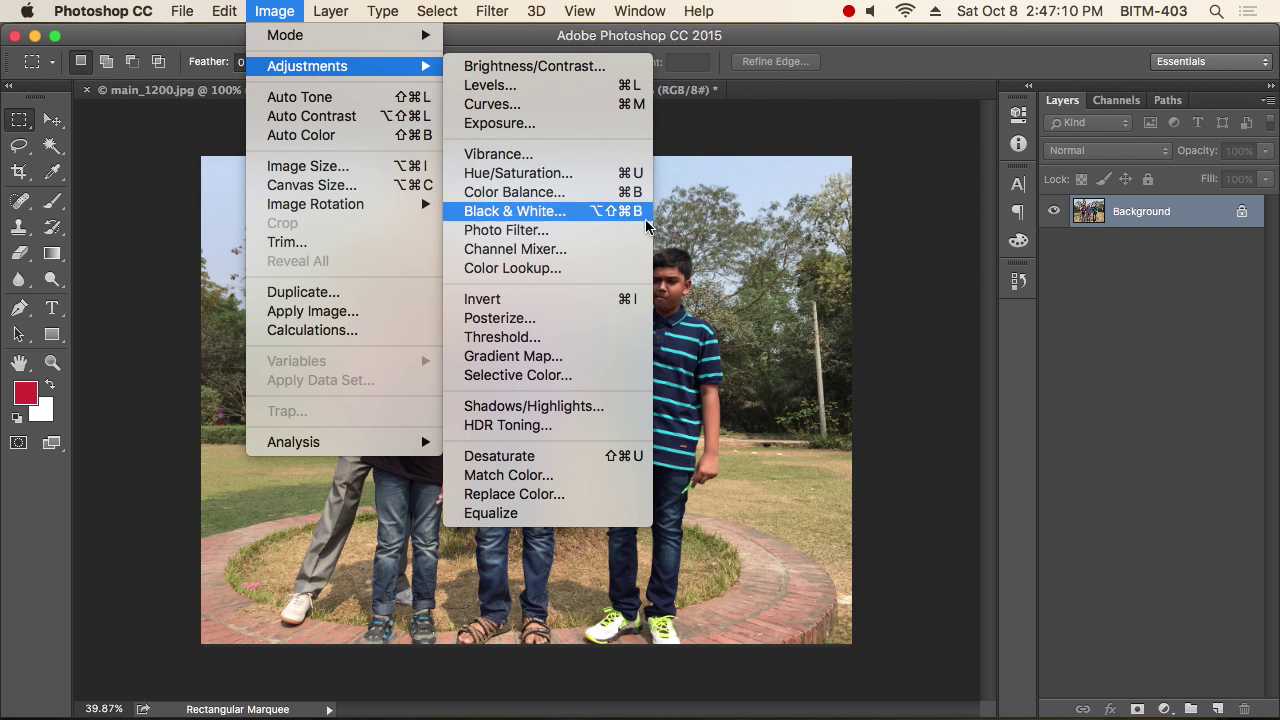
left_click(585, 176)
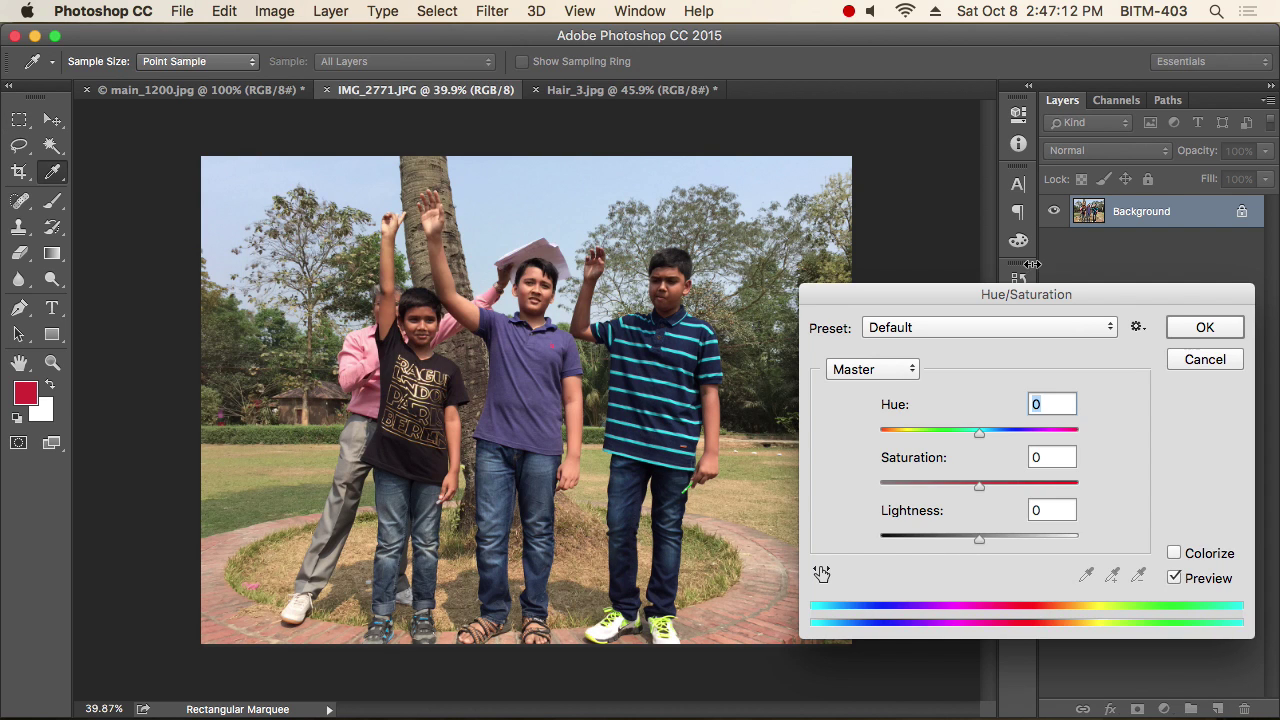
left_click_drag(969, 291, 932, 143)
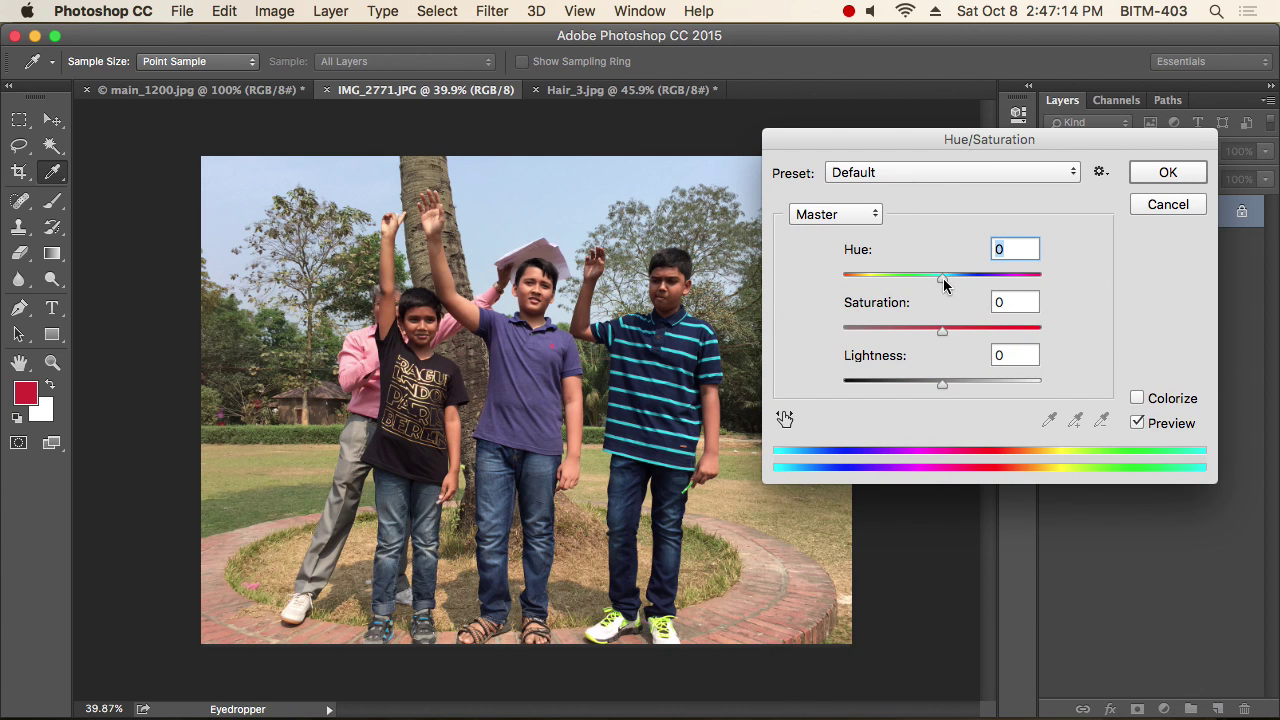
left_click_drag(942, 279, 992, 284)
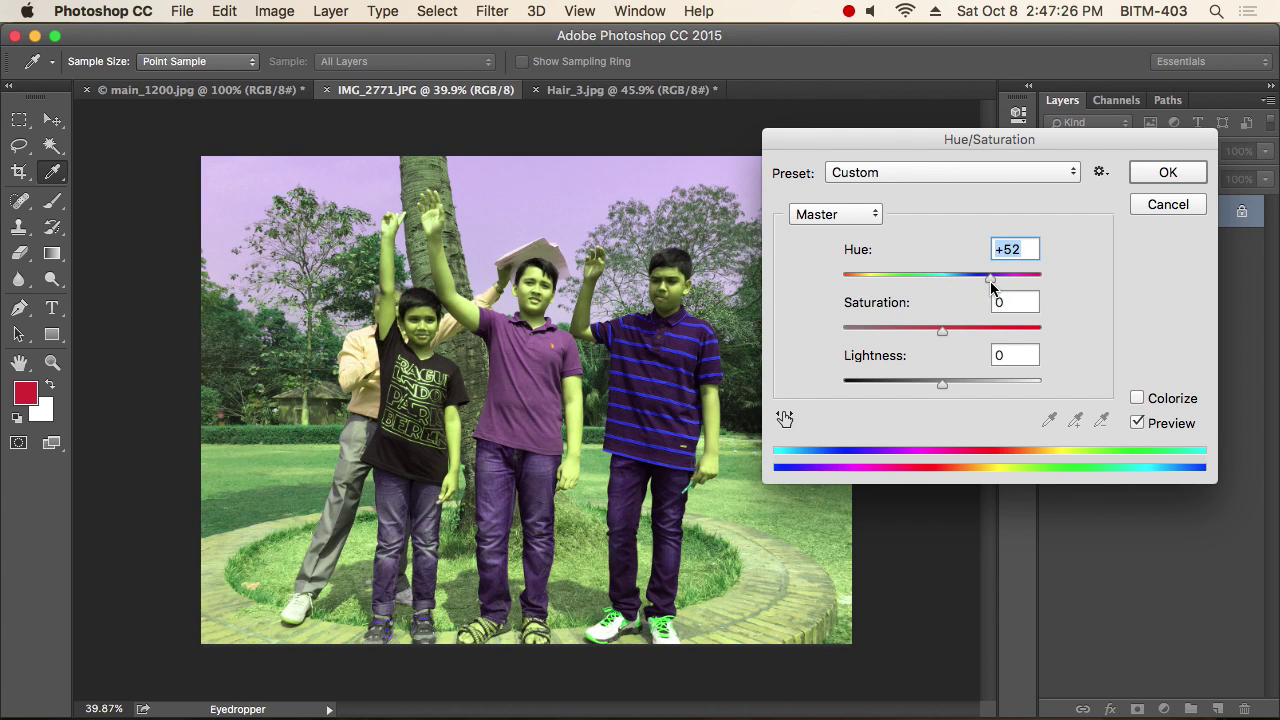
Step: Try the master saturation at +100, -4 and +30, and darken the picture with a lightness of -19
left_click(520, 462, "super")
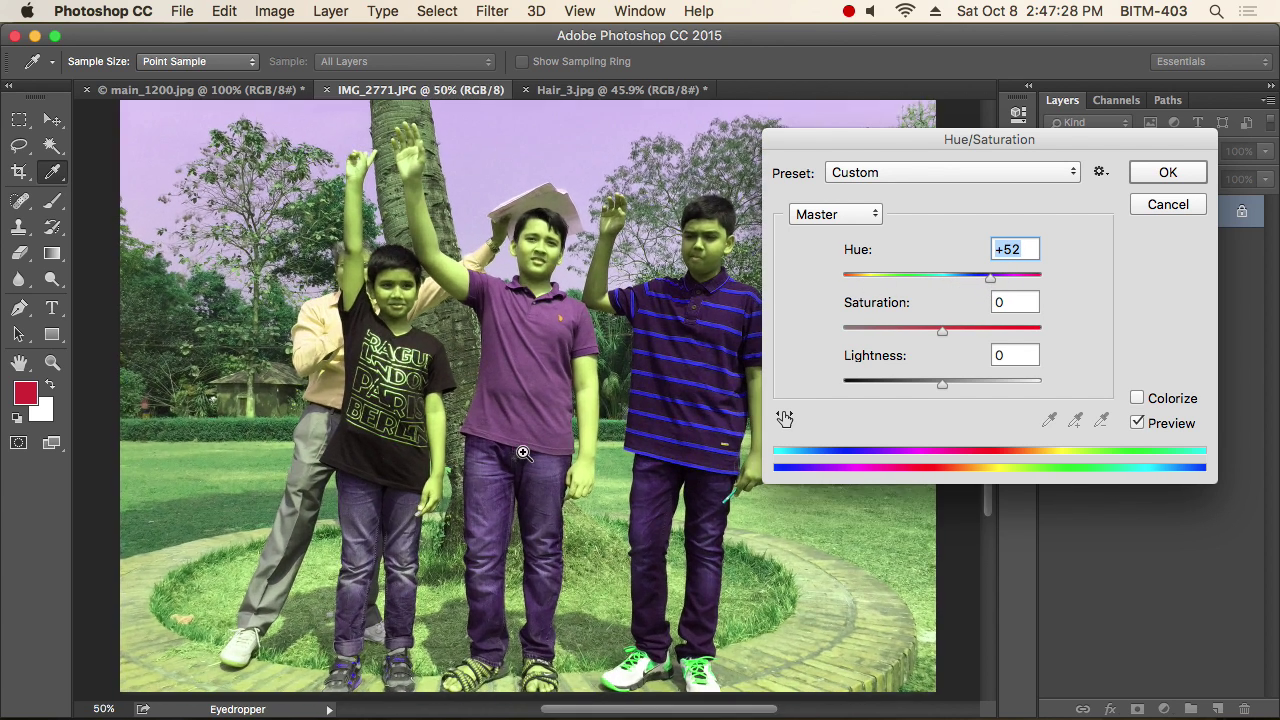
left_click(520, 452, "super")
scroll(514, 349, "right", 5)
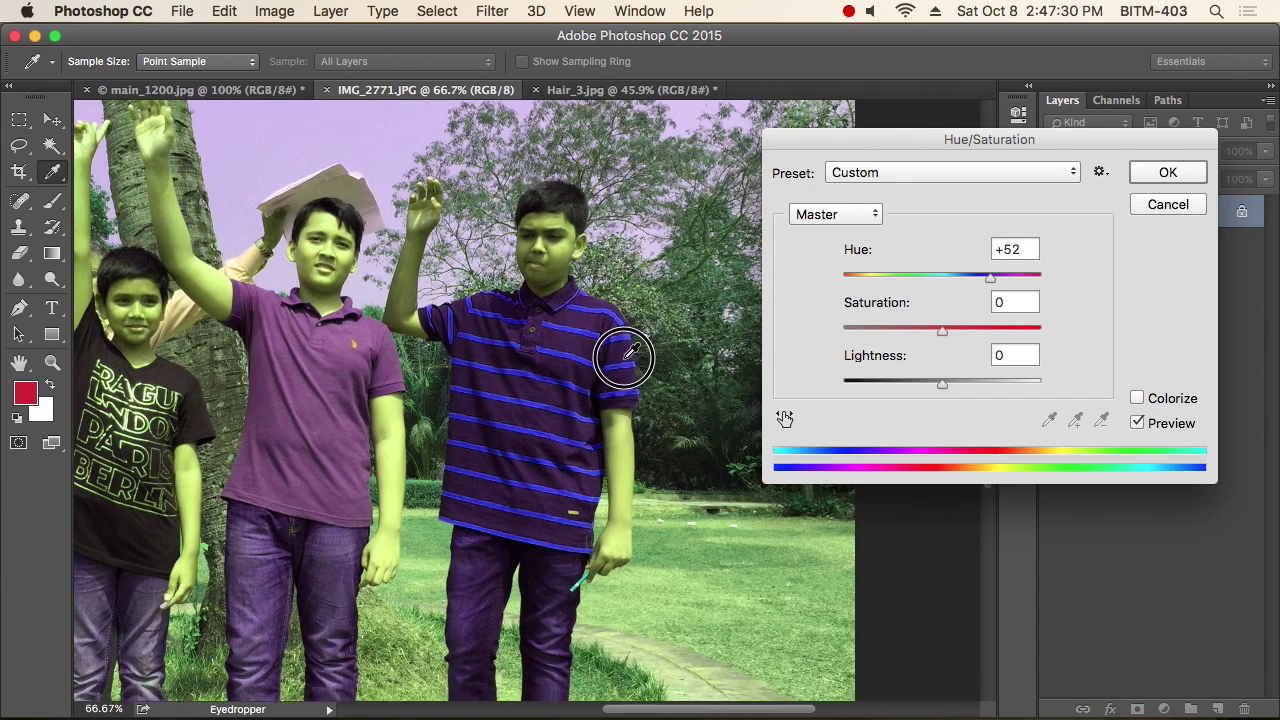
left_click(631, 350)
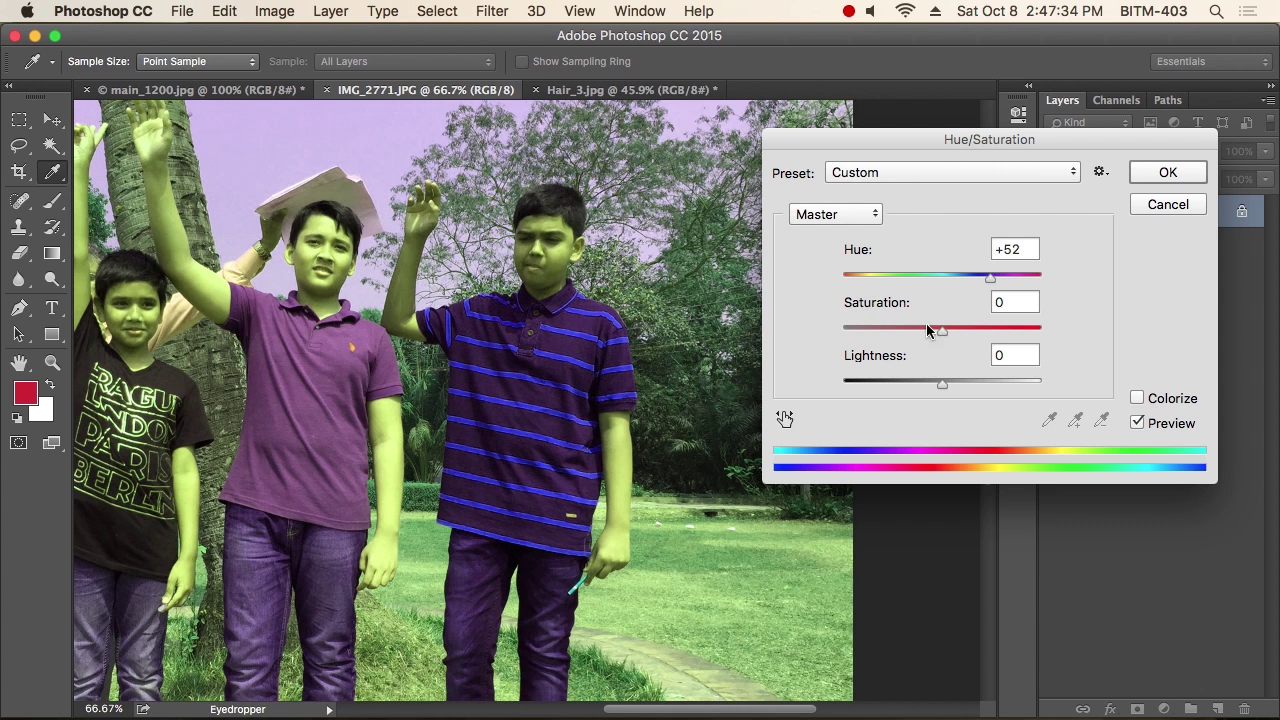
left_click_drag(942, 340, 1065, 344)
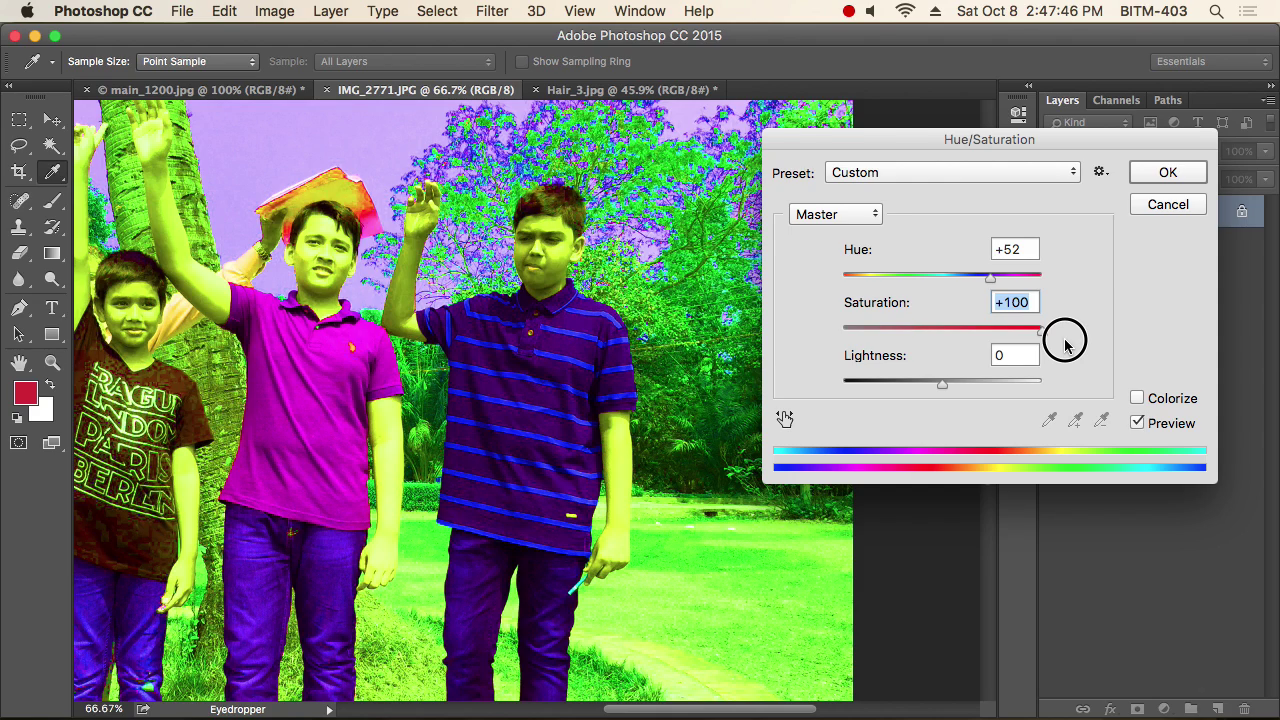
left_click_drag(1065, 344, 939, 347)
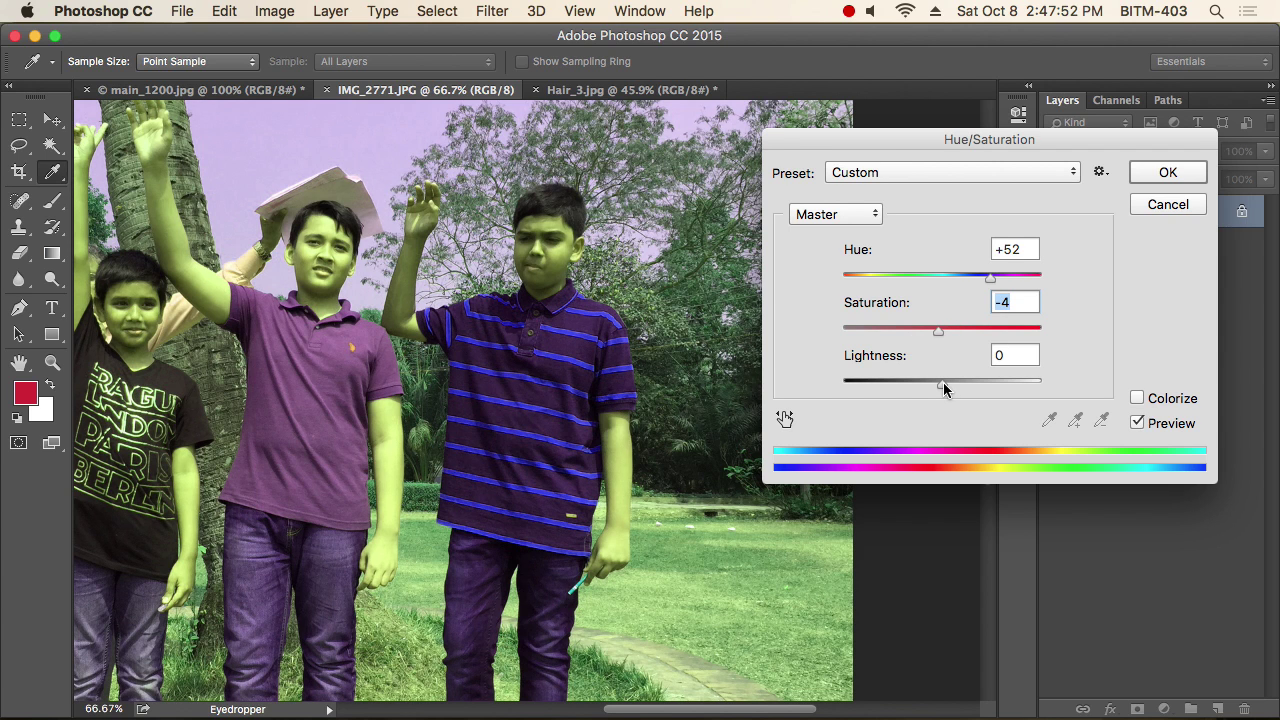
left_click_drag(944, 333, 958, 390)
mouse_move(931, 389)
left_mouse_down()
mouse_move(960, 387)
mouse_move(923, 384)
left_mouse_up()
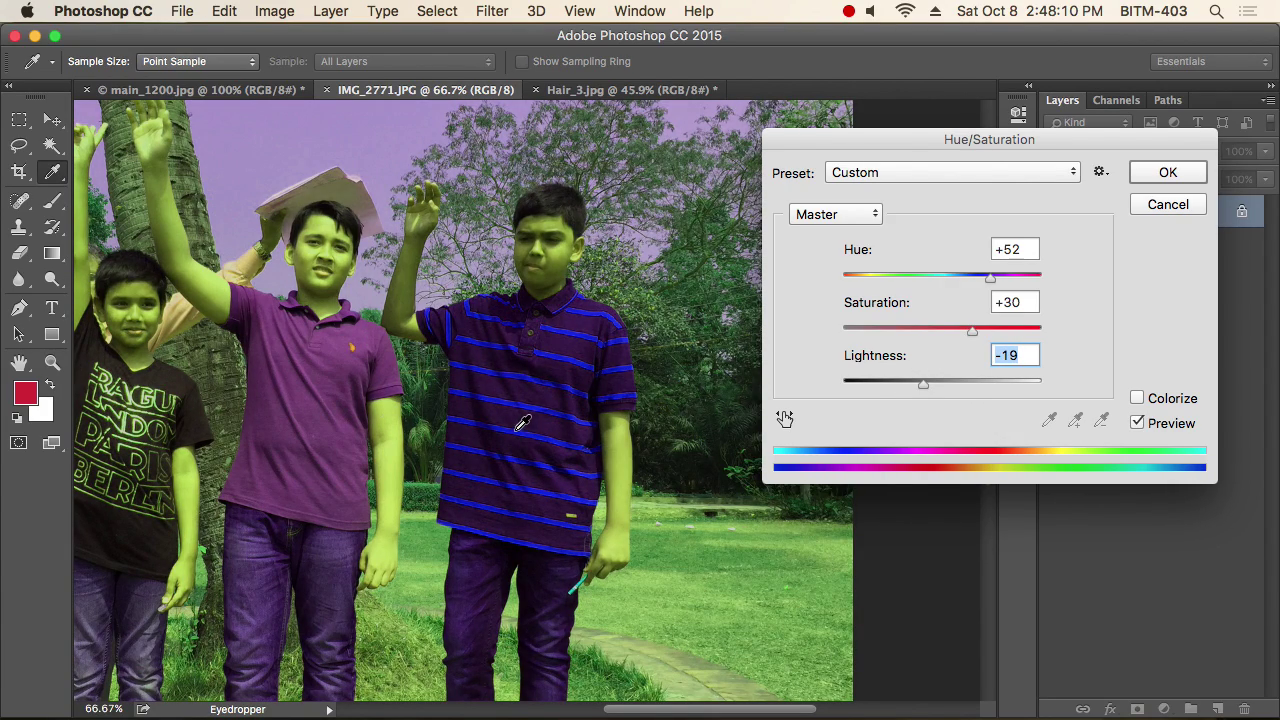
Step: Try colorizing the picture with hue 54 and saturation 25, and lower the lightness
scroll(432, 456, "down", 2)
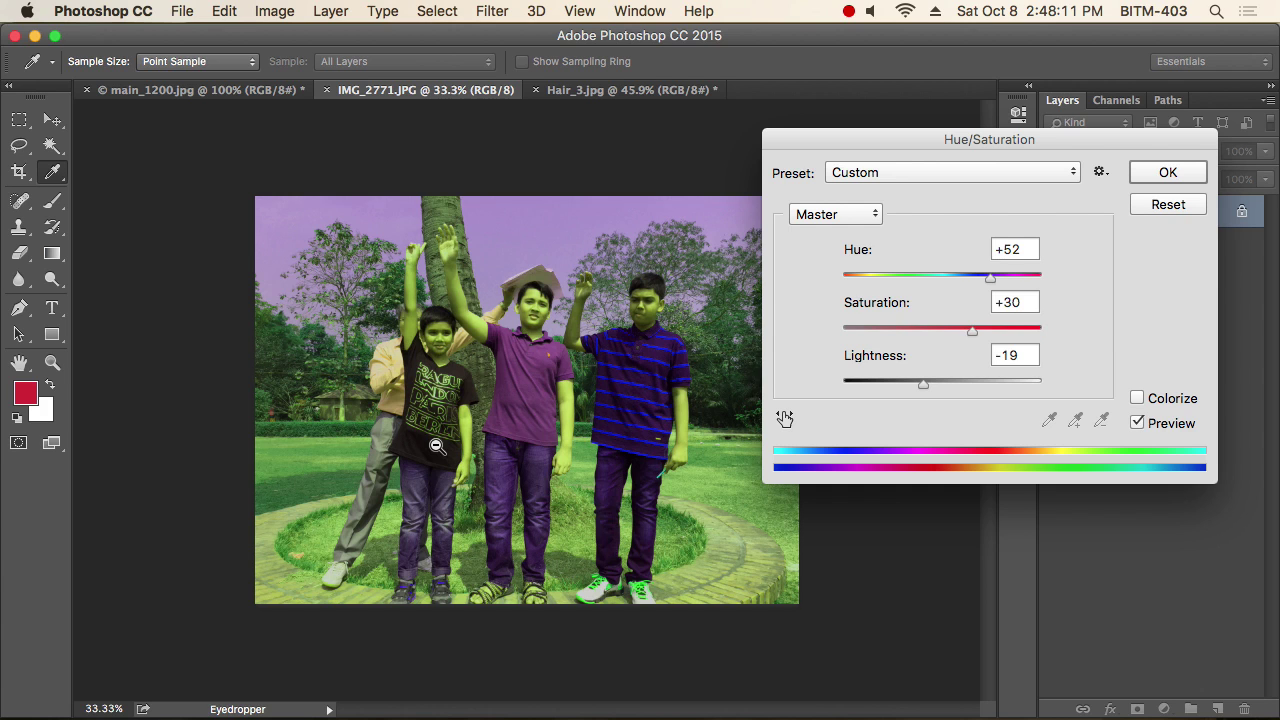
left_click(1152, 402)
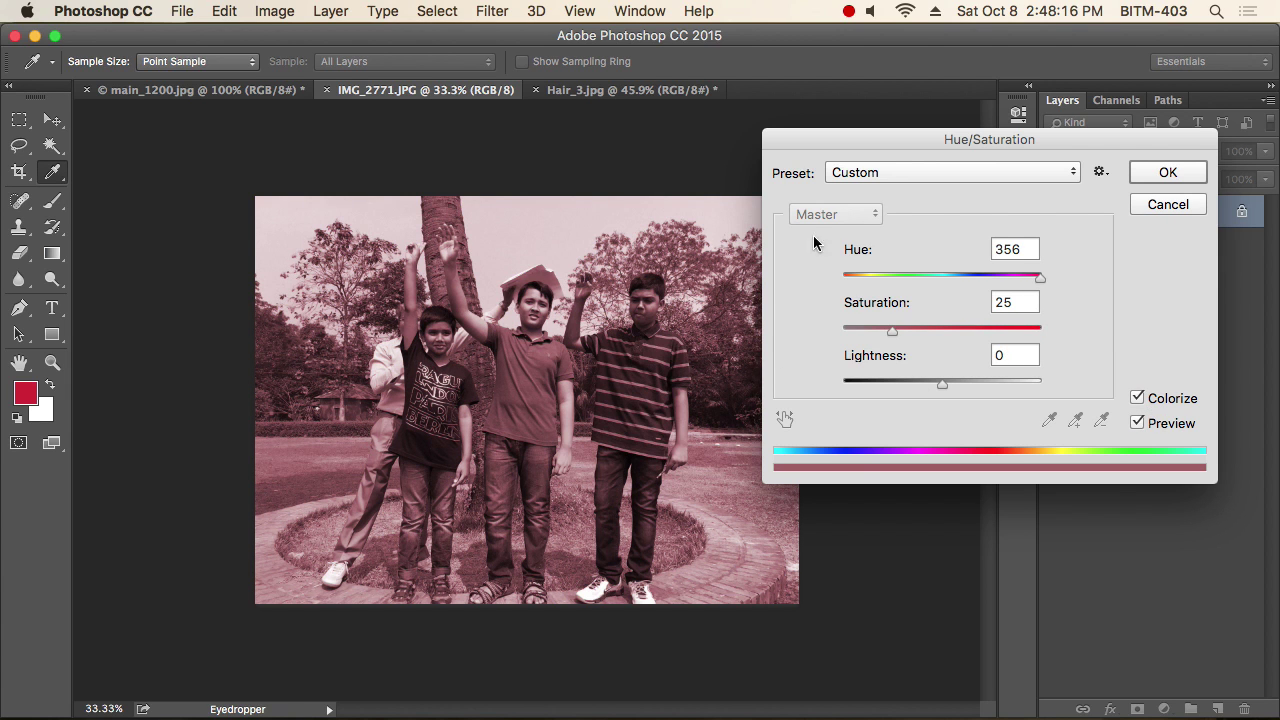
left_click_drag(834, 140, 917, 178)
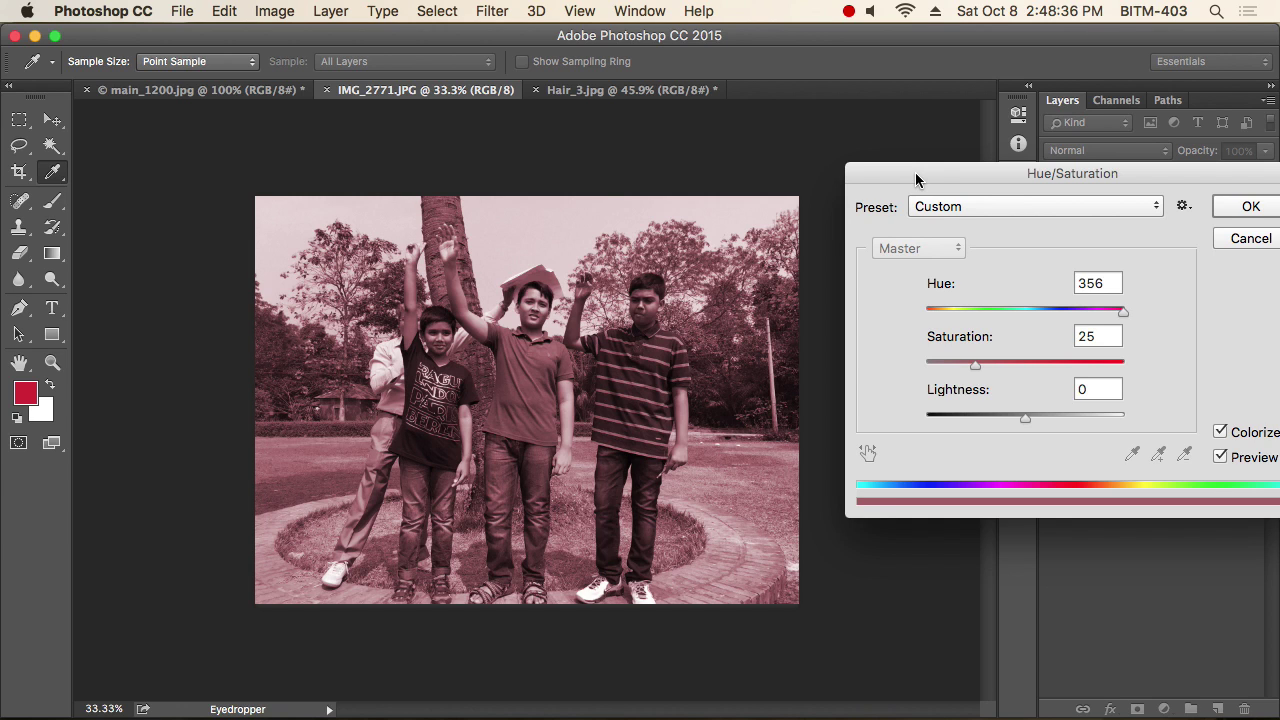
left_click_drag(915, 179, 789, 259)
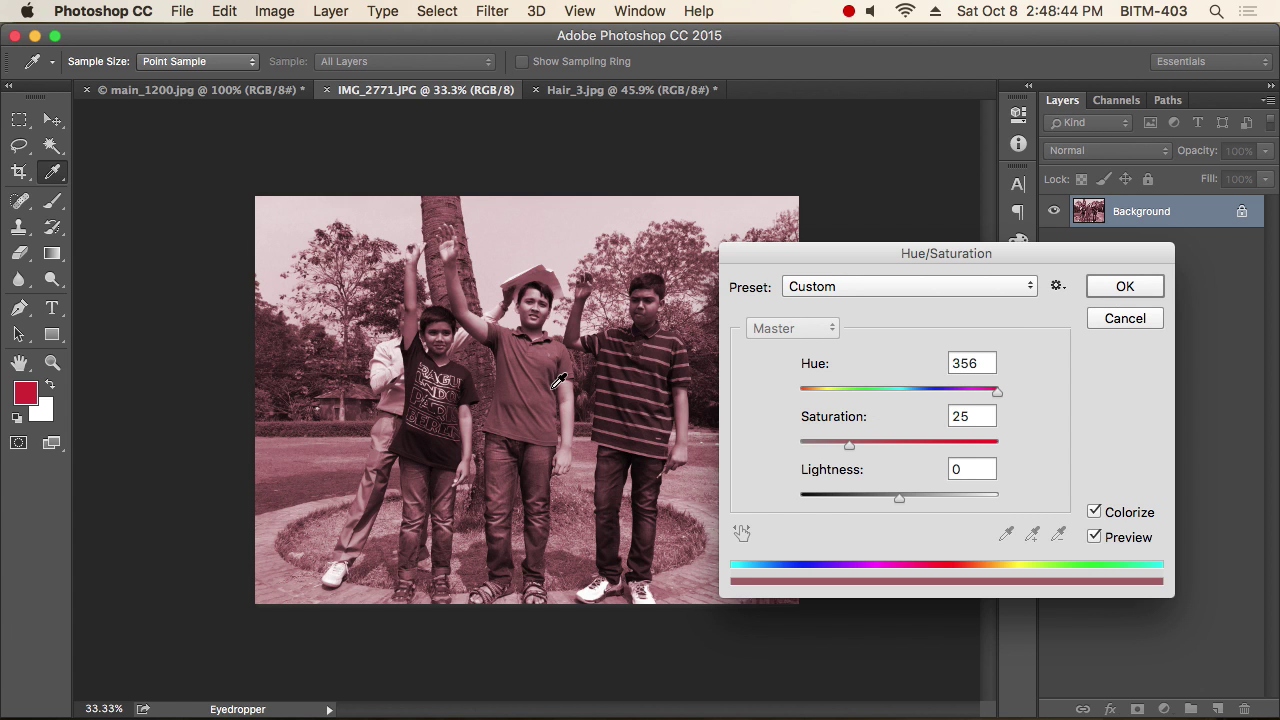
left_click_drag(997, 392, 830, 397)
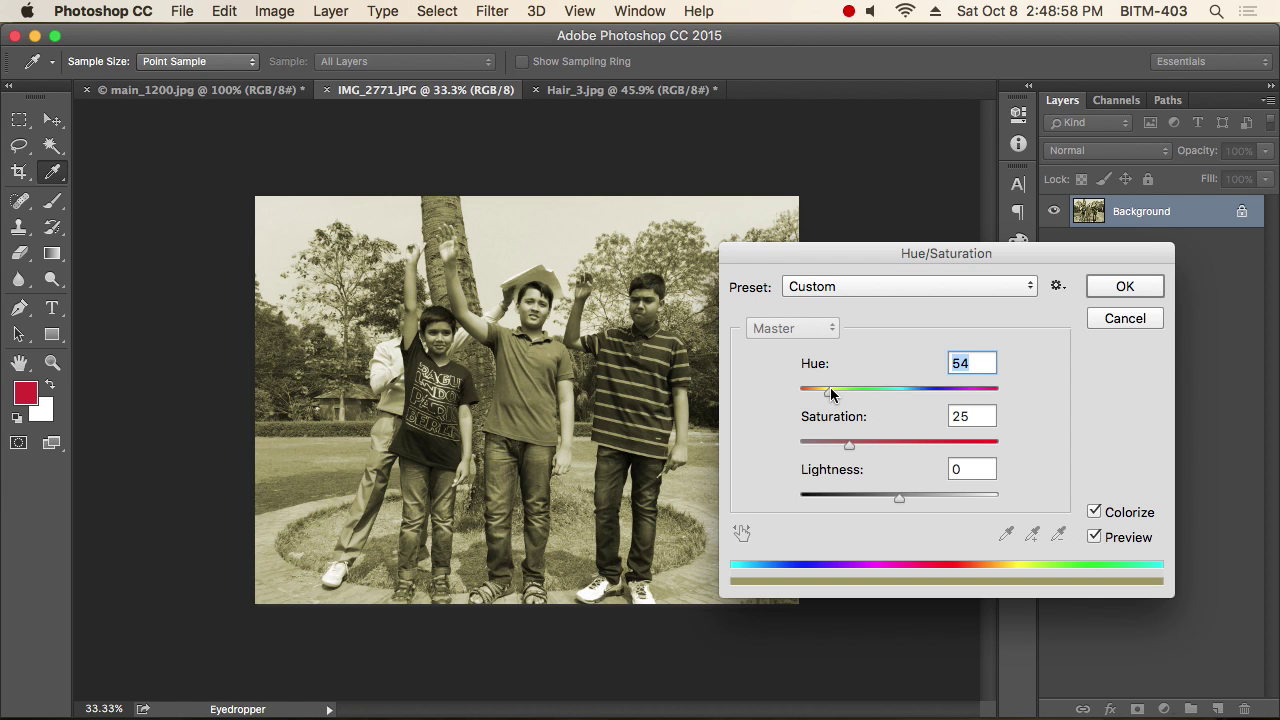
mouse_move(849, 447)
left_mouse_down()
mouse_move(1007, 456)
mouse_move(794, 446)
mouse_move(1034, 446)
mouse_move(849, 460)
left_mouse_up()
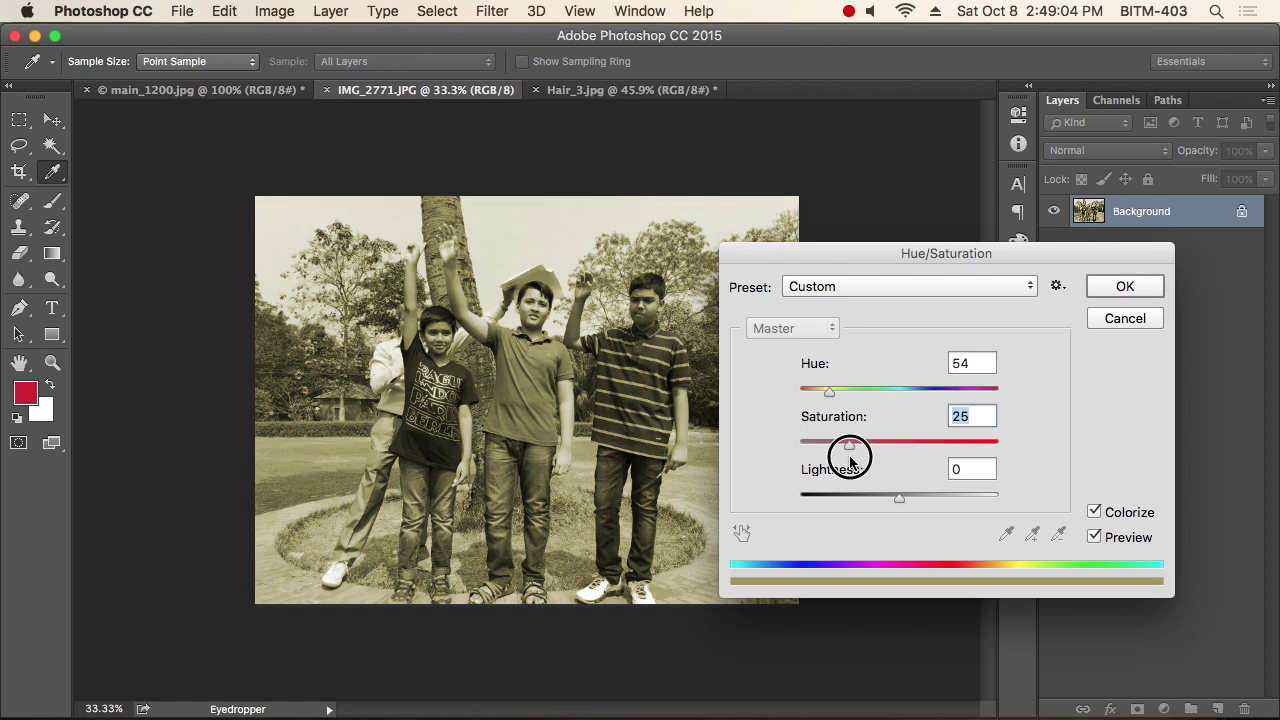
left_click_drag(901, 500, 864, 505)
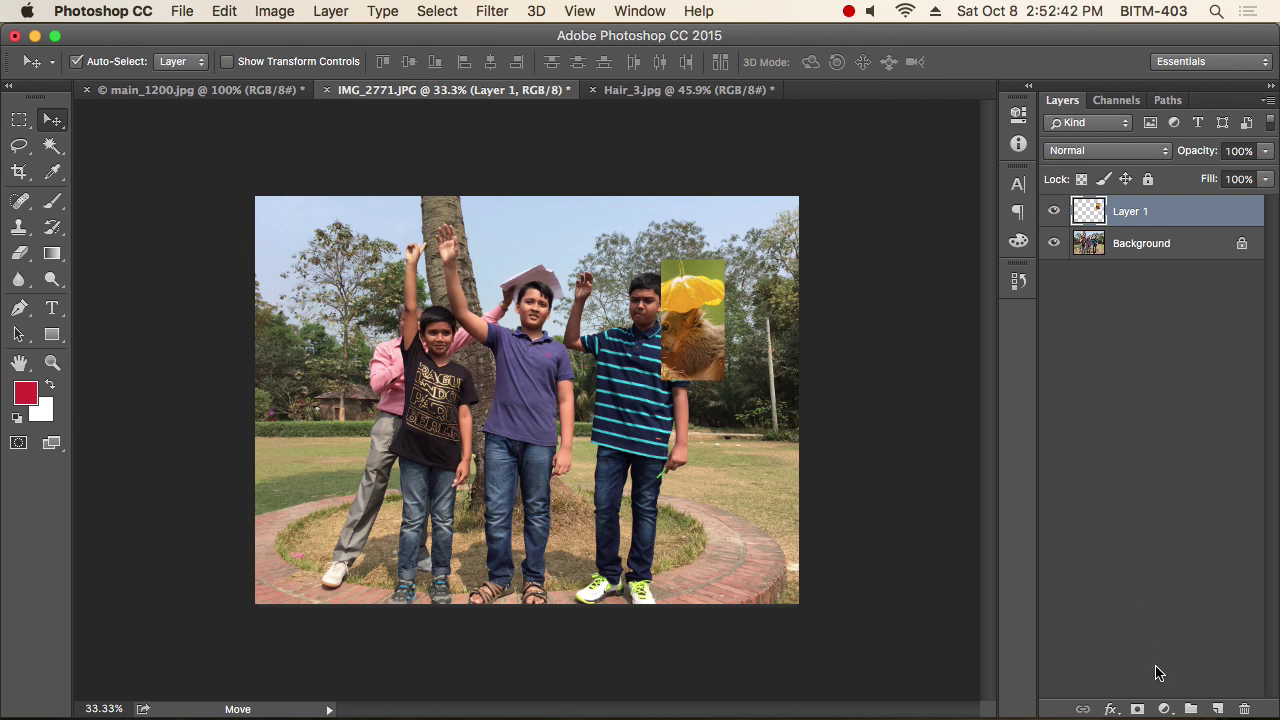
Step: Add a Hue/Saturation adjustment layer above Layer 1 in IMG_2771.JPG
left_click(1163, 707)
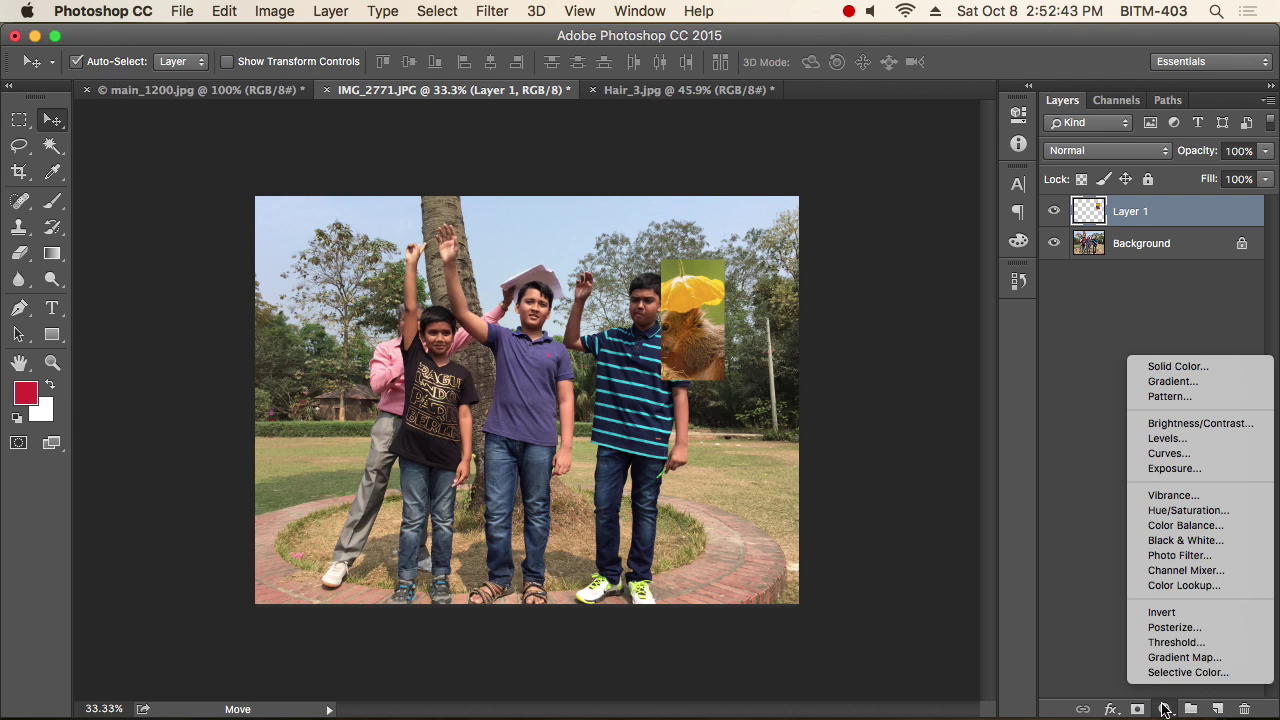
left_click(1212, 511)
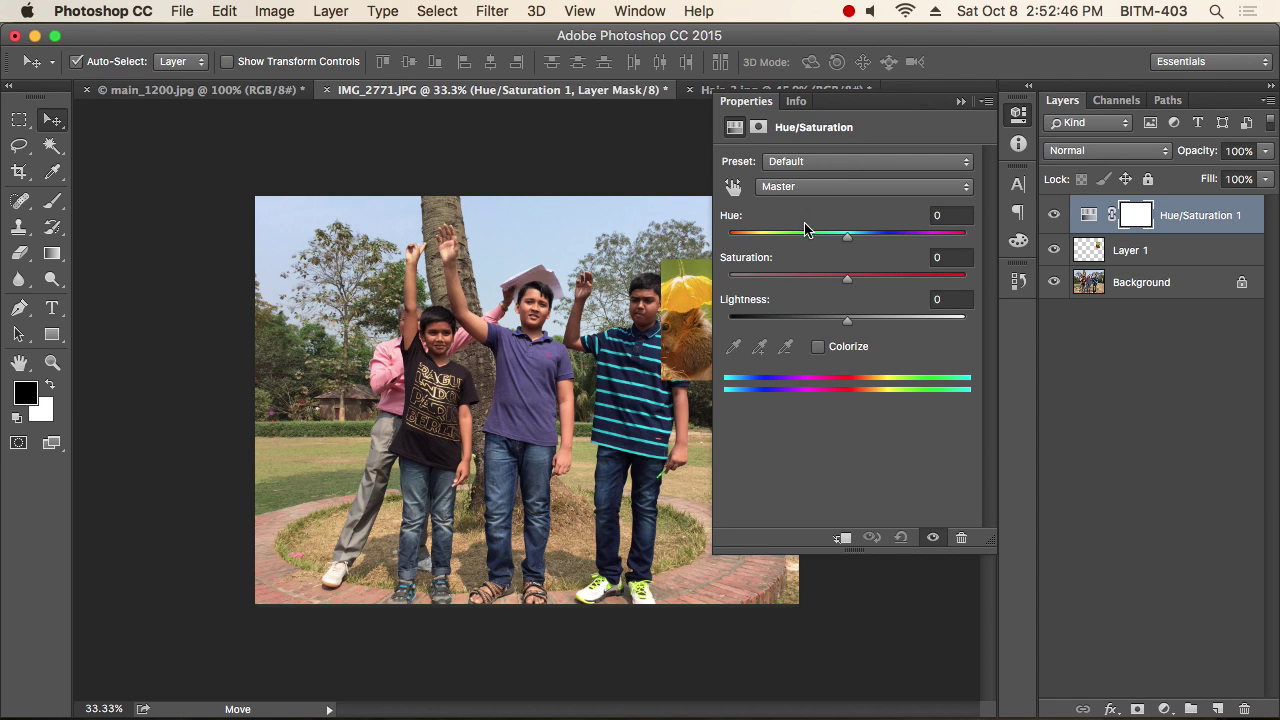
Step: Colorize the picture through the Hue/Saturation adjustment layer with hue 356 and saturation 25
left_click(850, 347)
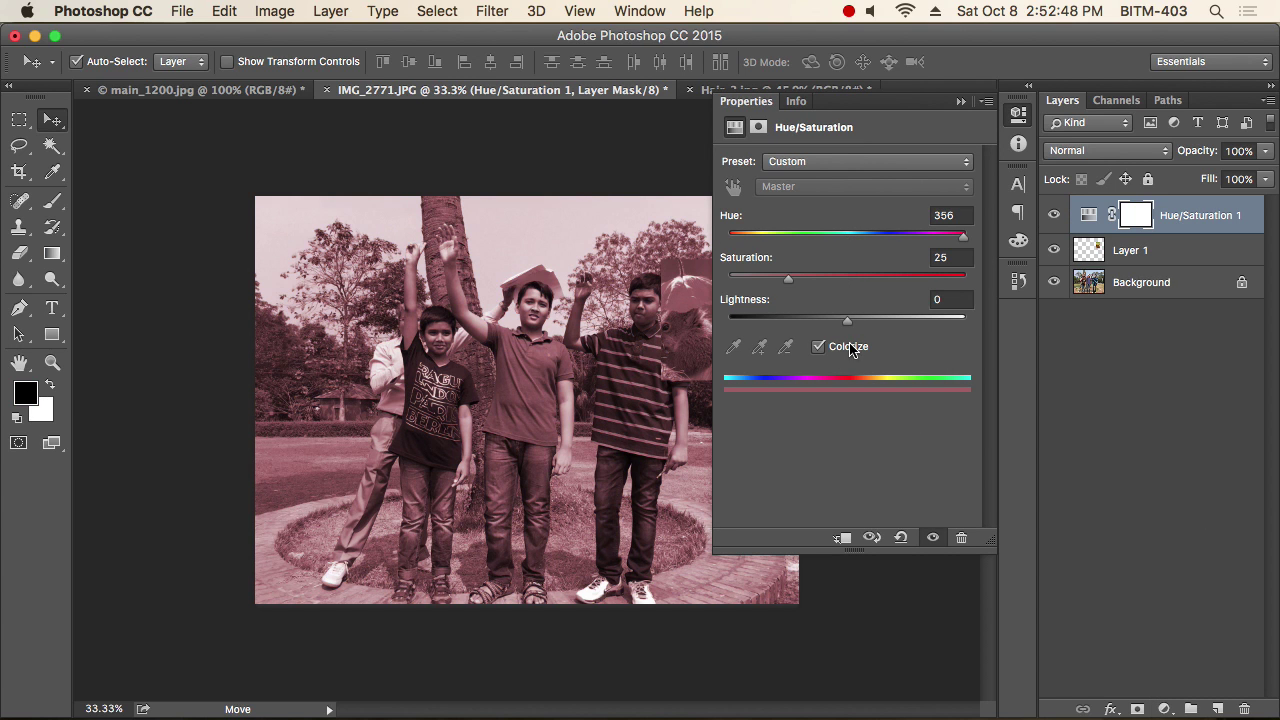
left_click(1017, 112)
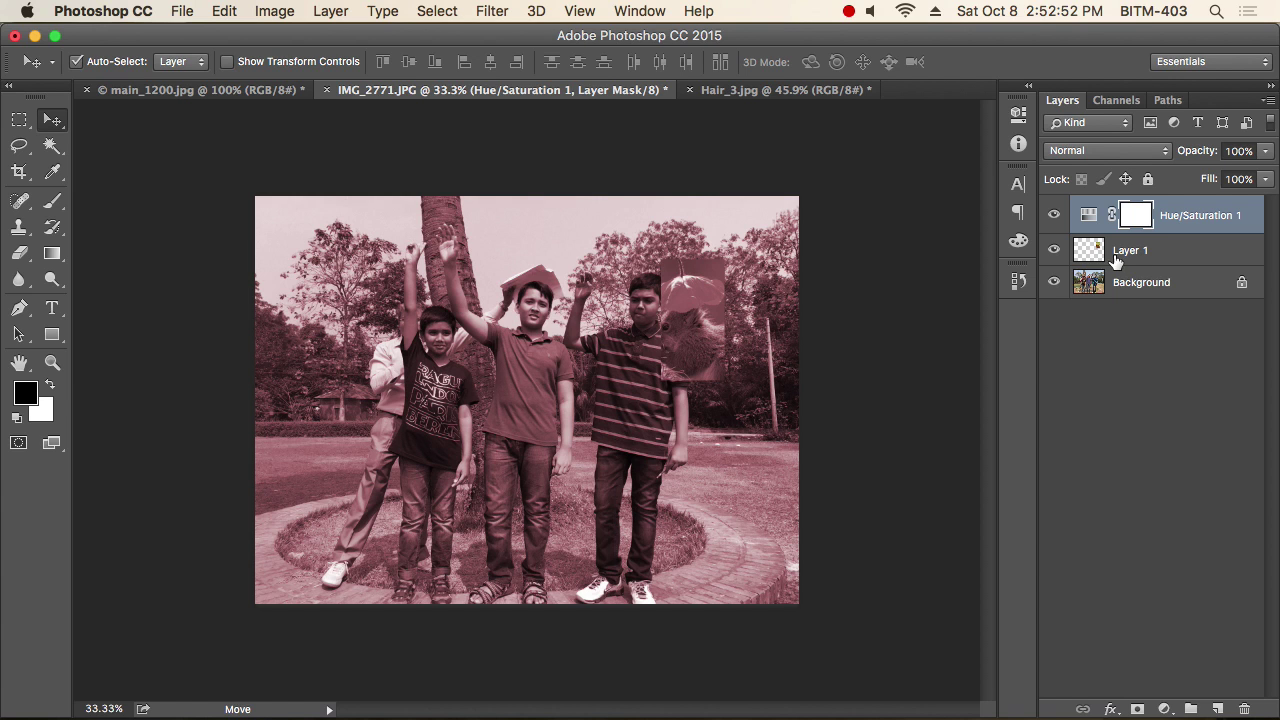
Step: Hide and reshow Layer 1 and the Background to compare which layers the Hue/Saturation adjustment affects
left_click(1054, 250)
left_click(1054, 250)
left_click(1055, 285)
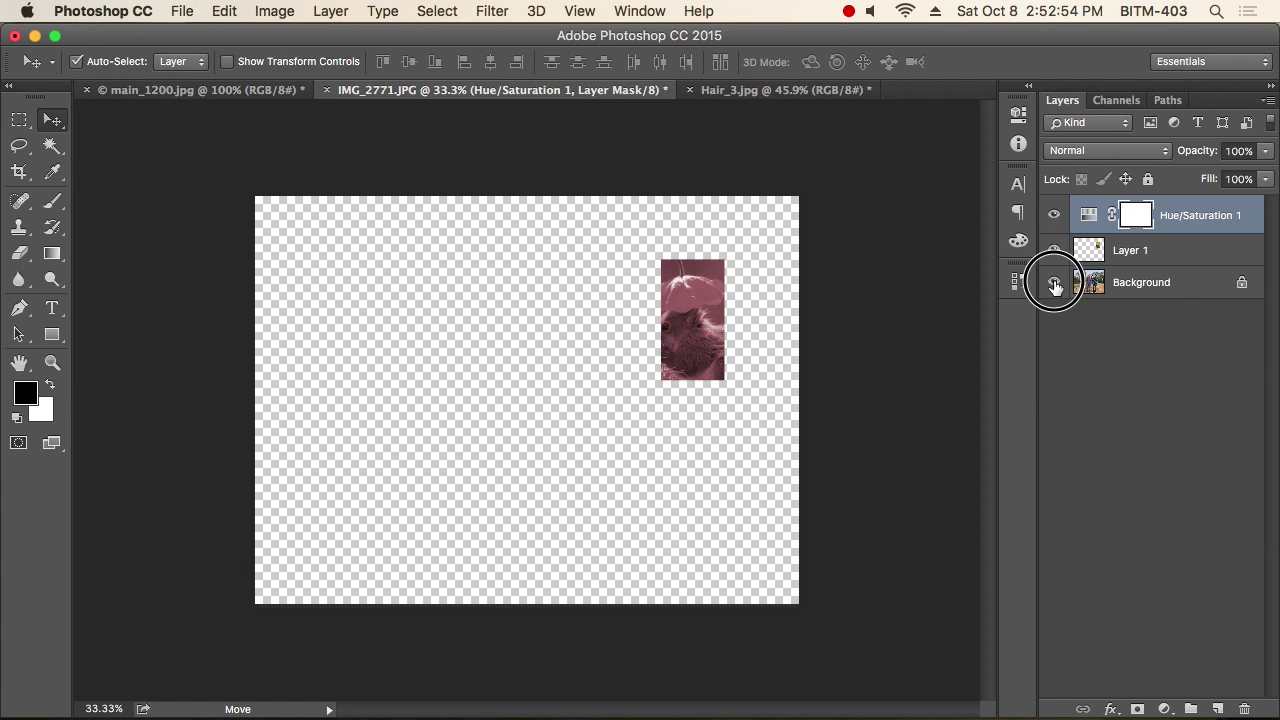
left_click(1055, 285)
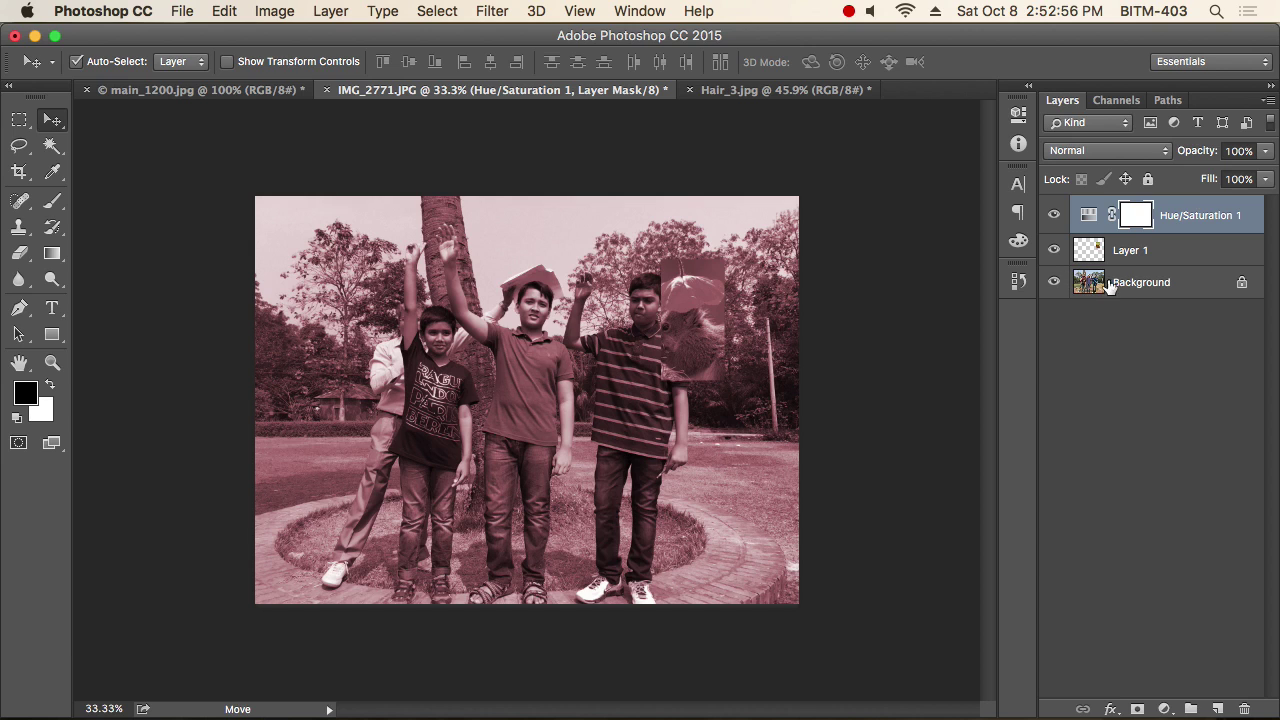
left_click(1056, 251)
left_click(1057, 252)
left_click(1053, 253)
left_click(1053, 254)
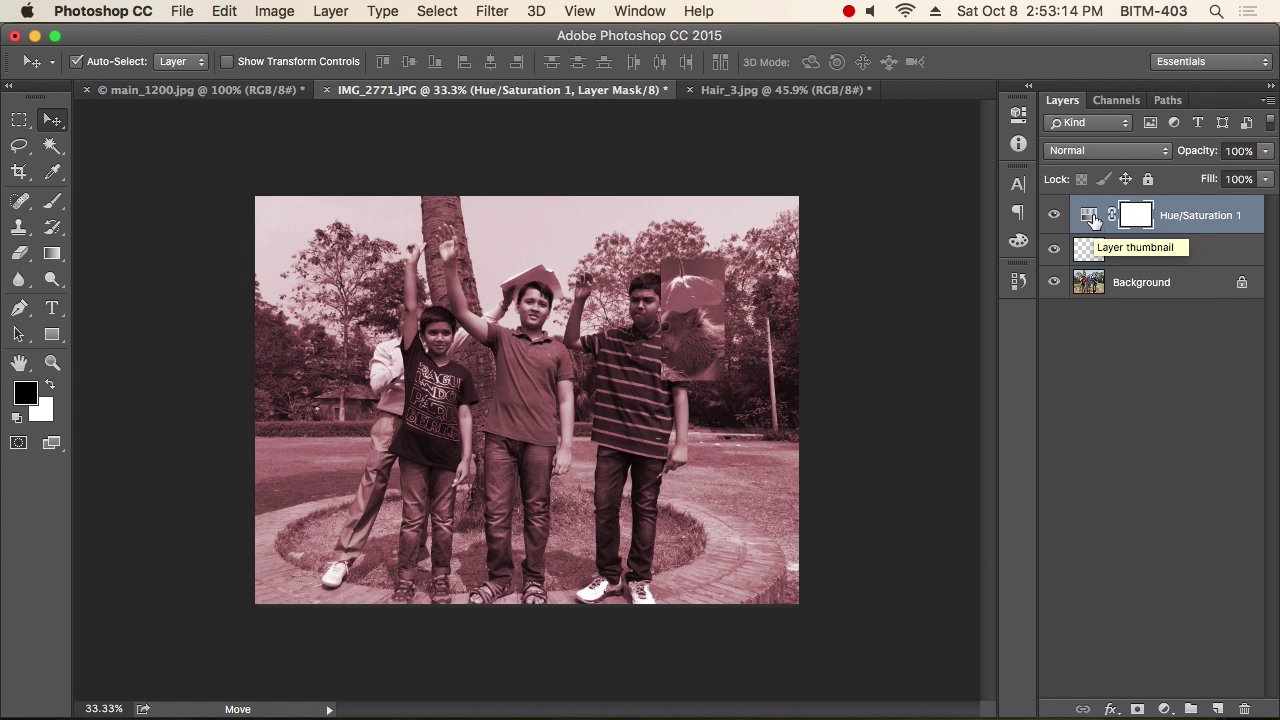
Step: Clip the Hue/Saturation adjustment layer to Layer 1 so it recolours only the squirrel picture
double_click(1088, 216)
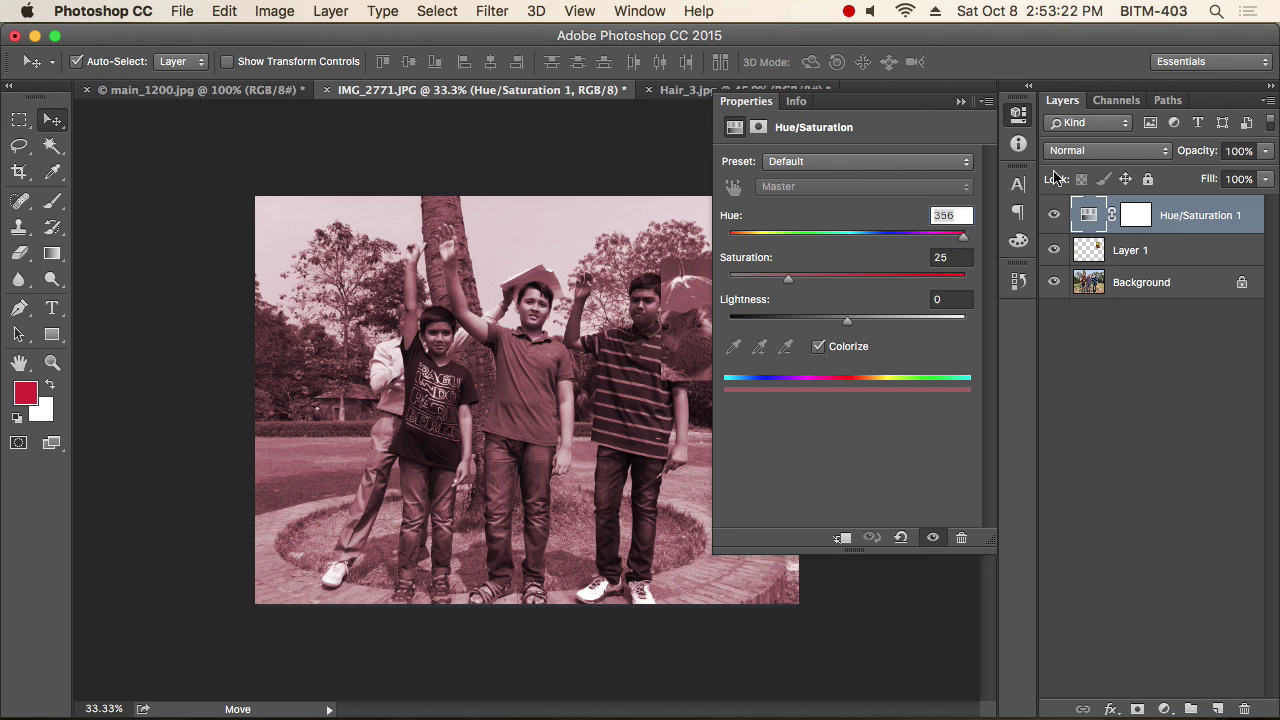
left_click(1090, 216)
left_click_drag(660, 340, 517, 334)
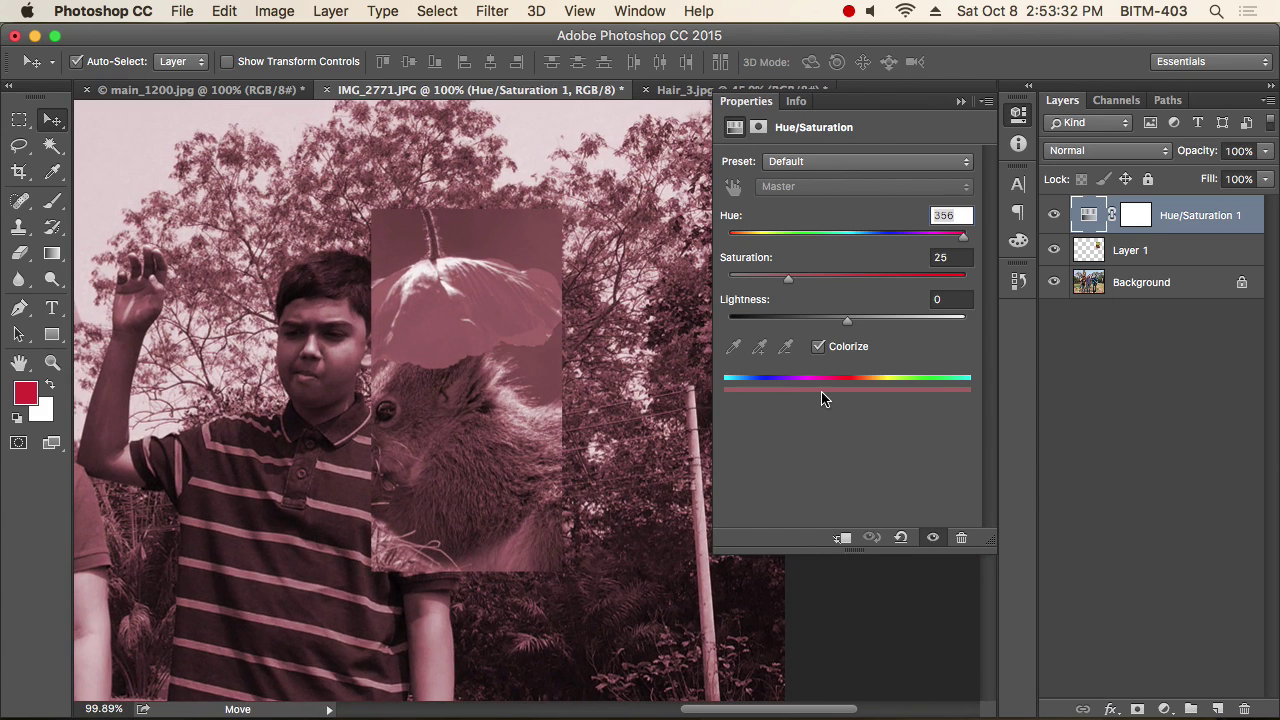
left_click(1122, 252)
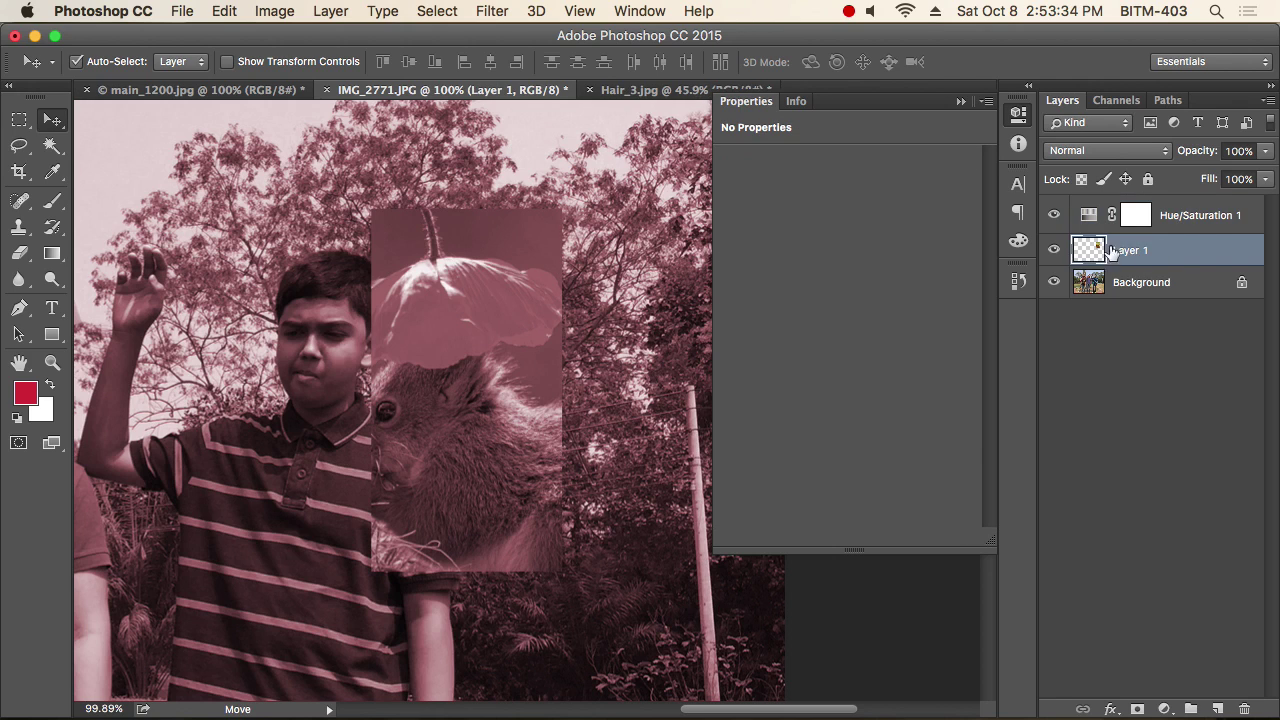
left_click(1089, 215)
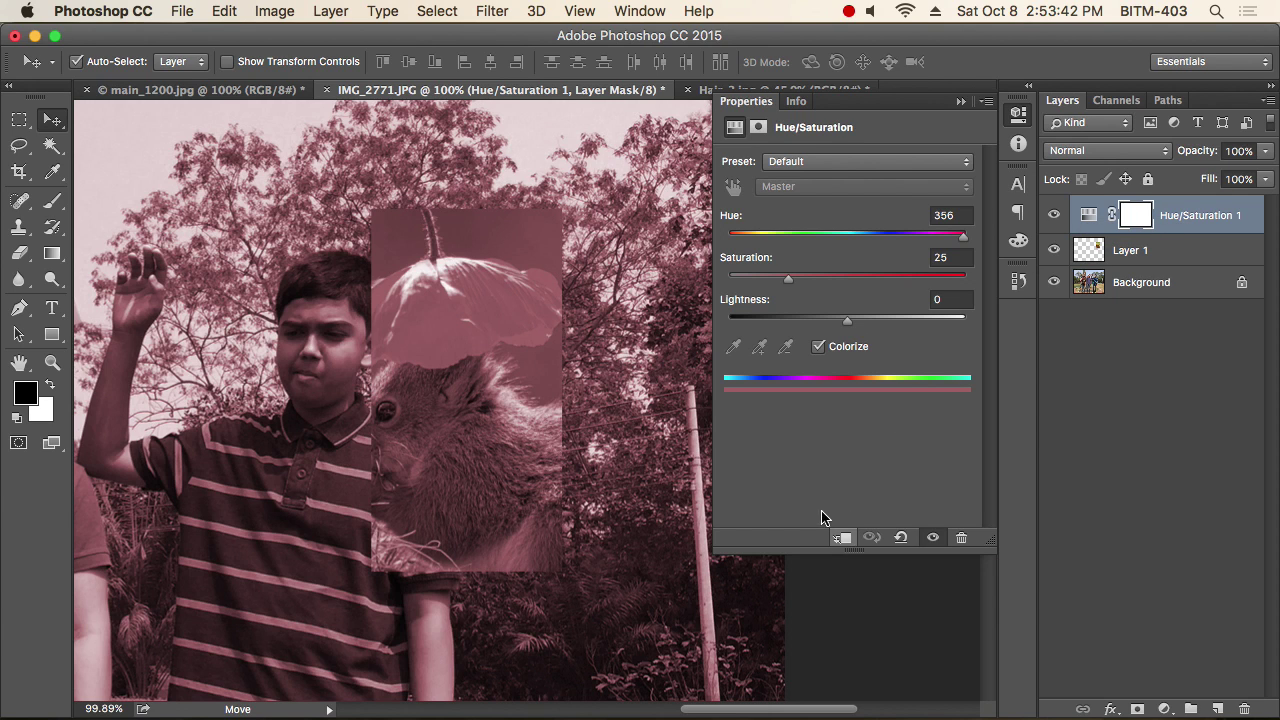
left_click(337, 11)
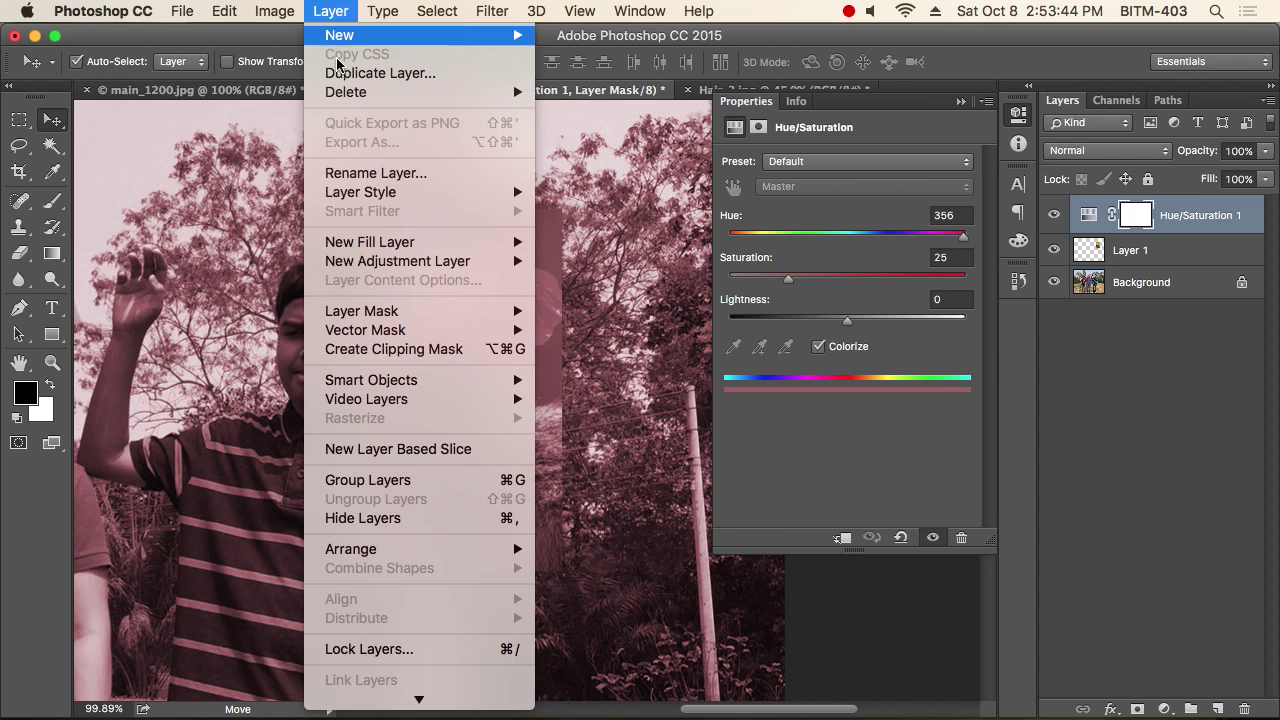
left_click(413, 357)
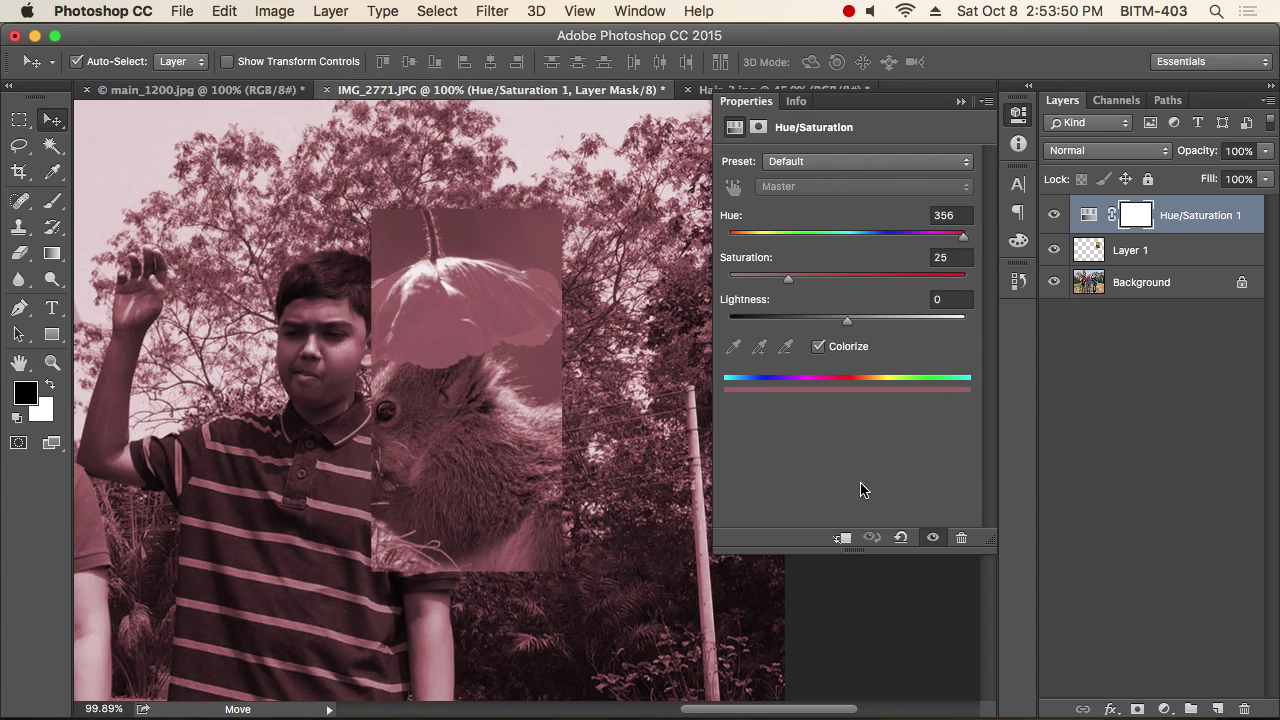
left_click(843, 538)
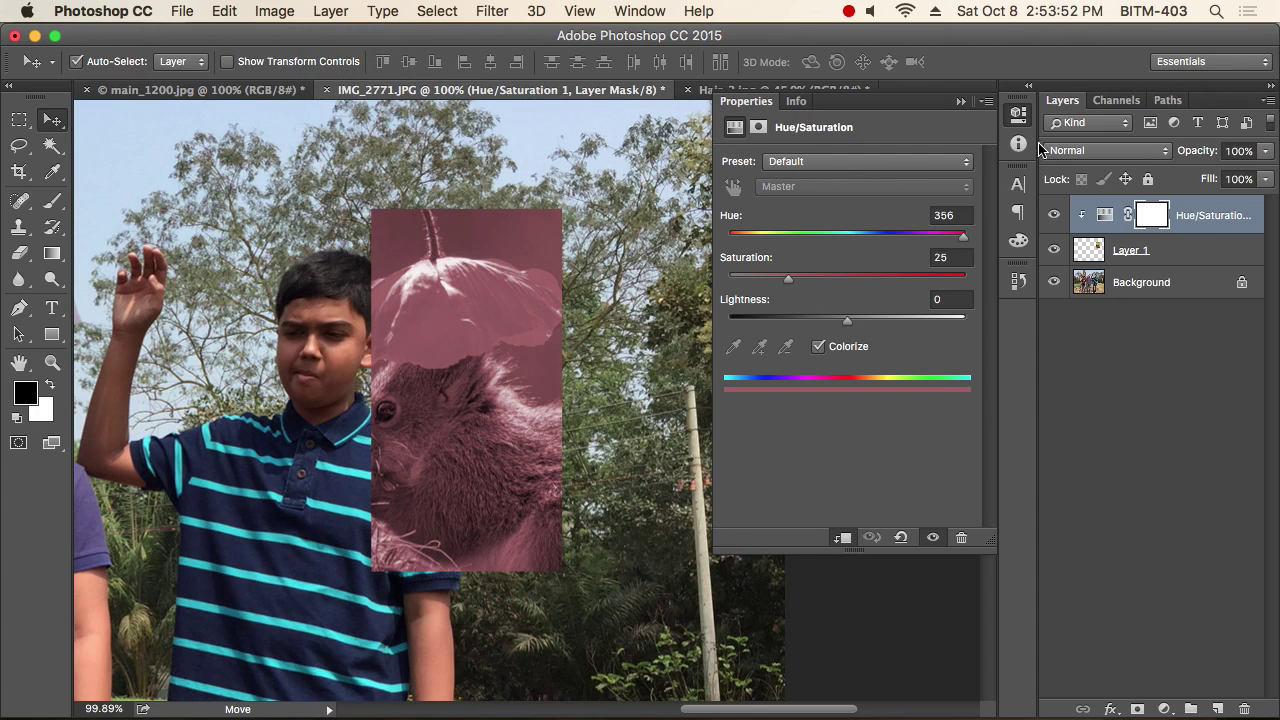
left_click(1013, 115)
Step: Move the squirrel picture on Layer 1 up and to the right, clear of the boy in the striped shirt
key("super+minus")
key("super+minus")
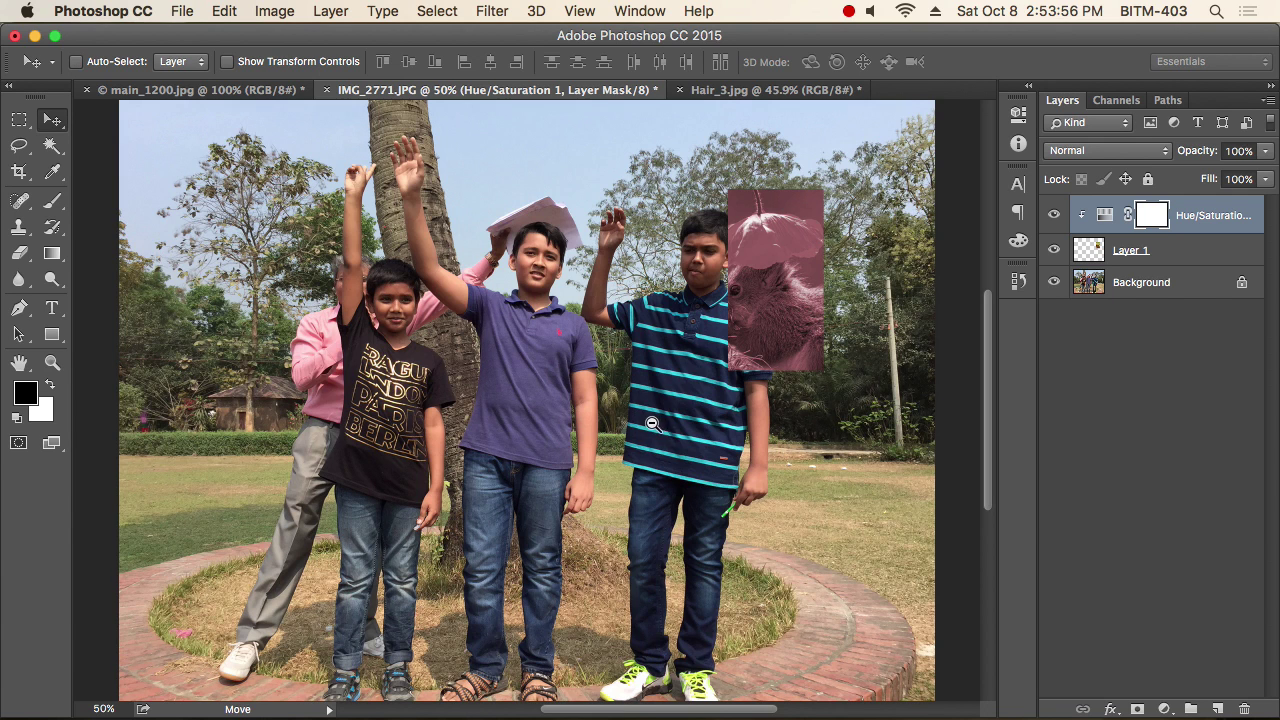
key("super+minus")
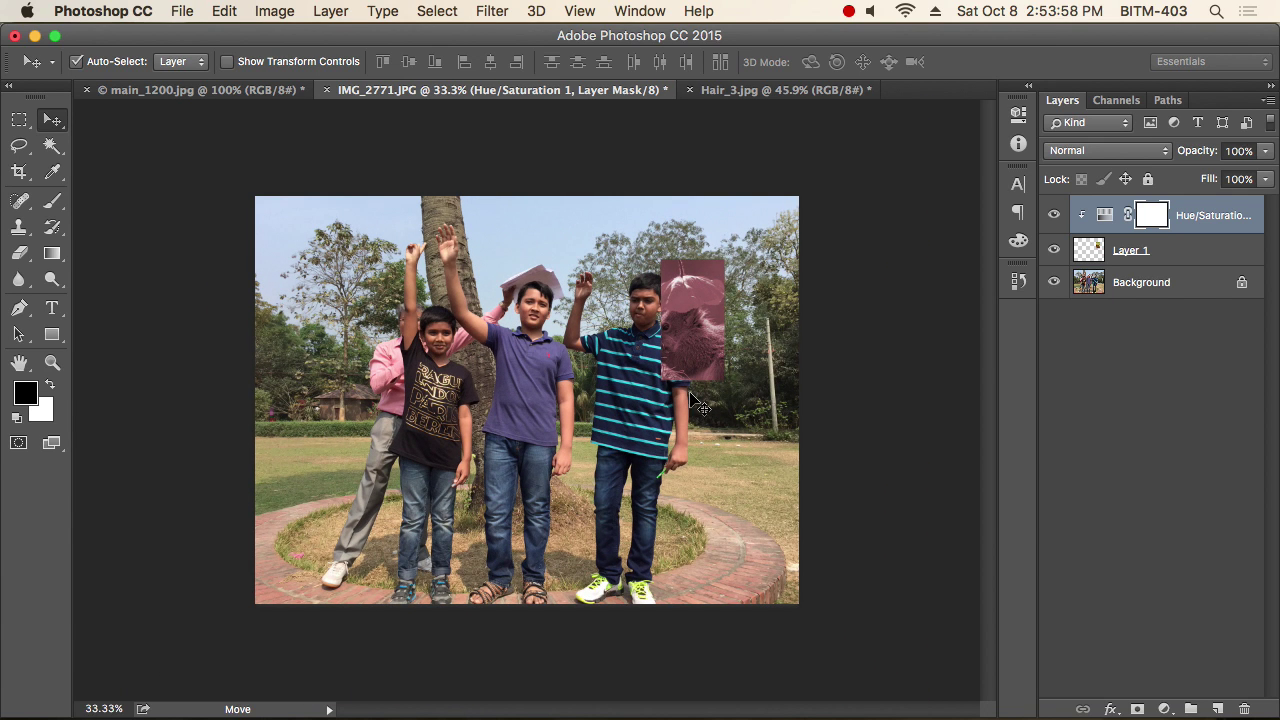
left_click(1133, 256)
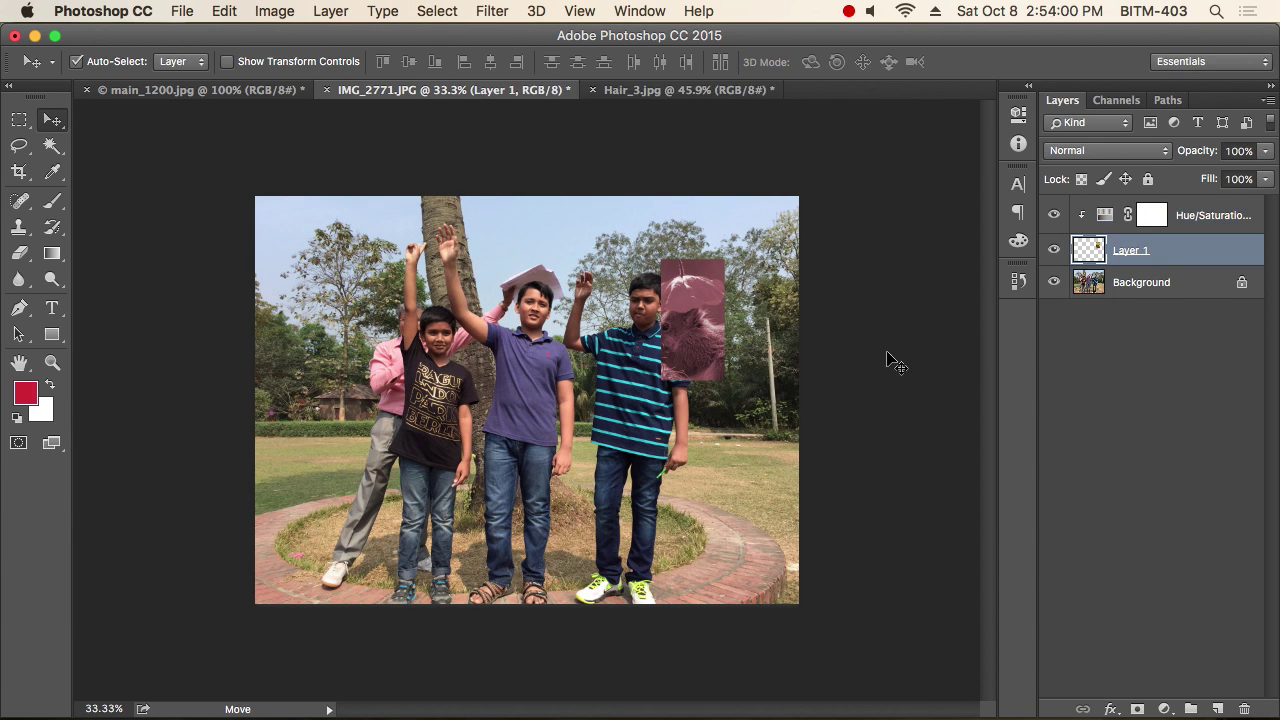
left_click_drag(710, 345, 746, 303)
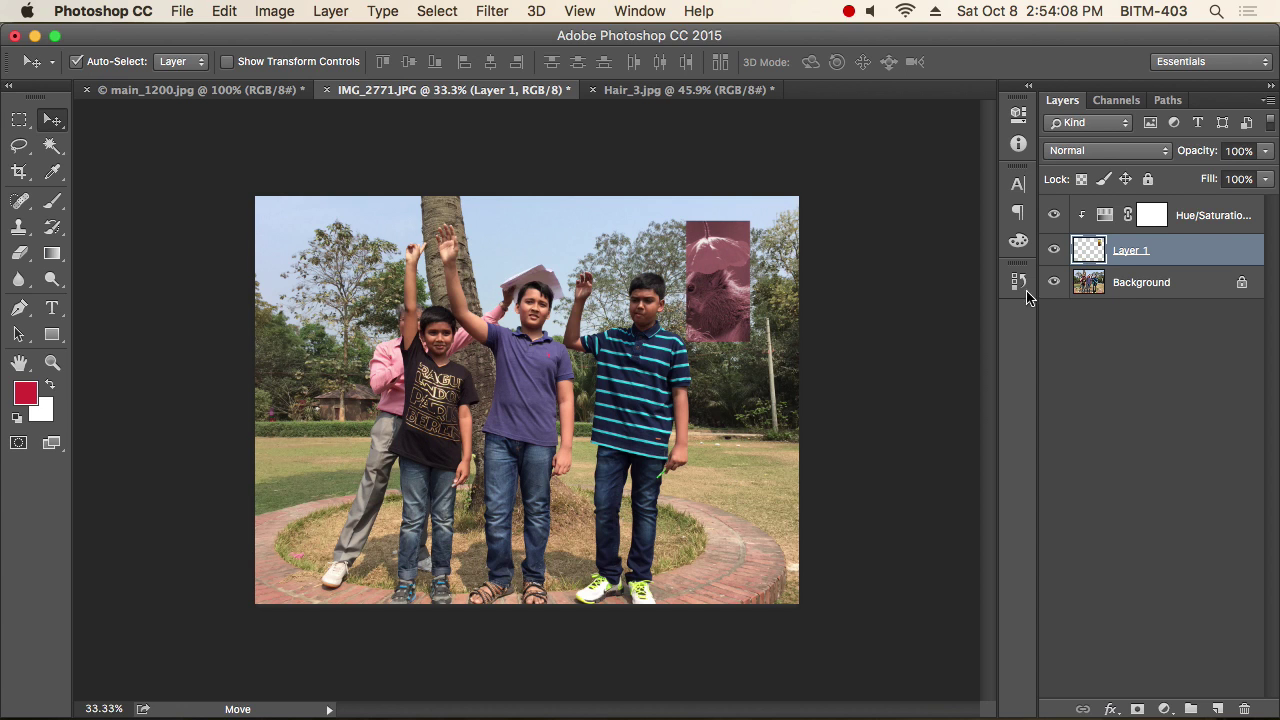
left_click(1097, 219)
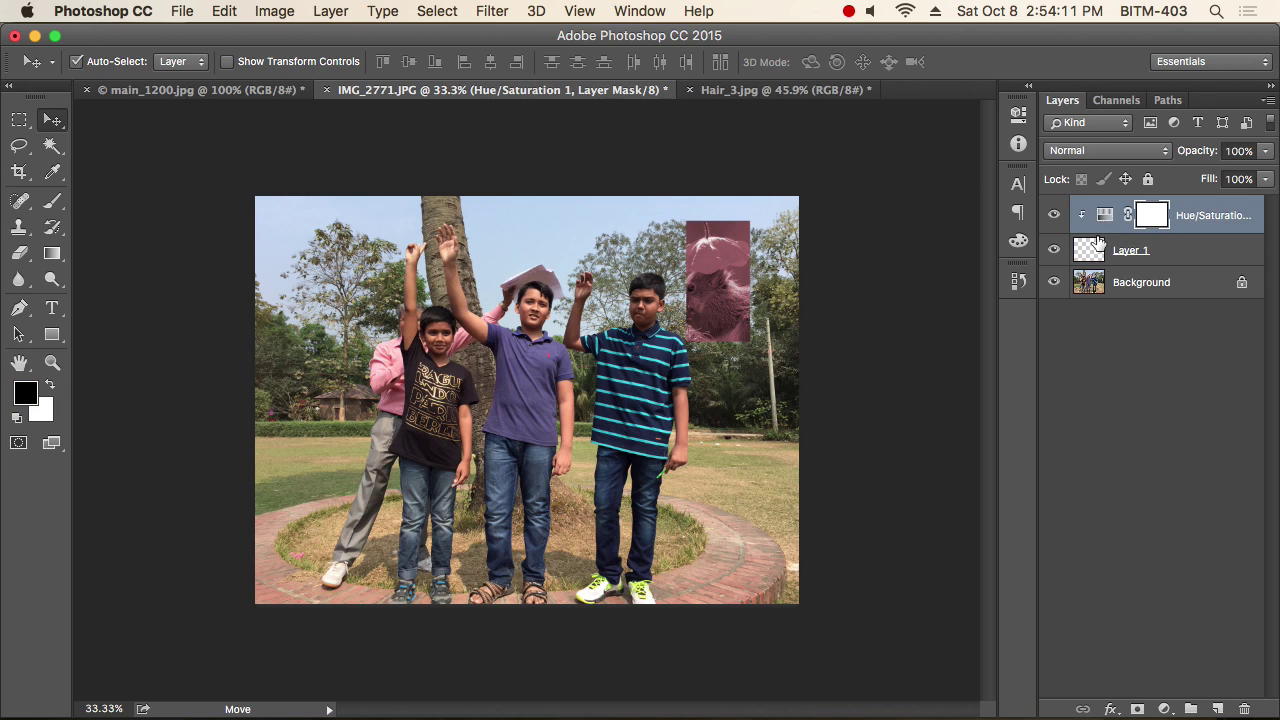
left_click(322, 12)
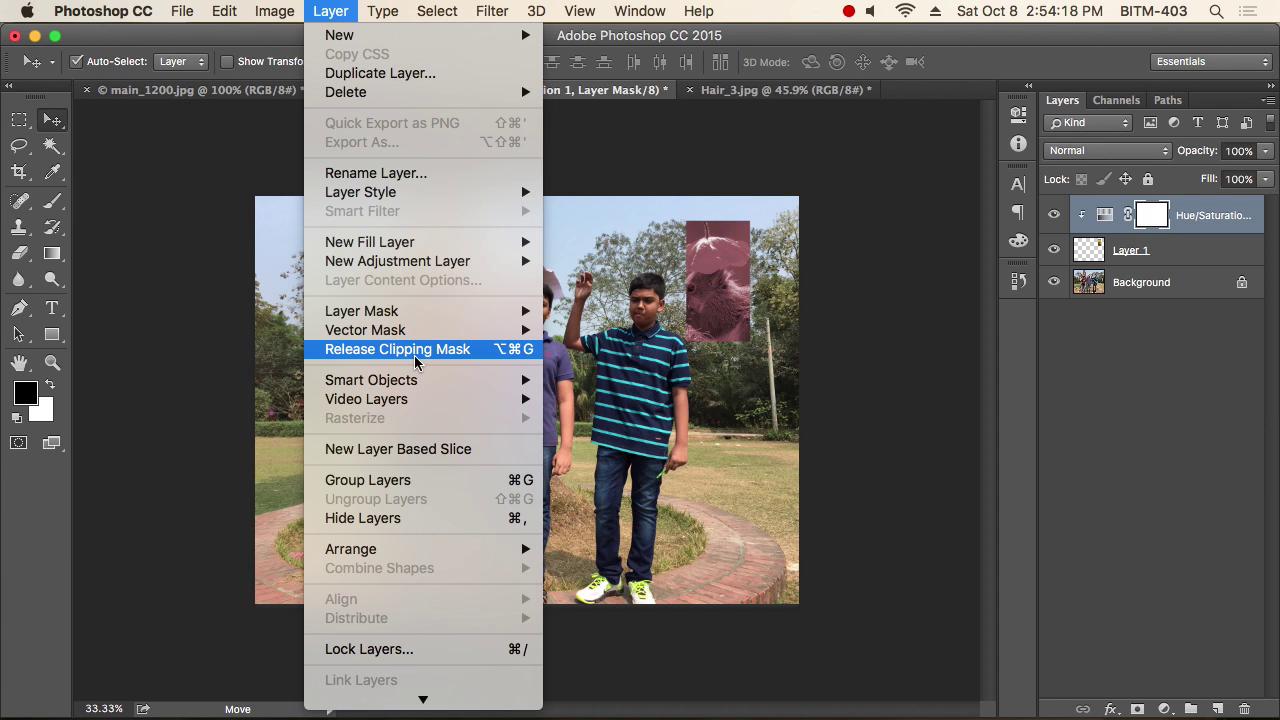
left_click(910, 102)
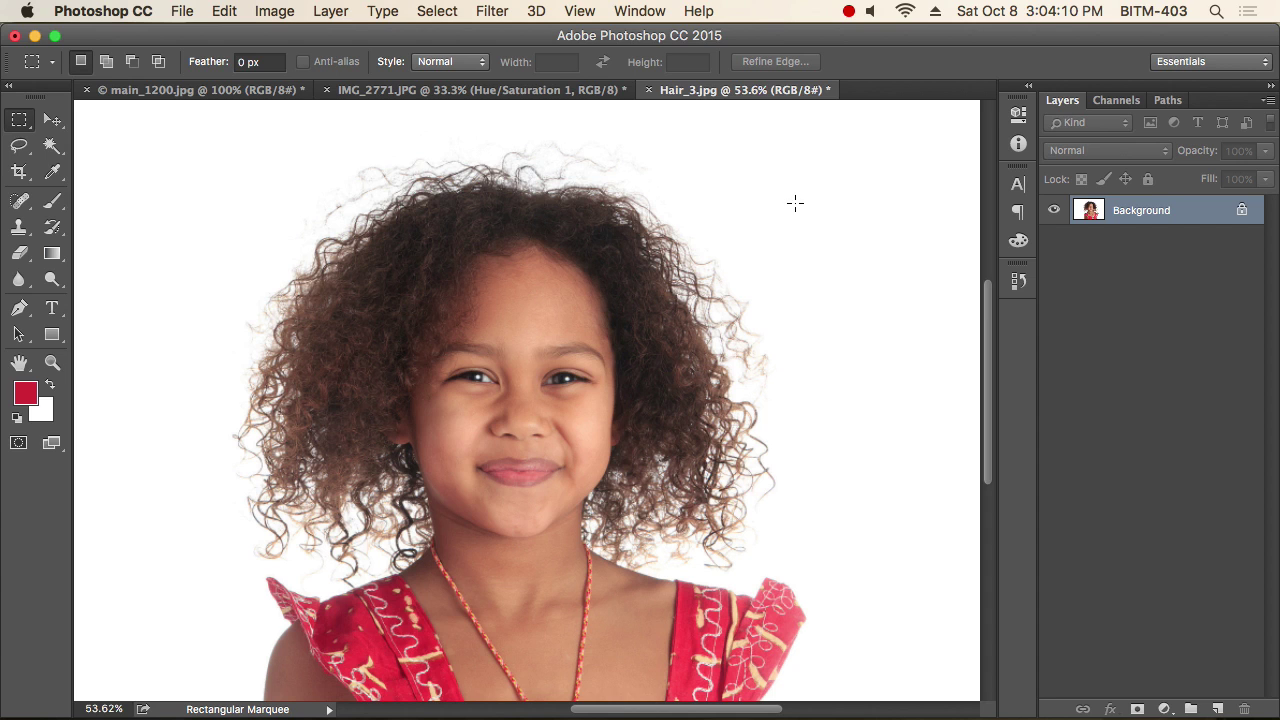
Step: Invert the colours of Hair_3.jpg and examine the resulting negative
left_click(274, 11)
mouse_move(410, 72)
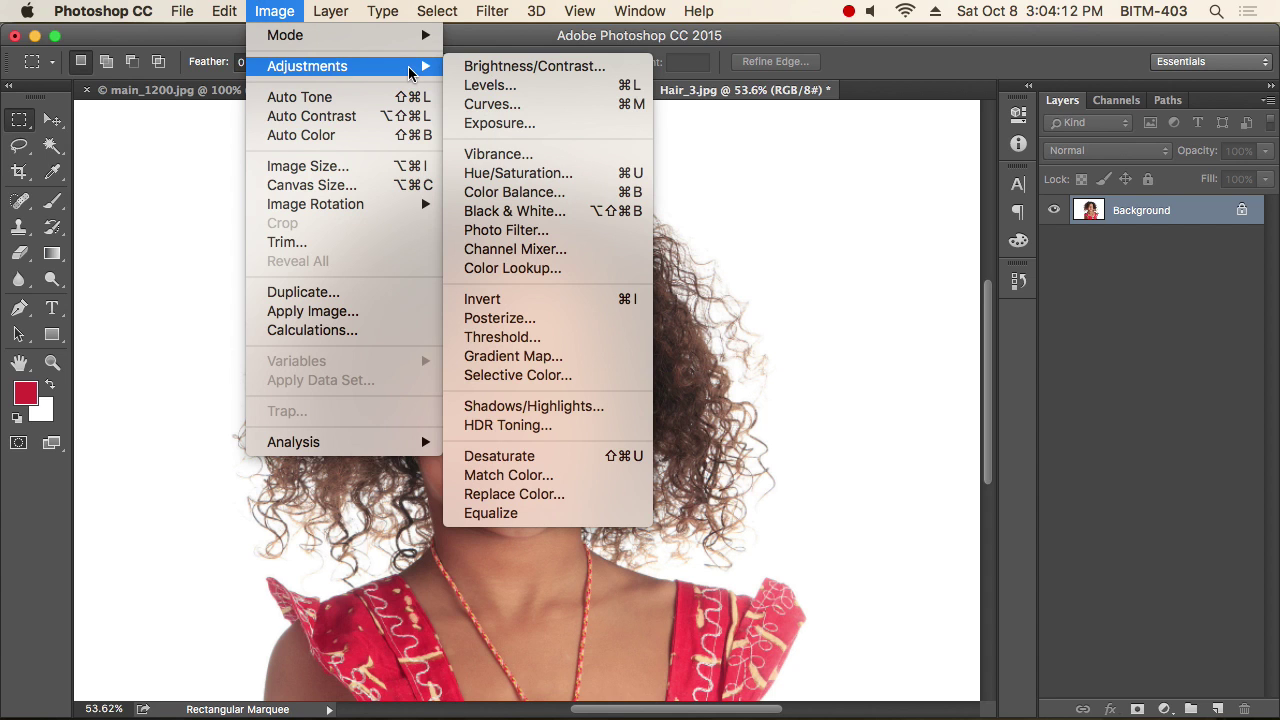
left_click(565, 307)
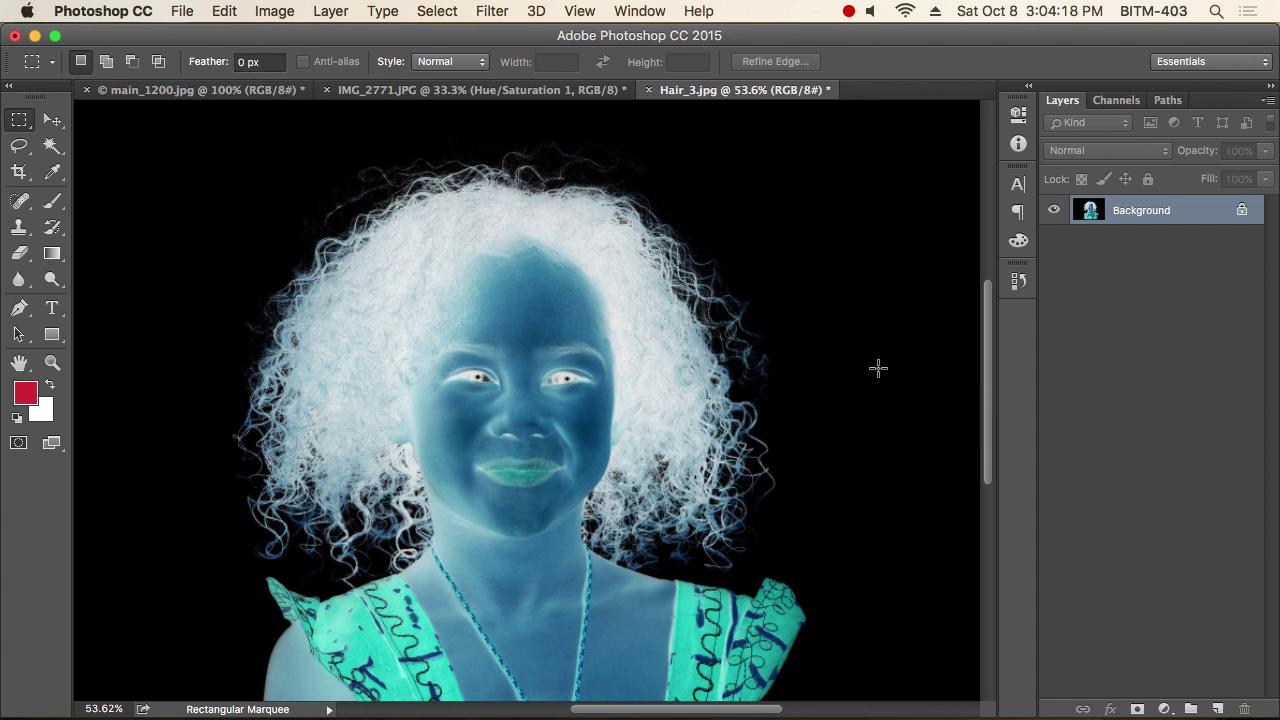
scroll(843, 417, "down", 4)
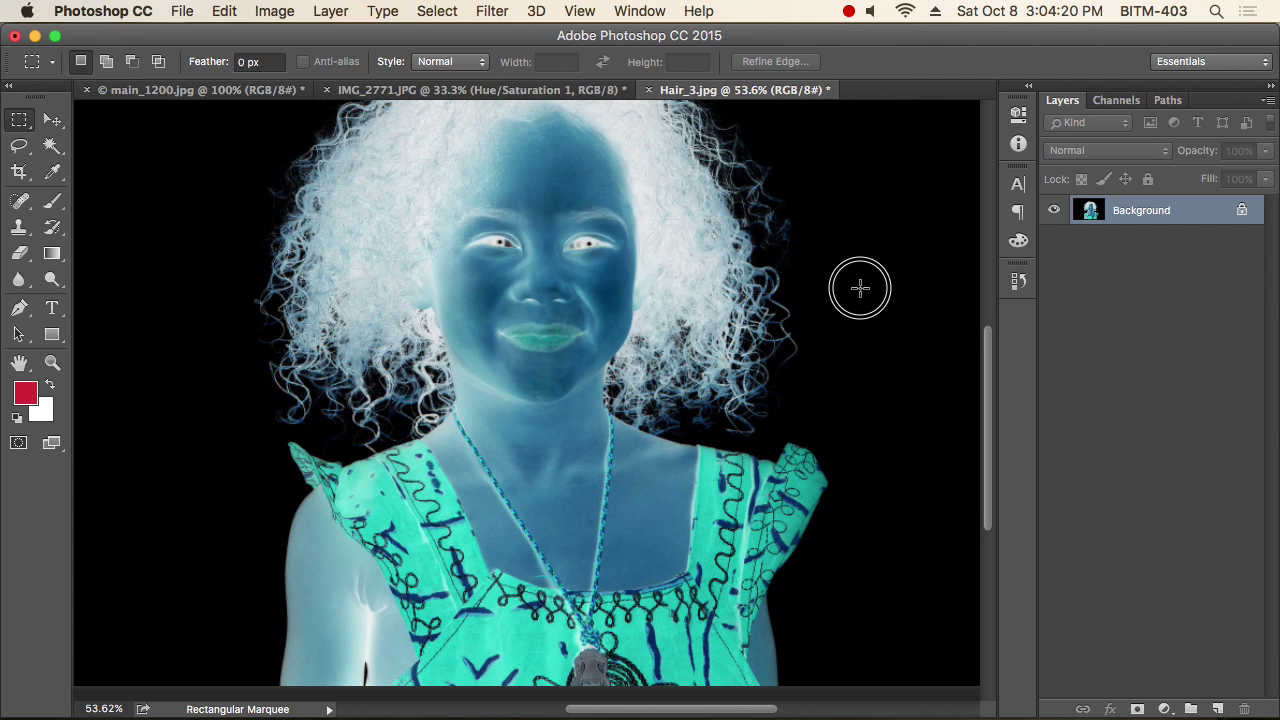
scroll(809, 383, "up", 4)
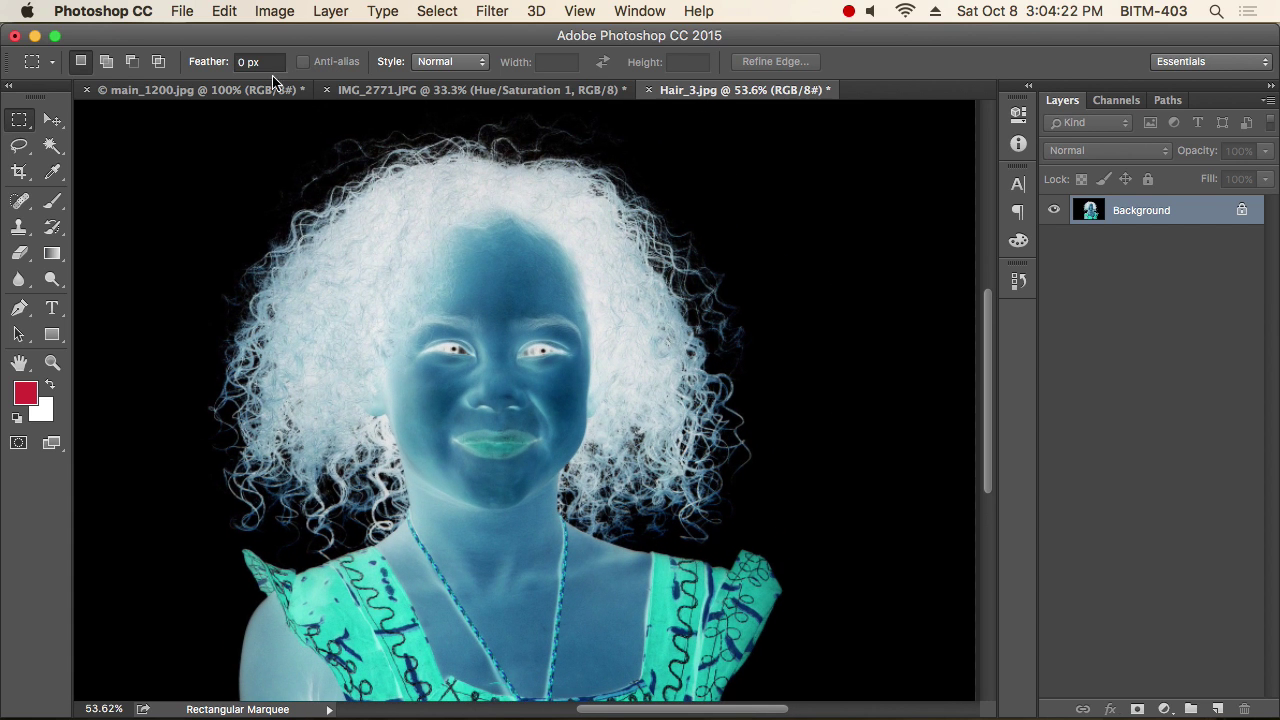
Step: Invert Hair_3.jpg a second time to bring back its original colours
left_click(274, 12)
mouse_move(328, 72)
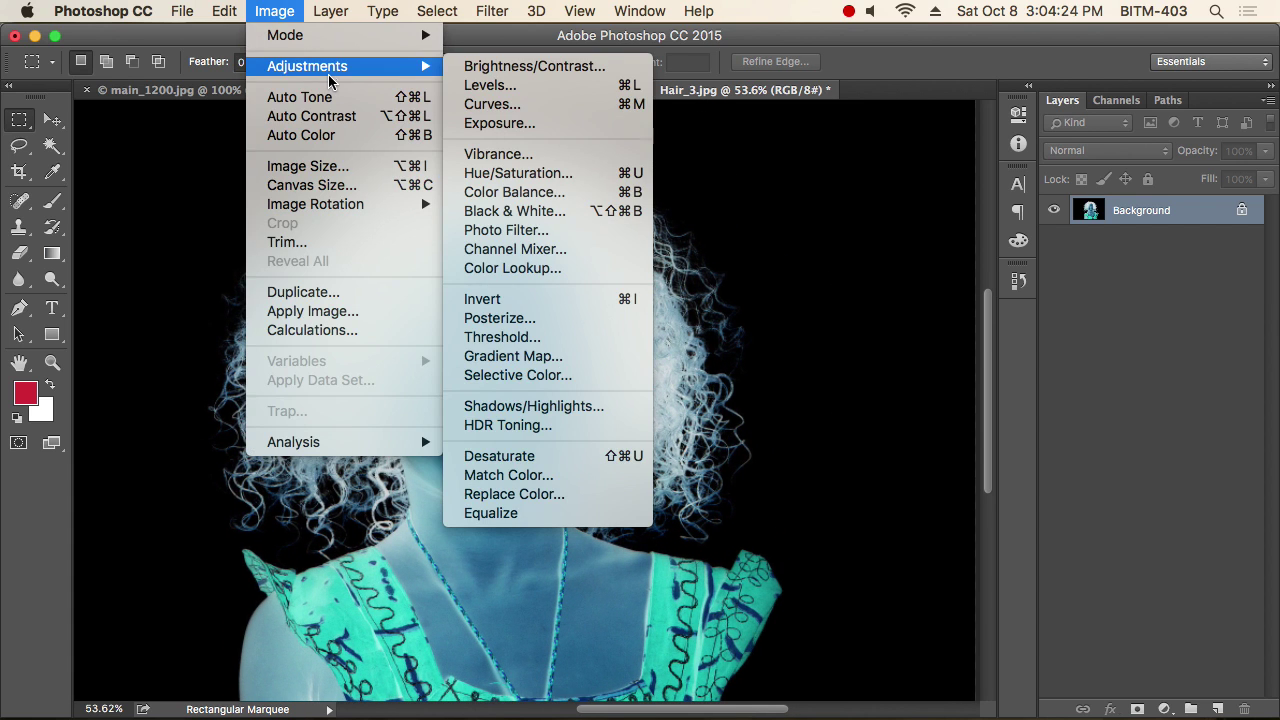
left_click(578, 302)
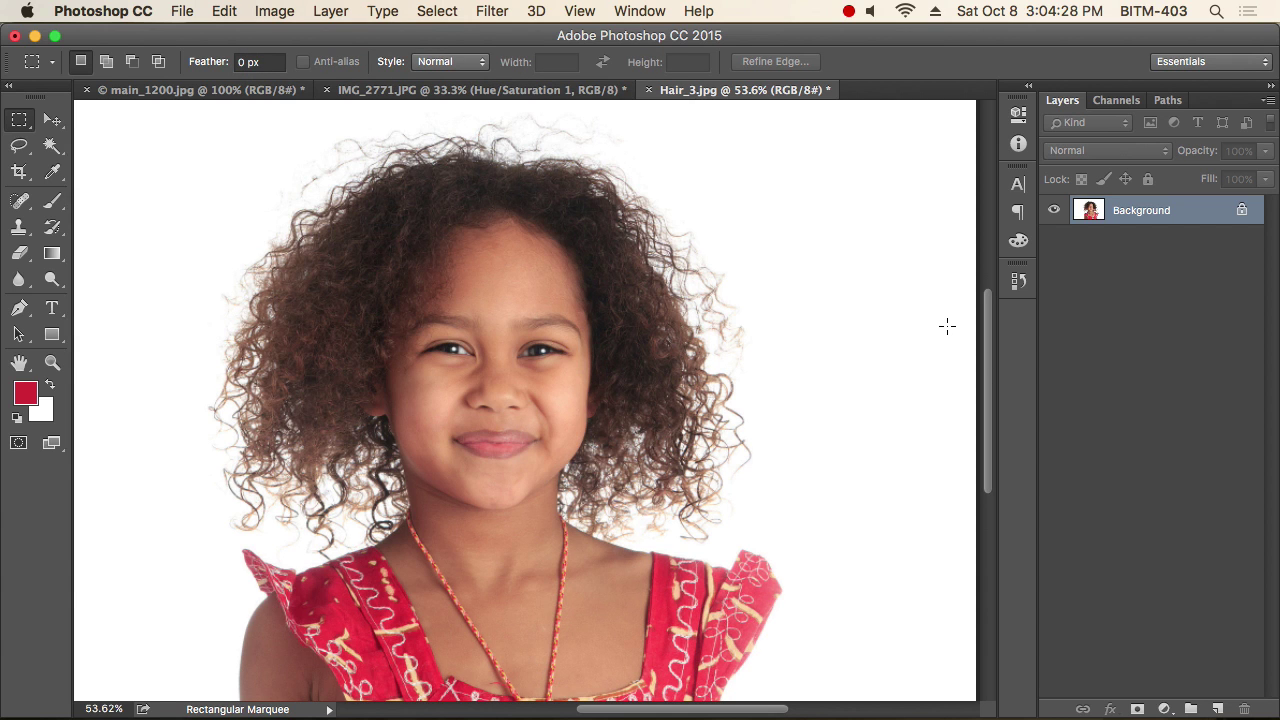
Step: Start a direct Posterize adjustment on Hair_3.jpg and try 2 levels
left_click(286, 12)
mouse_move(308, 72)
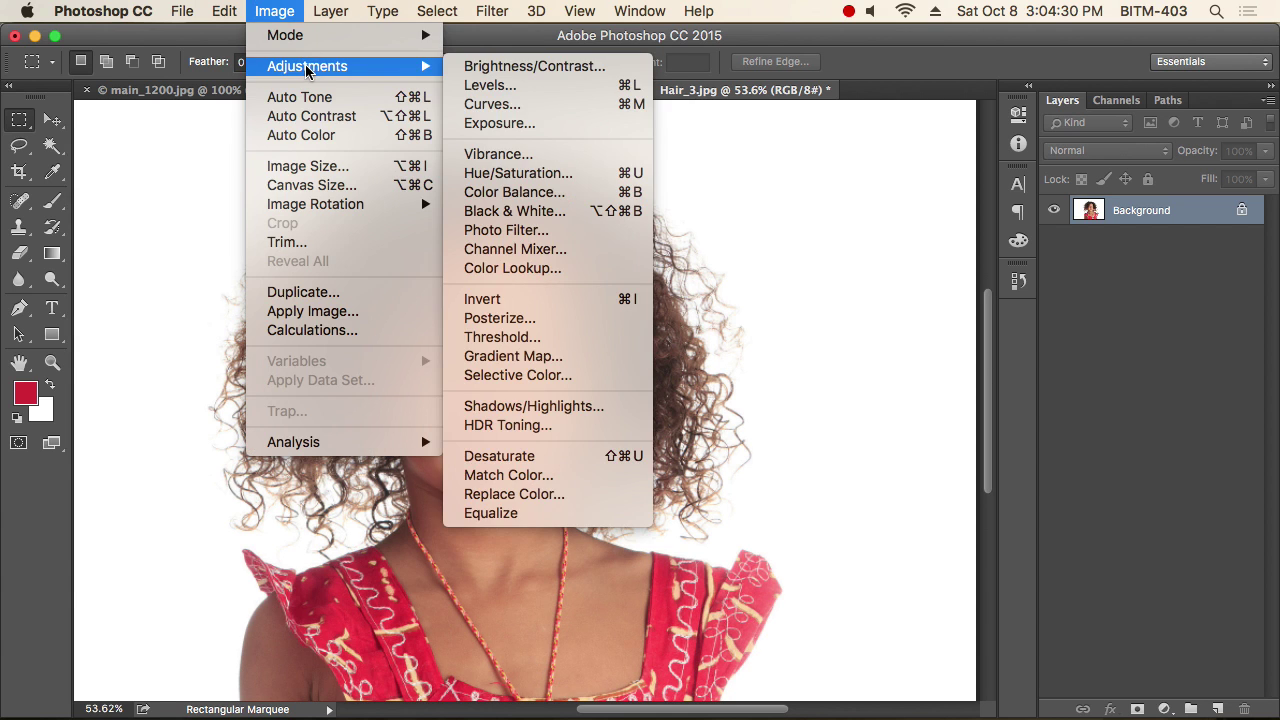
left_click(547, 320)
left_click_drag(1019, 292, 1085, 298)
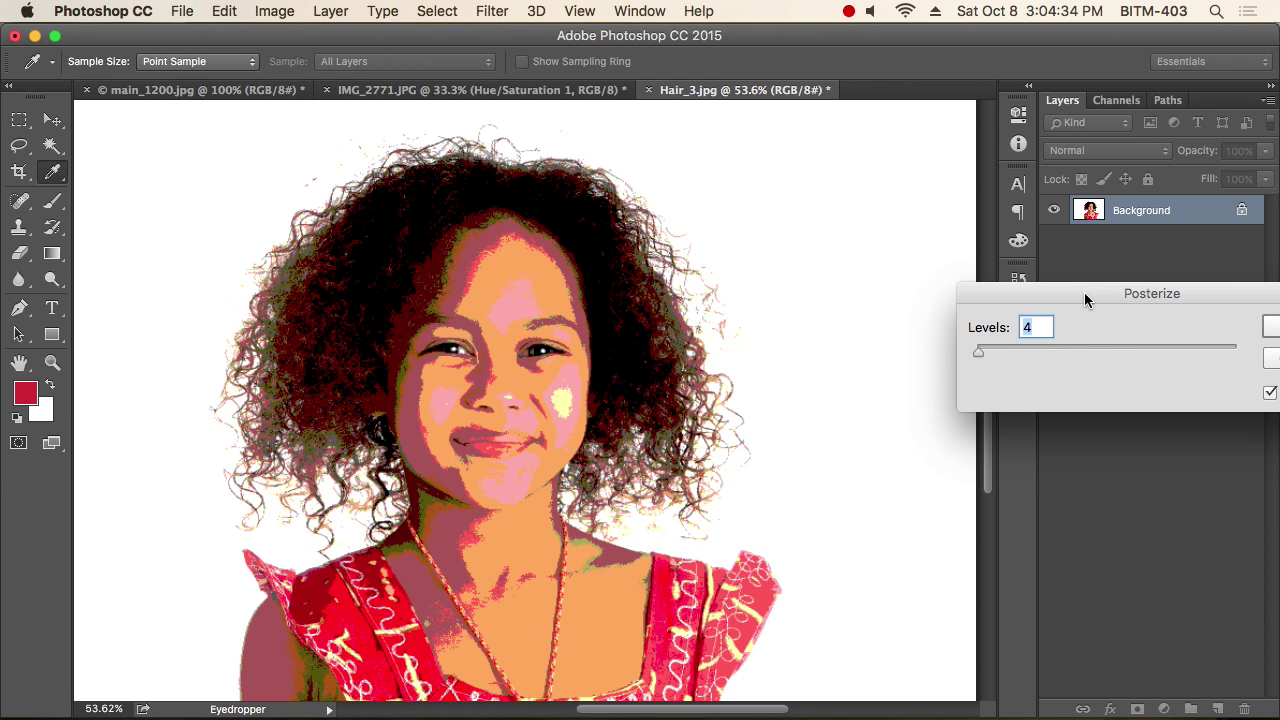
key("Down")
key("Down")
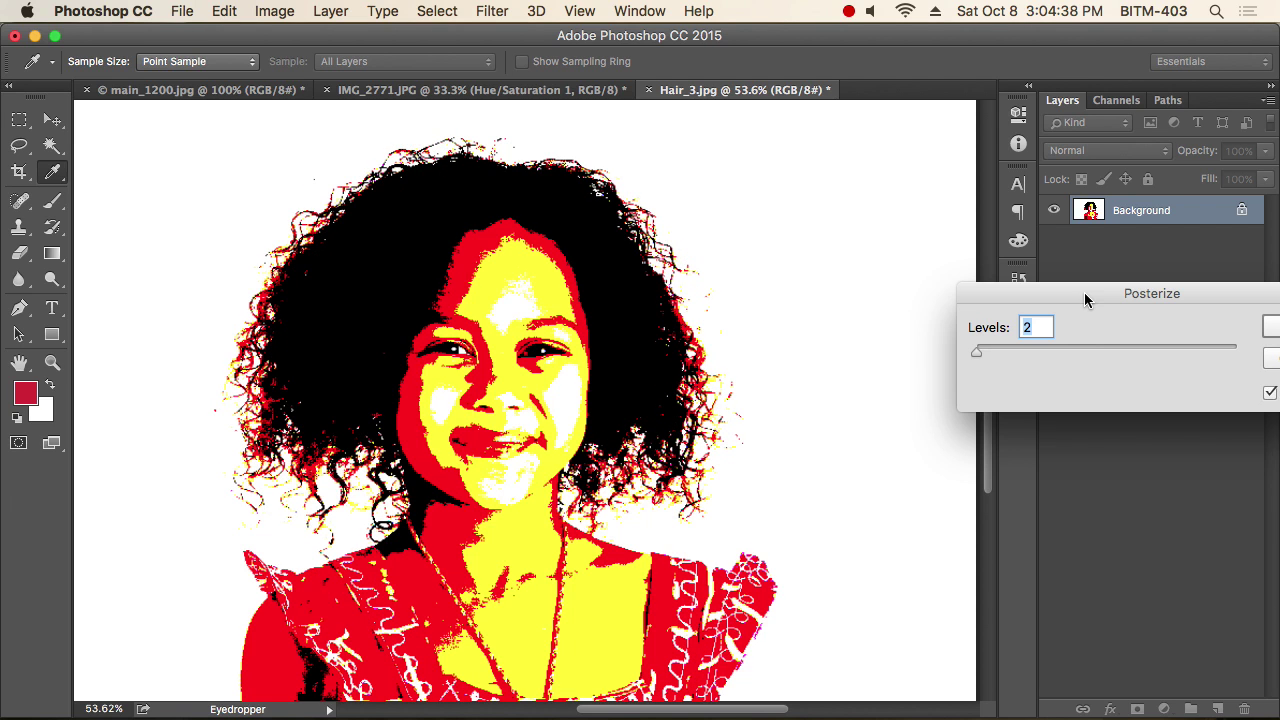
Step: Try higher Posterize settings of 5 and 8 levels on the portrait
key("Up")
key("Up")
key("Up")
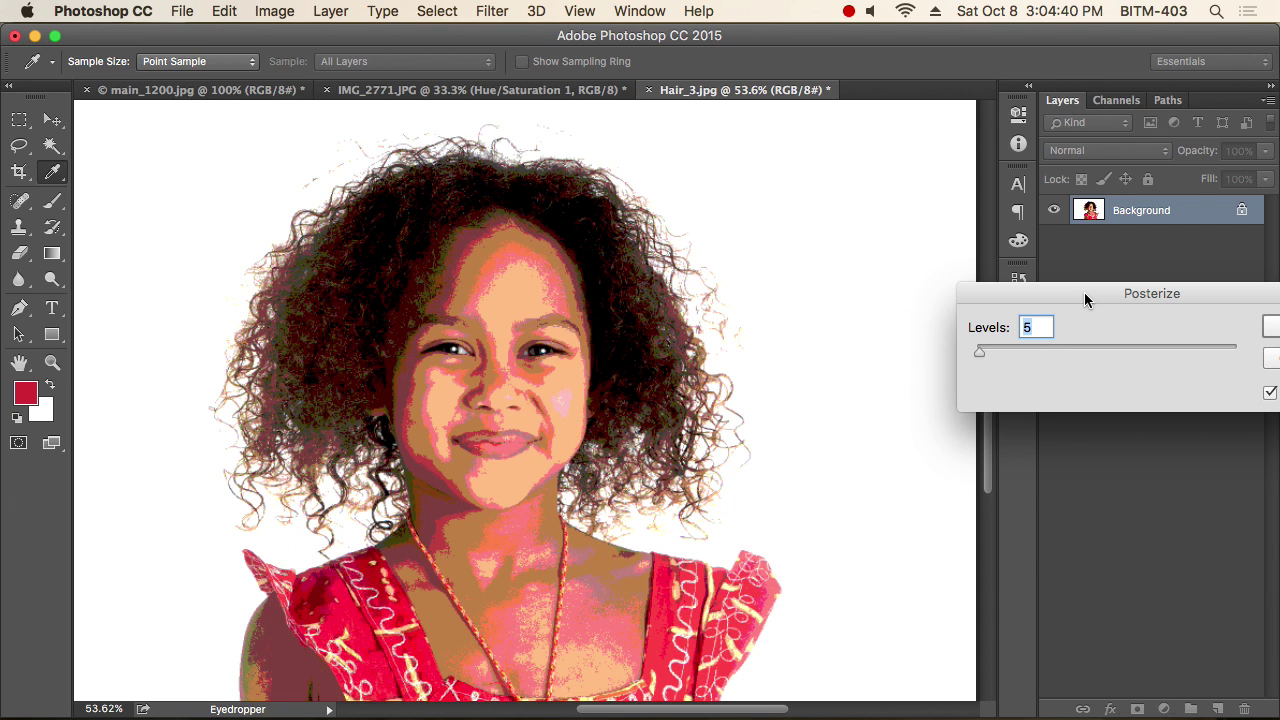
key("Up")
key("Up")
key("Up")
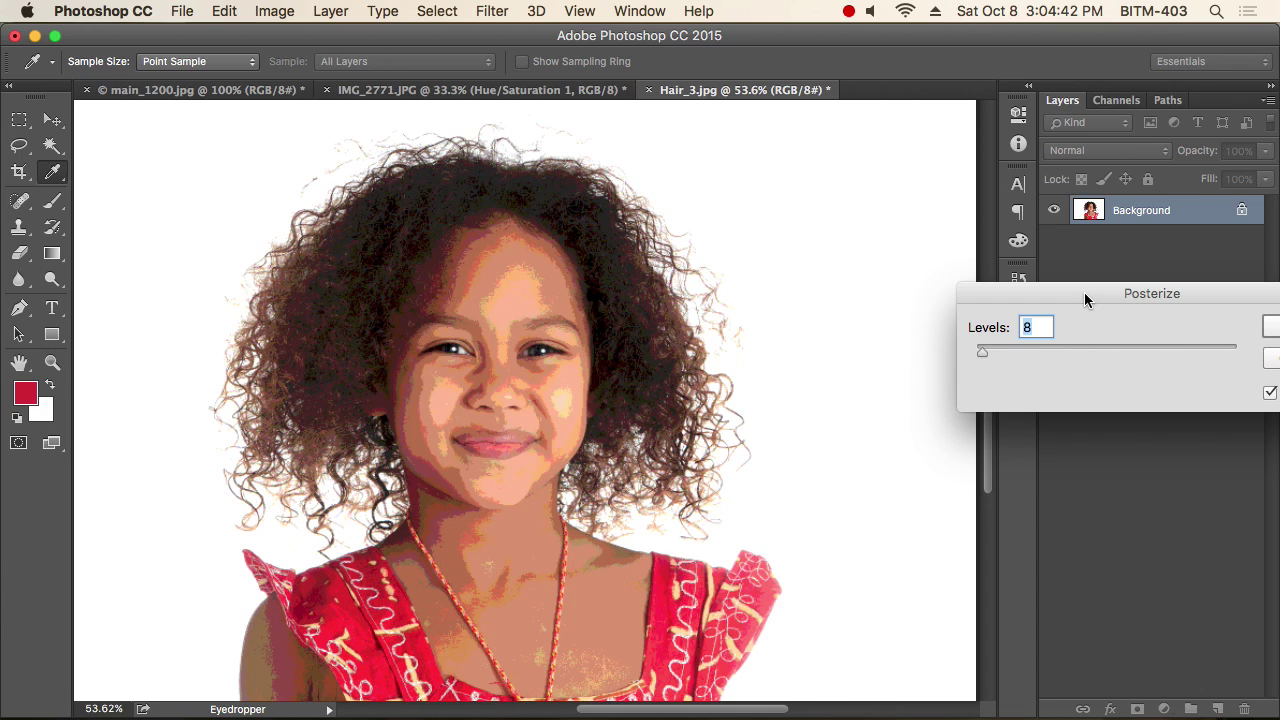
Step: Lower the Posterize levels to 3 and 2, and cancel the adjustment
key("Down")
key("Down")
key("Down")
key("Down")
key("Down")
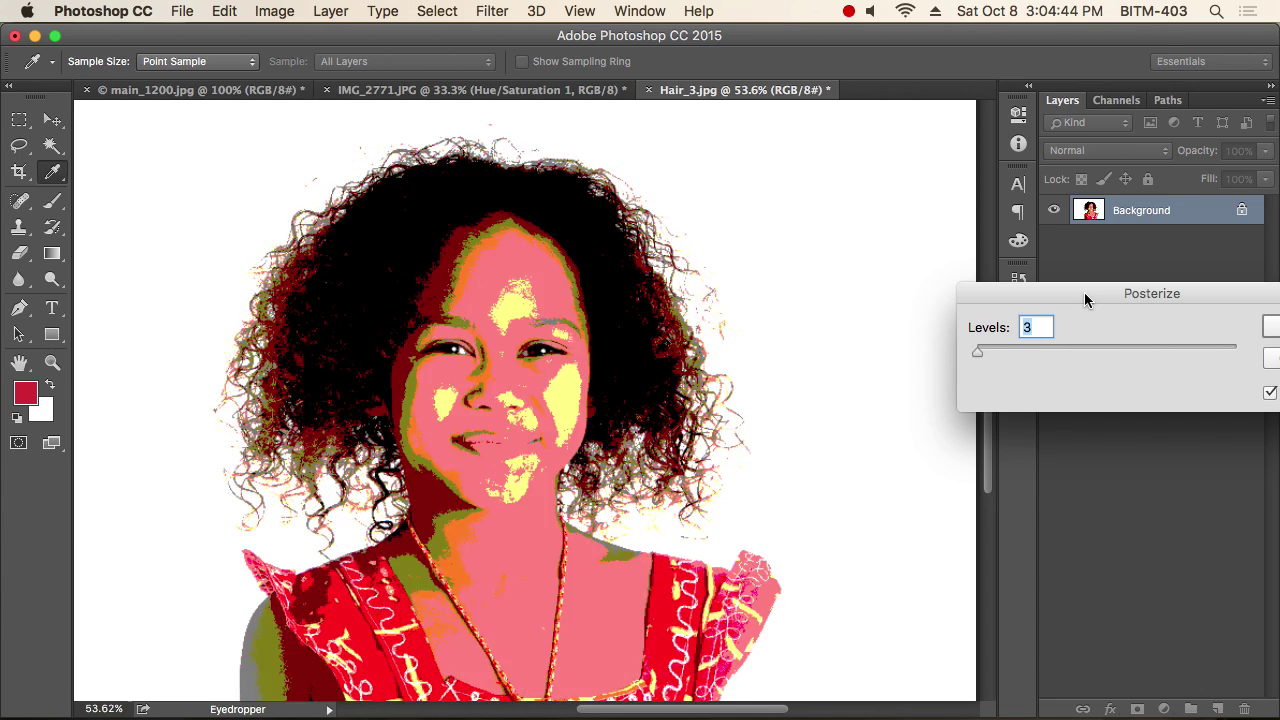
left_click_drag(1135, 295, 866, 266)
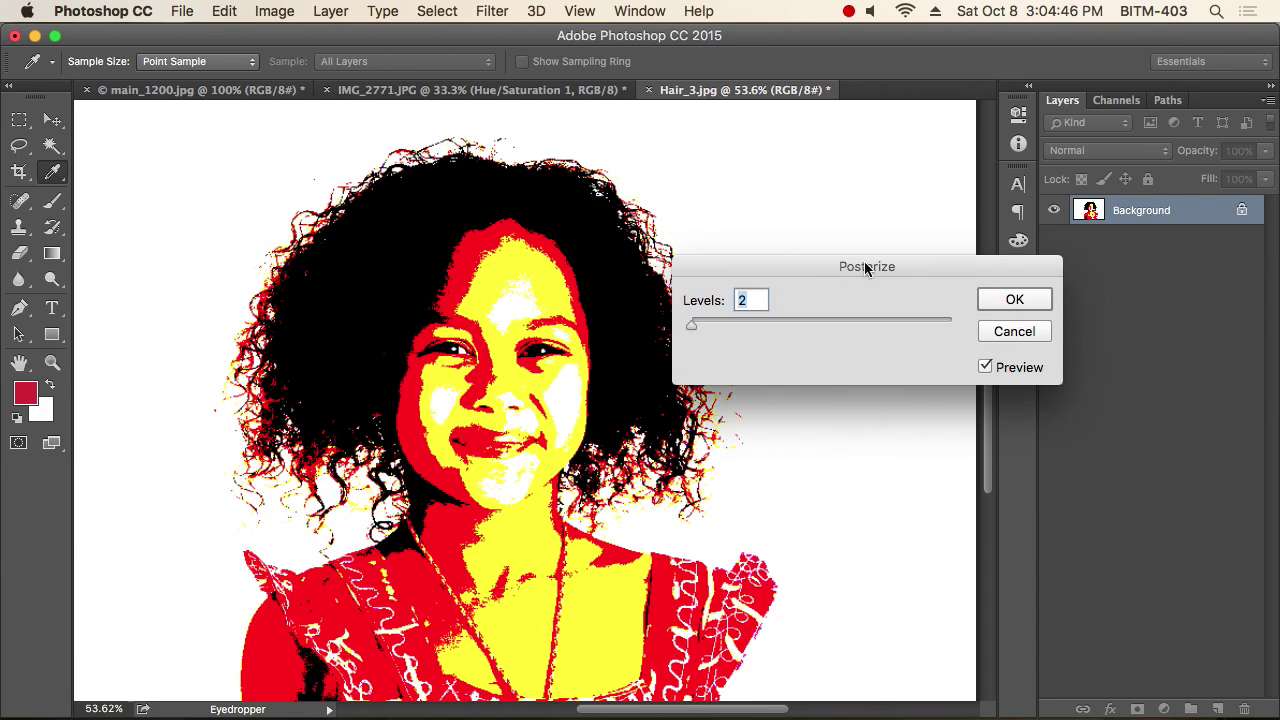
left_click(1030, 332)
key("m")
Step: Try a direct Threshold adjustment at level 127 on the Hair_3.jpg portrait and cancel it
left_click(274, 11)
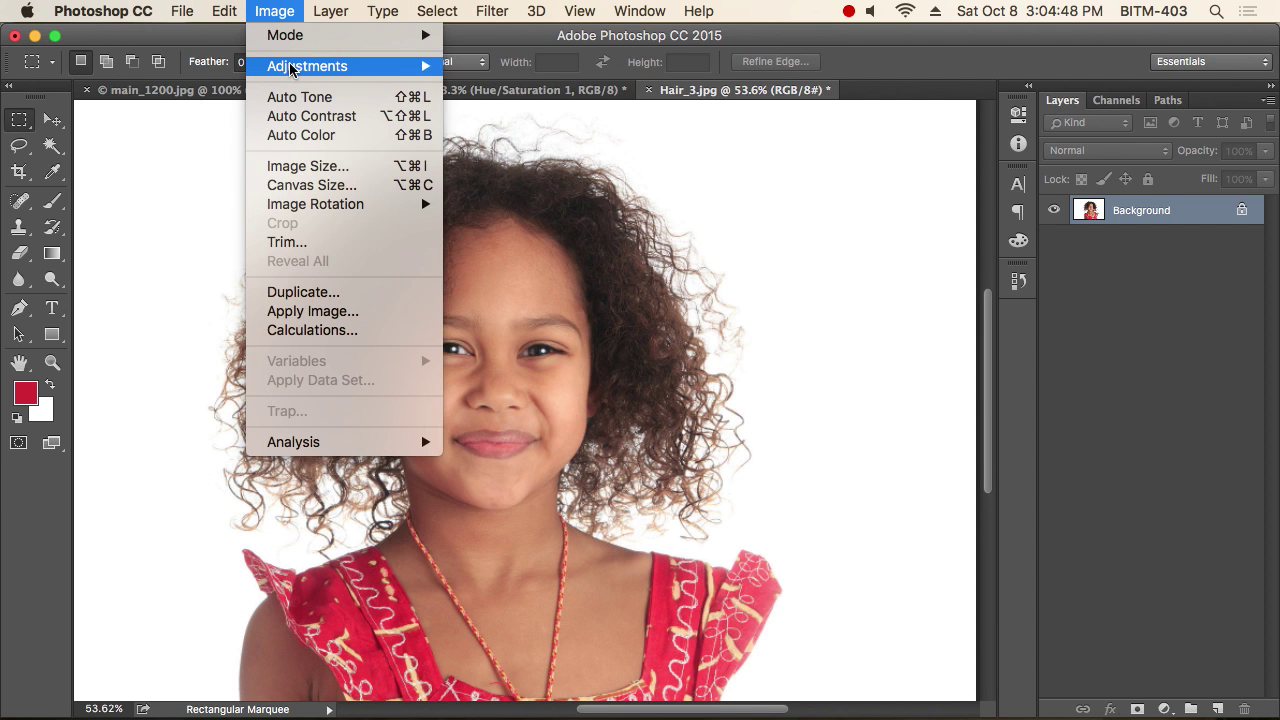
mouse_move(290, 66)
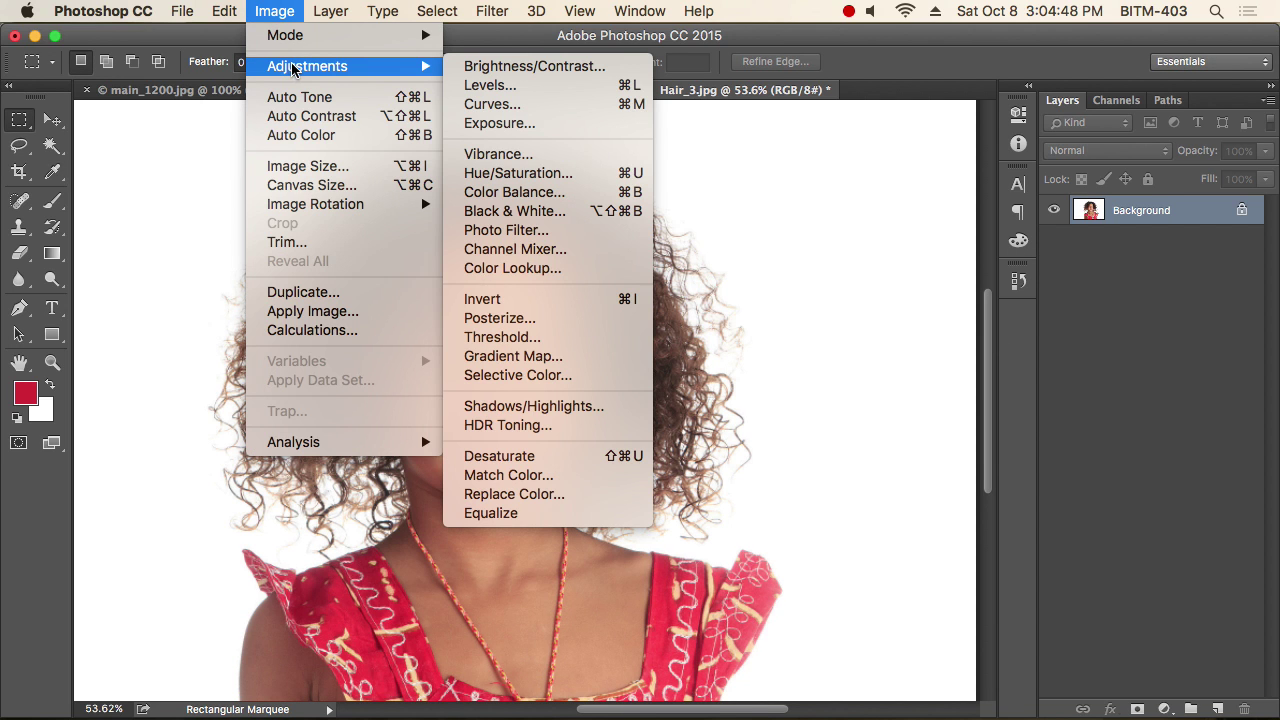
left_click(570, 343)
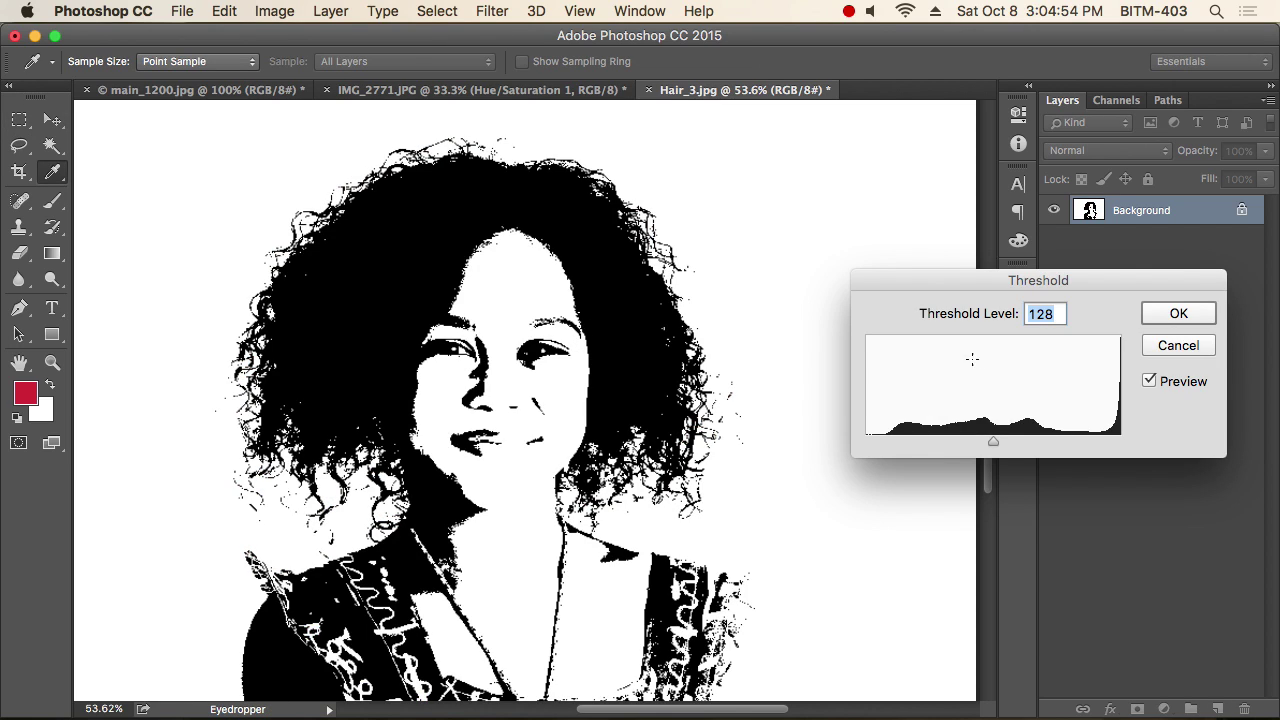
mouse_move(993, 442)
left_mouse_down()
mouse_move(1030, 440)
mouse_move(940, 436)
mouse_move(1074, 437)
mouse_move(929, 451)
mouse_move(971, 449)
mouse_move(920, 440)
mouse_move(989, 432)
left_mouse_up()
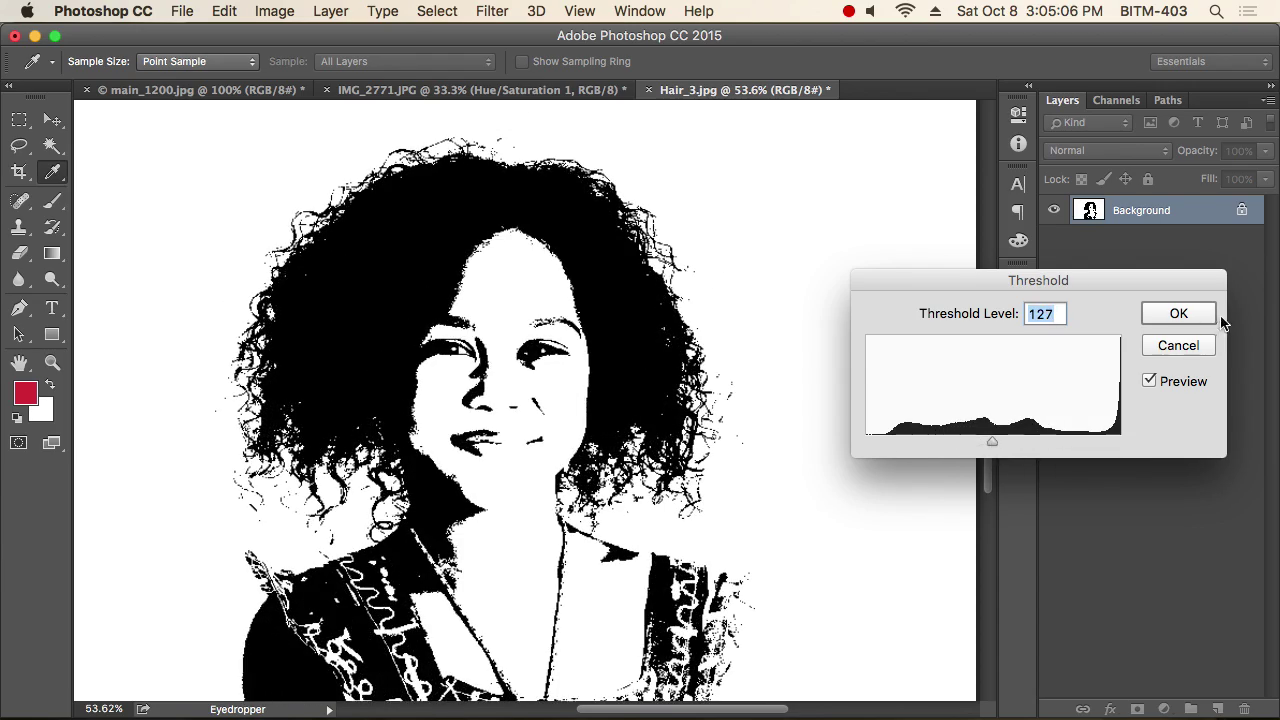
left_click(1178, 348)
key("m")
left_click(276, 12)
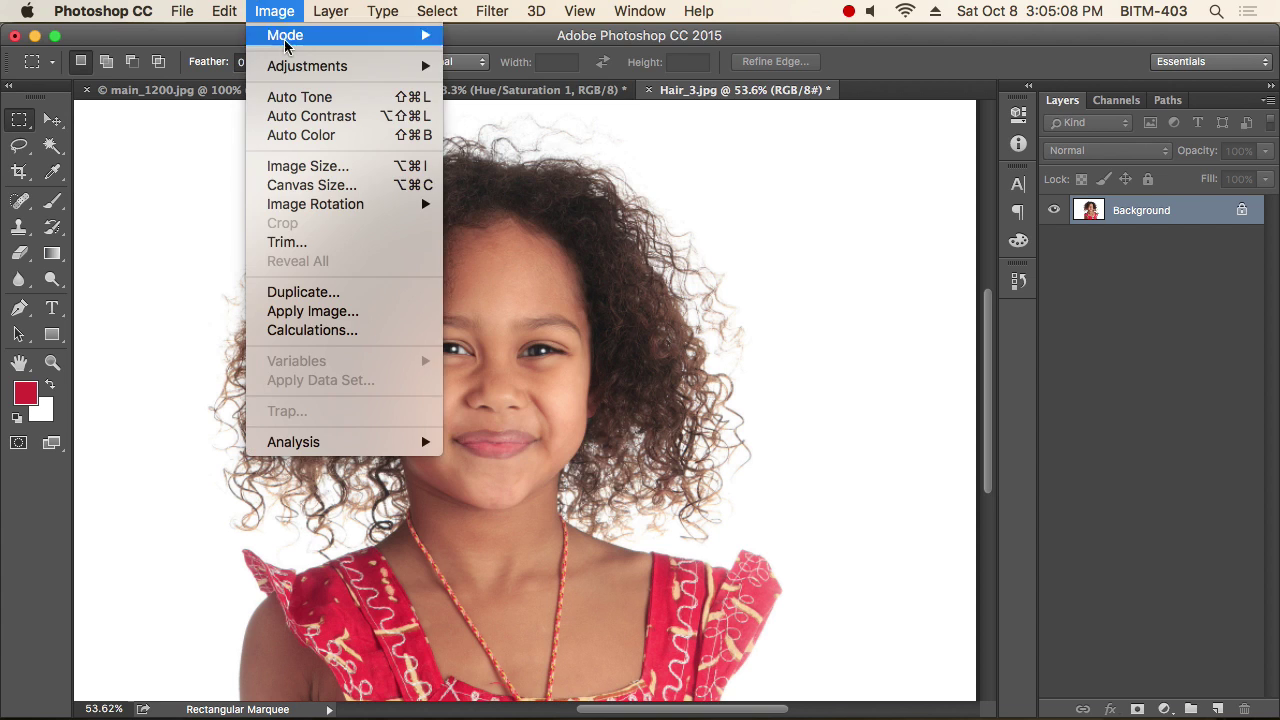
mouse_move(307, 67)
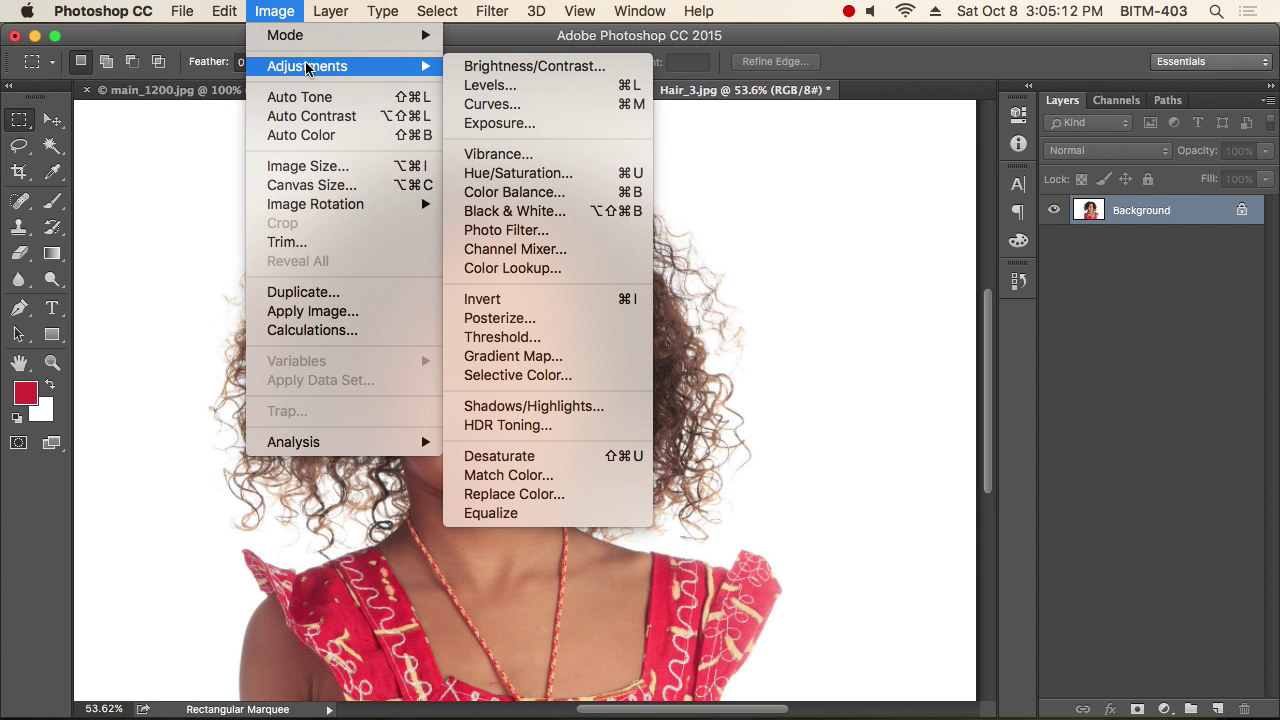
left_click(937, 62)
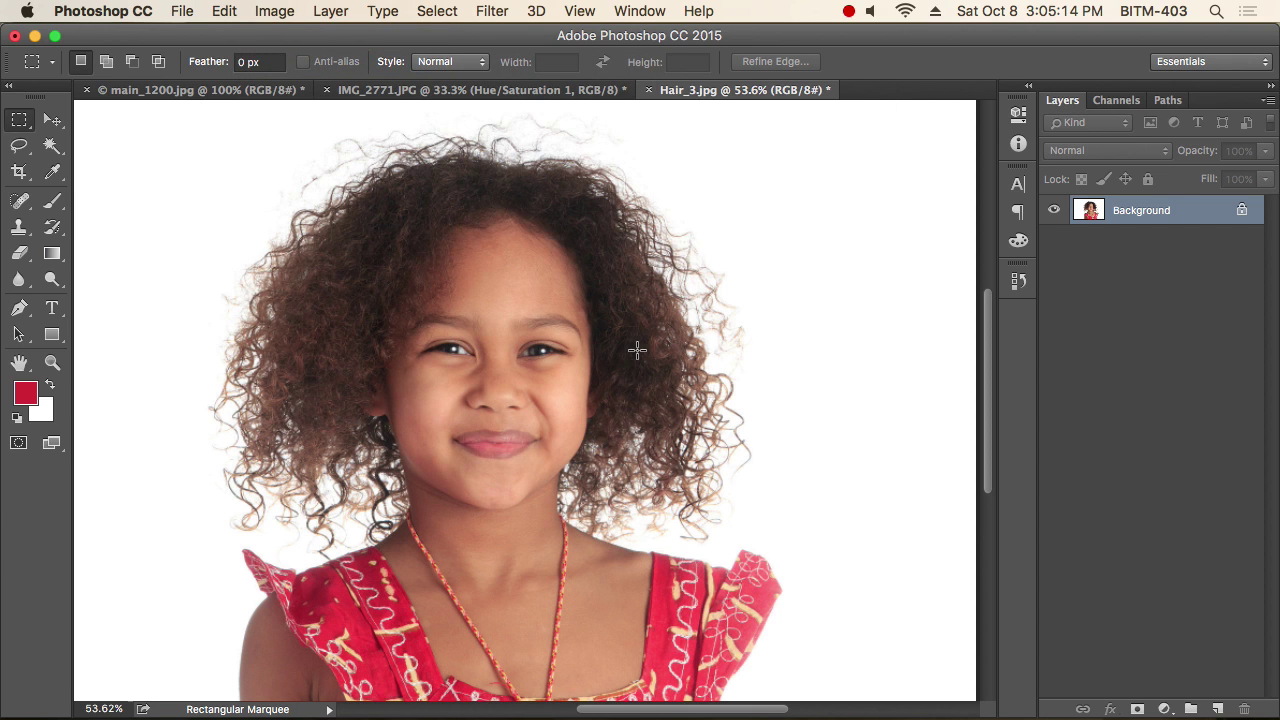
scroll(618, 408, "down", 2)
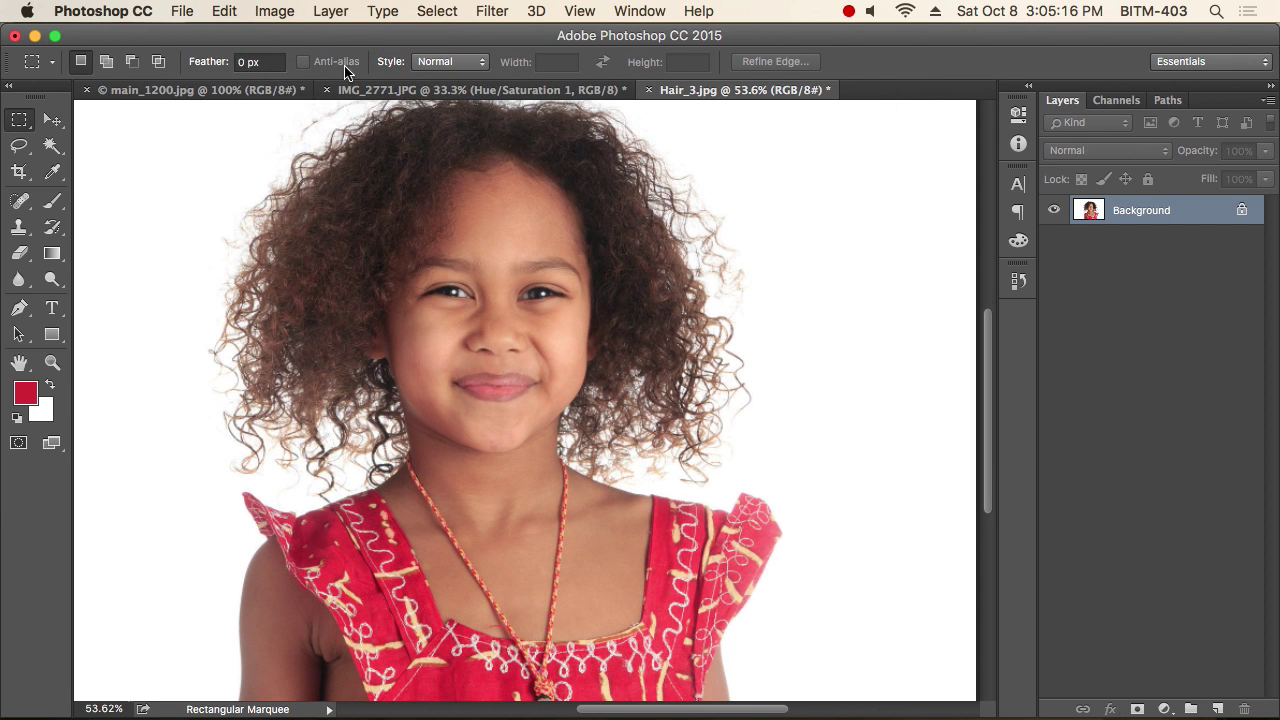
Step: Select the red dress areas of the portrait with Color Range, using Sampled Colors and a fuzziness of 146
left_click(330, 11)
mouse_move(285, 16)
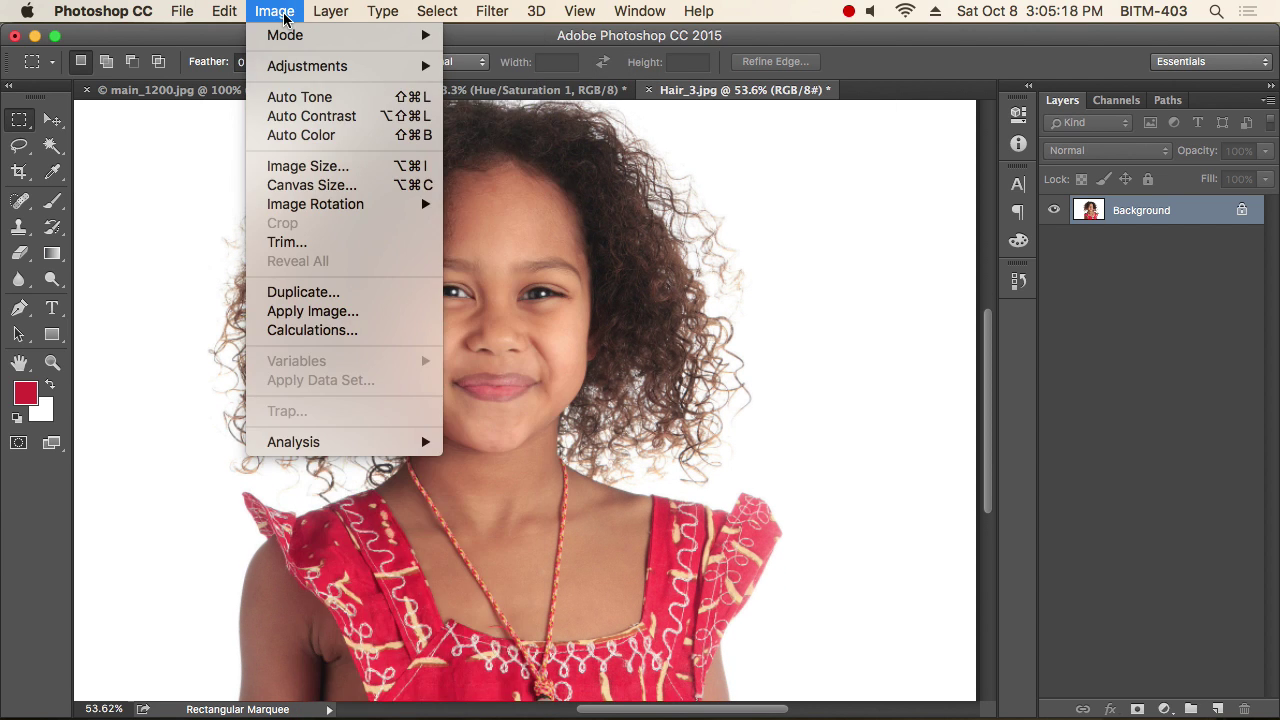
mouse_move(442, 18)
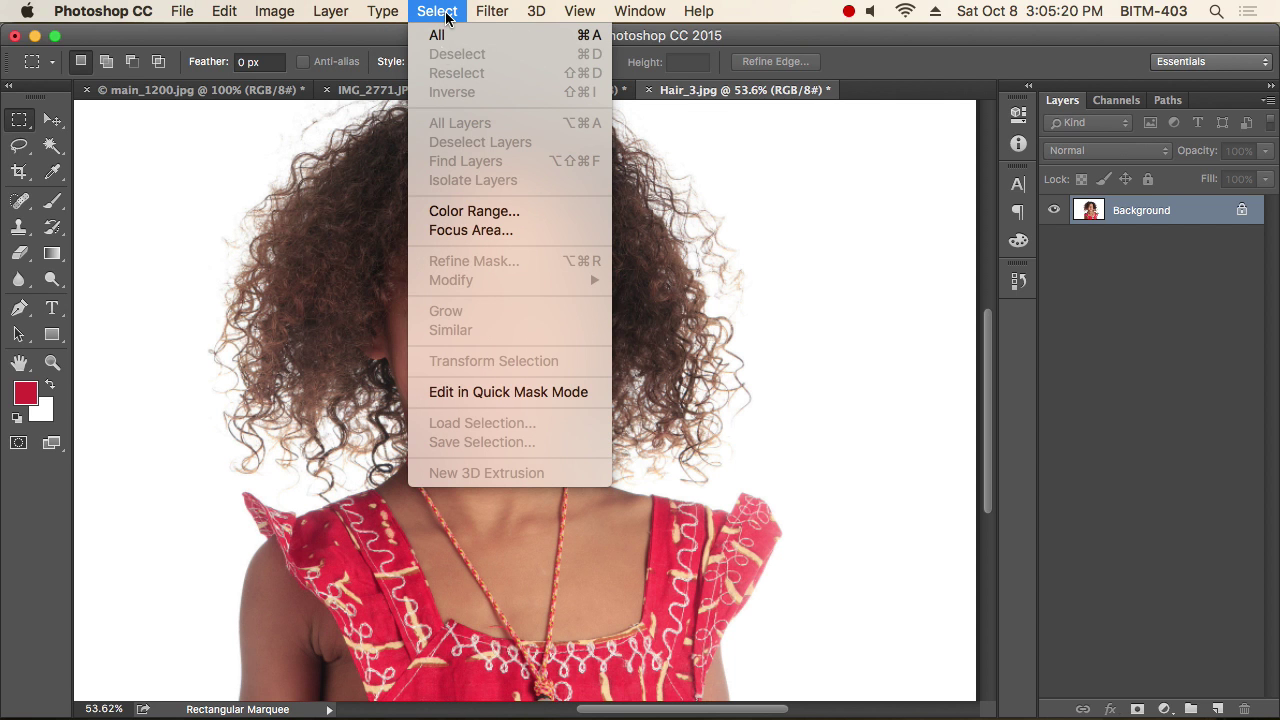
left_click(517, 211)
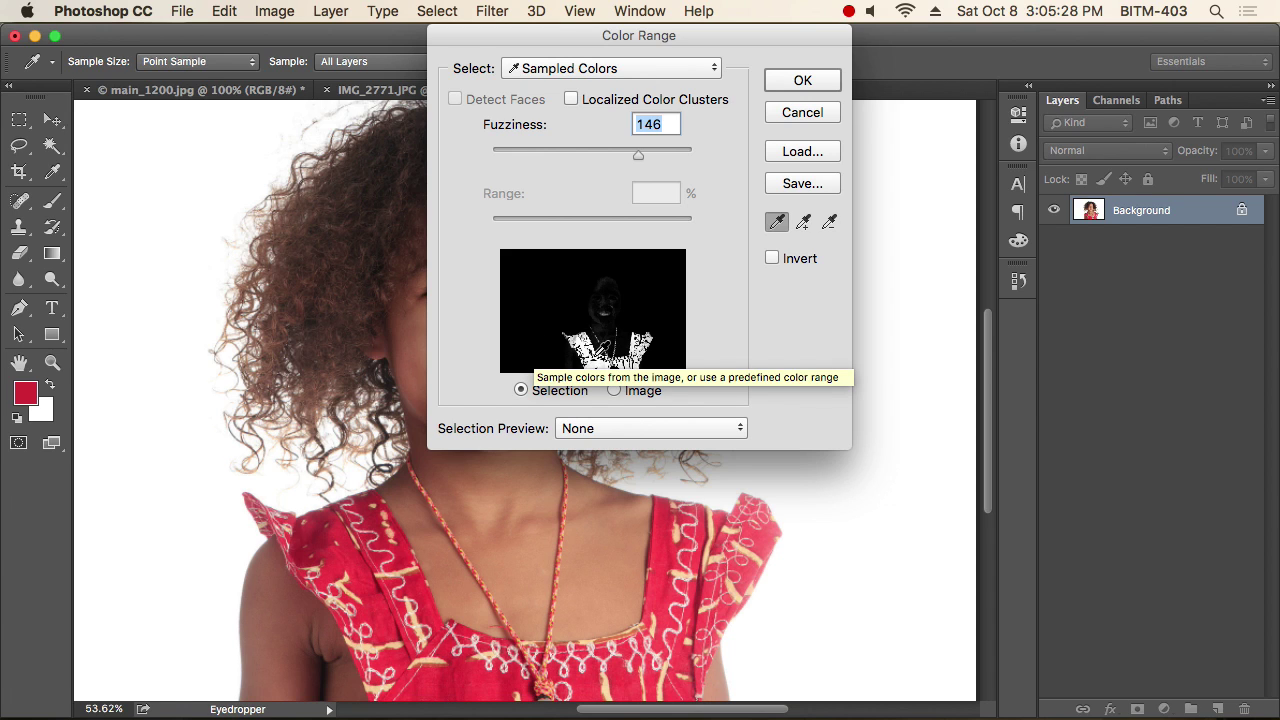
left_click(803, 80)
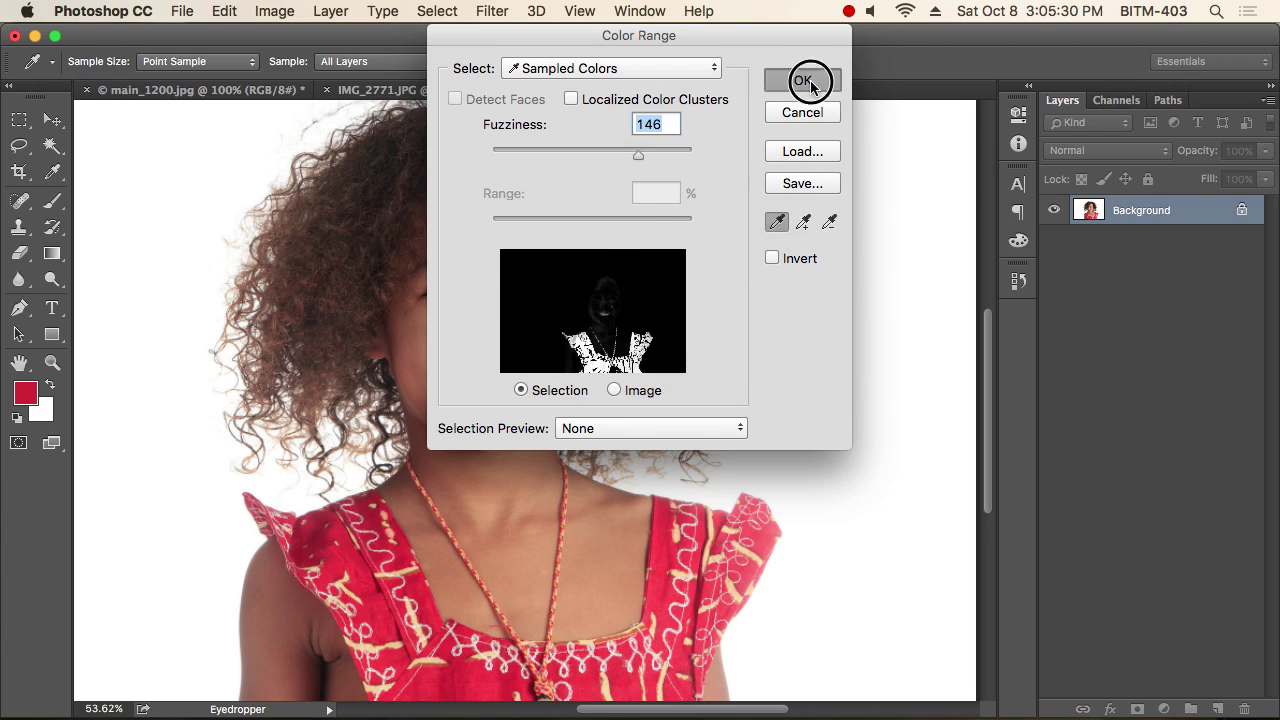
Step: Switch to the Lasso tool and invert the dress selection so everything except the red areas is selected
left_click(525, 458, "alt+super")
key("l")
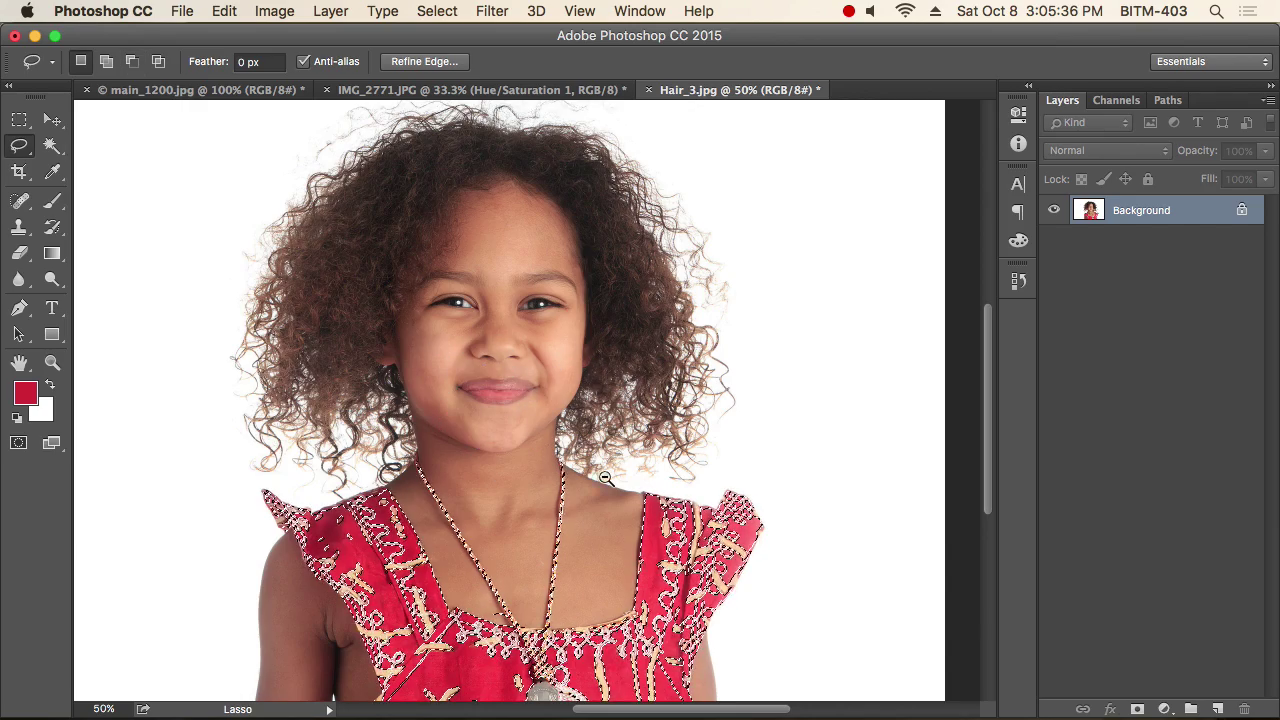
left_click(563, 471, "alt+super")
left_click(563, 471, "alt+super")
scroll(563, 515, "up", 3)
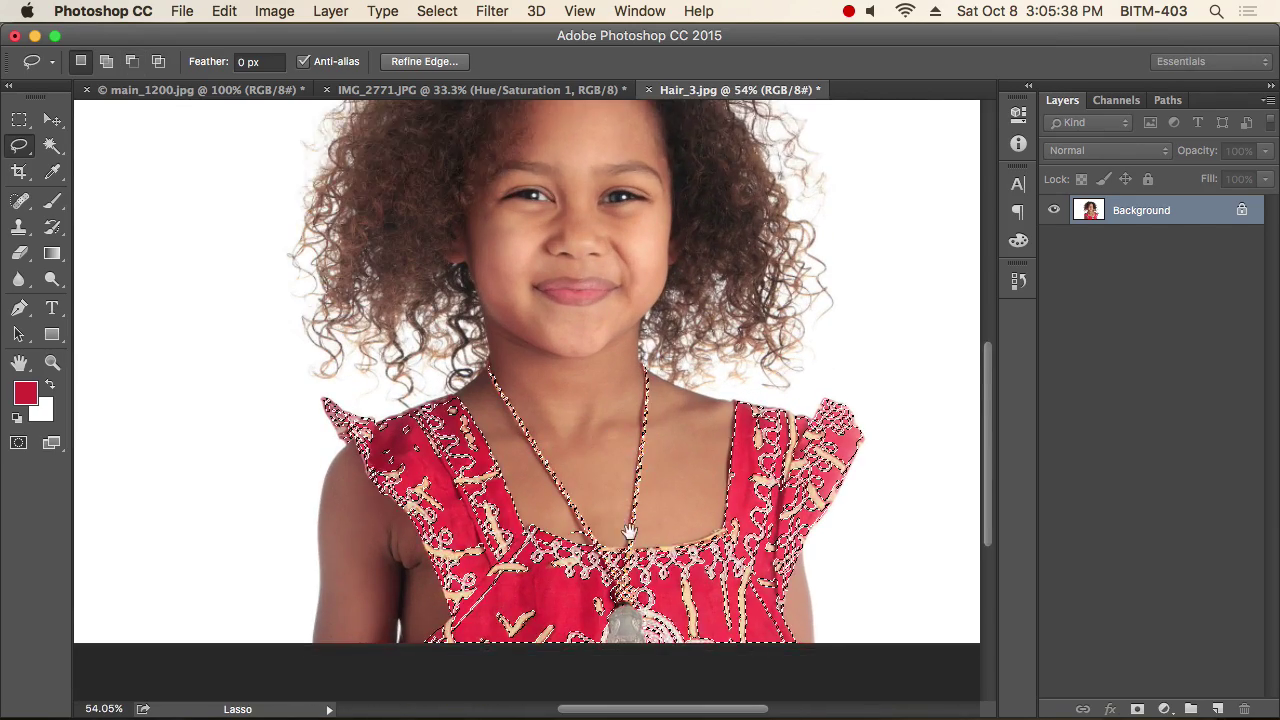
scroll(614, 449, "down", 3)
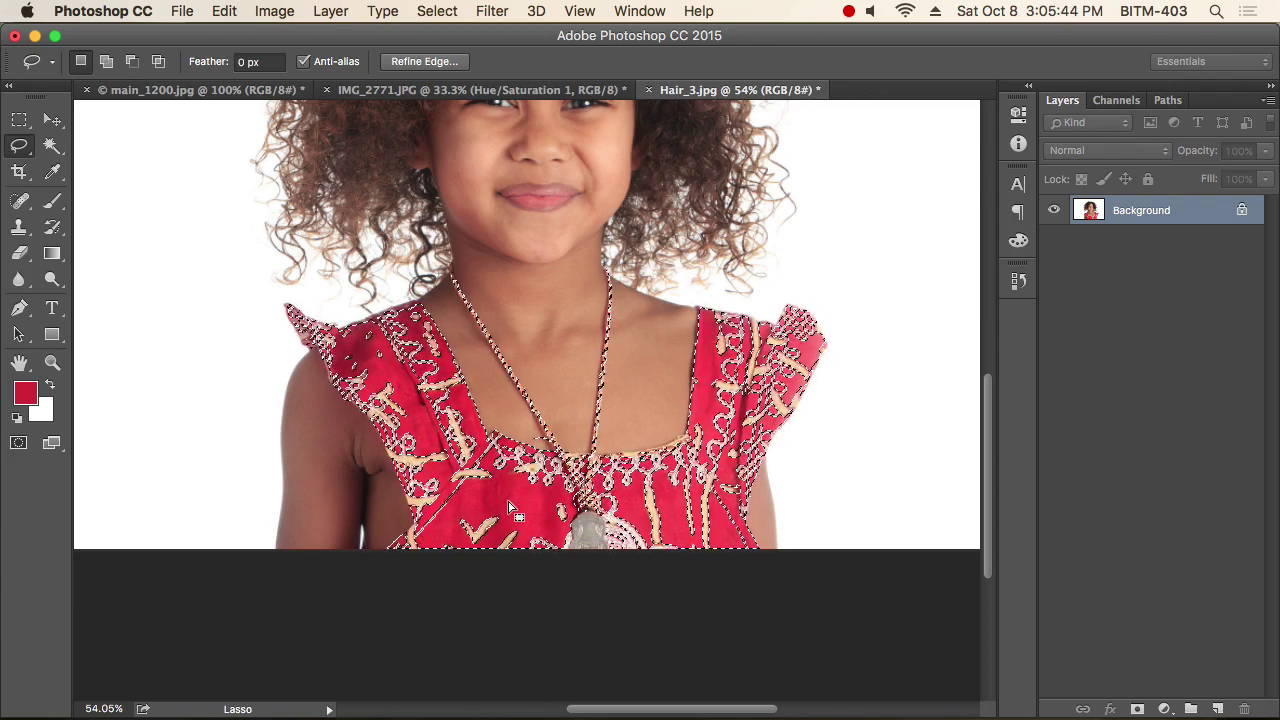
scroll(318, 460, "up", 2)
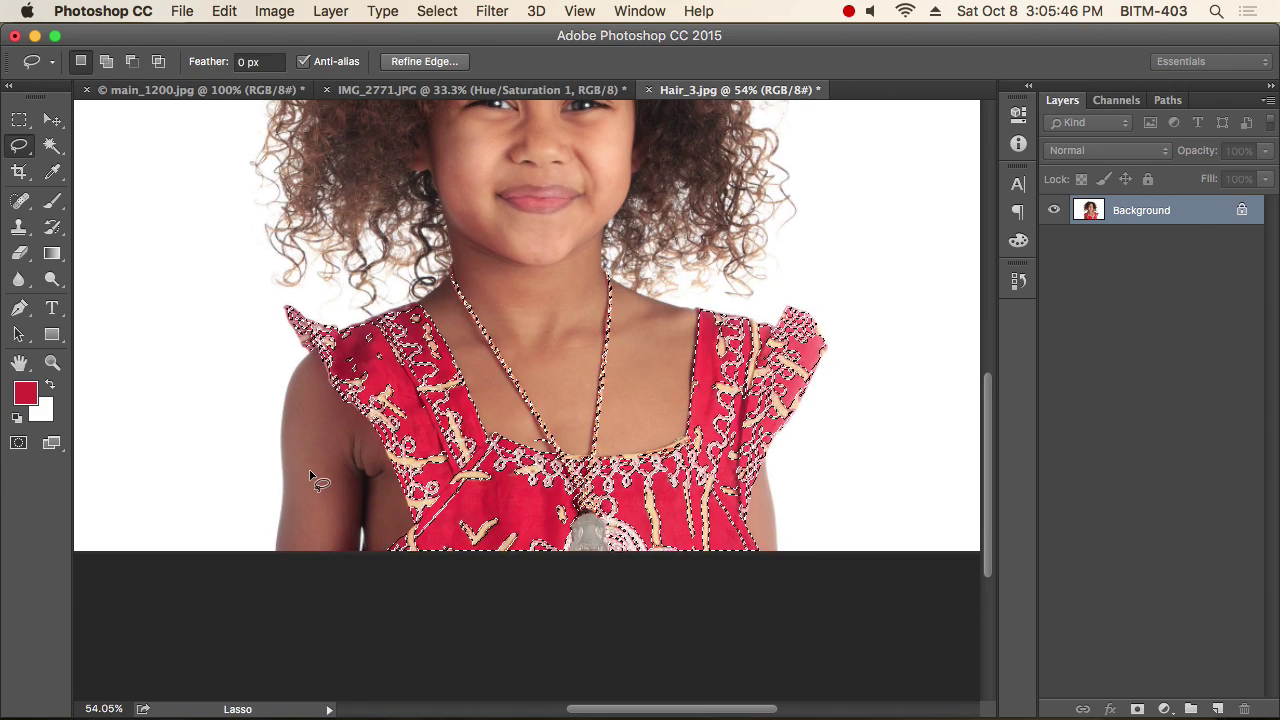
left_click(437, 11)
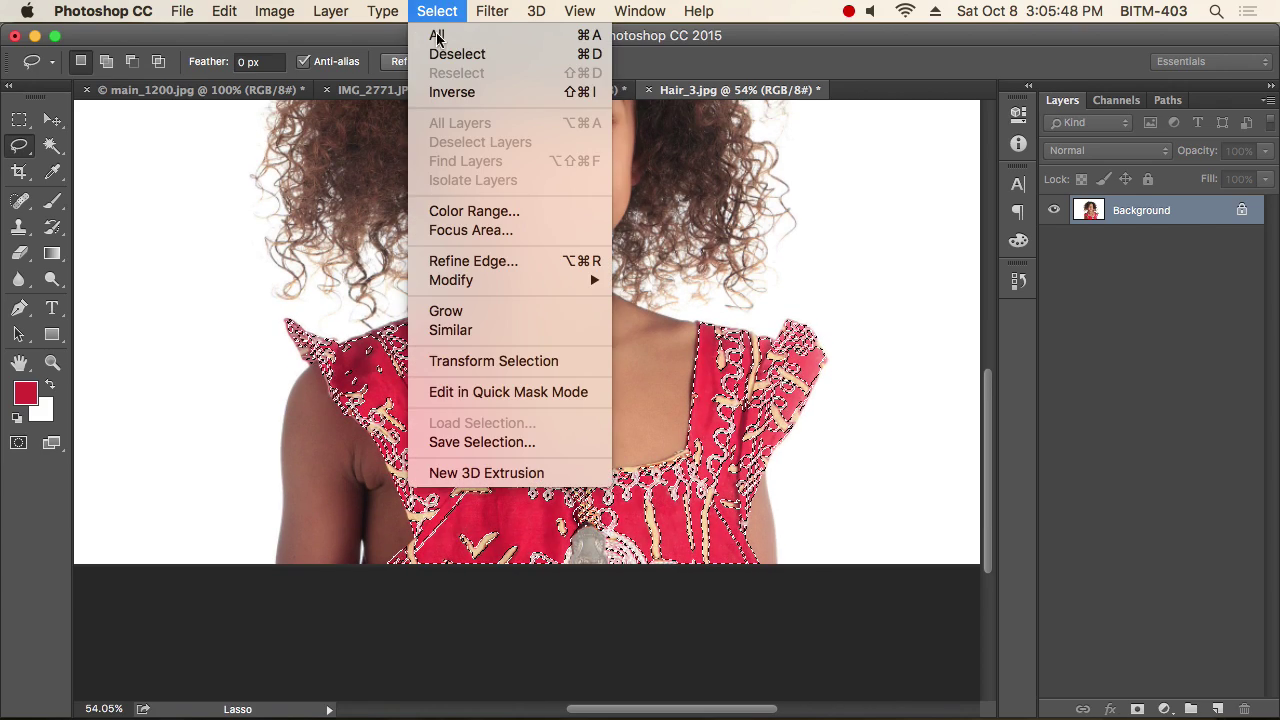
left_click(482, 100)
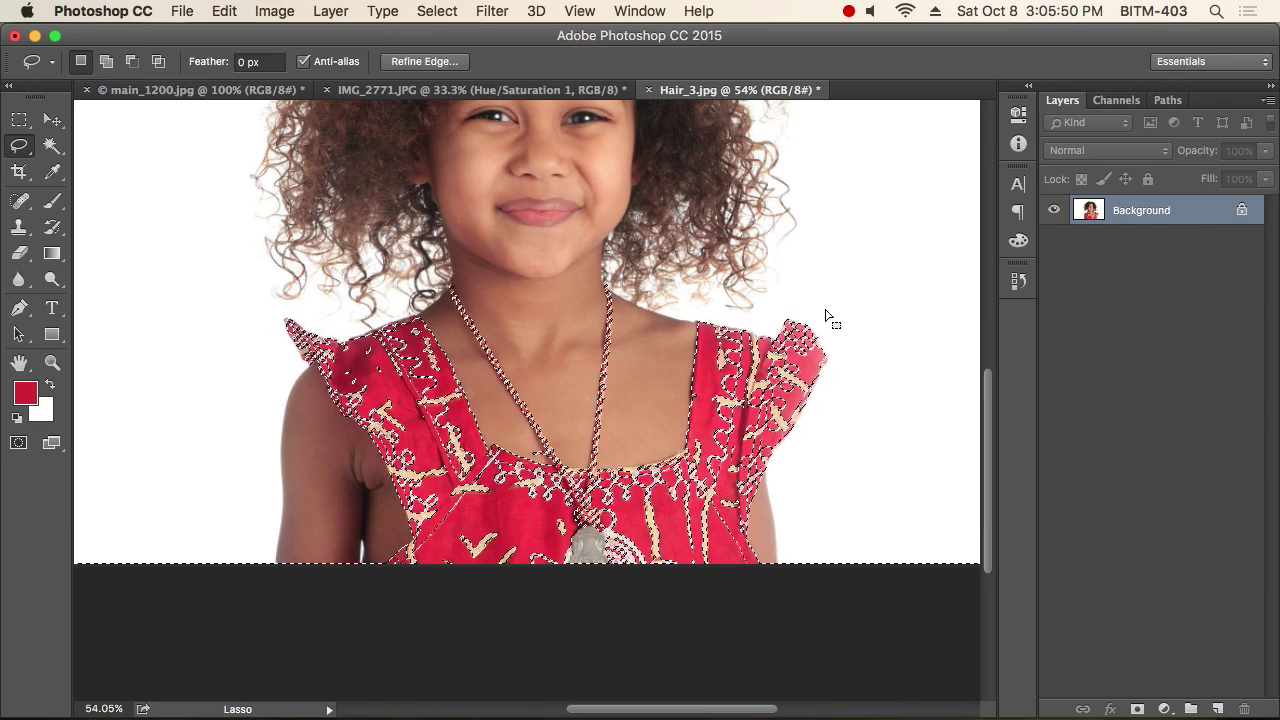
Step: Desaturate the selected area around the red dress and clear the selection
left_click(676, 530, "alt")
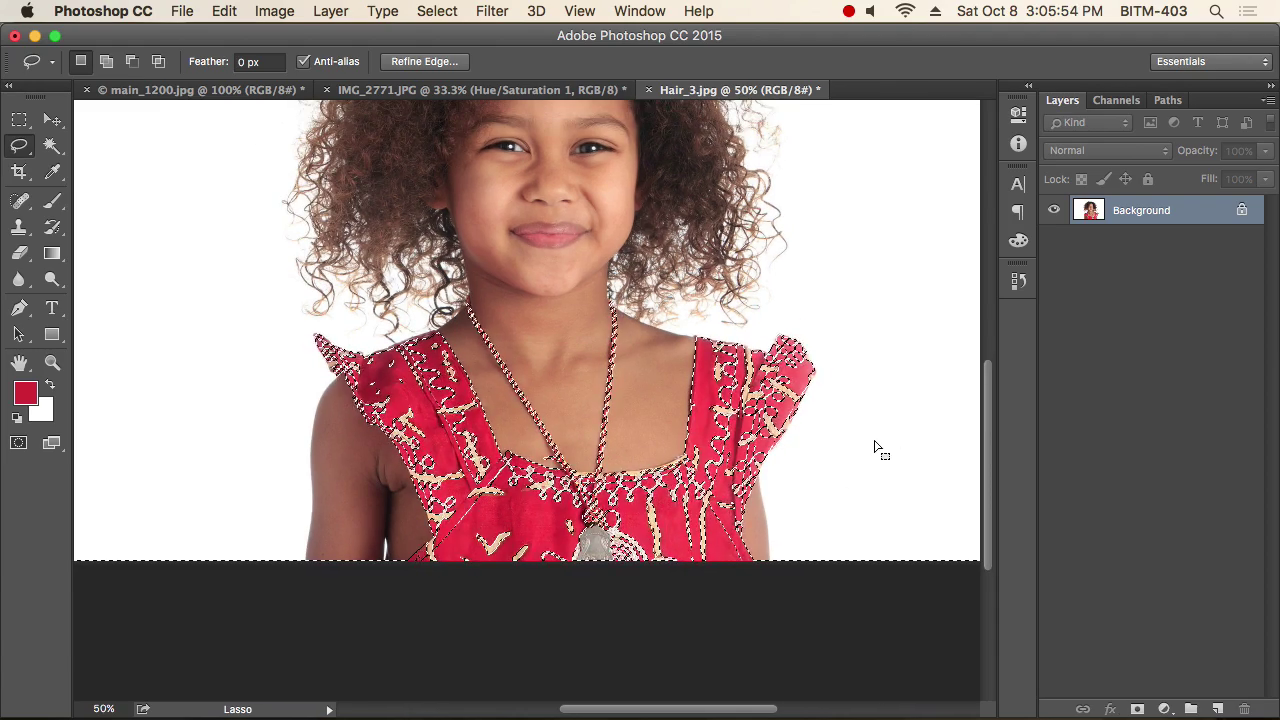
left_click(796, 402, "alt")
left_click(796, 402, "alt")
left_click(274, 11)
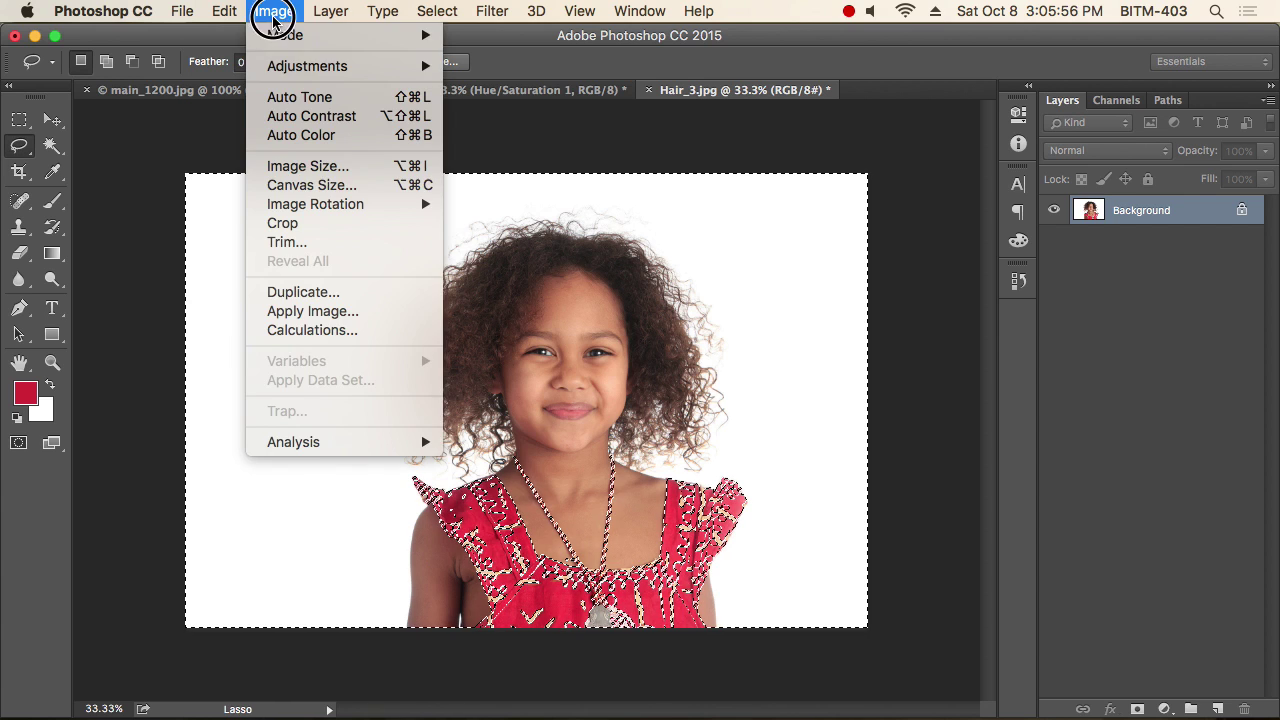
mouse_move(302, 66)
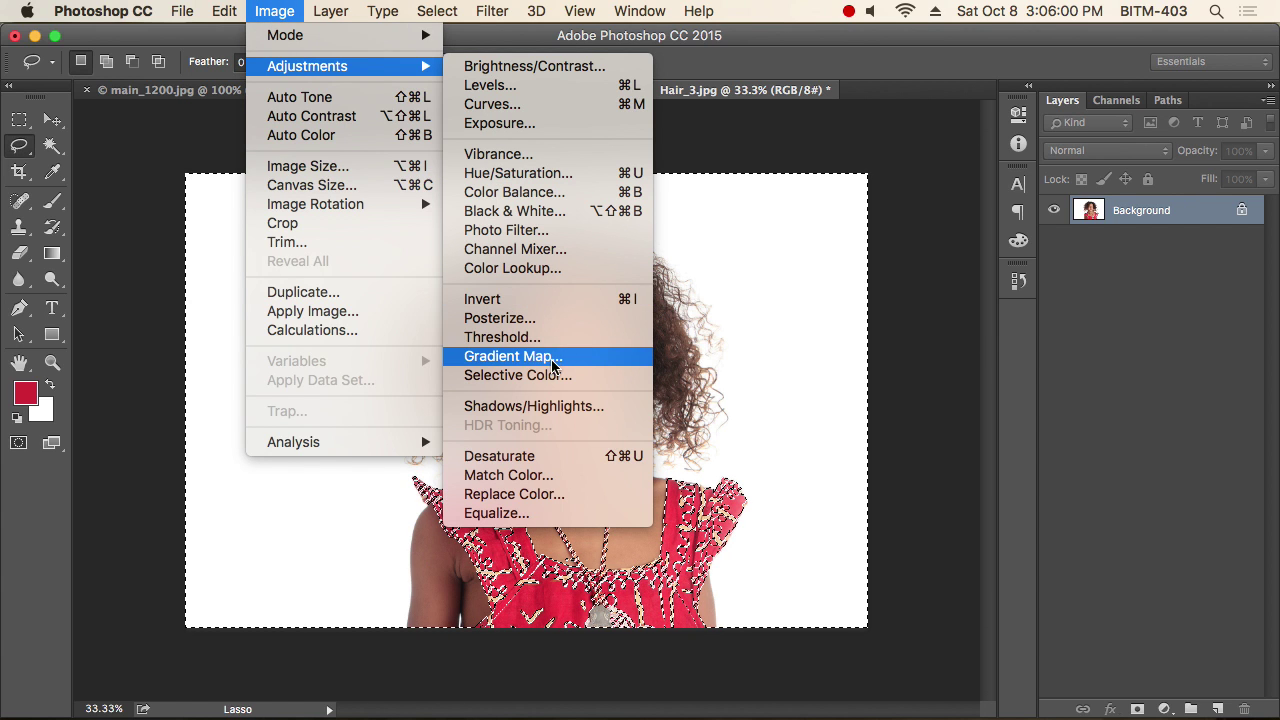
left_click(546, 458)
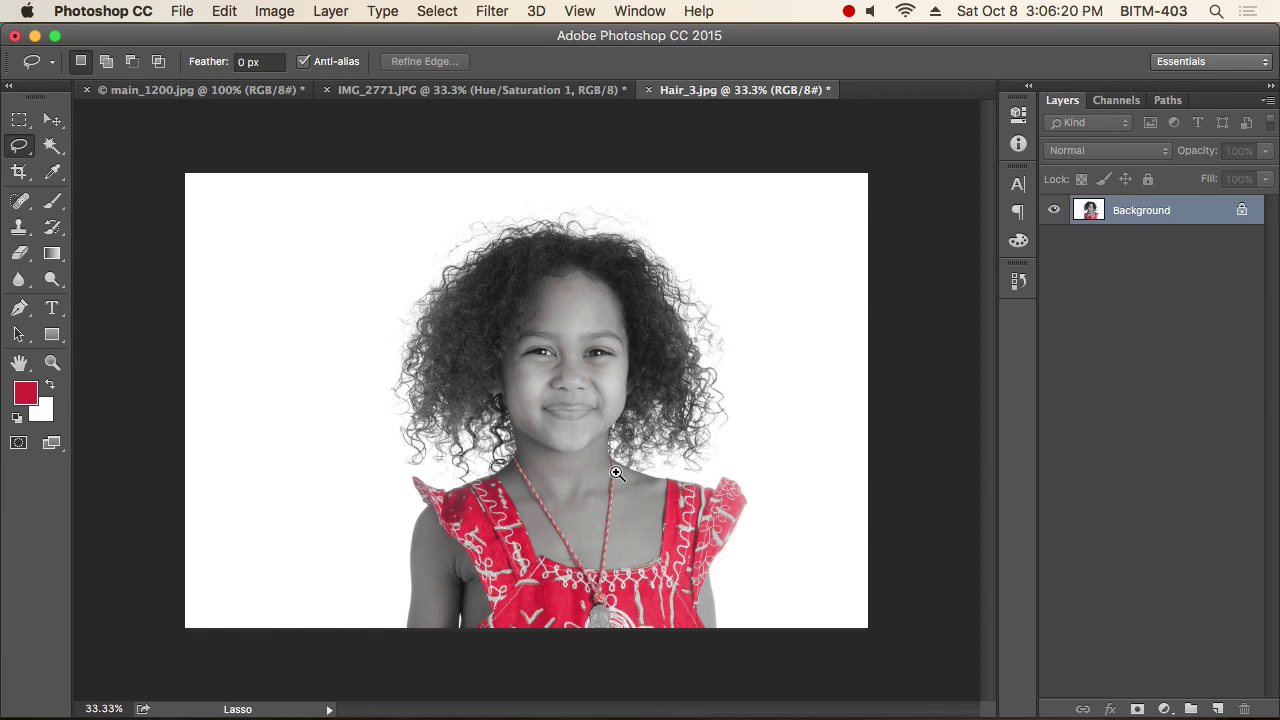
mouse_move(571, 434)
left_mouse_down()
mouse_move(646, 471)
mouse_move(584, 455)
left_mouse_up()
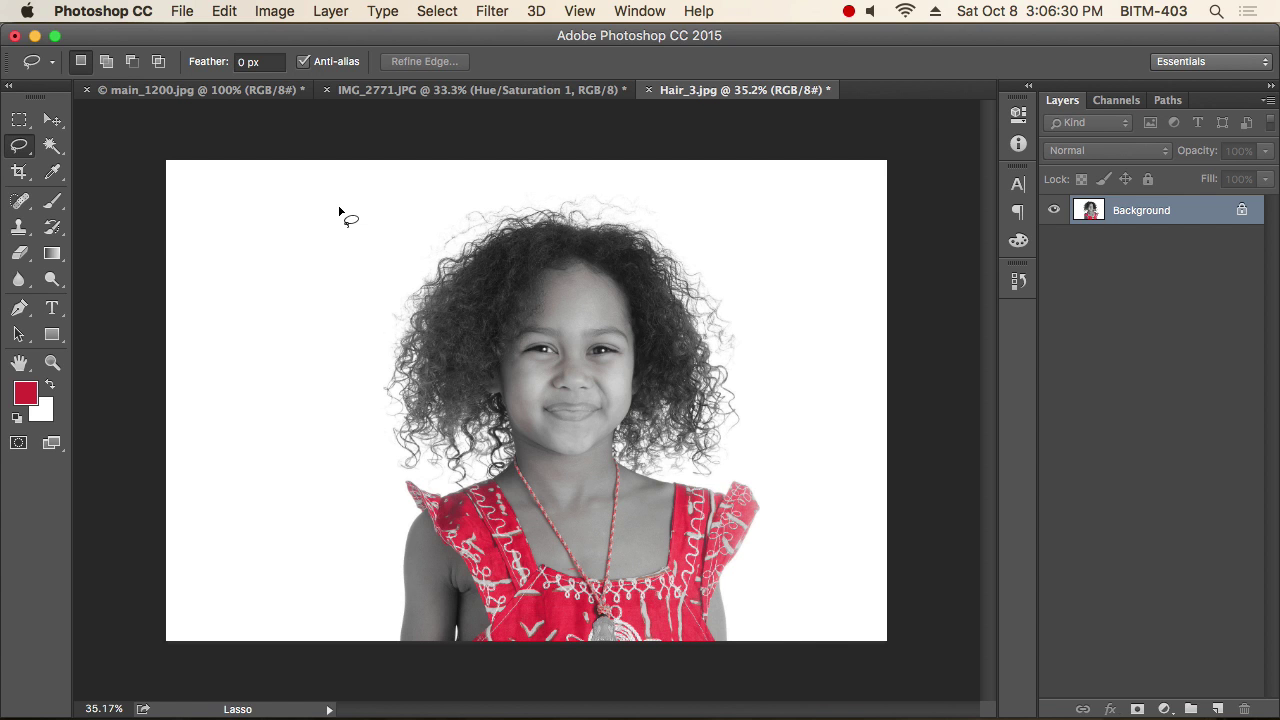
Step: In IMG_2771.JPG, select the Background layer and hide Layer 1 and the Hue/Saturation adjustment layer
left_click(450, 90)
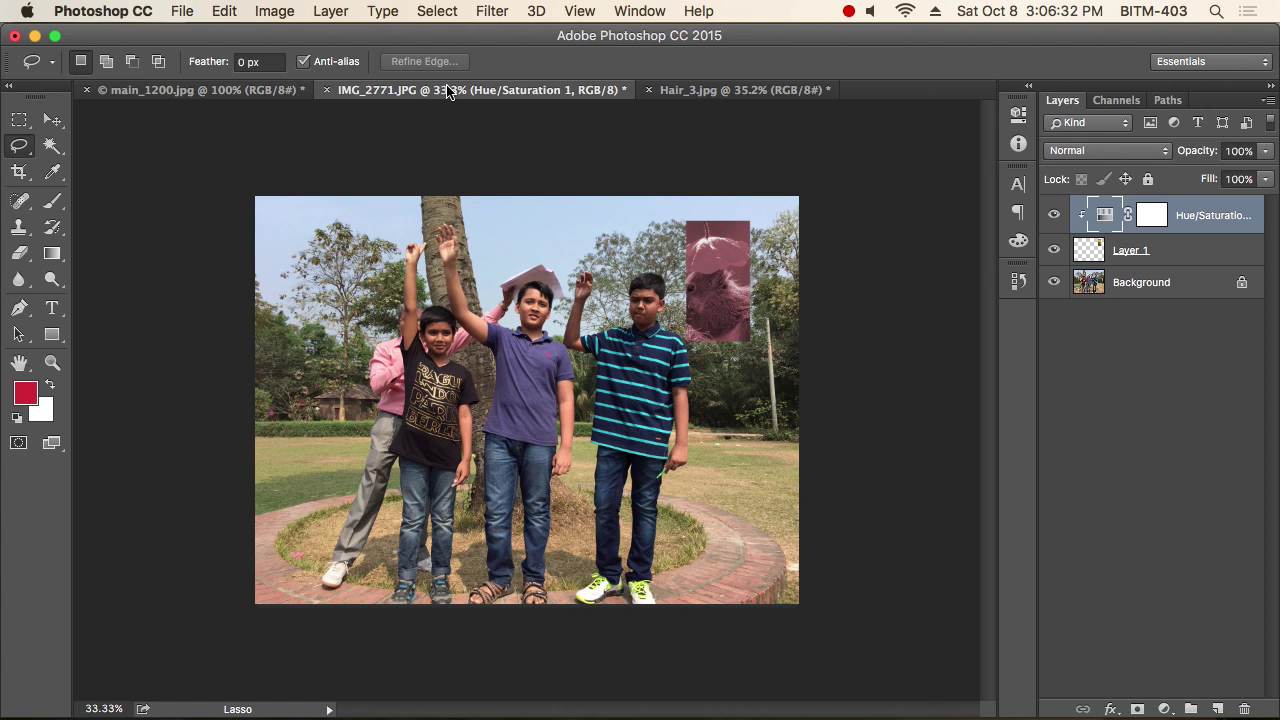
left_click(252, 11)
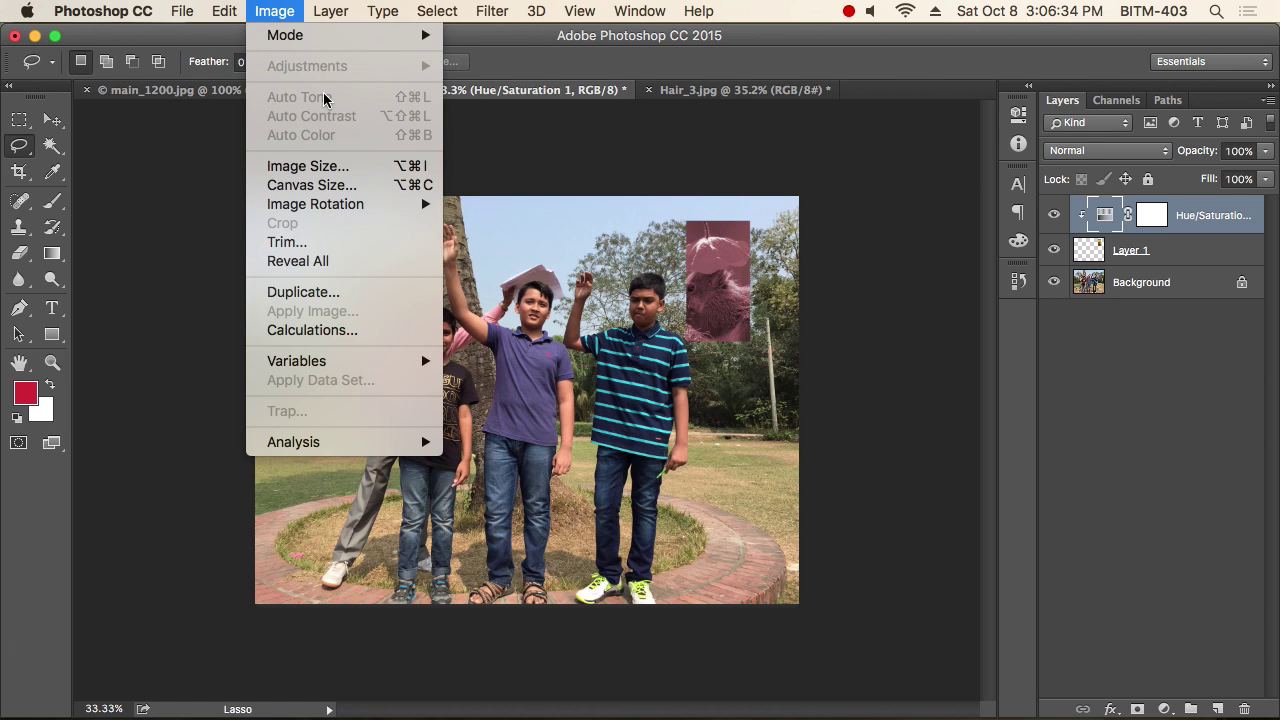
mouse_move(307, 40)
left_click(789, 346)
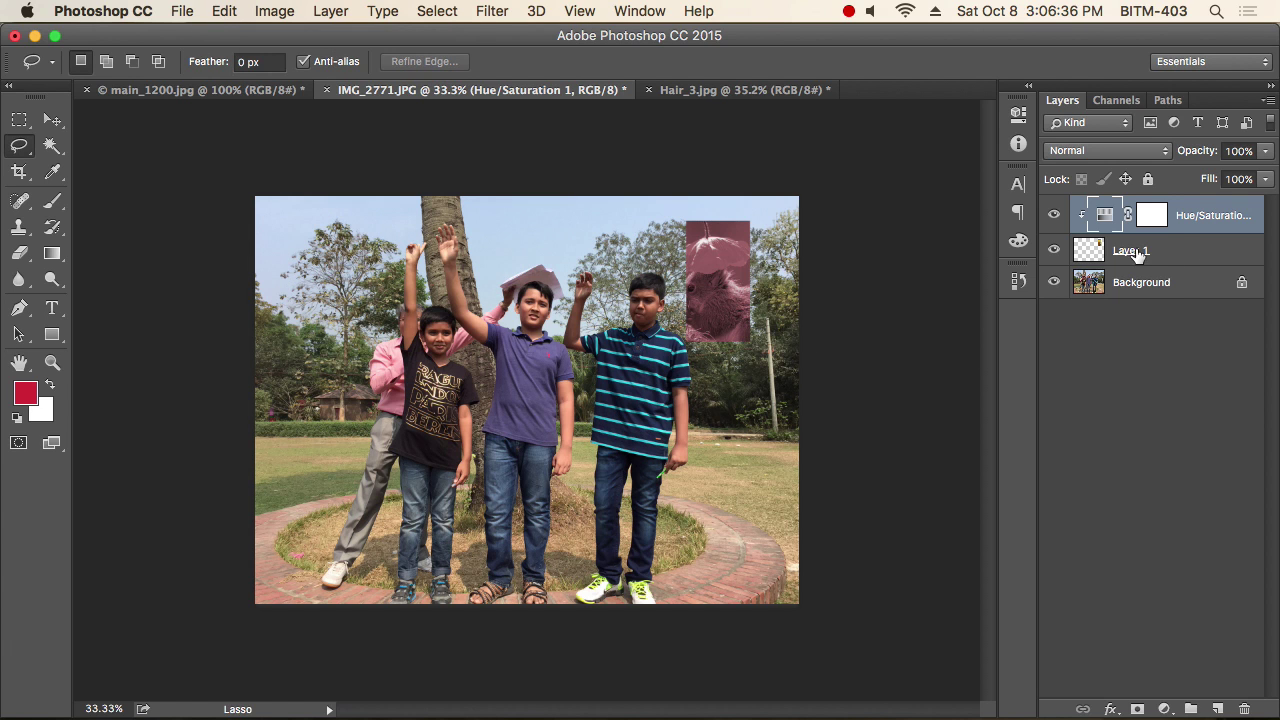
left_click(1157, 287)
left_click_drag(1053, 250, 1053, 215)
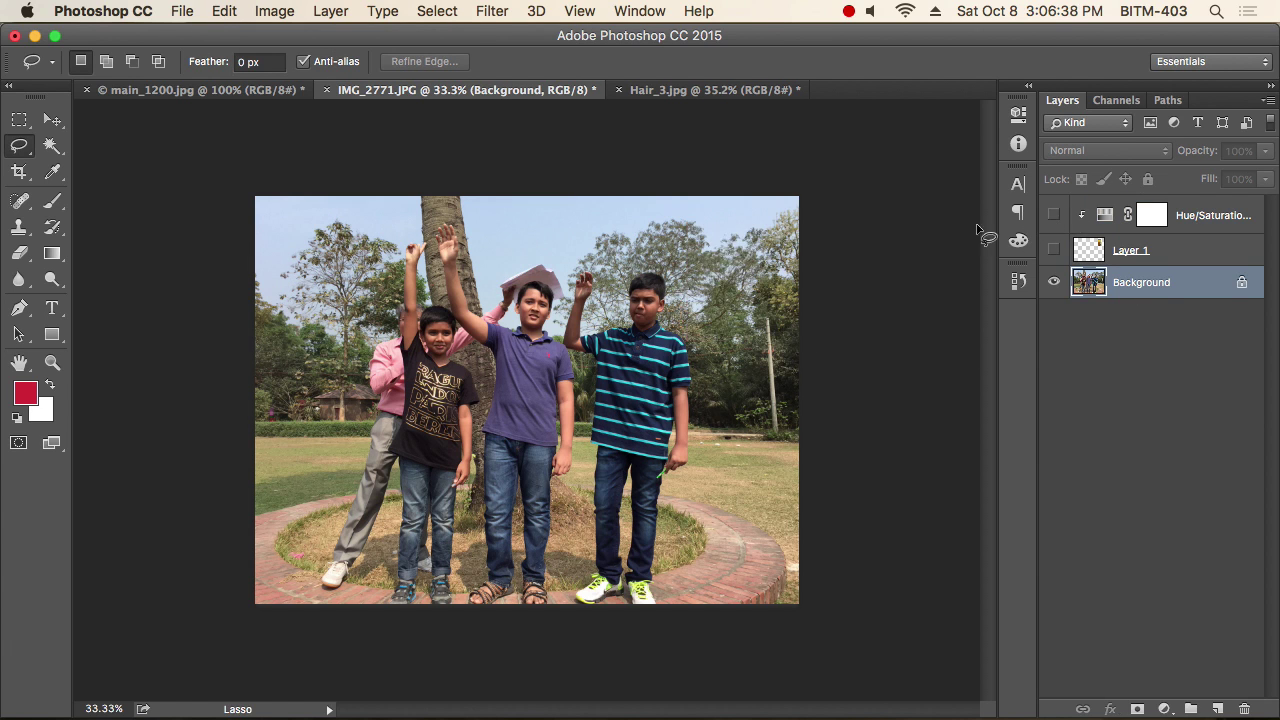
Step: Start HDR Toning on IMG_2771.JPG, agree to flatten the document, and move the dialog clear of the photo
left_click(274, 11)
mouse_move(368, 70)
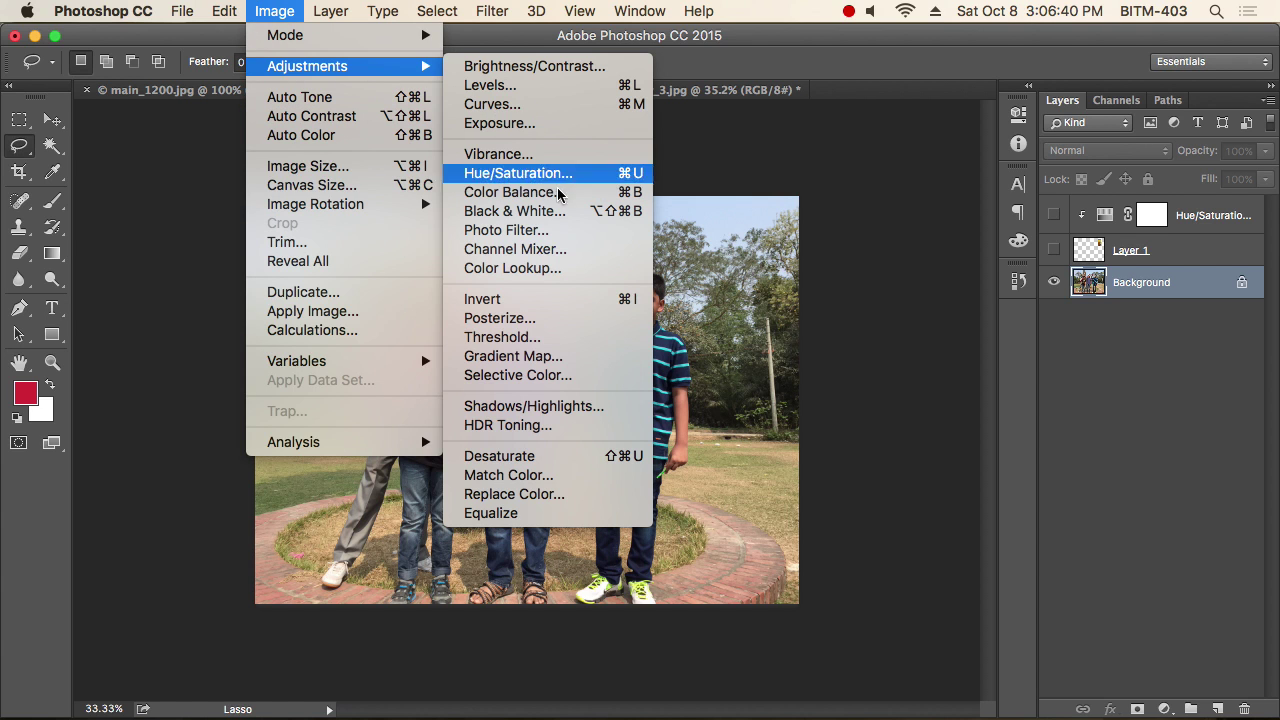
left_click(519, 437)
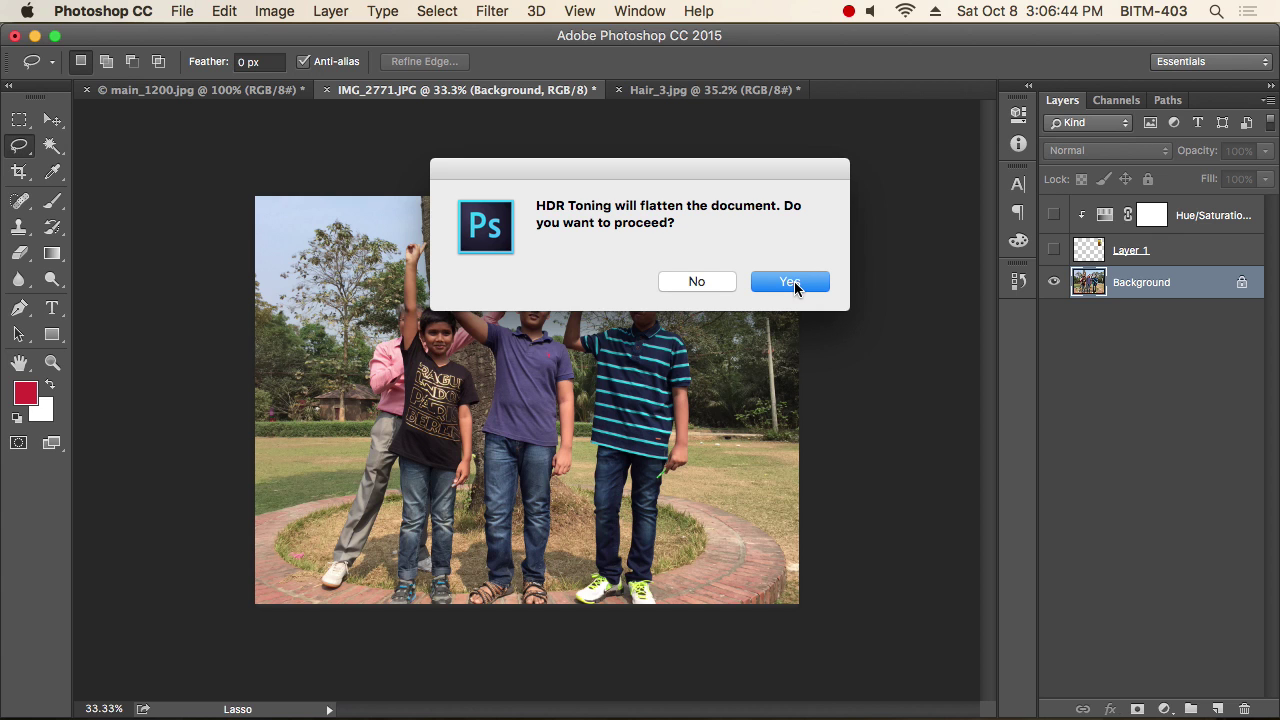
left_click(785, 283)
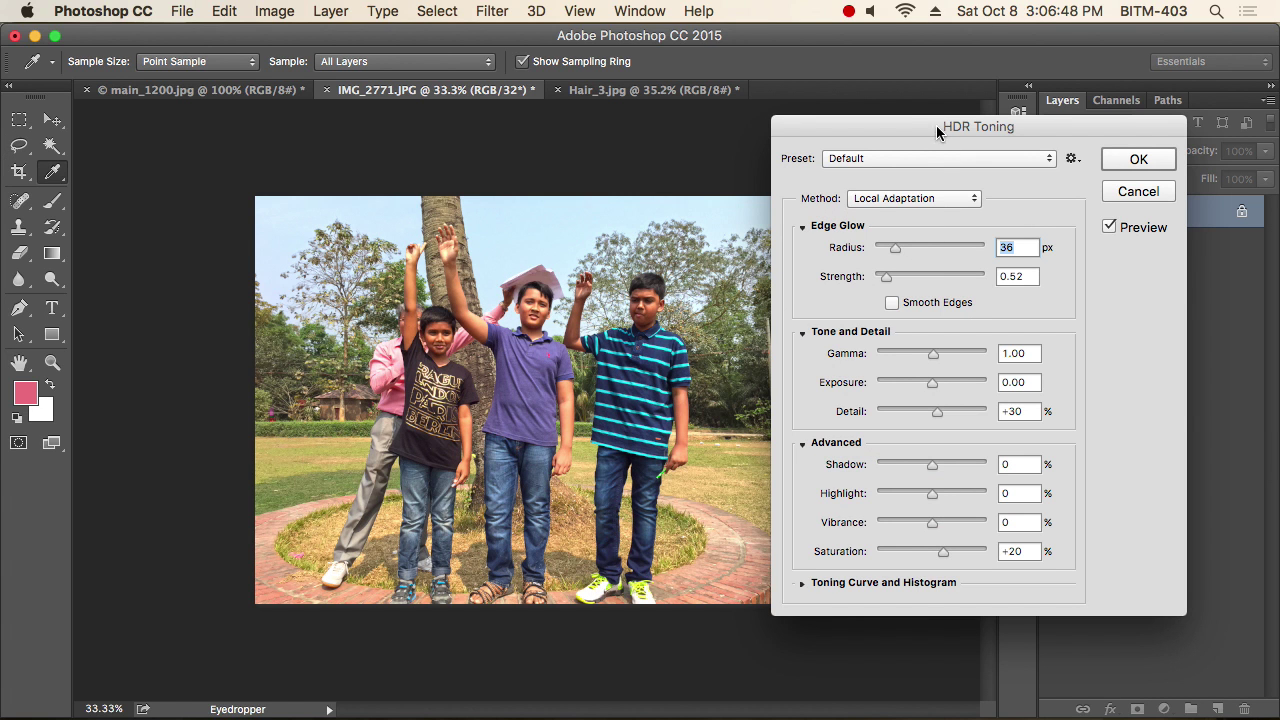
left_click_drag(936, 126, 1027, 142)
Step: Toggle the HDR Toning preview off and on twice to compare the photo with and without the effect
left_click(1203, 239)
left_click(1203, 239)
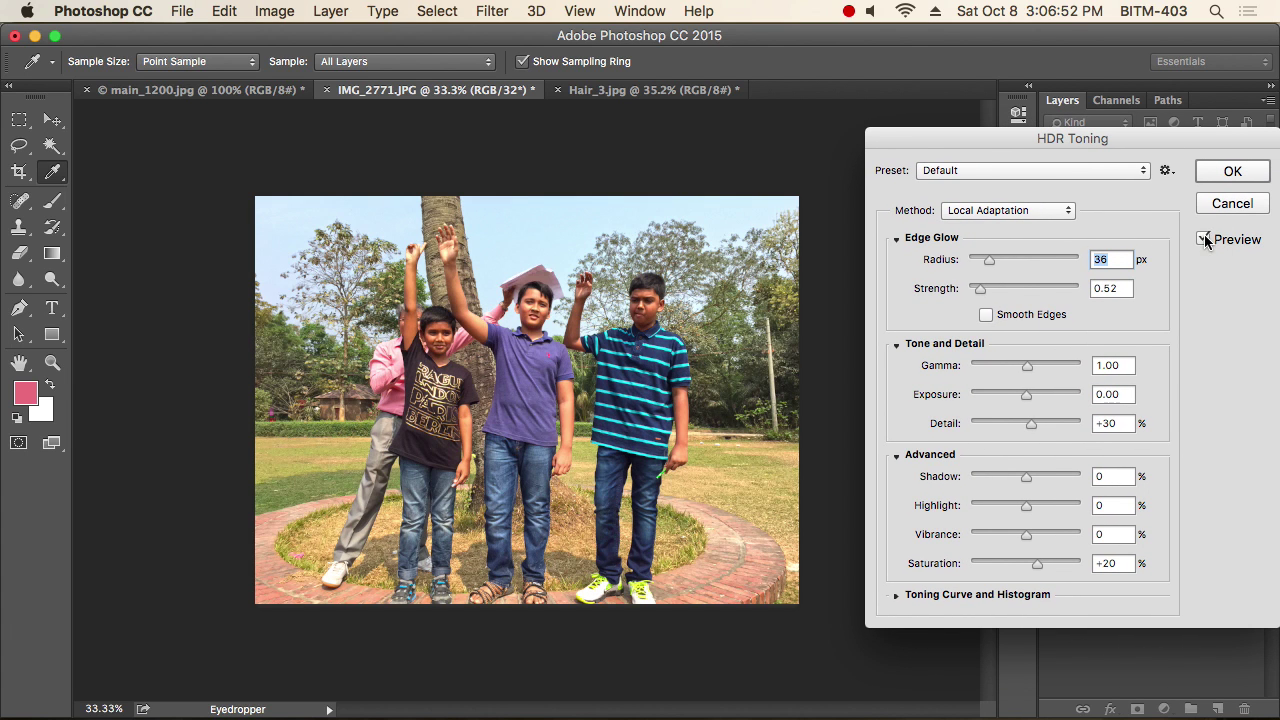
left_click(1203, 239)
left_click(1203, 239)
Step: Try the HDR Toning presets Monochromatic Artistic, Photorealistic Low Contrast, Surrealistic Low Contrast, 17thbatch and 16th on the photo
left_click(1060, 170)
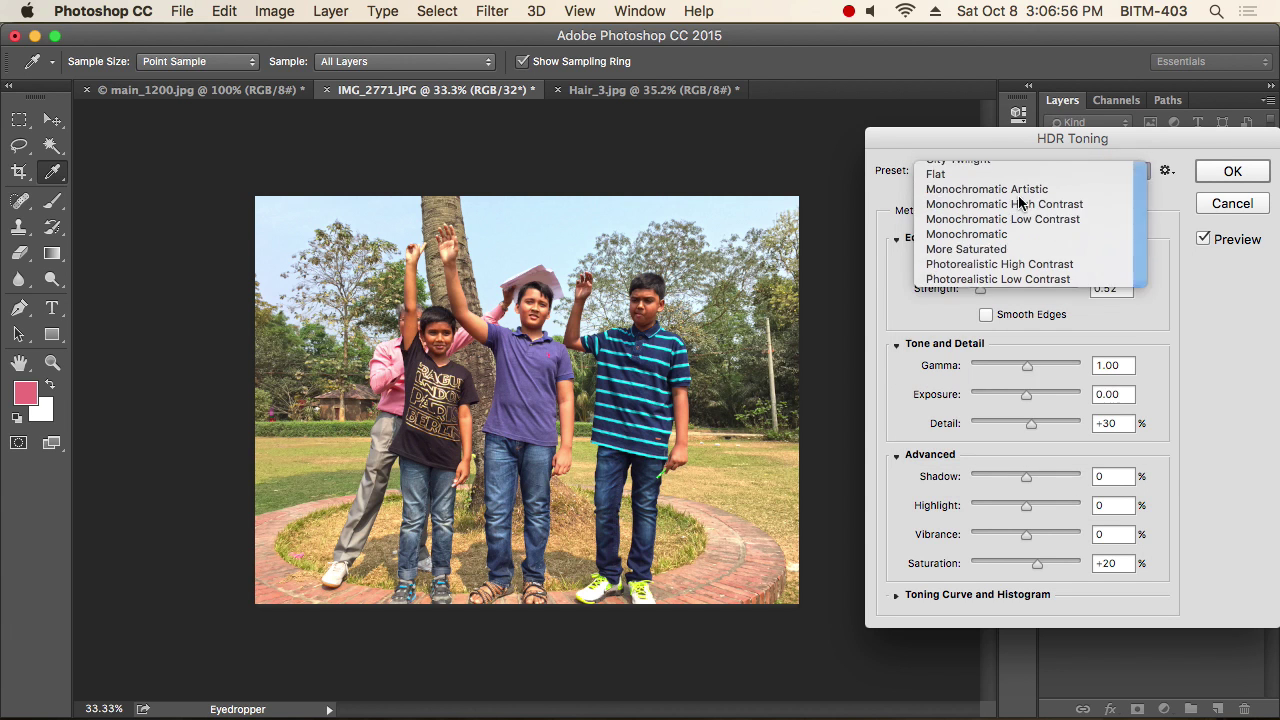
left_click(1009, 187)
left_click(1032, 167)
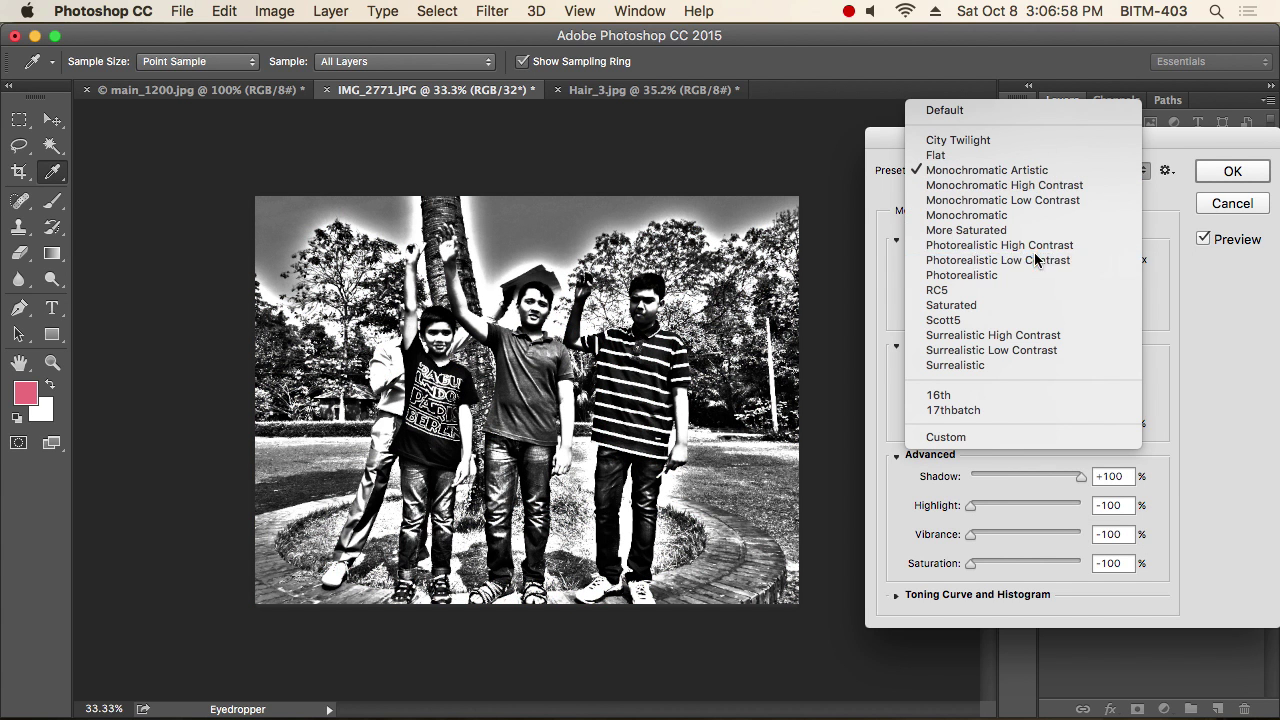
left_click(1036, 260)
left_click(1024, 169)
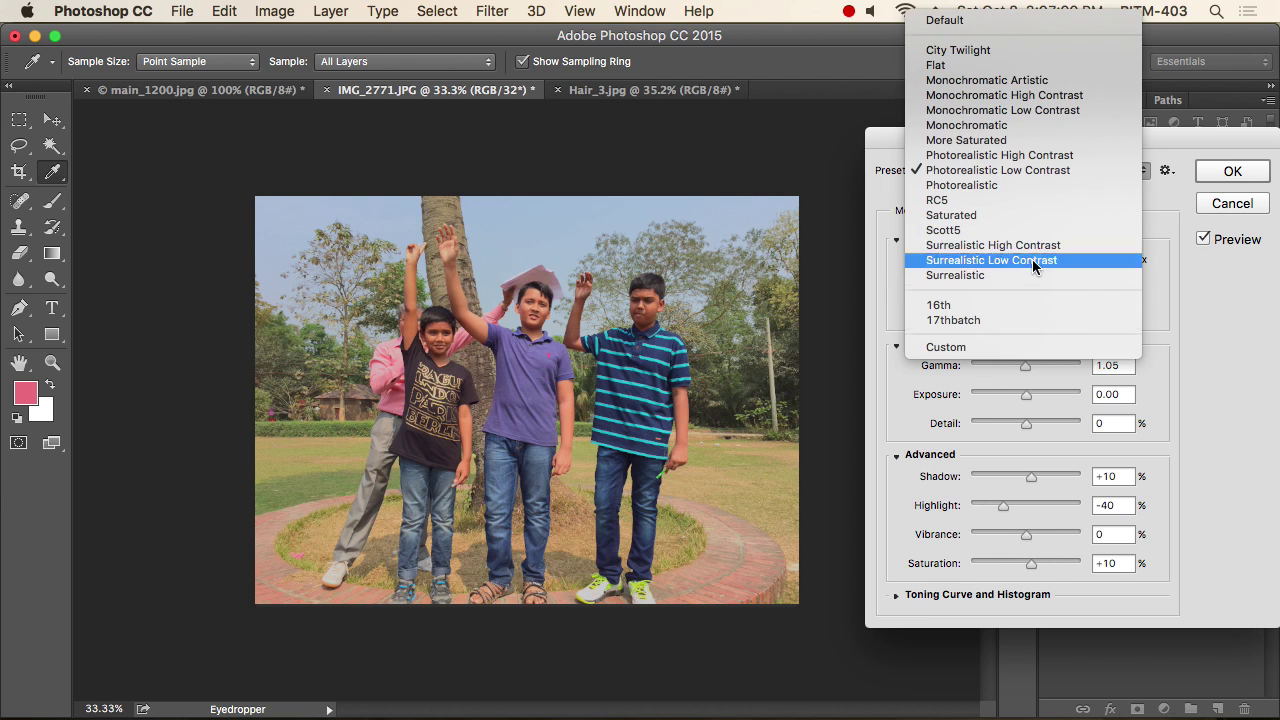
left_click(1033, 262)
left_click(1048, 172)
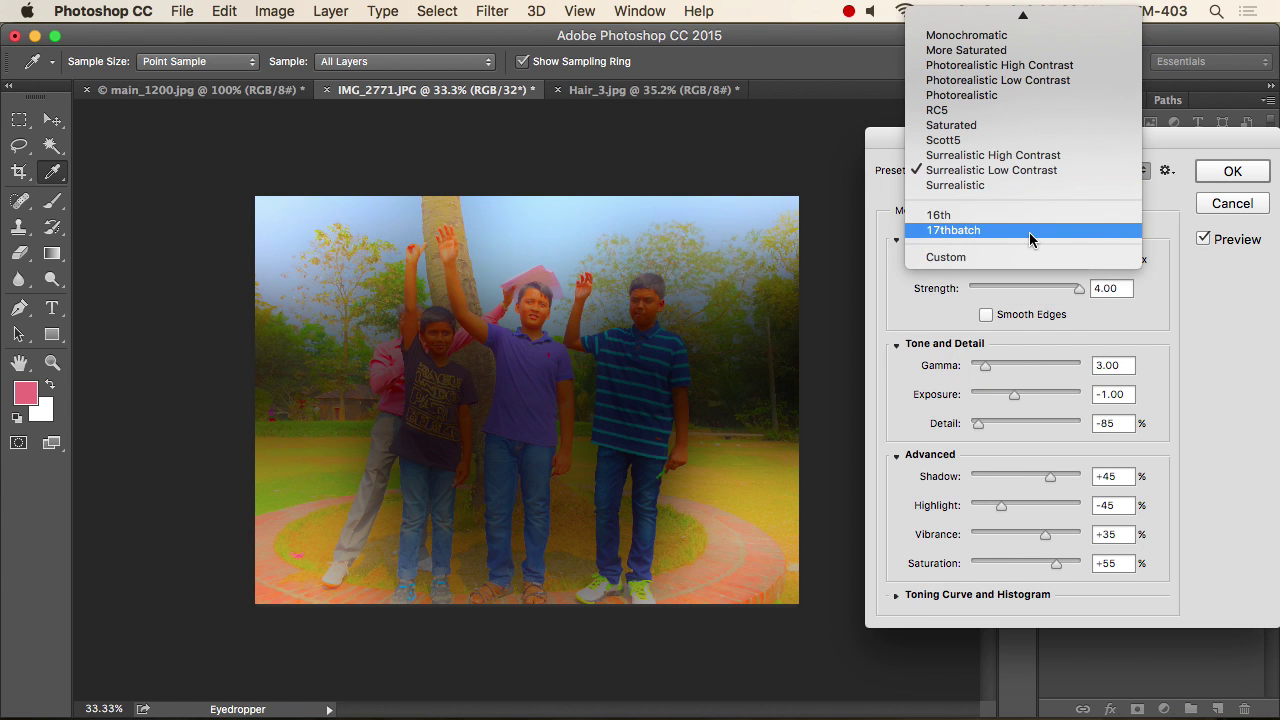
left_click(1030, 238)
left_click(1046, 172)
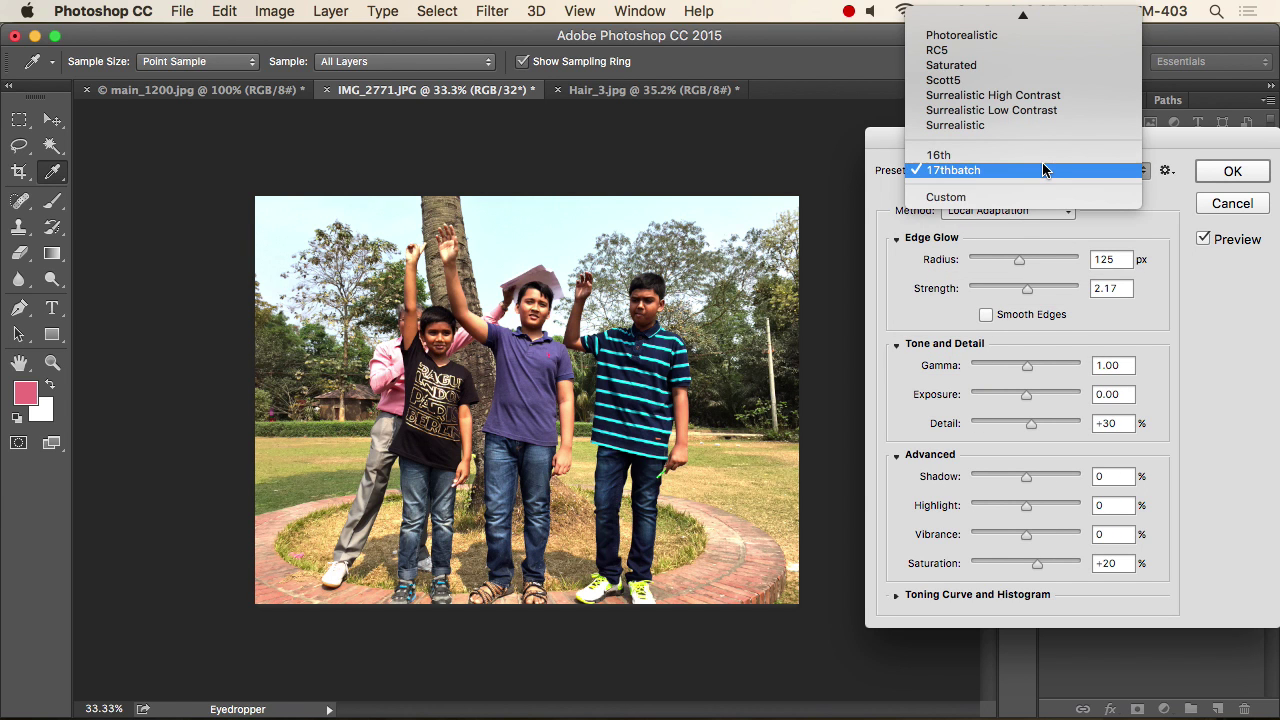
left_click(1020, 153)
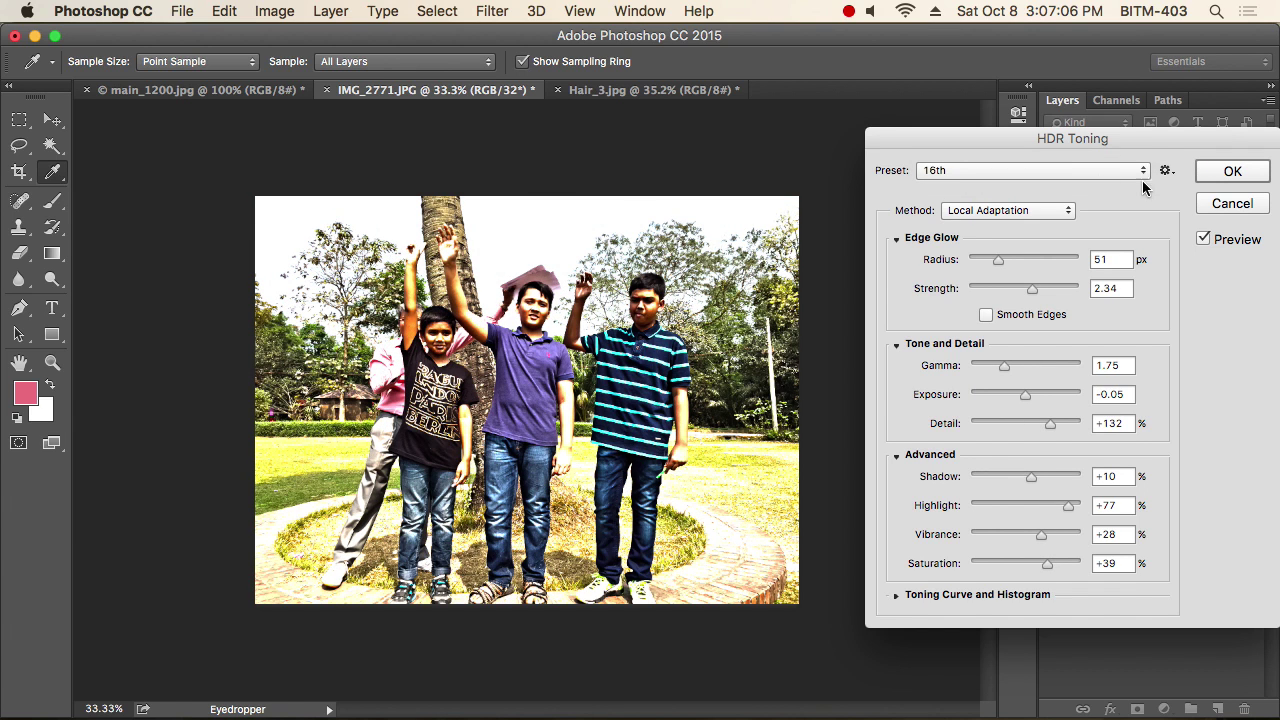
Step: View the options for saving, loading and deleting HDR Toning presets, dismiss them, and reposition the dialog
left_click(1165, 171)
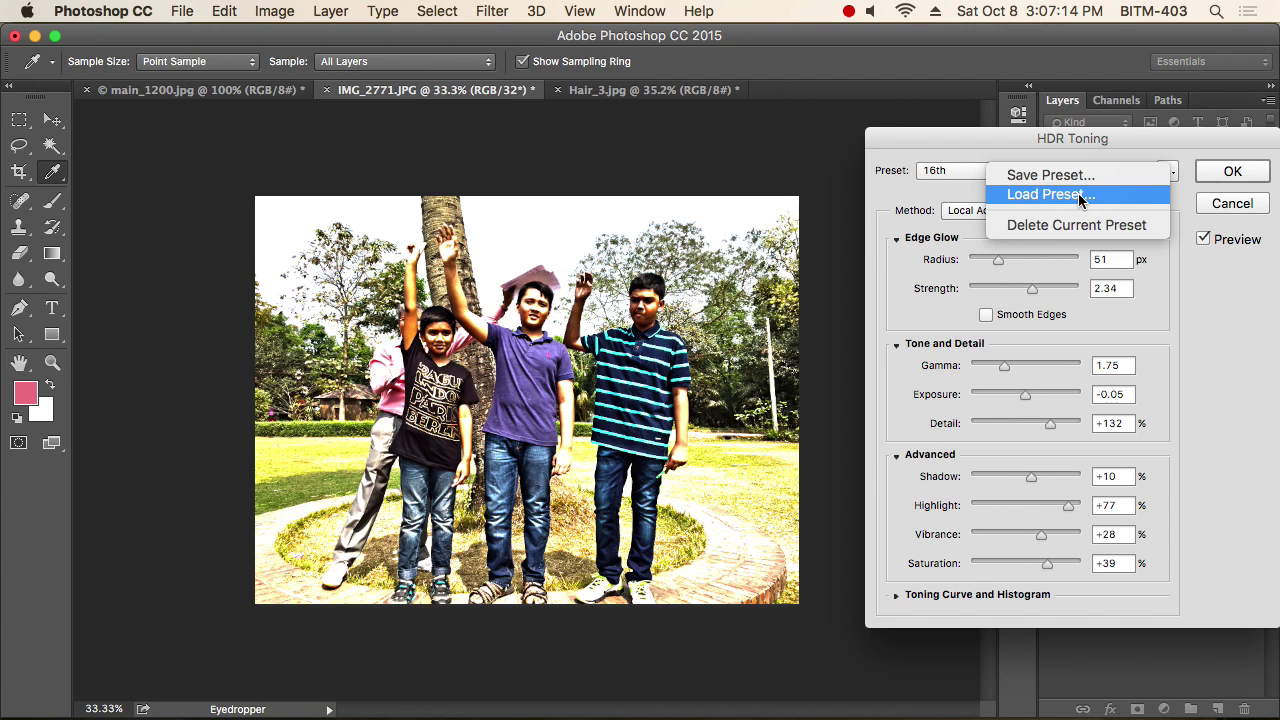
left_click(1245, 368)
left_click_drag(1047, 145, 918, 129)
Step: Switch to Firefox and open the HDR Toning HD Photo Effects Action from the GraphicRiver "hdr tone" results in a new tab
key("super+Tab")
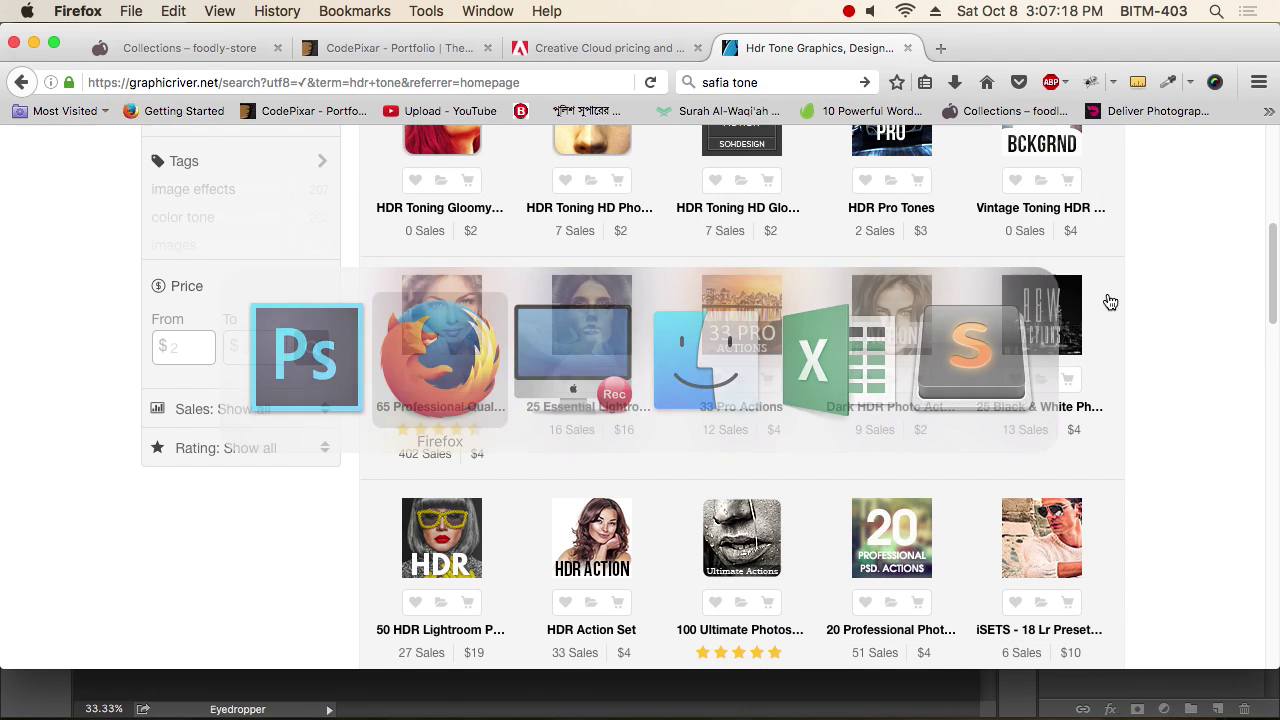
scroll(1190, 350, "up", 5)
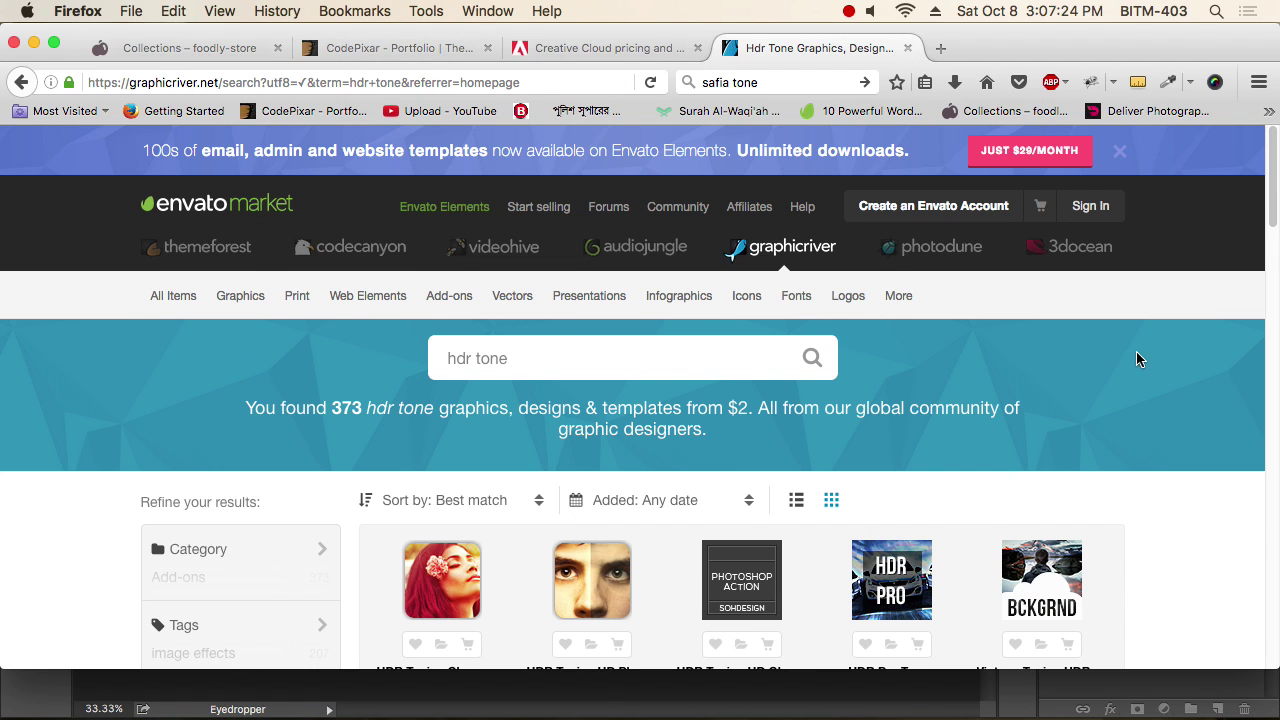
scroll(1140, 370, "down", 4)
mouse_move(602, 422)
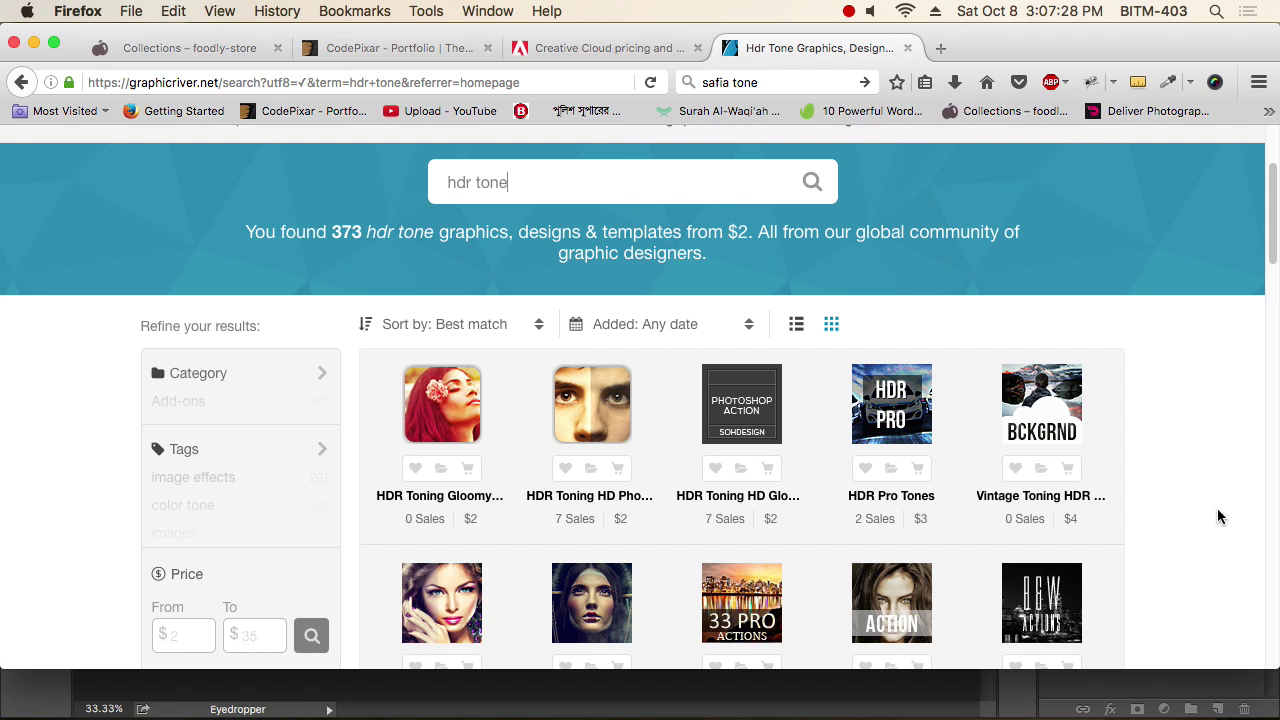
left_click(585, 500, "super")
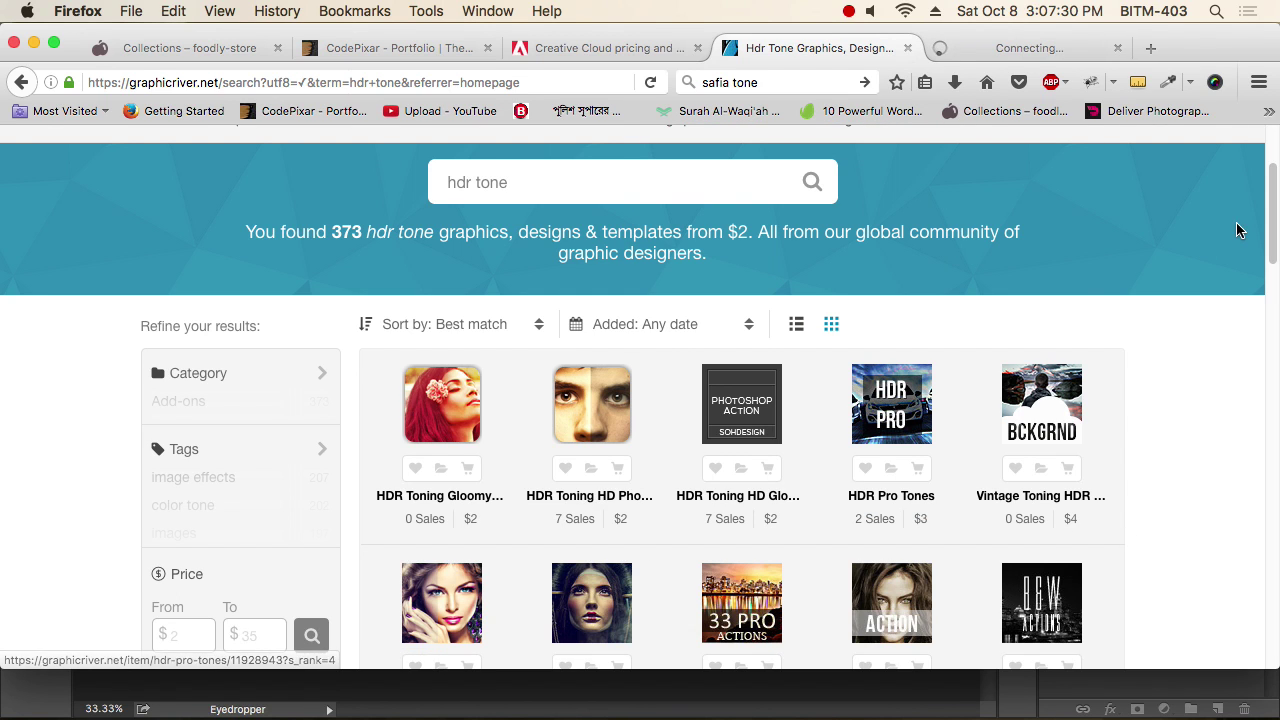
left_click(1035, 50)
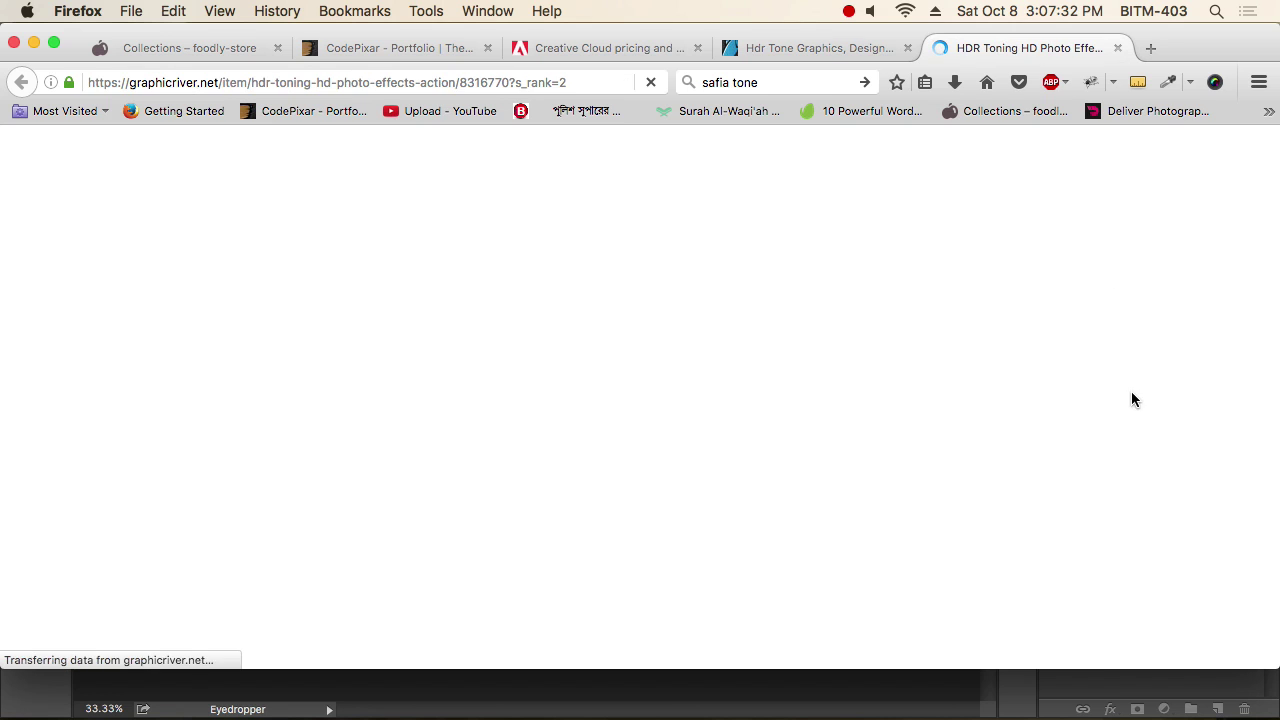
Step: Check the price, seller details and number of sales of the HDR Toning HD Photo Effects Action
scroll(1145, 437, "down", 5)
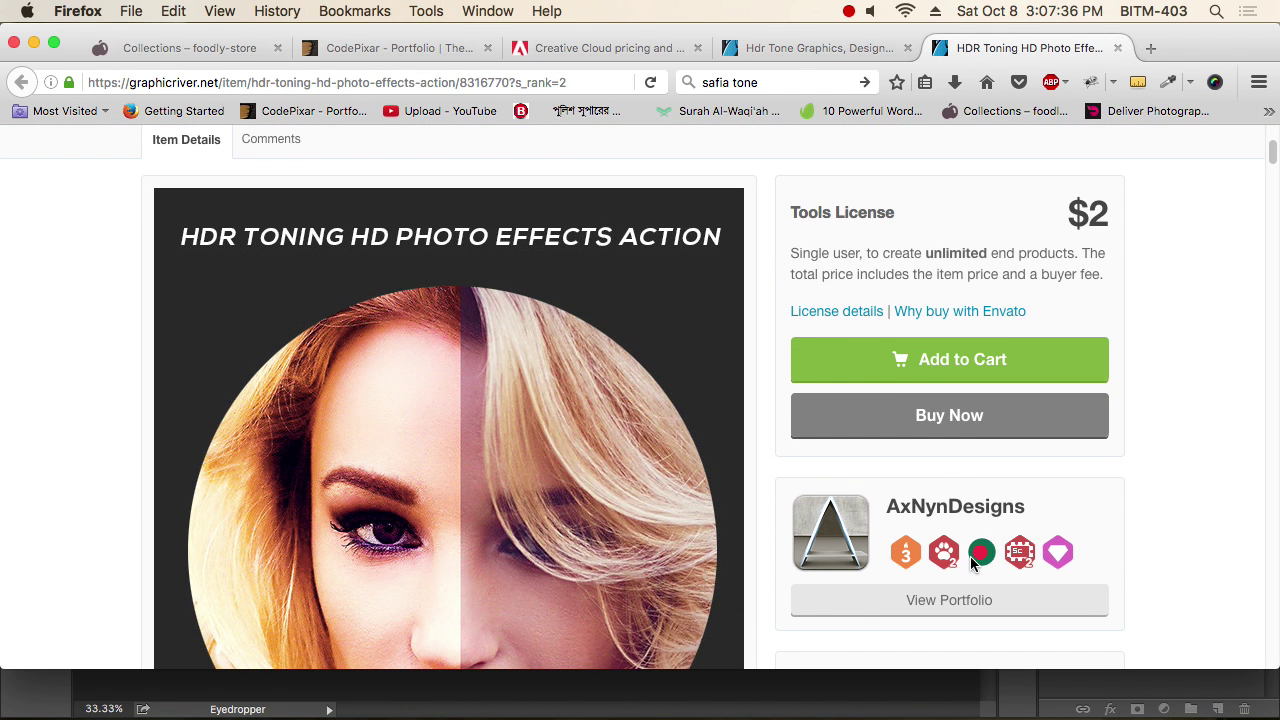
mouse_move(975, 565)
double_click(1097, 213)
scroll(1198, 426, "down", 5)
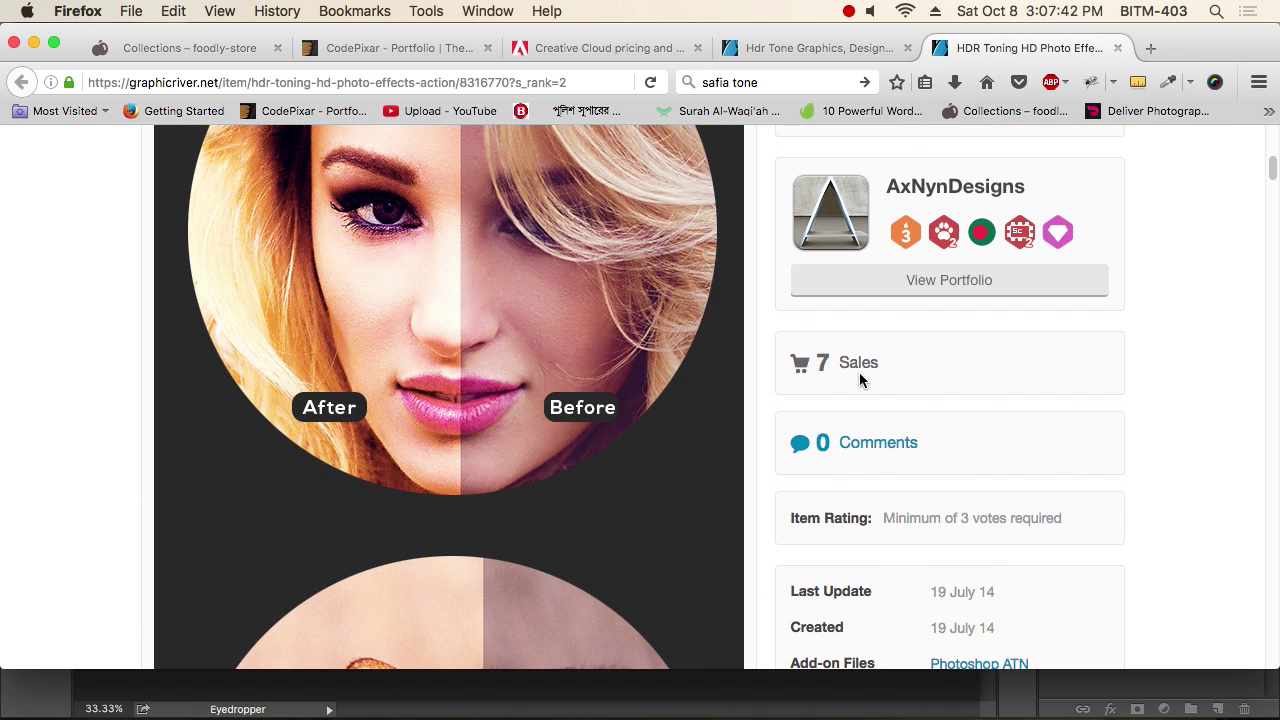
double_click(824, 362)
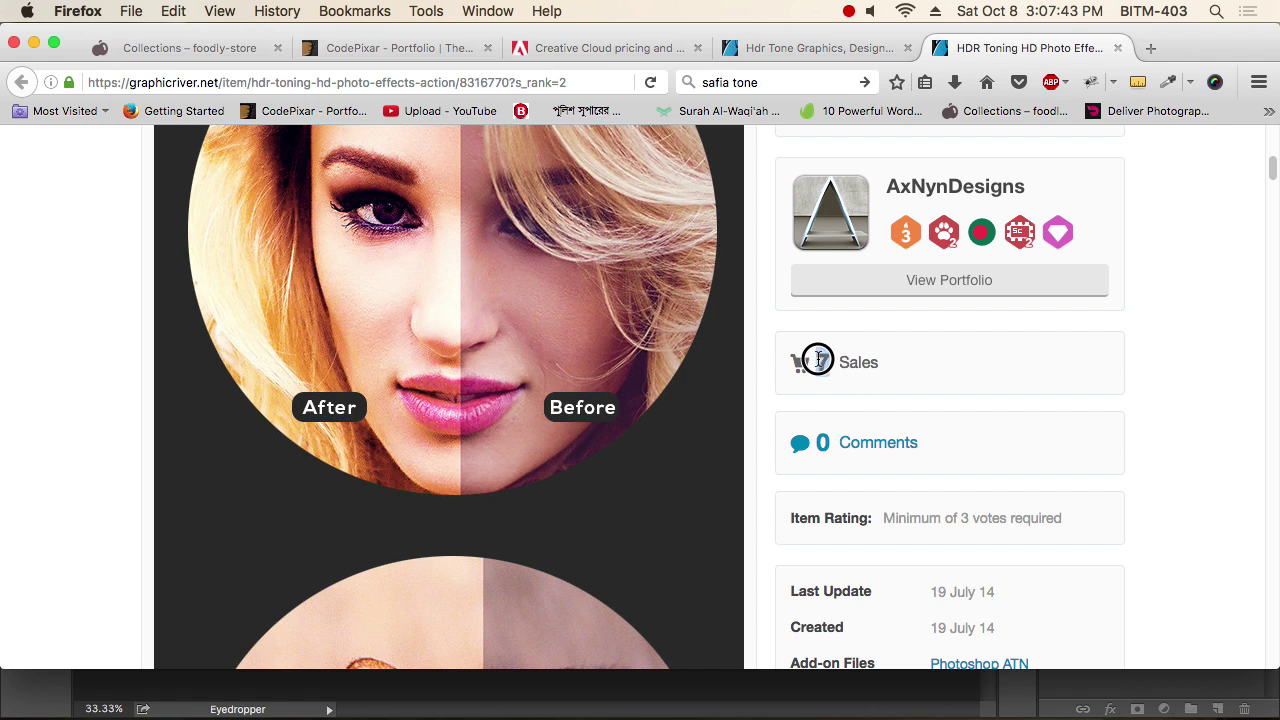
left_click(1137, 377)
Step: Examine the before-and-after sample images on the item page, from the woman's portrait down through the animals and other portraits
scroll(1050, 389, "up", 2)
scroll(1050, 395, "up", 2)
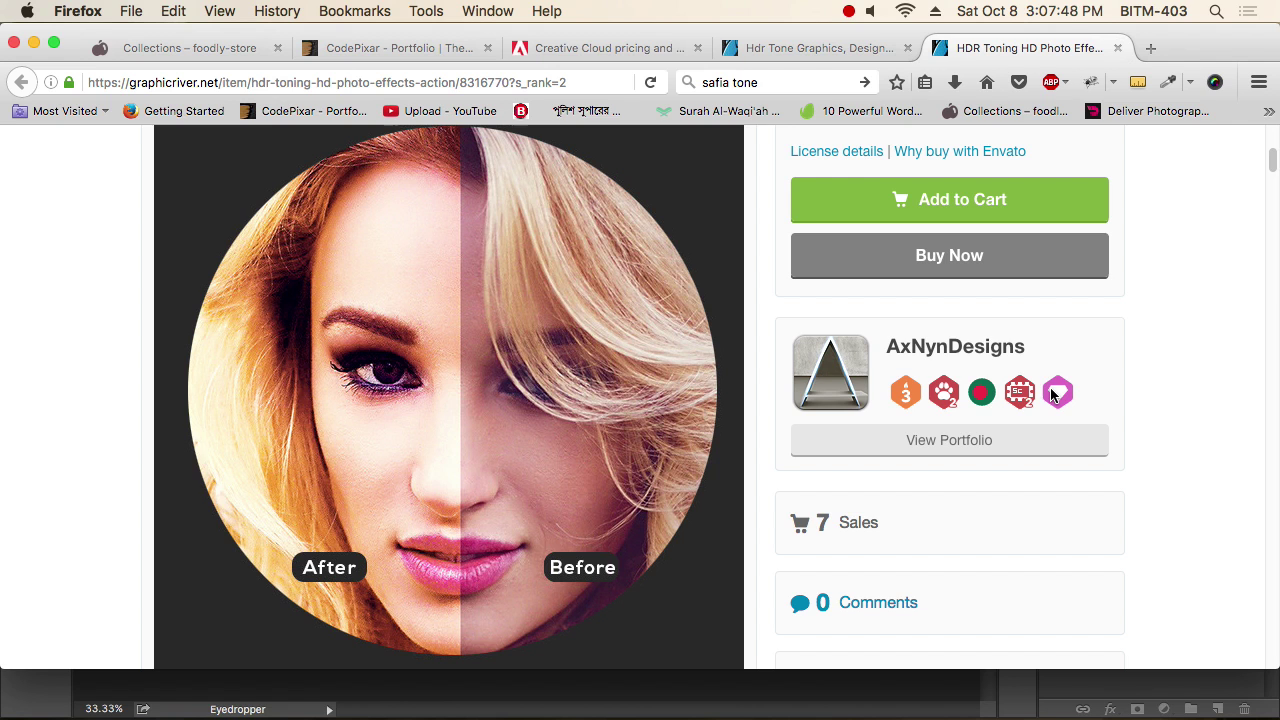
scroll(1137, 405, "up", 2)
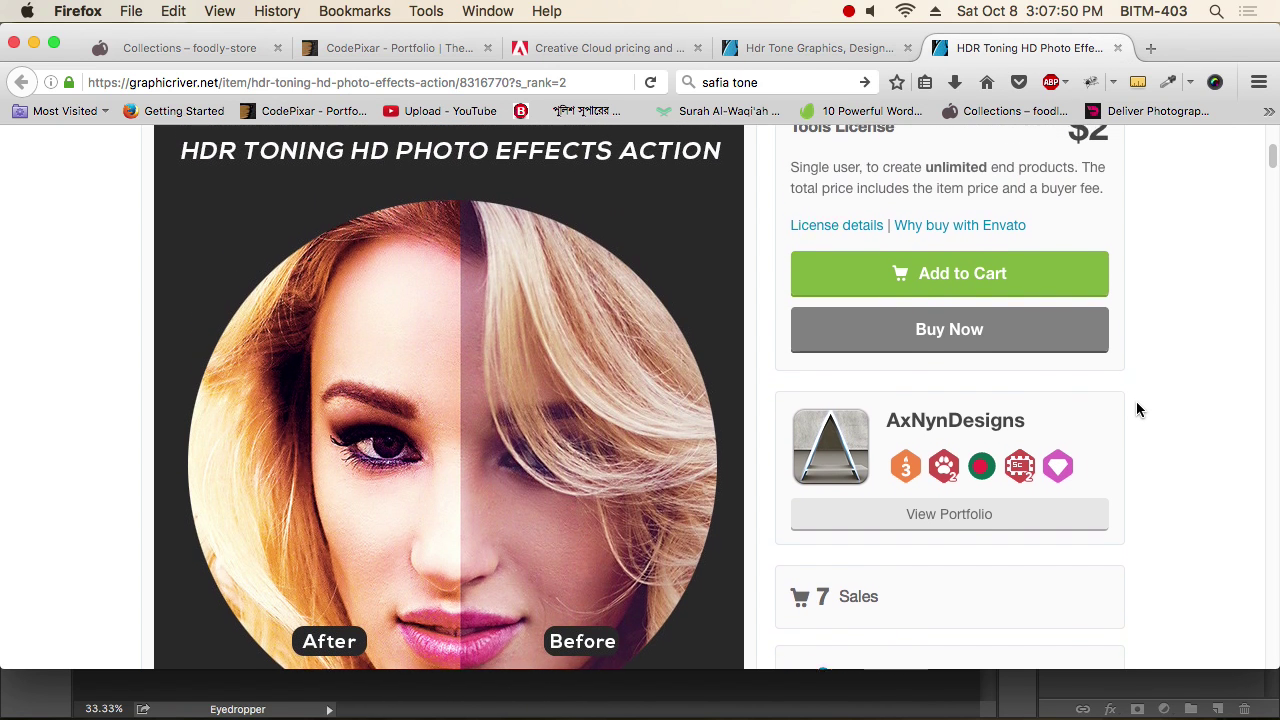
scroll(1157, 408, "down", 3)
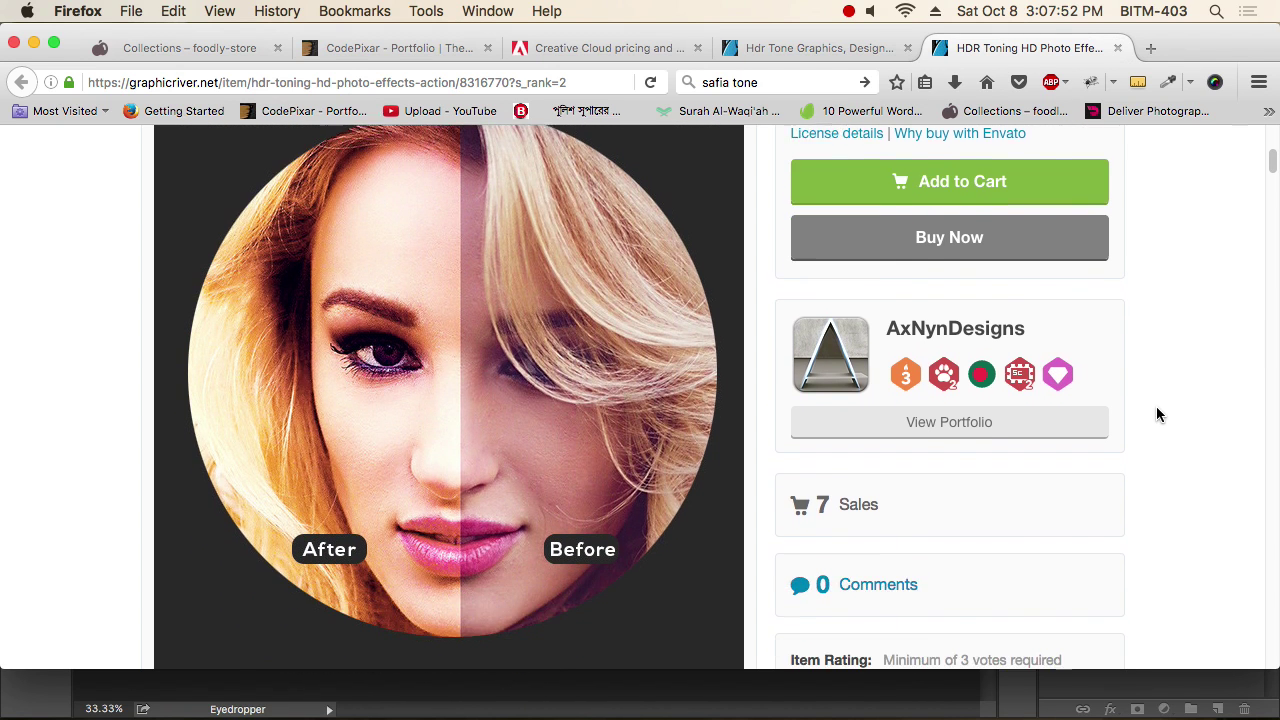
scroll(1157, 414, "down", 2)
scroll(1157, 414, "up", 3)
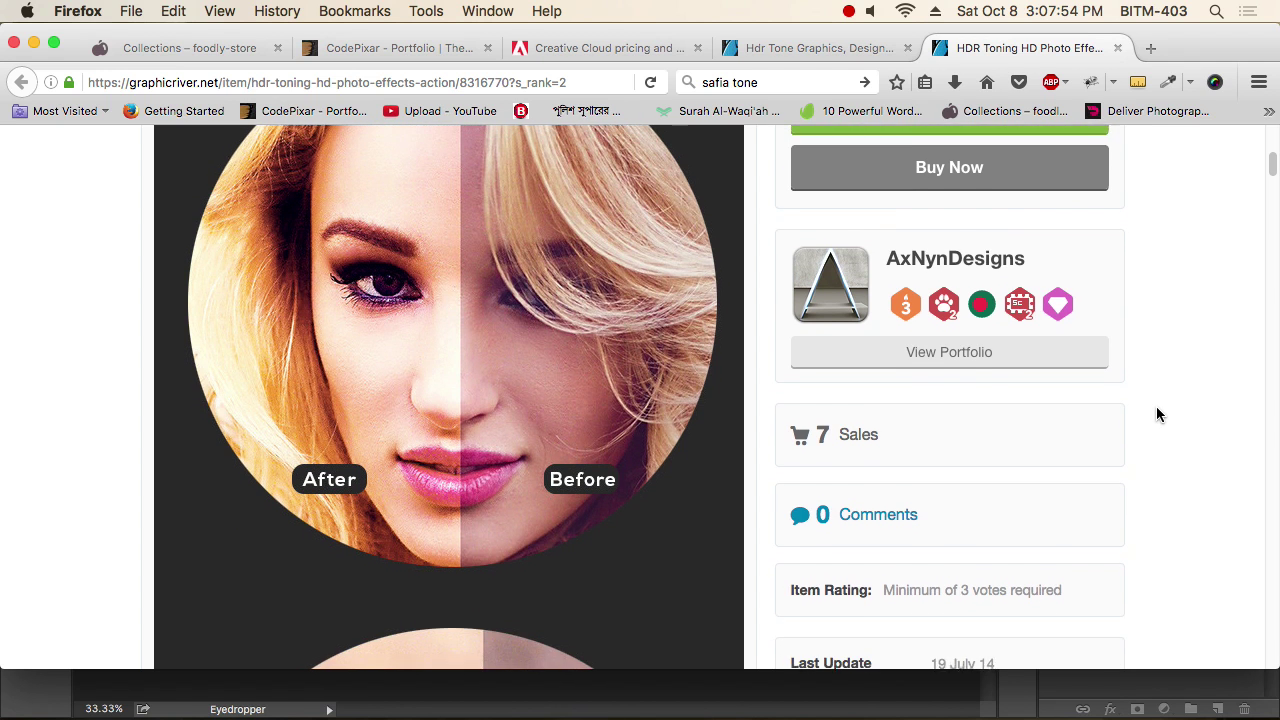
scroll(1100, 412, "down", 2)
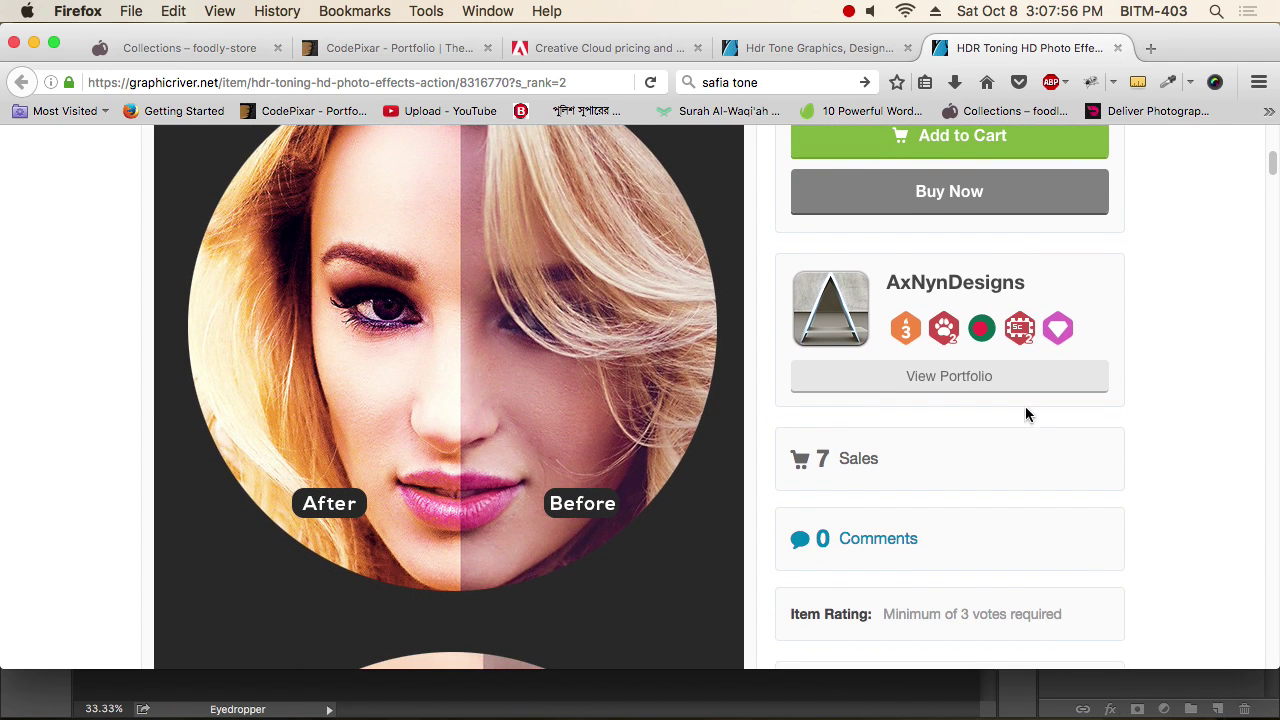
scroll(580, 356, "up", 1)
scroll(566, 363, "up", 1)
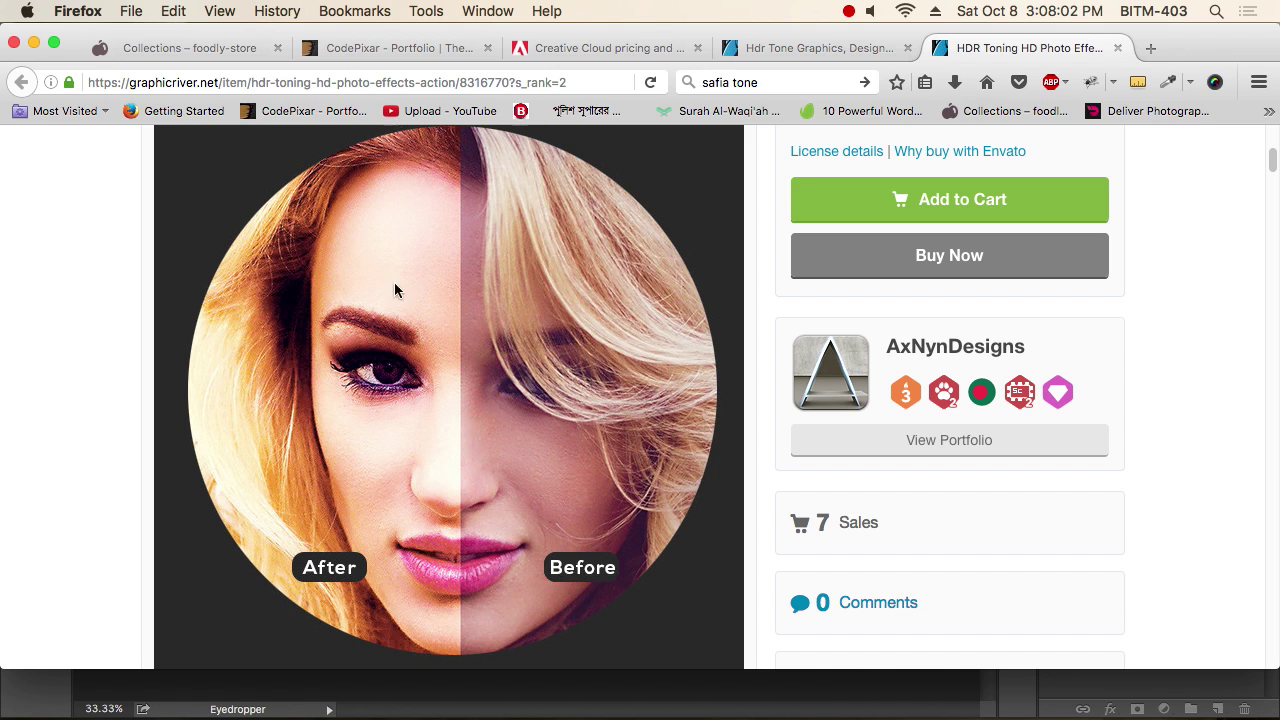
scroll(369, 388, "down", 3)
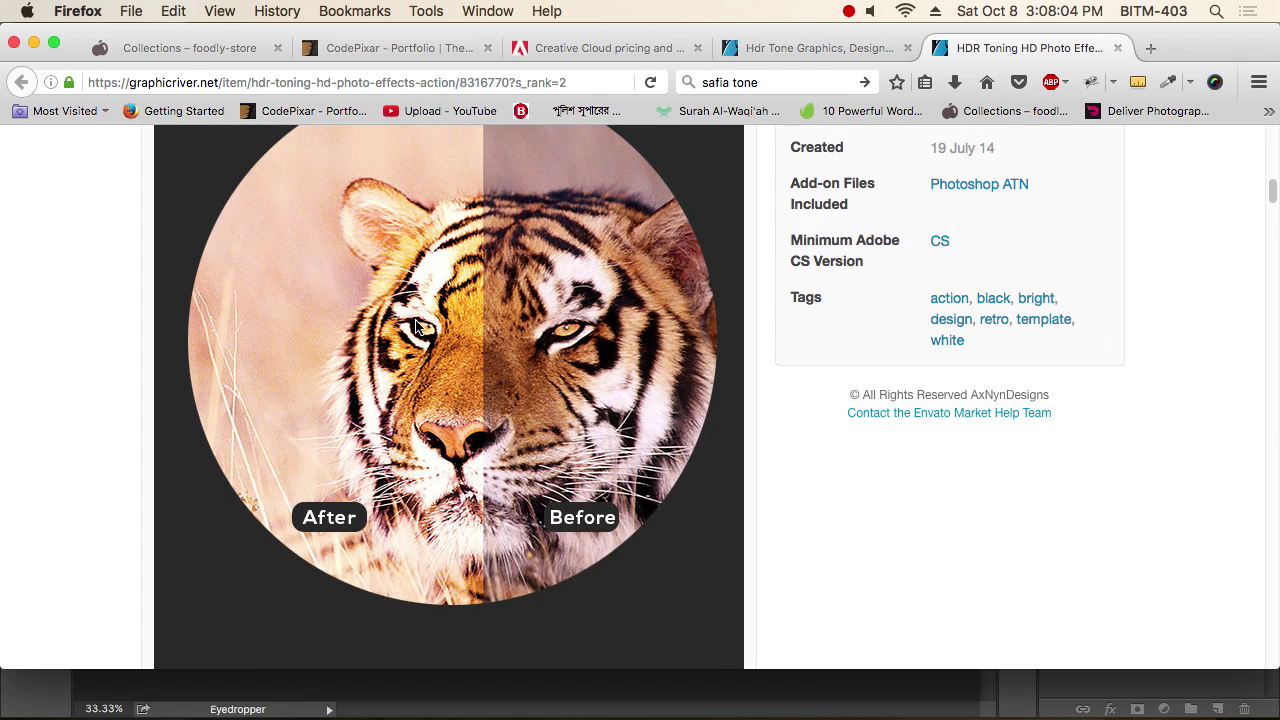
scroll(459, 506, "down", 4)
scroll(461, 512, "down", 5)
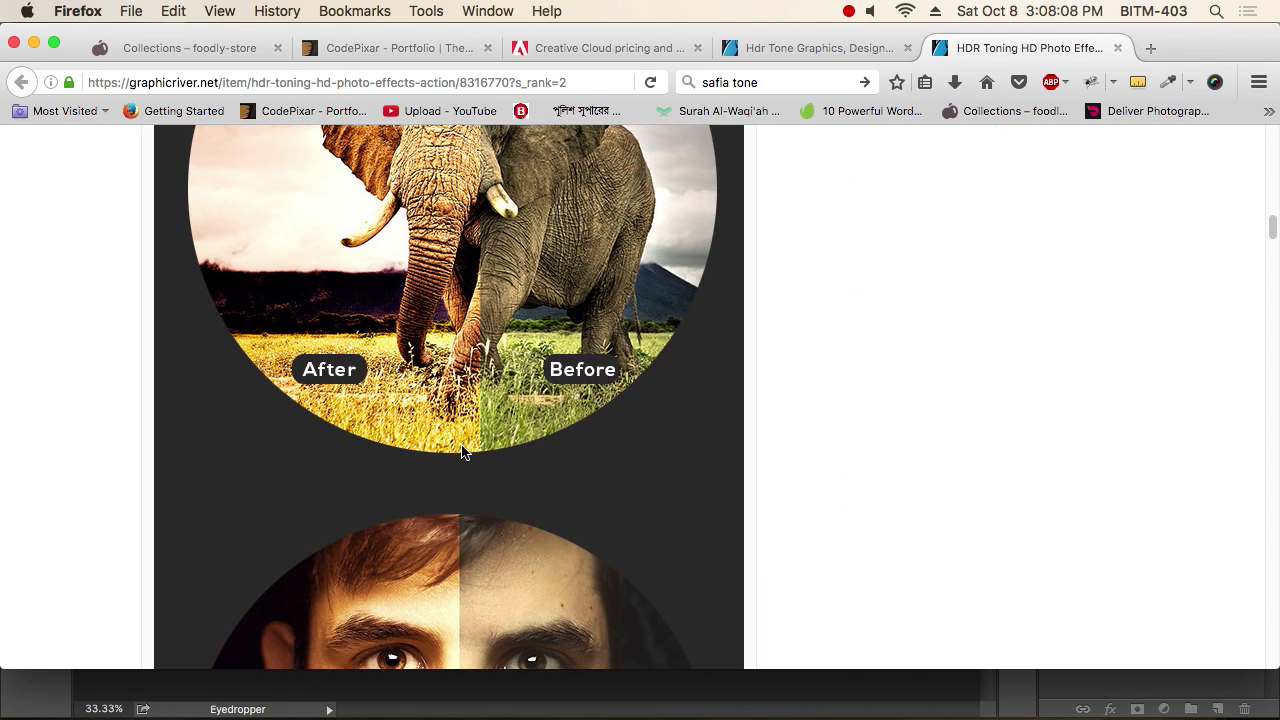
scroll(463, 460, "down", 10)
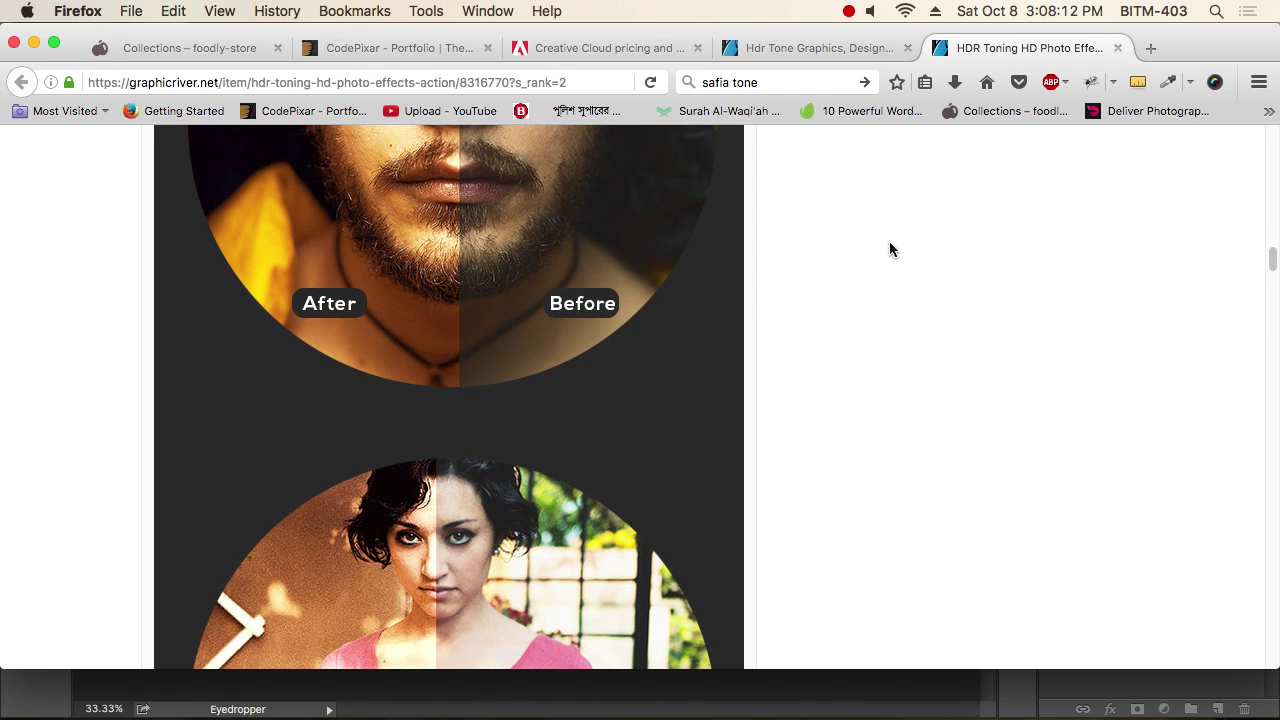
Step: Switch back to Photoshop, try the HDR Toning presets Surrealistic and RC5, and cancel the adjustment
key("super+Tab")
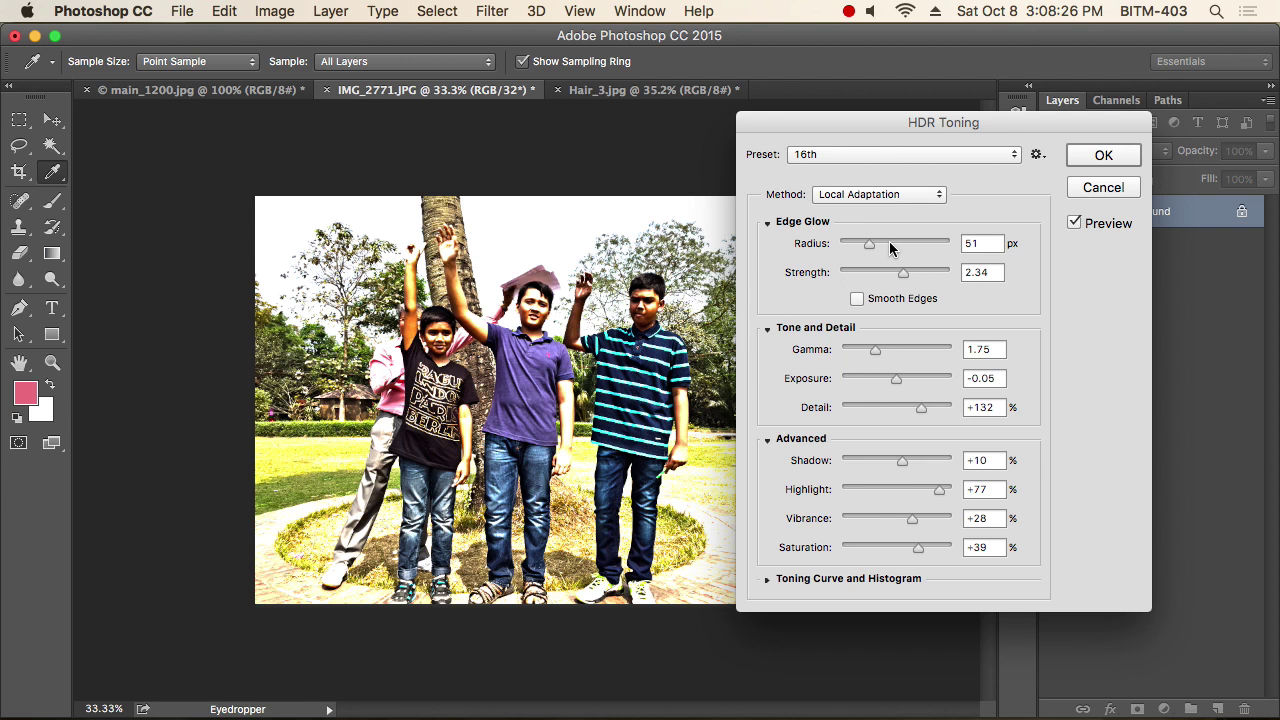
left_click(896, 155)
left_click(892, 125)
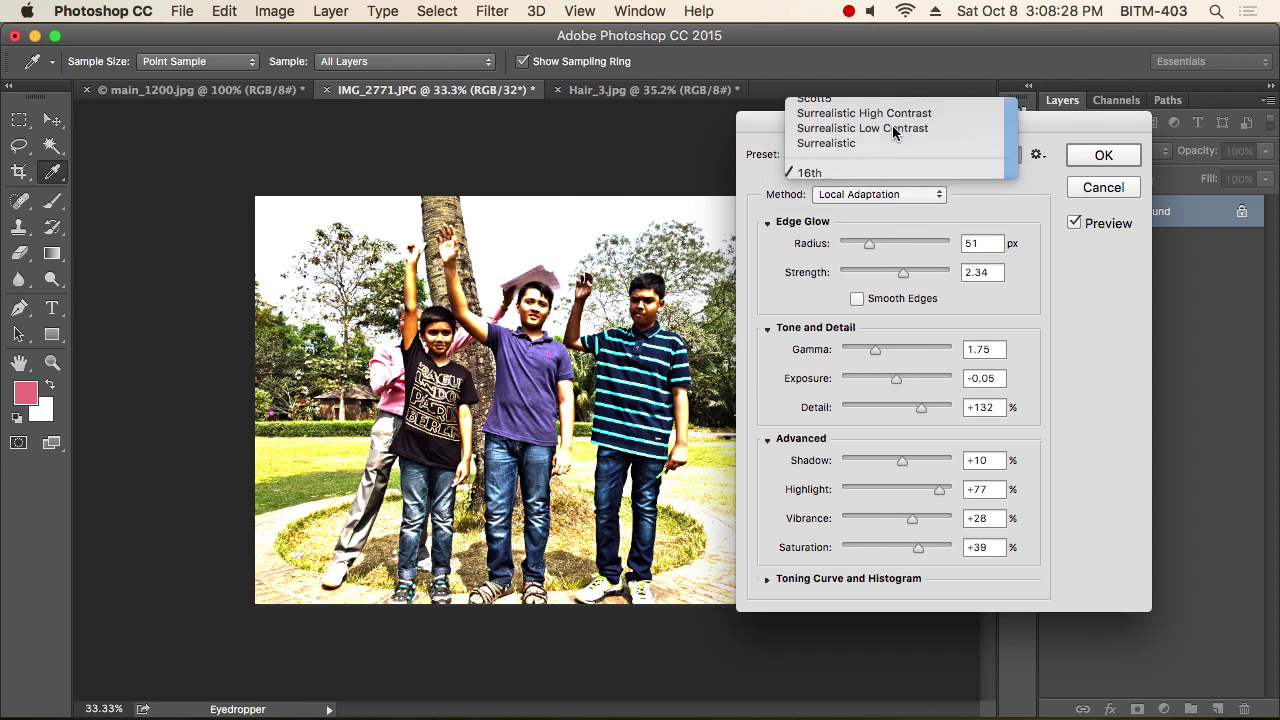
left_click(911, 160)
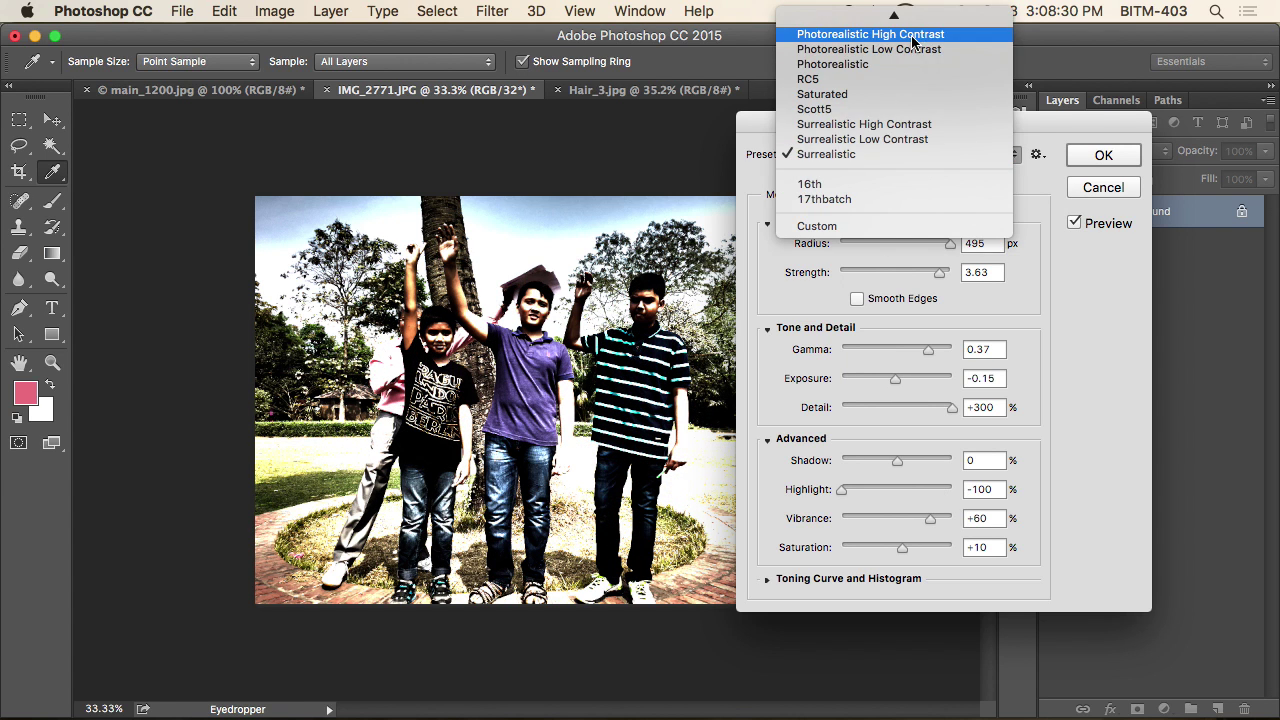
left_click(893, 80)
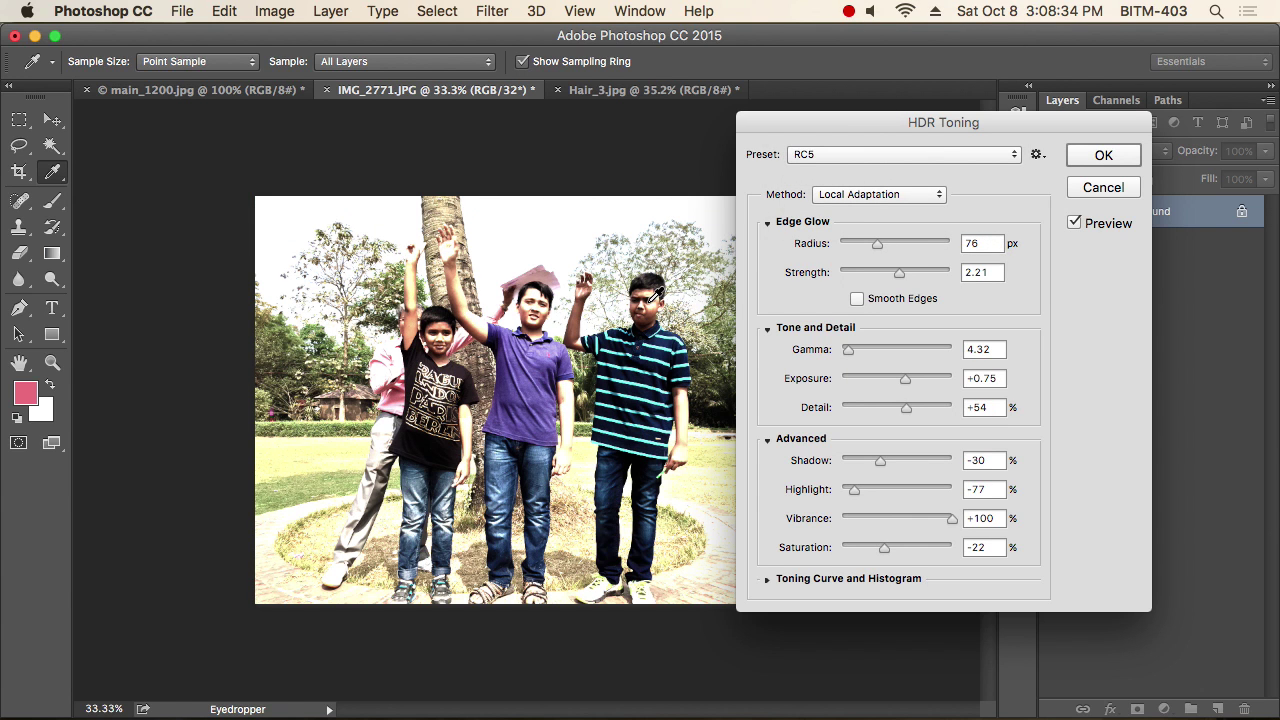
left_click(1118, 193)
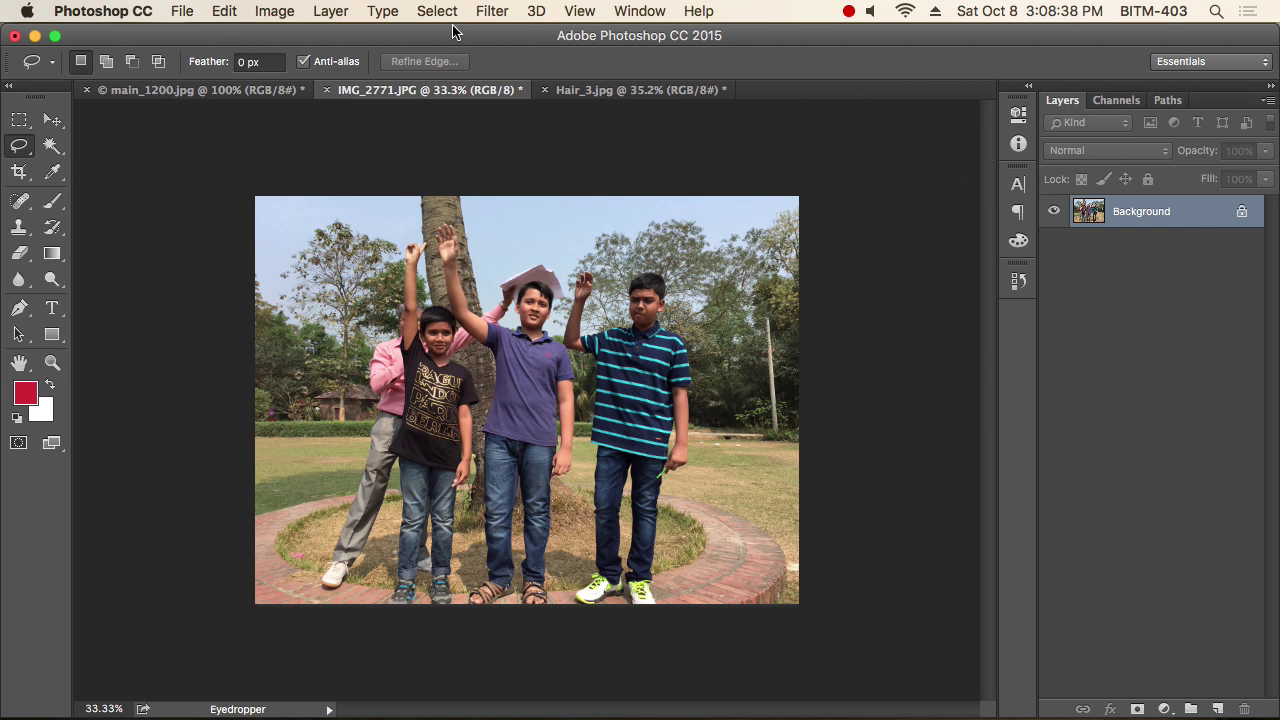
Step: Open the list of image adjustment commands for IMG_2771.JPG
left_click(280, 13)
mouse_move(316, 66)
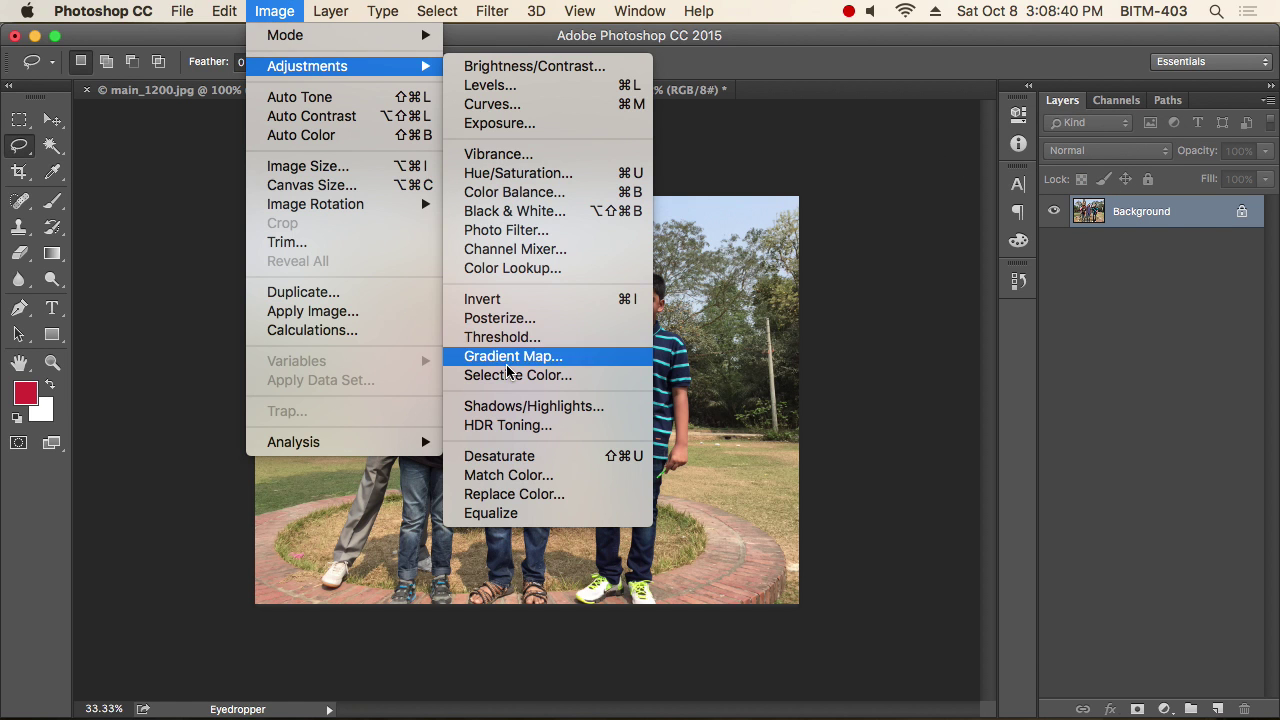